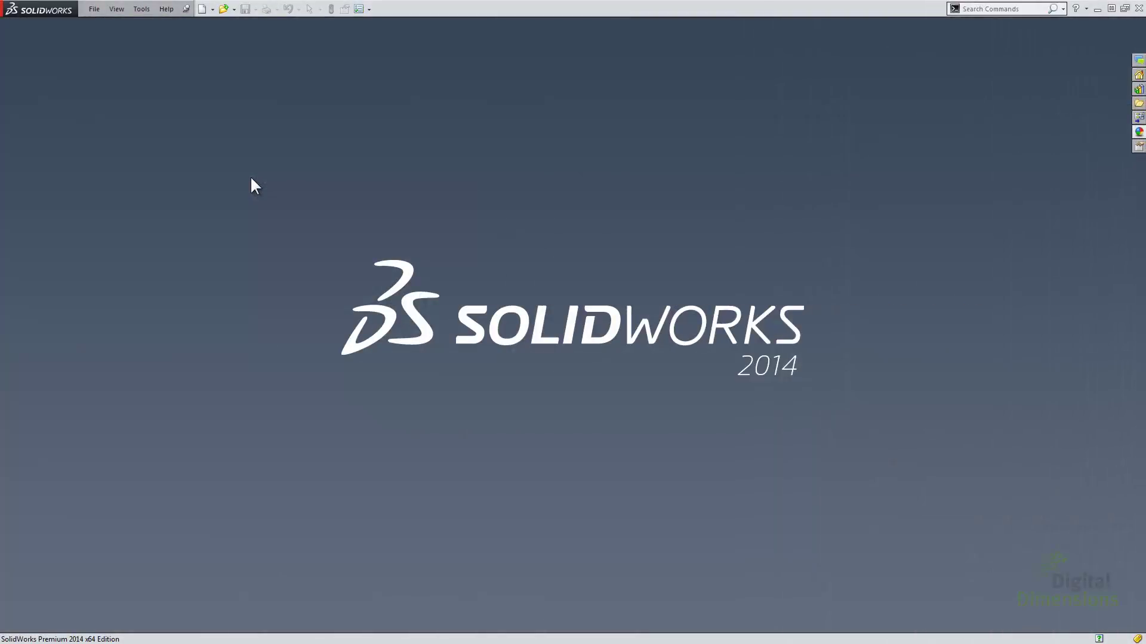
# Step: Open the Engine_& assembly from Recent Documents, then bring the Recent Documents browser back up
pyautogui.press('d')
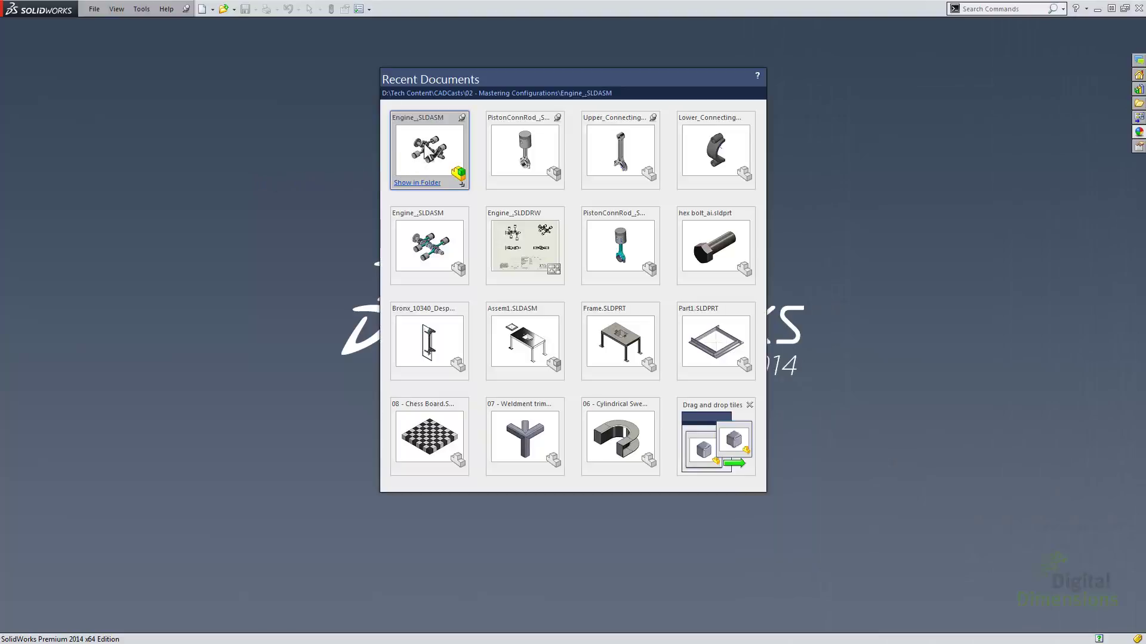
pyautogui.moveTo(425, 151); pyautogui.dragTo(321, 168)
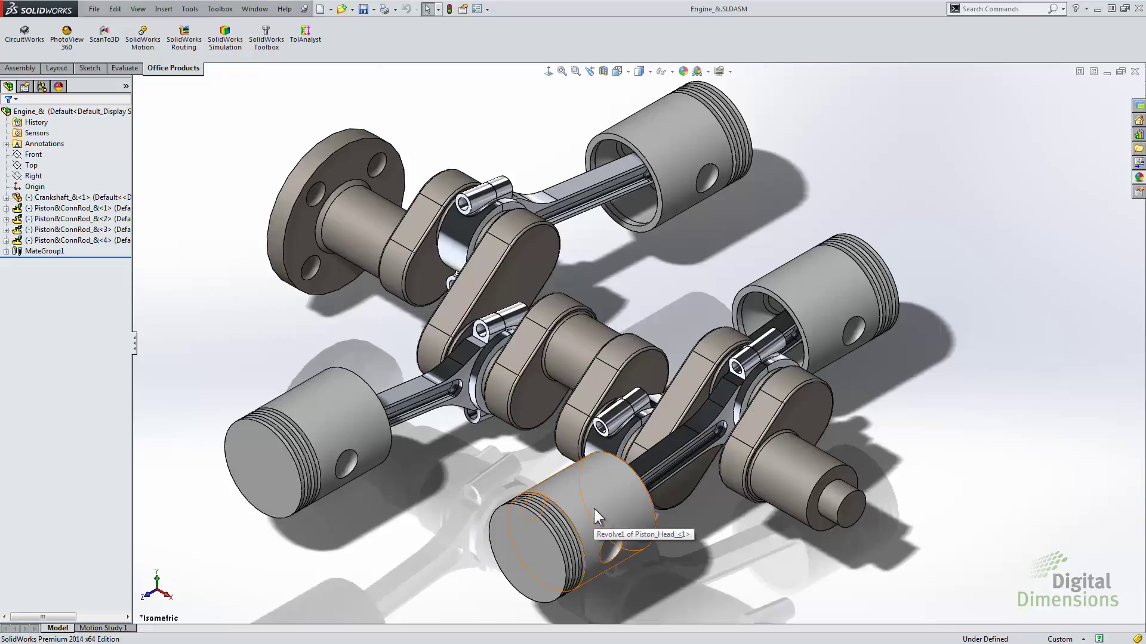
pyautogui.press('r')
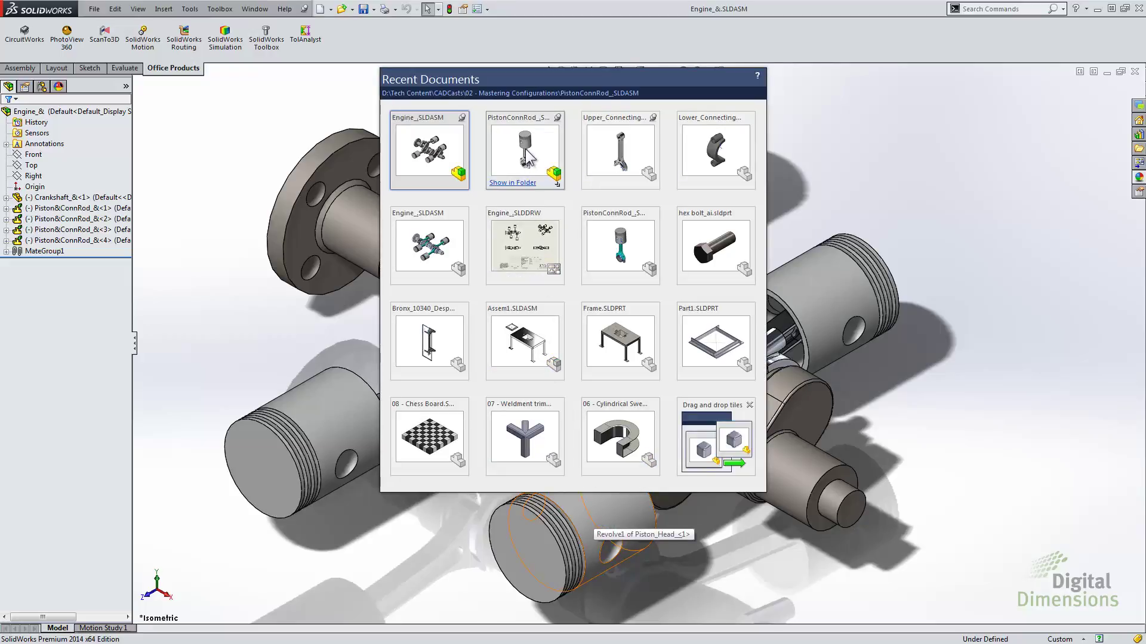
# Step: Open the Piston&ConnRod_& assembly and open the Upper_Connecting_Rod_& part from its rod
pyautogui.moveTo(527, 156); pyautogui.dragTo(410, 38)
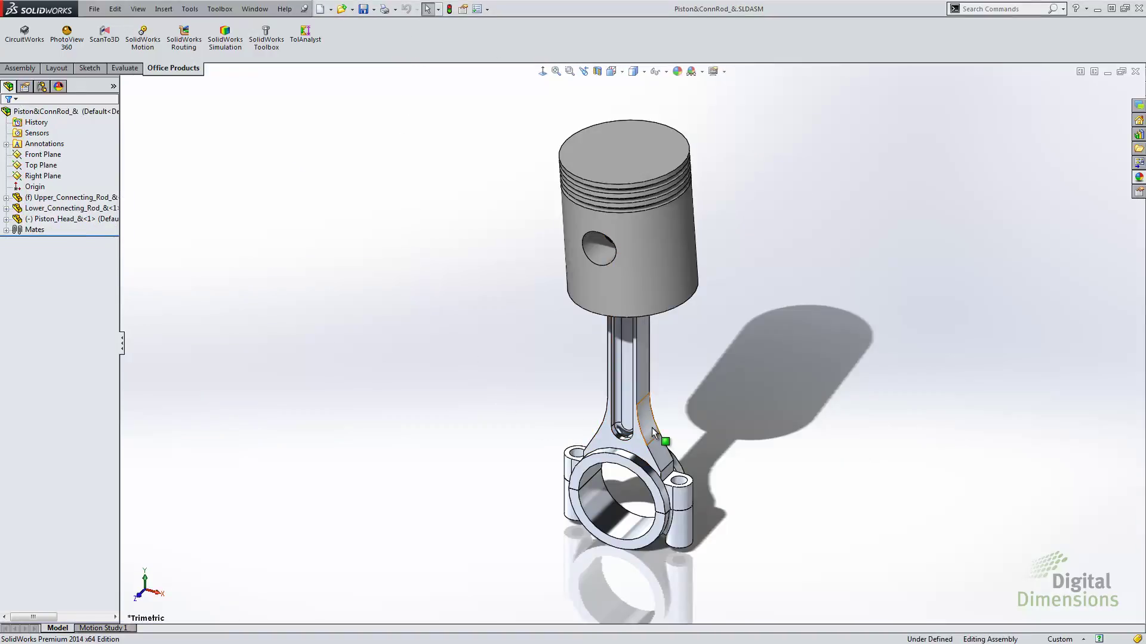
pyautogui.click(645, 388)
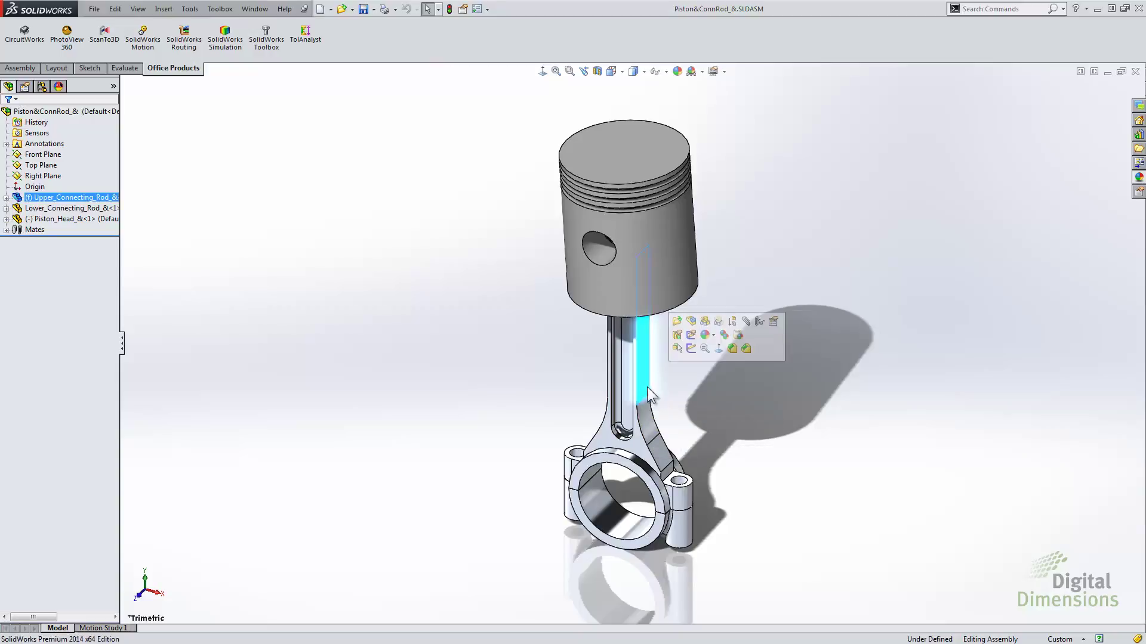
pyautogui.click(676, 322)
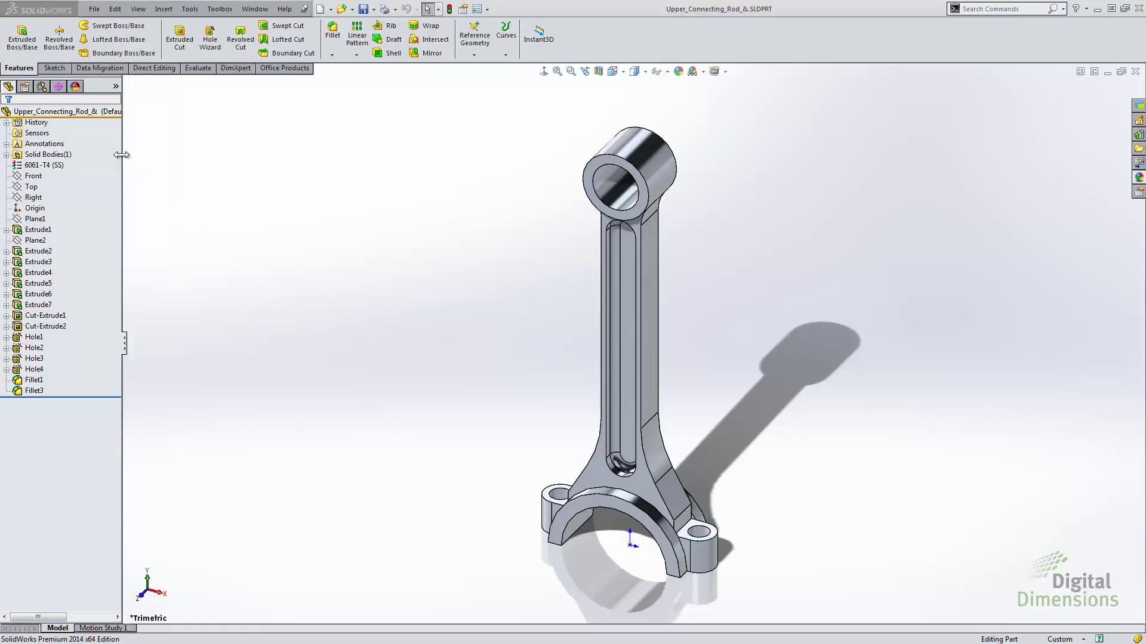
# Step: Widen the design tree panel and show the part's configurations, listing only Default
pyautogui.moveTo(121, 154); pyautogui.dragTo(234, 161)
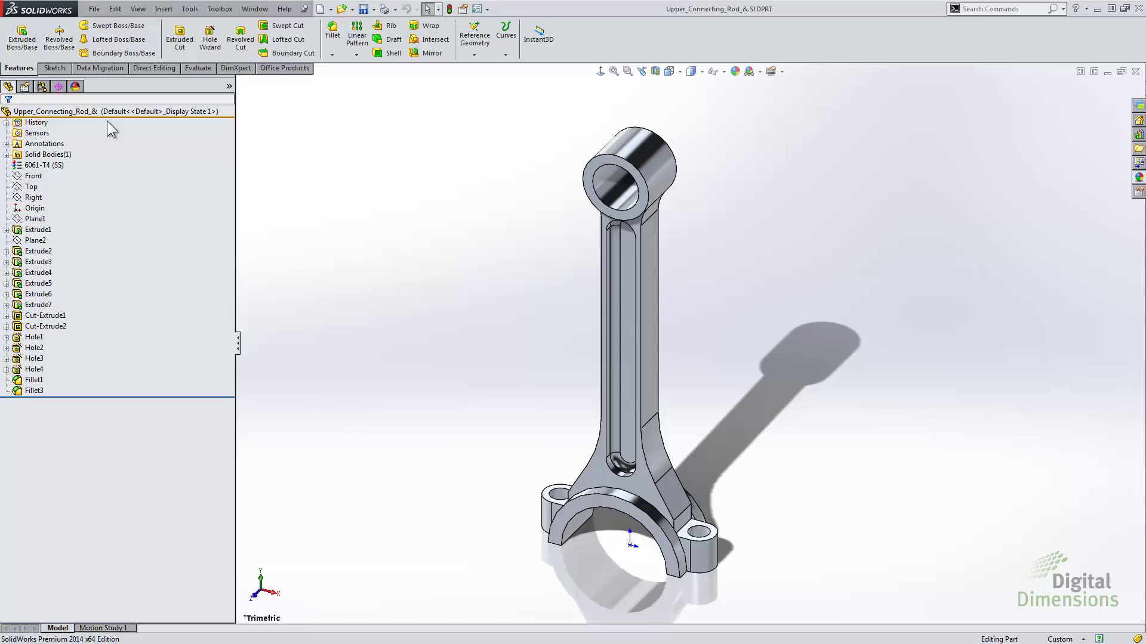
pyautogui.click(42, 87)
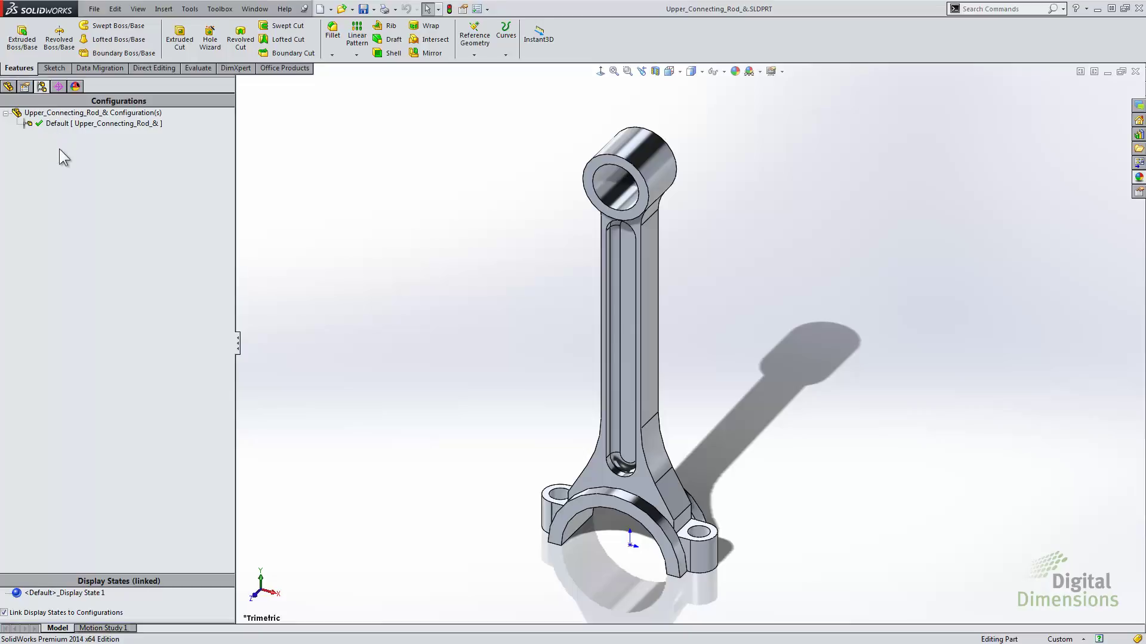
pyautogui.click(51, 115)
pyautogui.rightClick(51, 115)
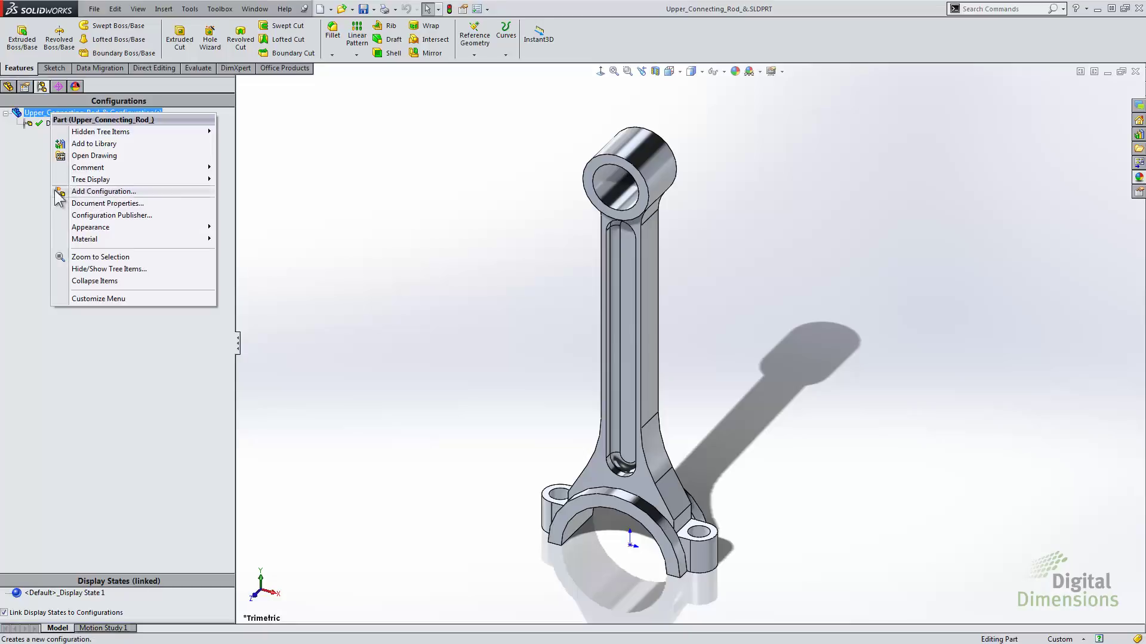
pyautogui.click(37, 203)
# Step: Bring up the configuration context menu offering Add Configuration
pyautogui.rightClick(102, 217)
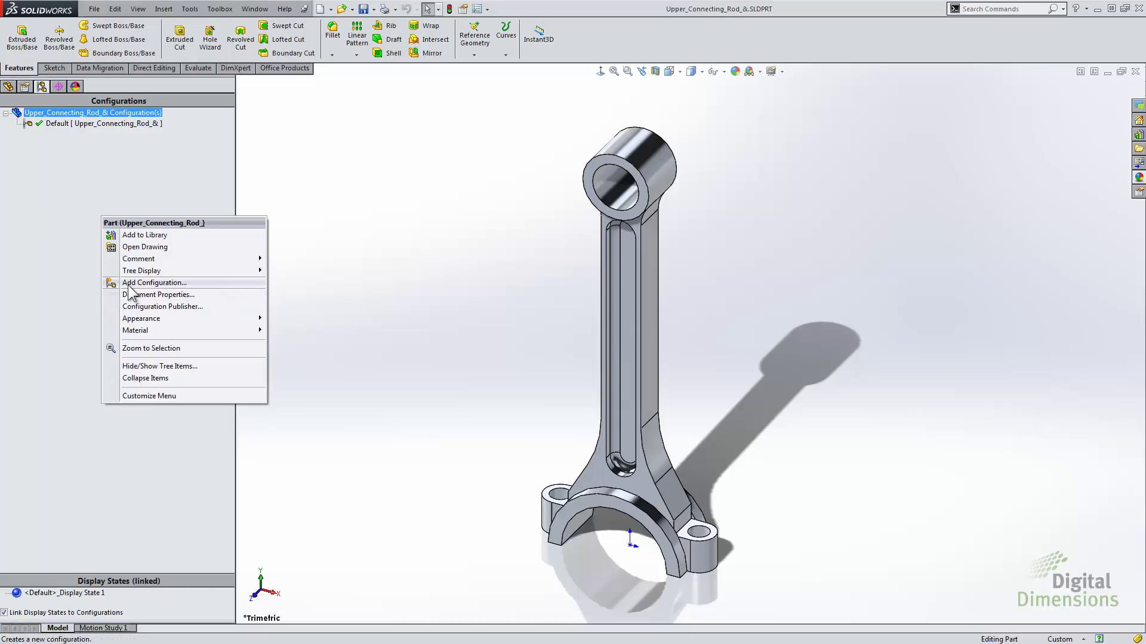
pyautogui.click(455, 312)
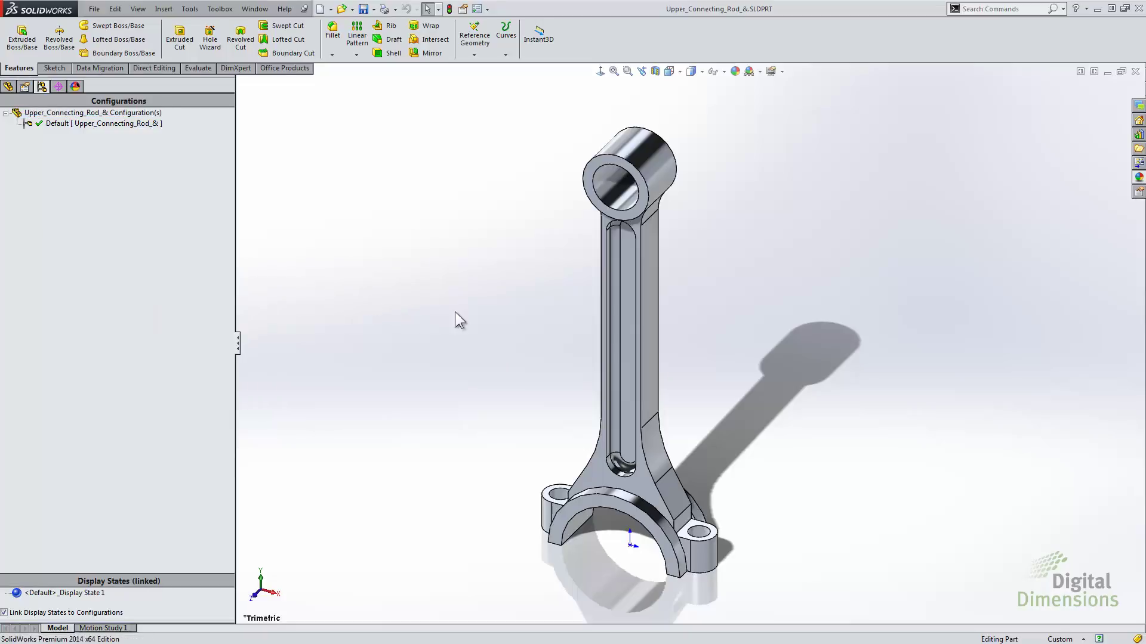
pyautogui.click(623, 313)
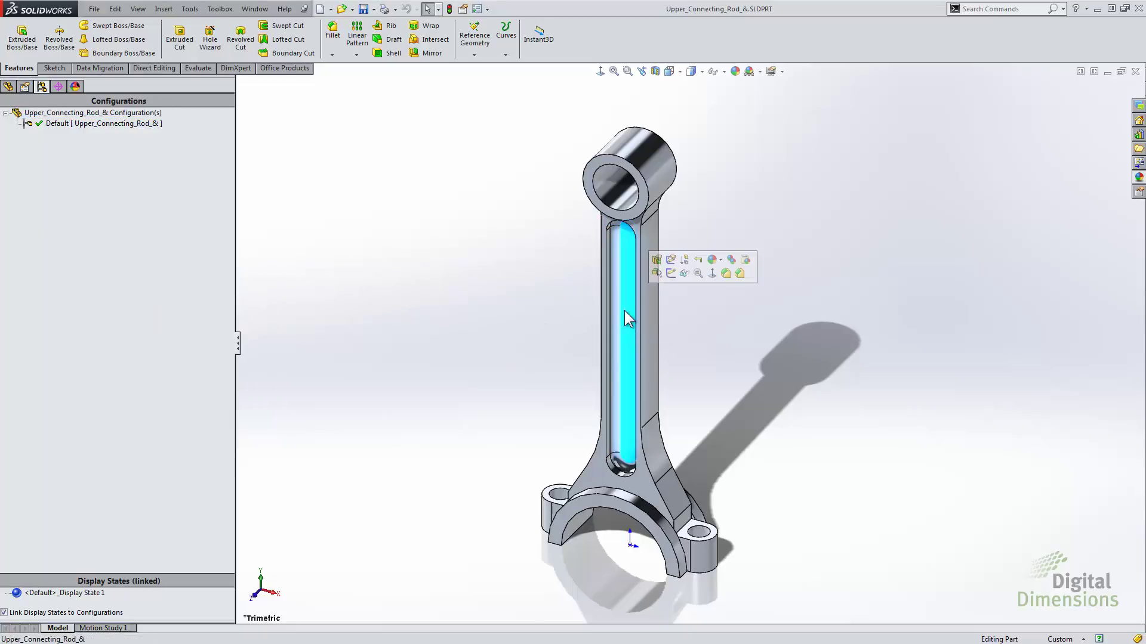
pyautogui.rightClick(116, 248)
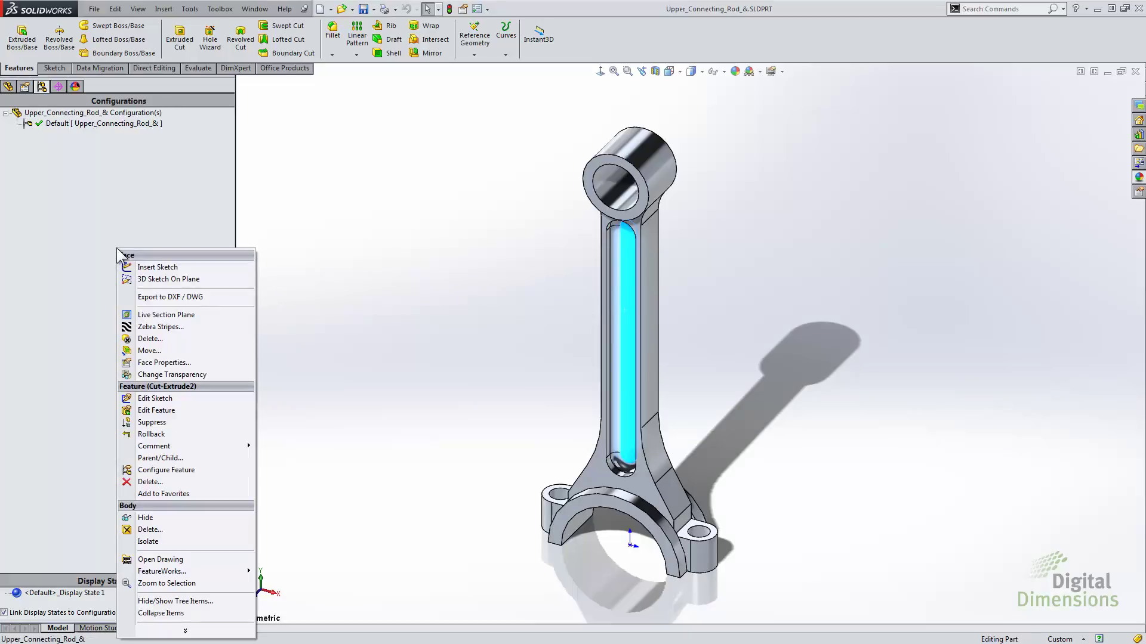
pyautogui.click(335, 257)
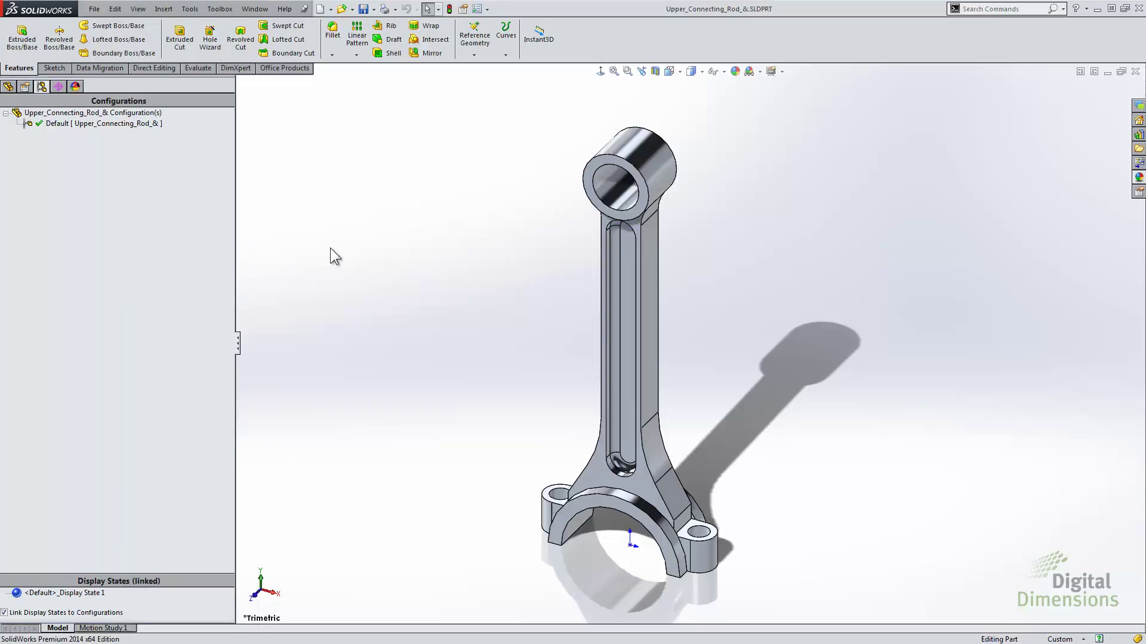
pyautogui.rightClick(118, 223)
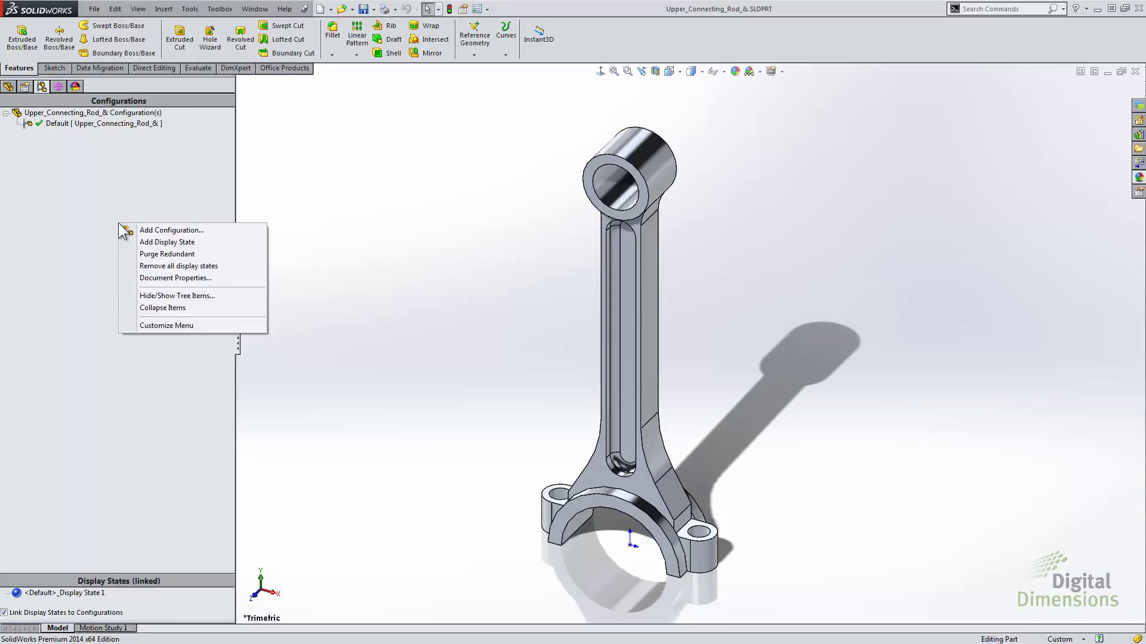
# Step: Add a 'without fillets' configuration whose BOM part number uses the configuration name
pyautogui.click(173, 230)
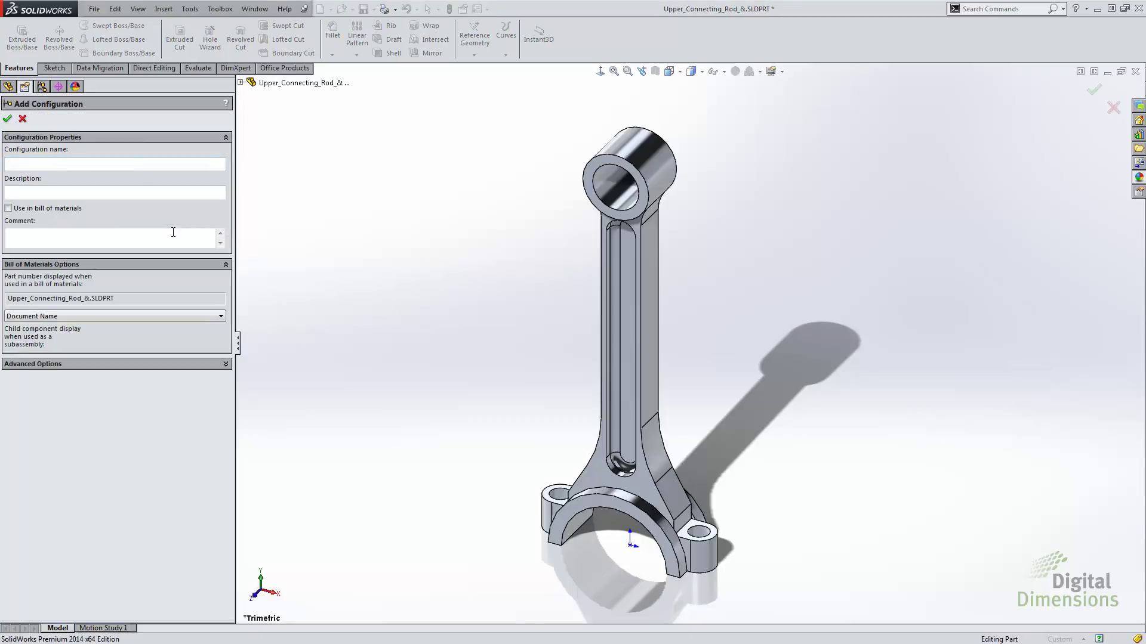
pyautogui.write('with out')
pyautogui.press('BackSpace')
pyautogui.press('BackSpace')
pyautogui.press('BackSpace')
pyautogui.write('ot')
pyautogui.press('BackSpace')
pyautogui.write('ut fillets')
pyautogui.click(30, 192)
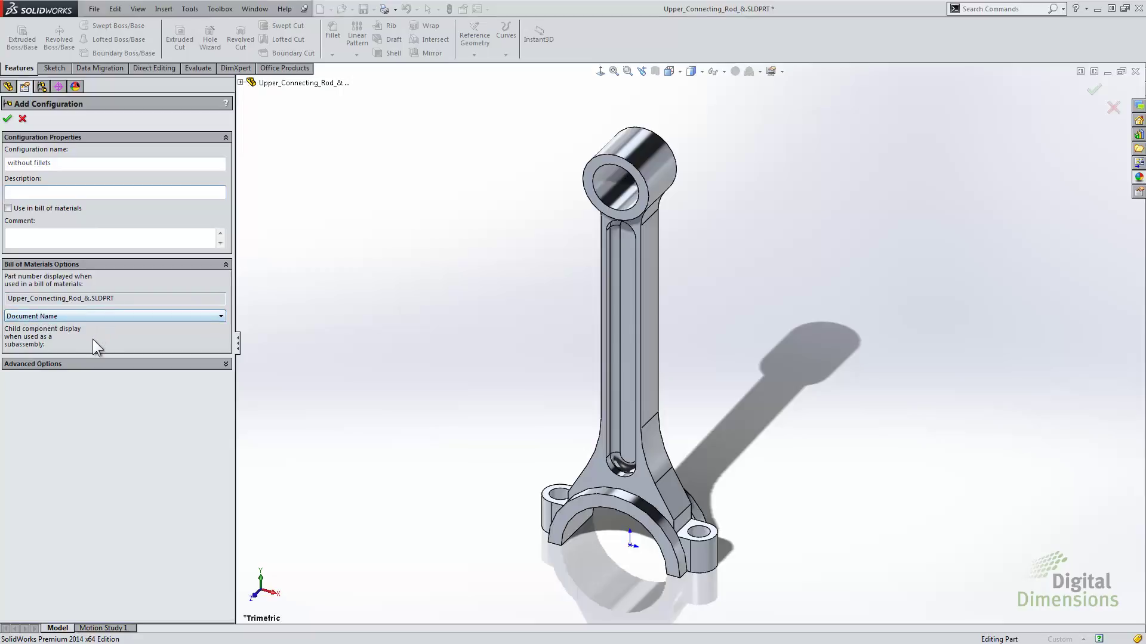
pyautogui.click(92, 317)
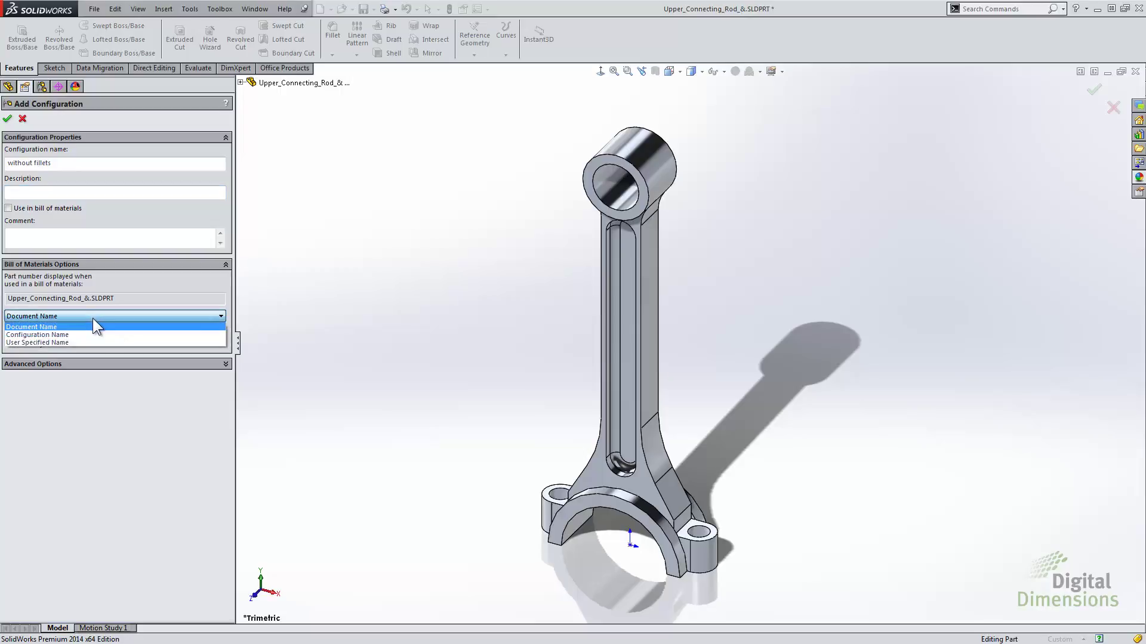
pyautogui.click(74, 335)
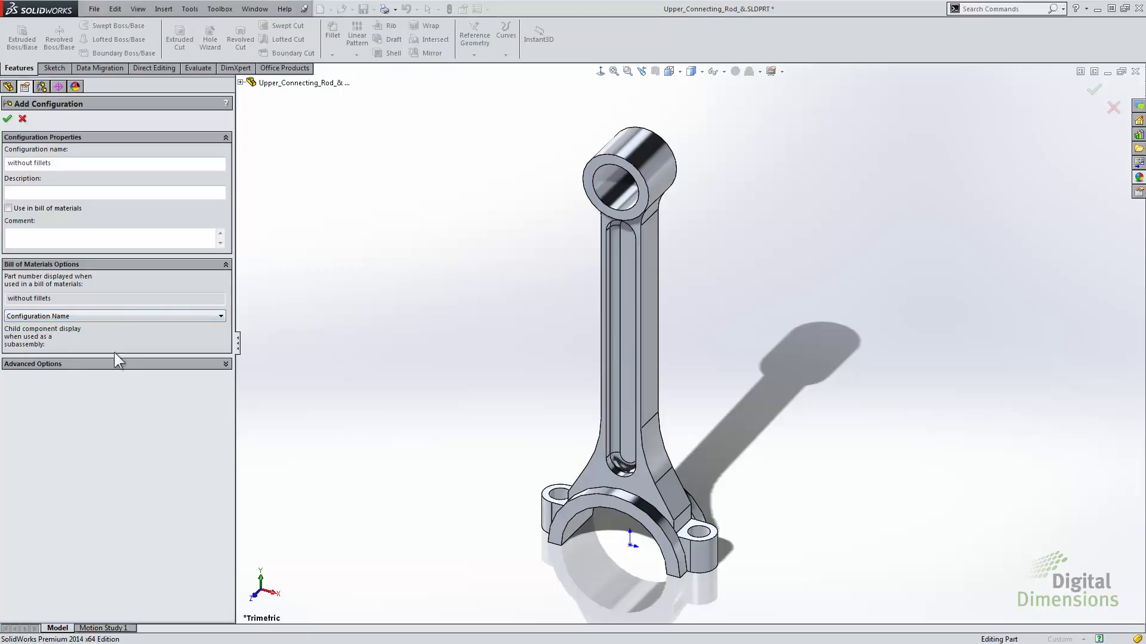
pyautogui.click(122, 365)
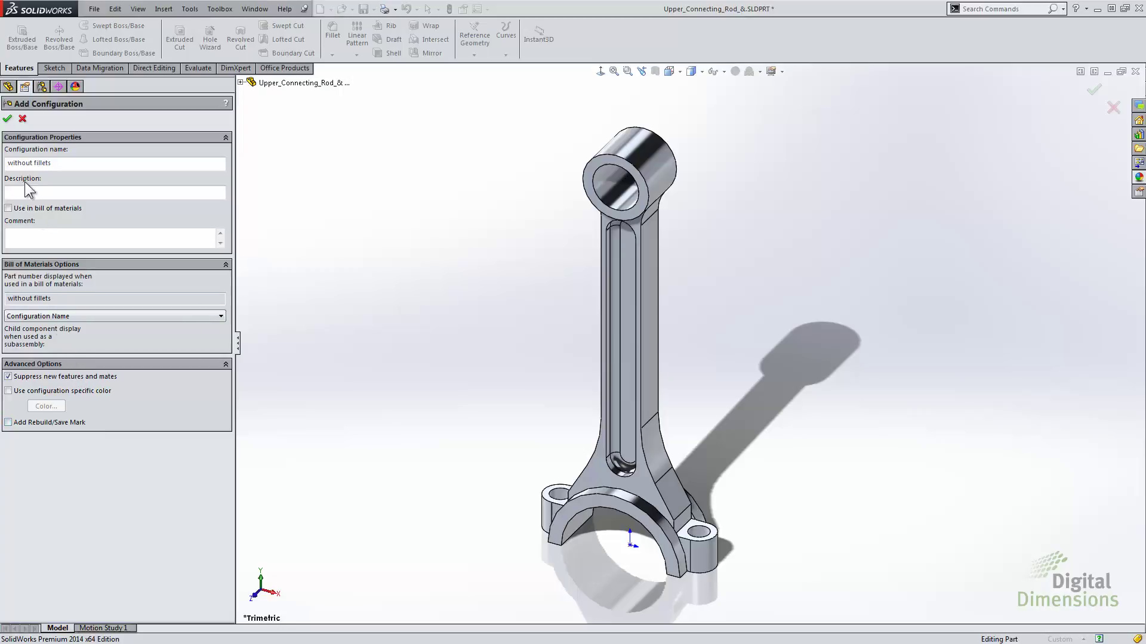
pyautogui.click(7, 120)
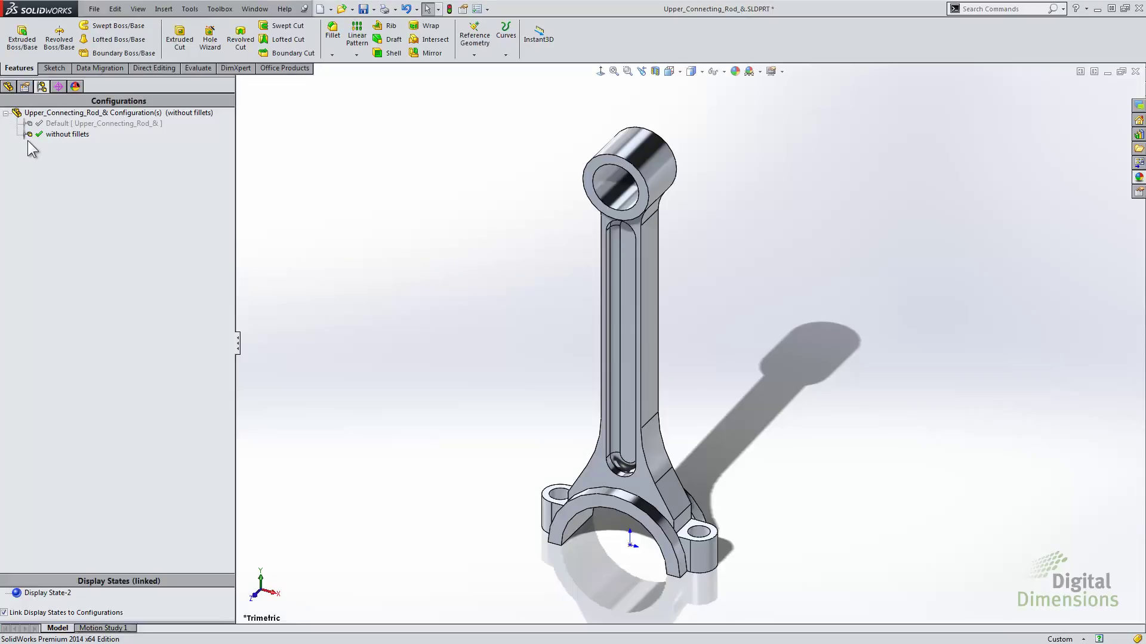
# Step: Suppress Fillet1 and Fillet3 in the without fillets configuration
pyautogui.click(59, 126)
pyautogui.doubleClick(59, 123)
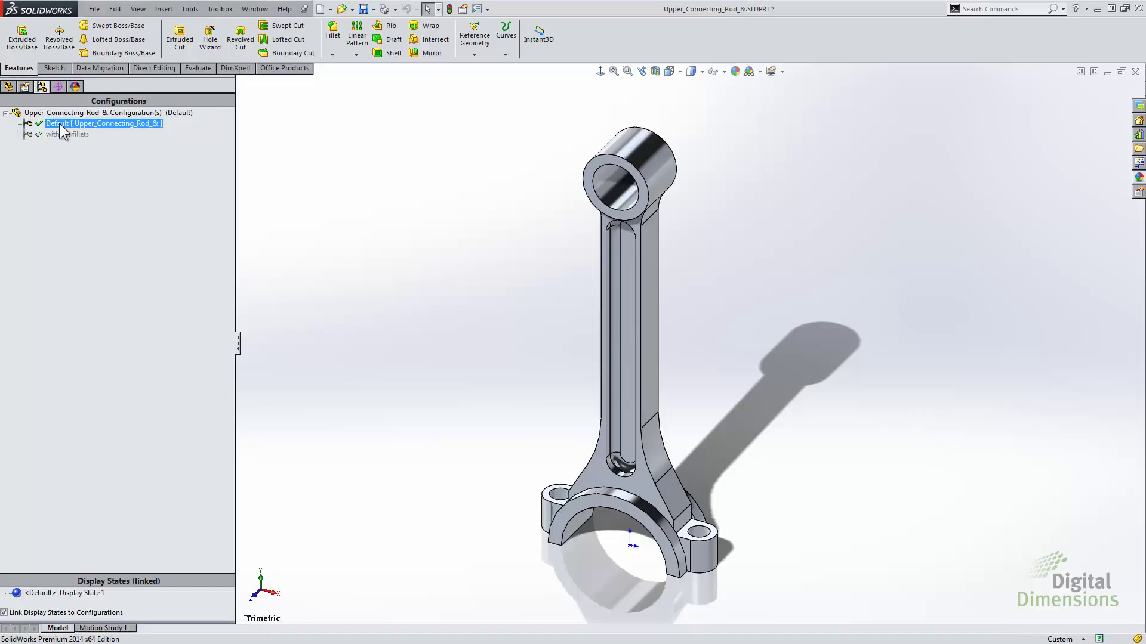
pyautogui.doubleClick(77, 134)
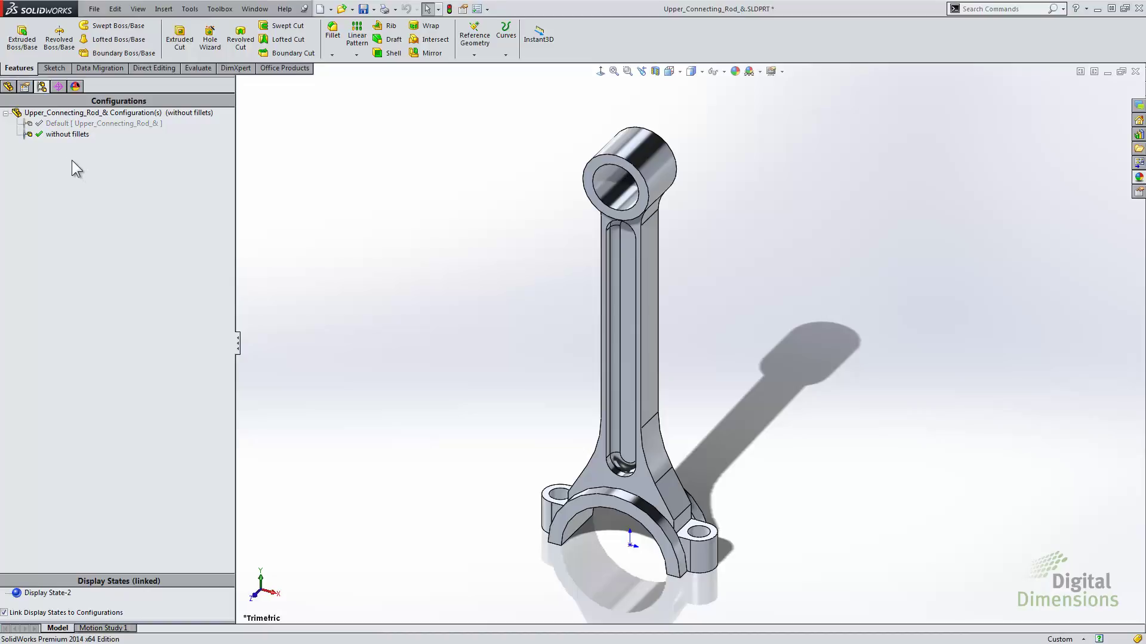
pyautogui.click(9, 86)
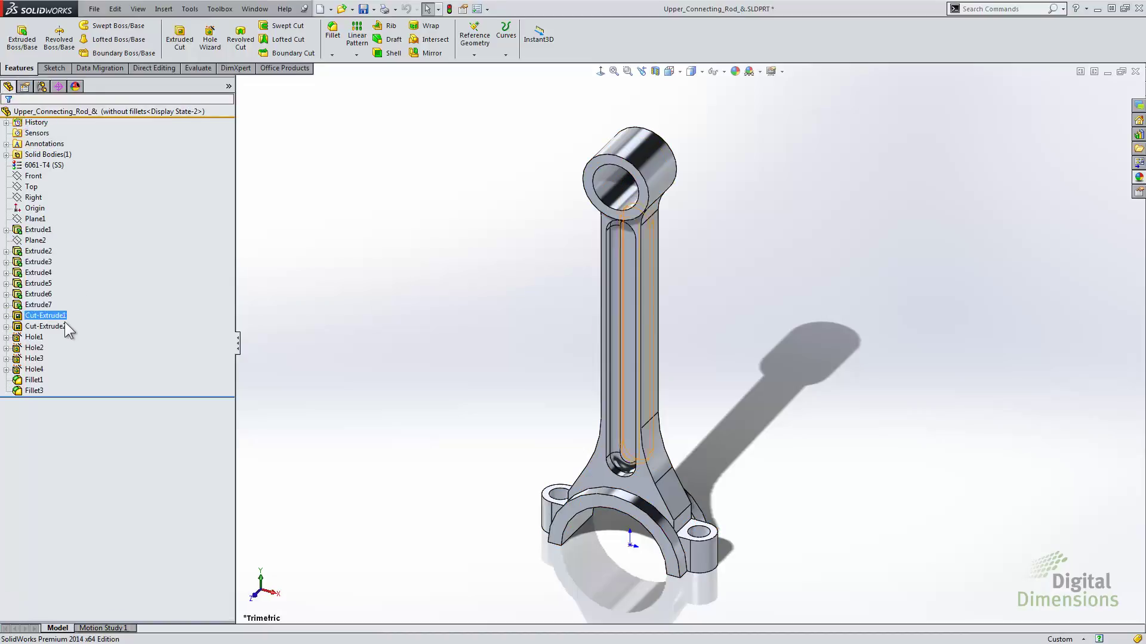
pyautogui.click(34, 380)
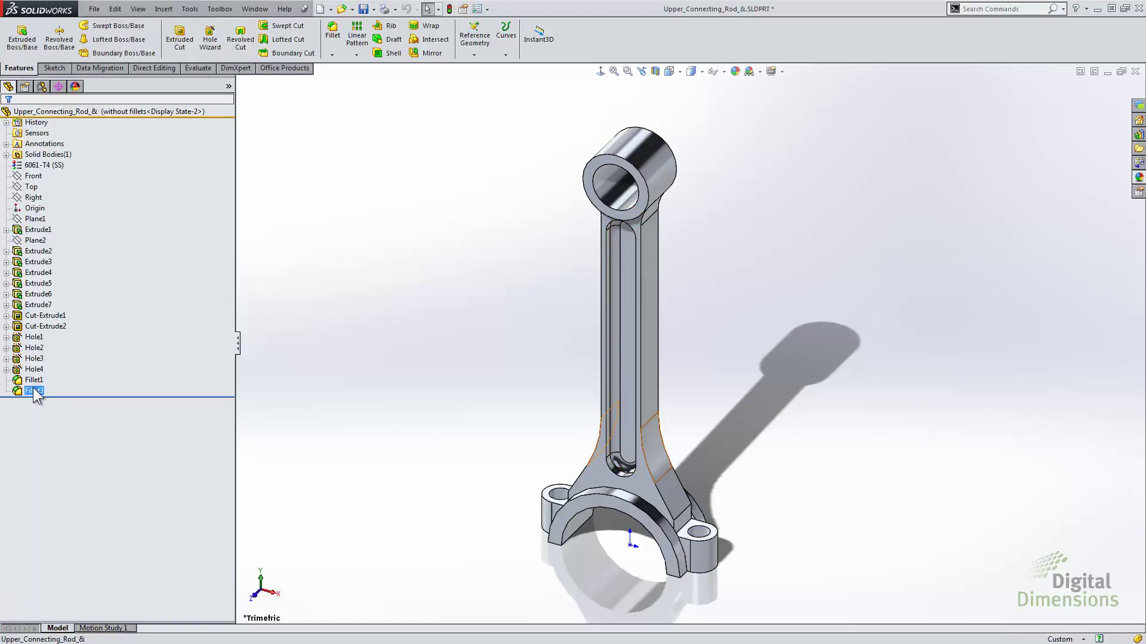
pyautogui.keyDown('ctrl'); pyautogui.click(35, 390); pyautogui.keyUp('ctrl')
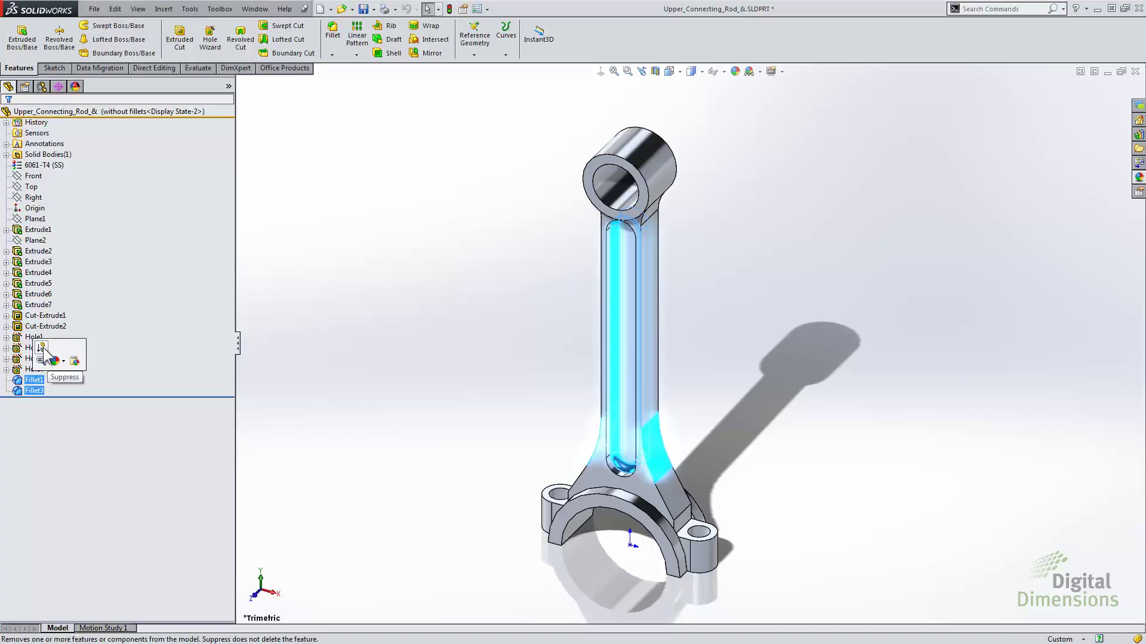
pyautogui.click(43, 348)
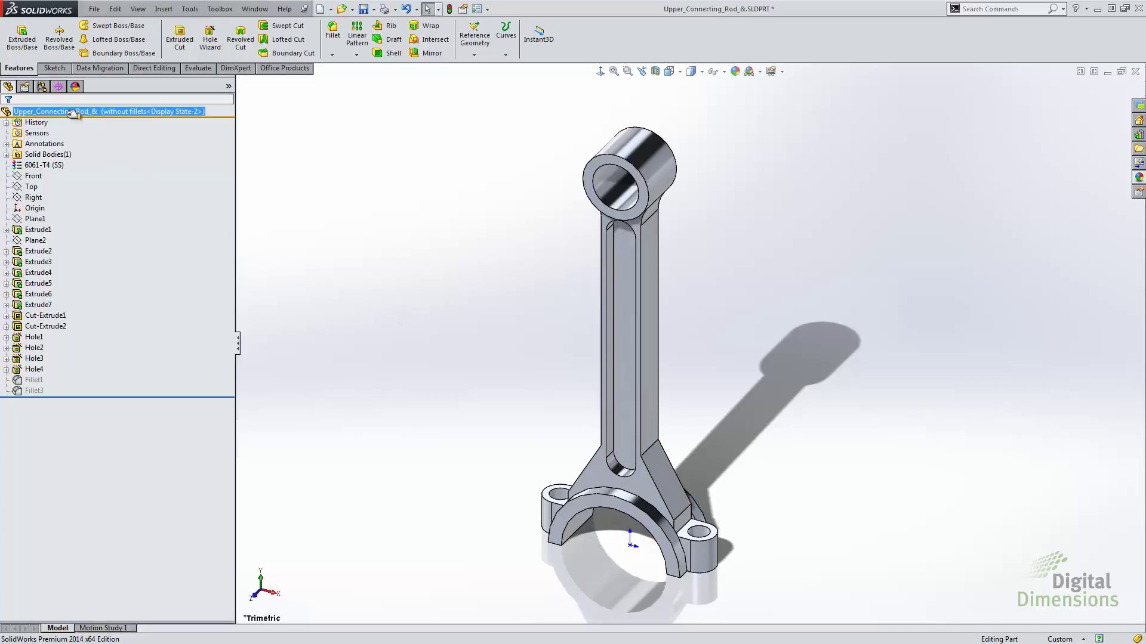
# Step: Switch between configurations to compare, leave Default active, and narrow the feature tree
pyautogui.click(42, 86)
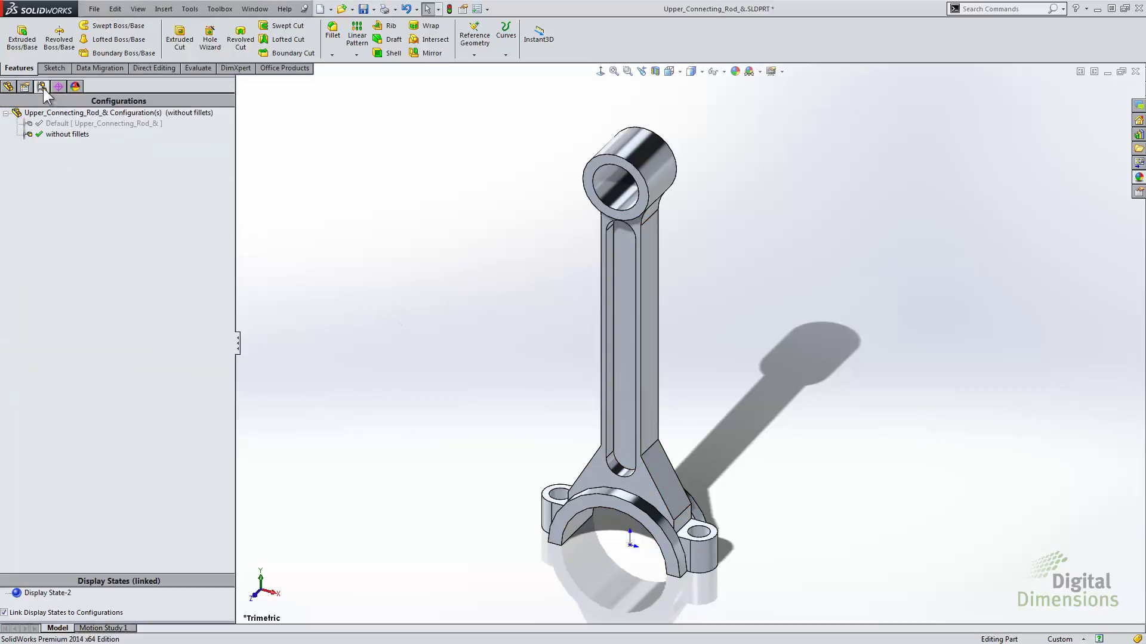
pyautogui.doubleClick(55, 123)
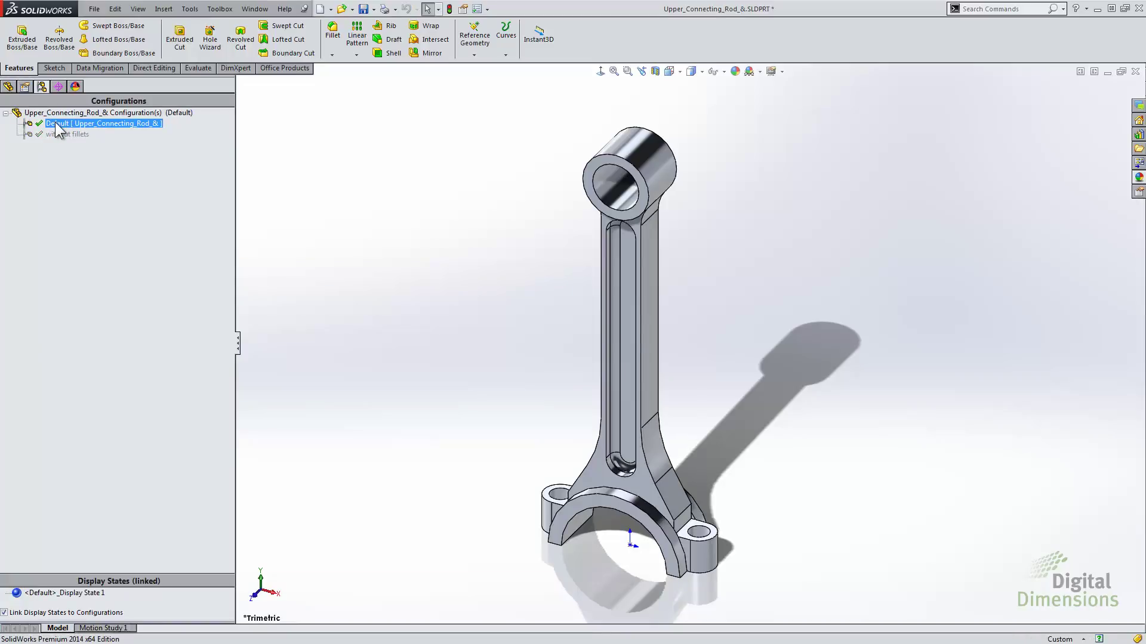
pyautogui.doubleClick(53, 132)
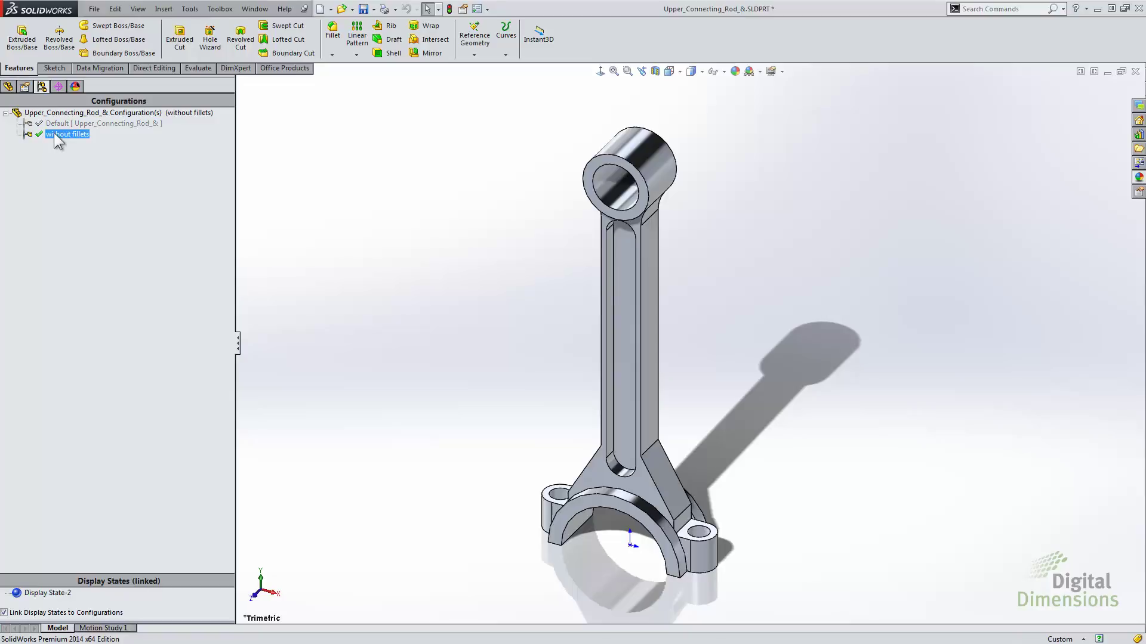
pyautogui.doubleClick(55, 124)
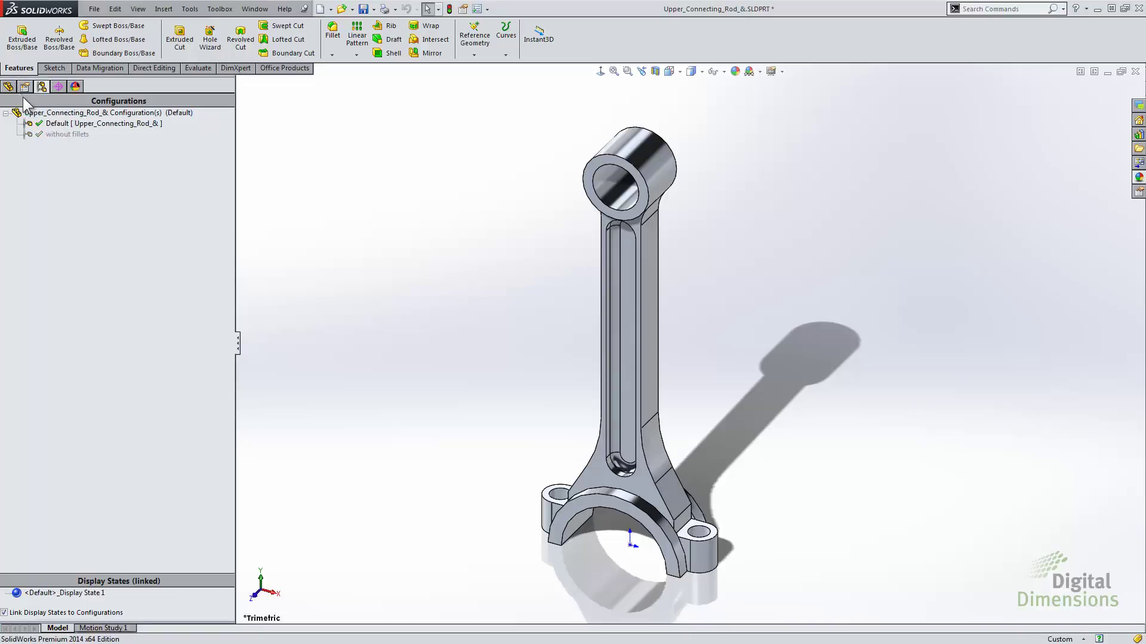
pyautogui.click(11, 87)
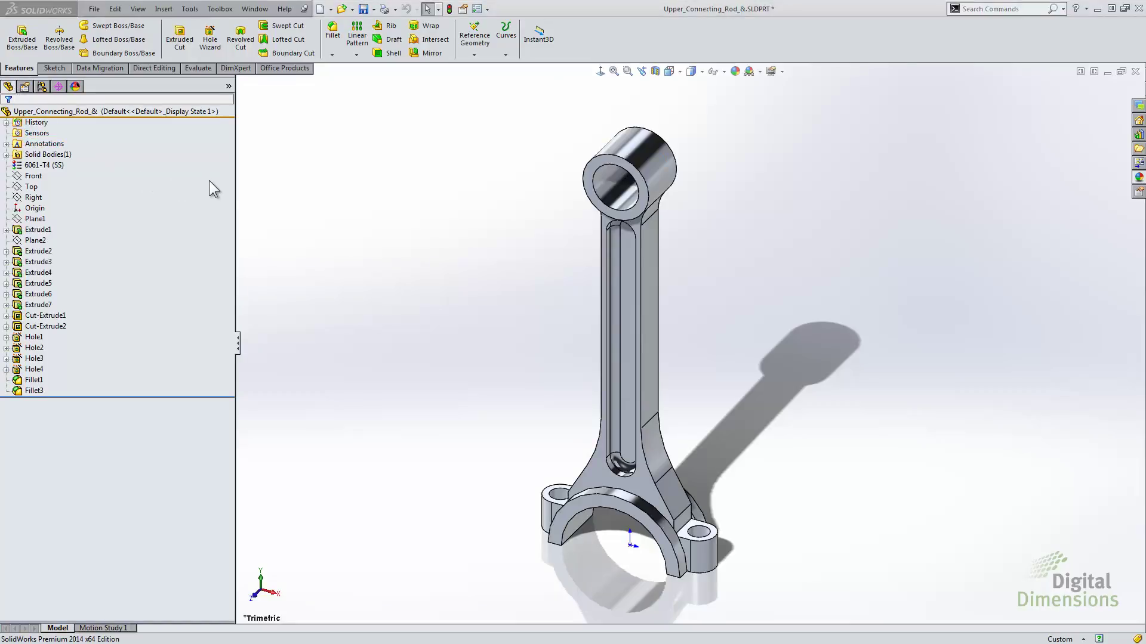
pyautogui.moveTo(236, 182); pyautogui.dragTo(153, 181)
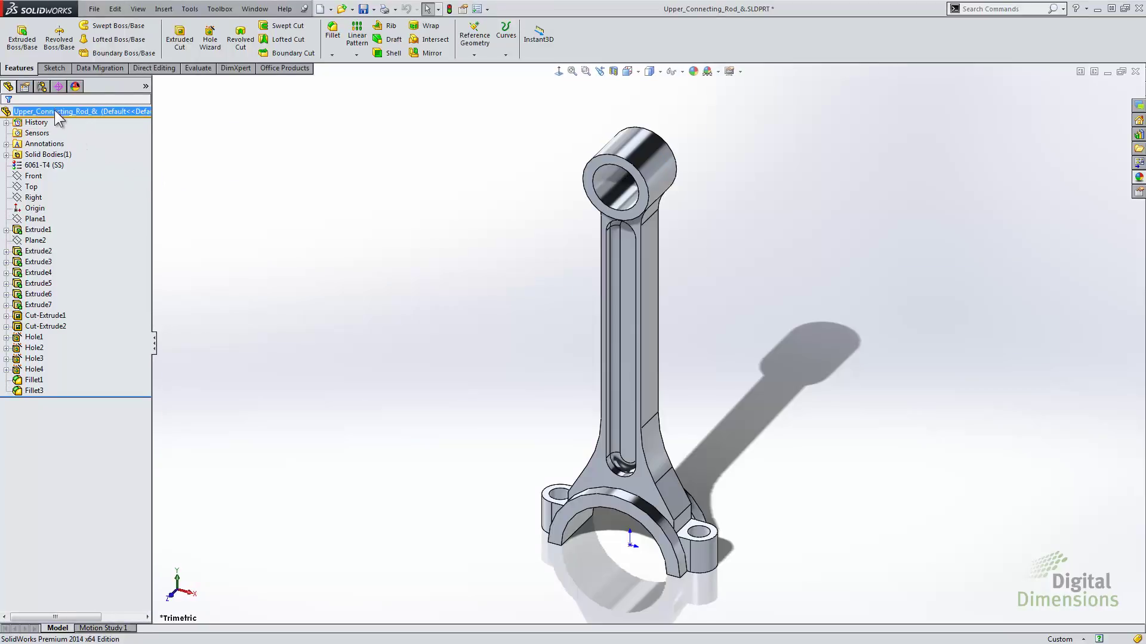
pyautogui.click(41, 86)
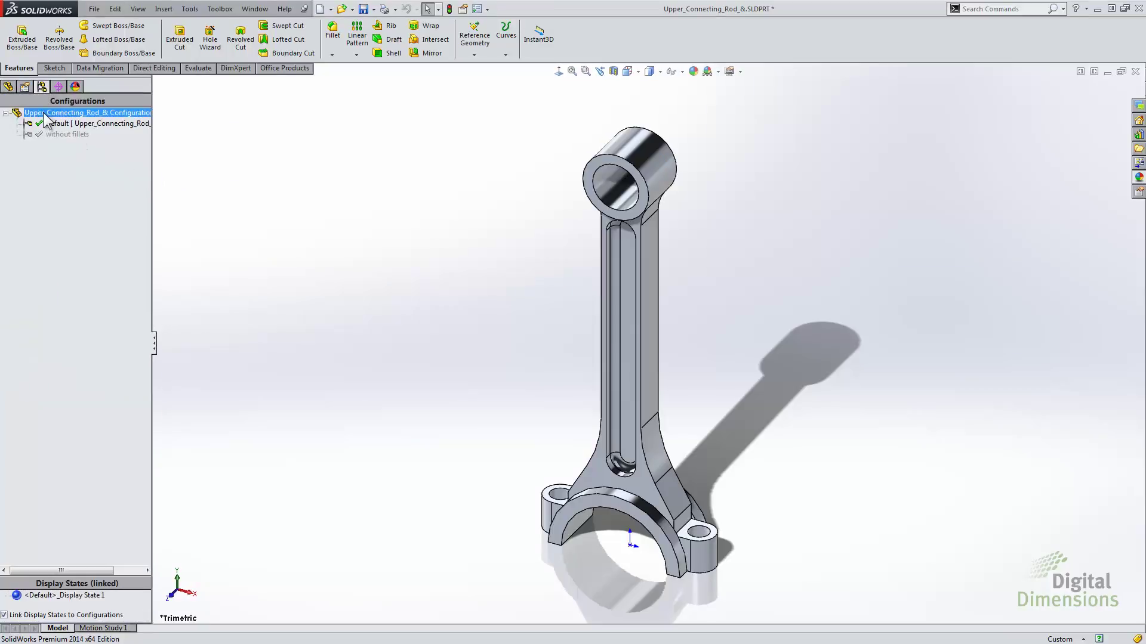
pyautogui.click(48, 134)
pyautogui.rightClick(48, 133)
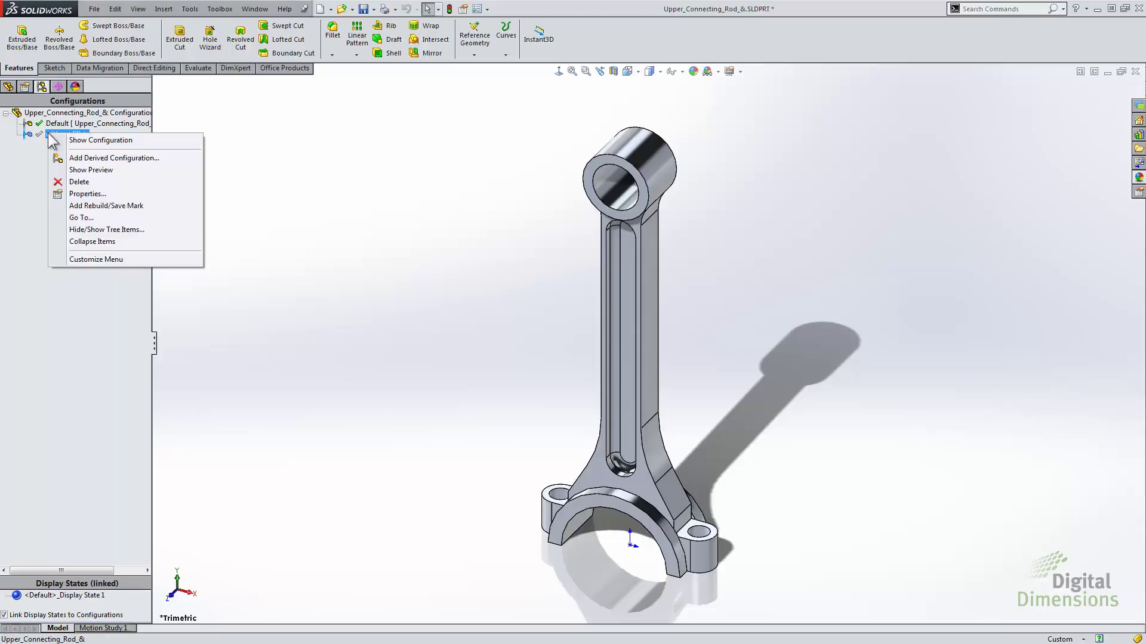
pyautogui.click(78, 194)
pyautogui.click(67, 191)
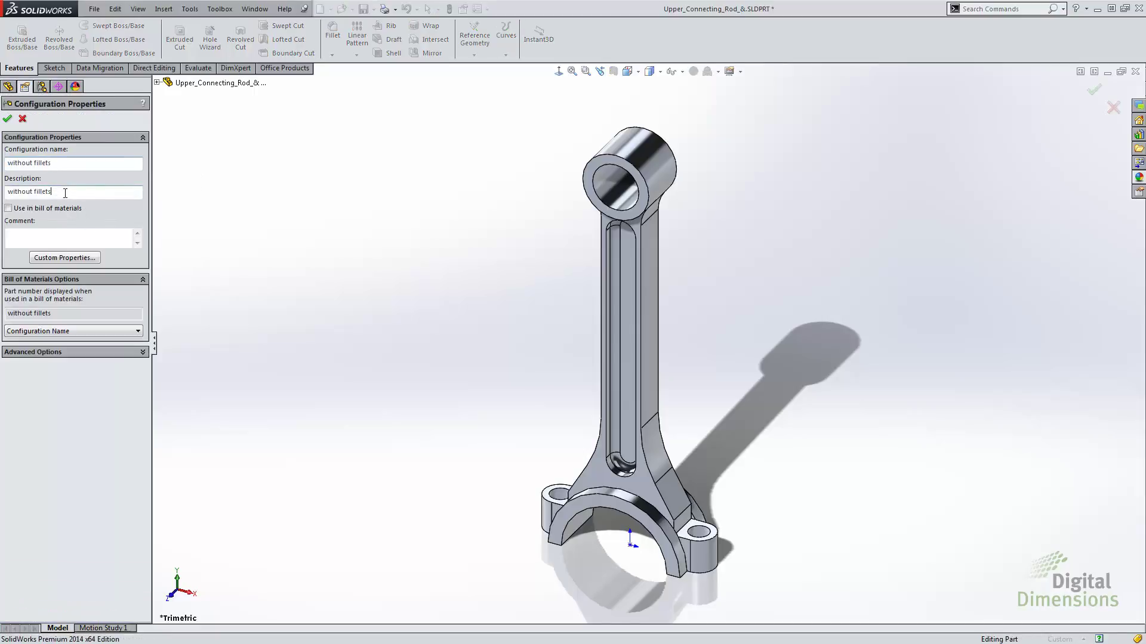
pyautogui.click(66, 162)
pyautogui.click(7, 118)
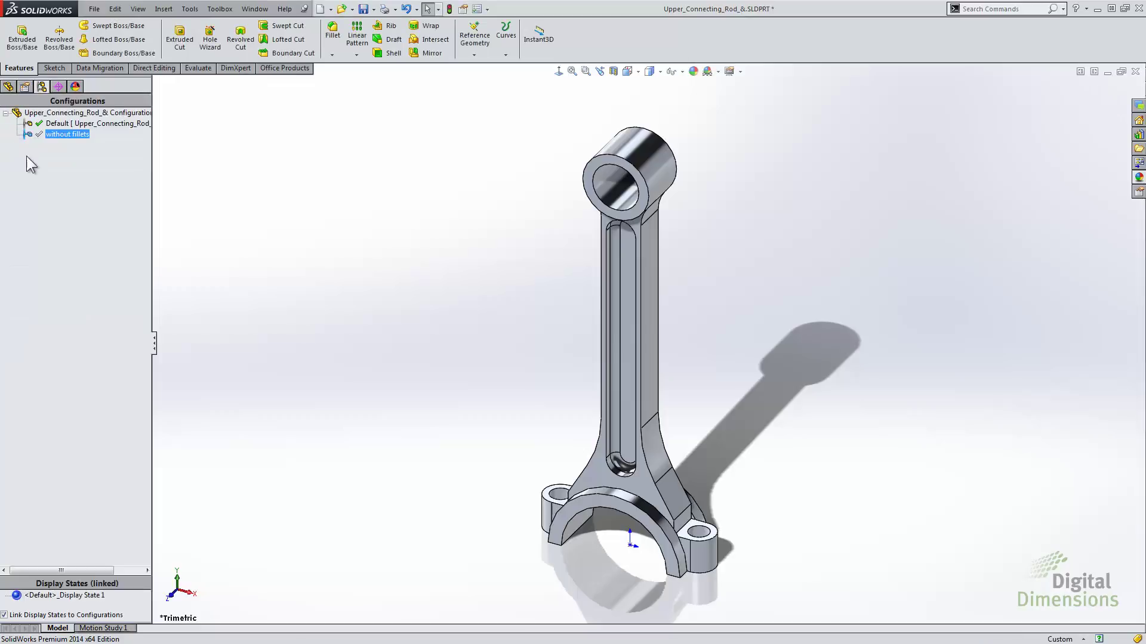
pyautogui.click(9, 88)
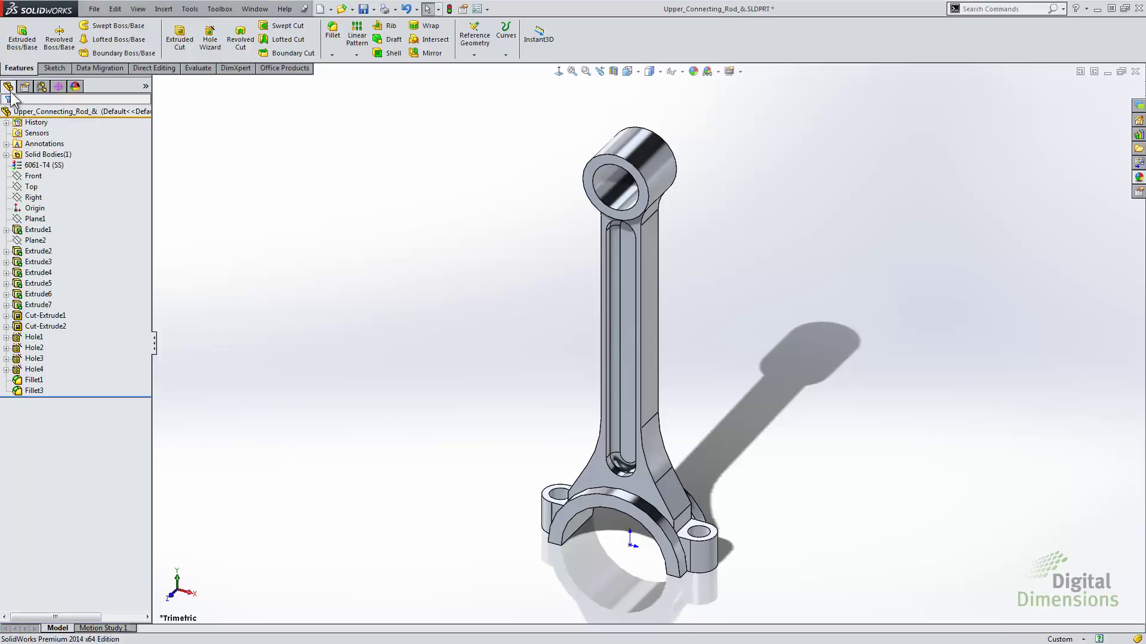
# Step: Display the driving dimensions of Extrude1 and Cut-Extrude1 on the model
pyautogui.click(31, 231)
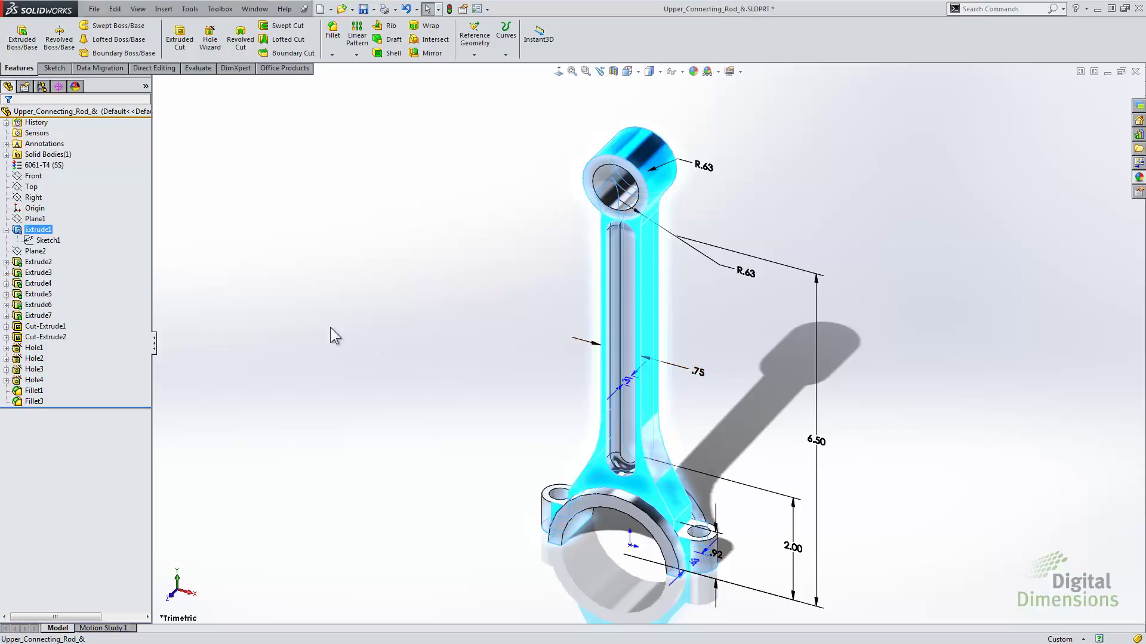
pyautogui.click(268, 318)
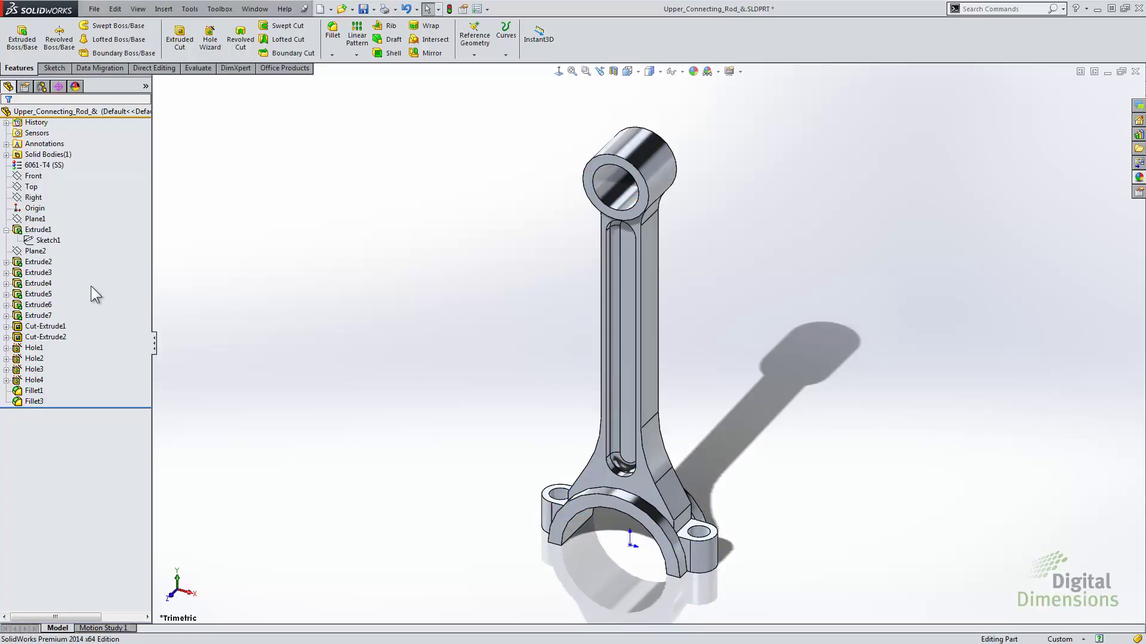
pyautogui.click(18, 327)
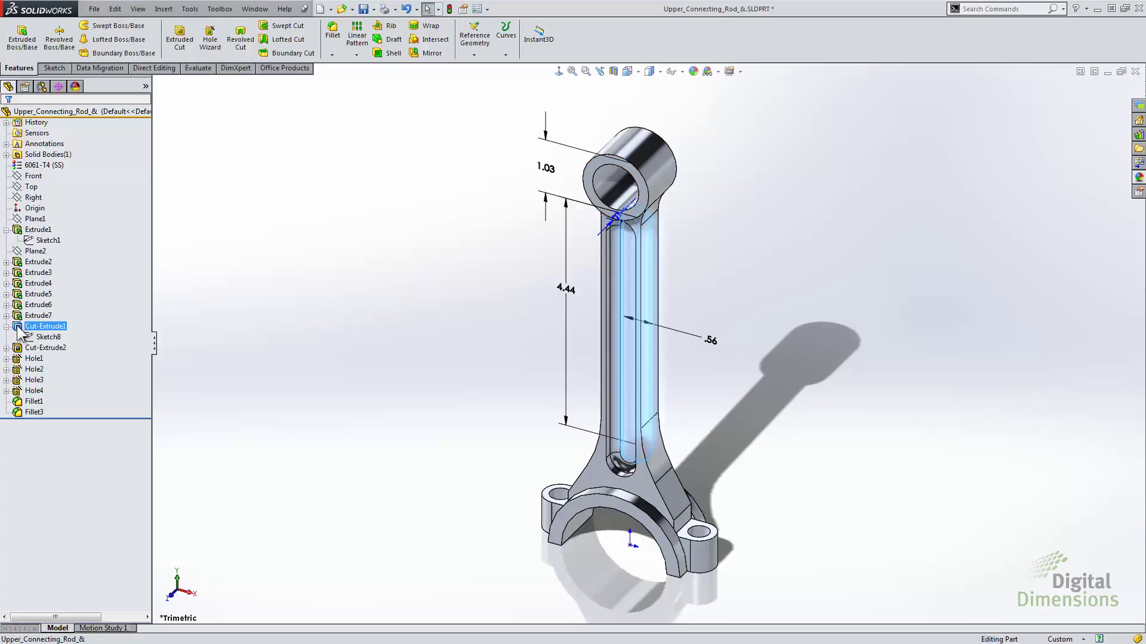
pyautogui.click(6, 326)
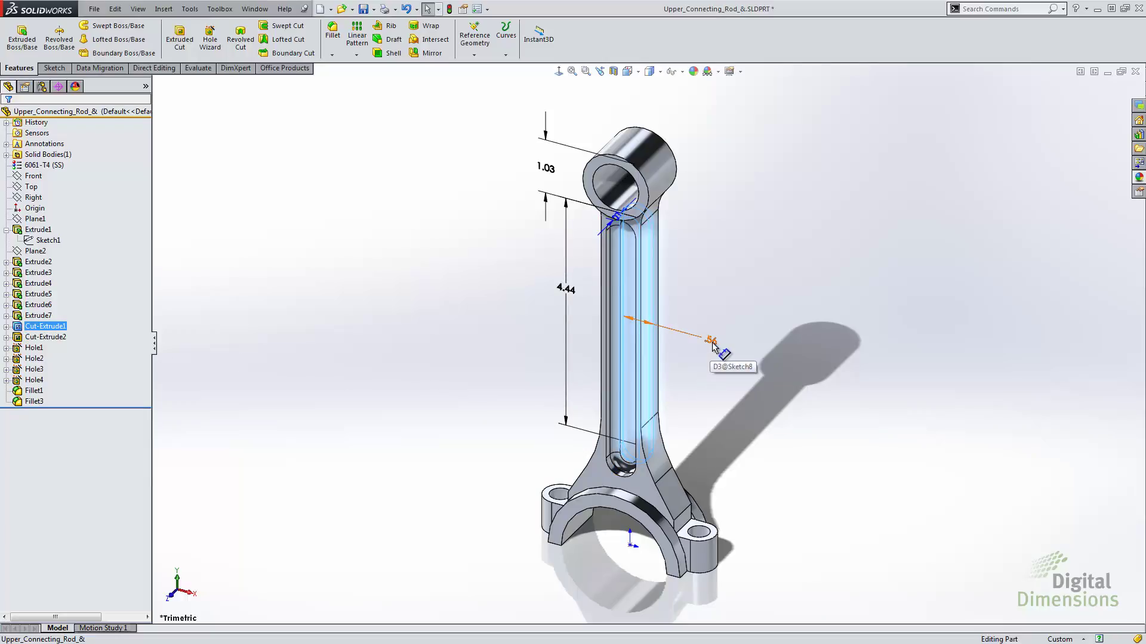
pyautogui.click(704, 392)
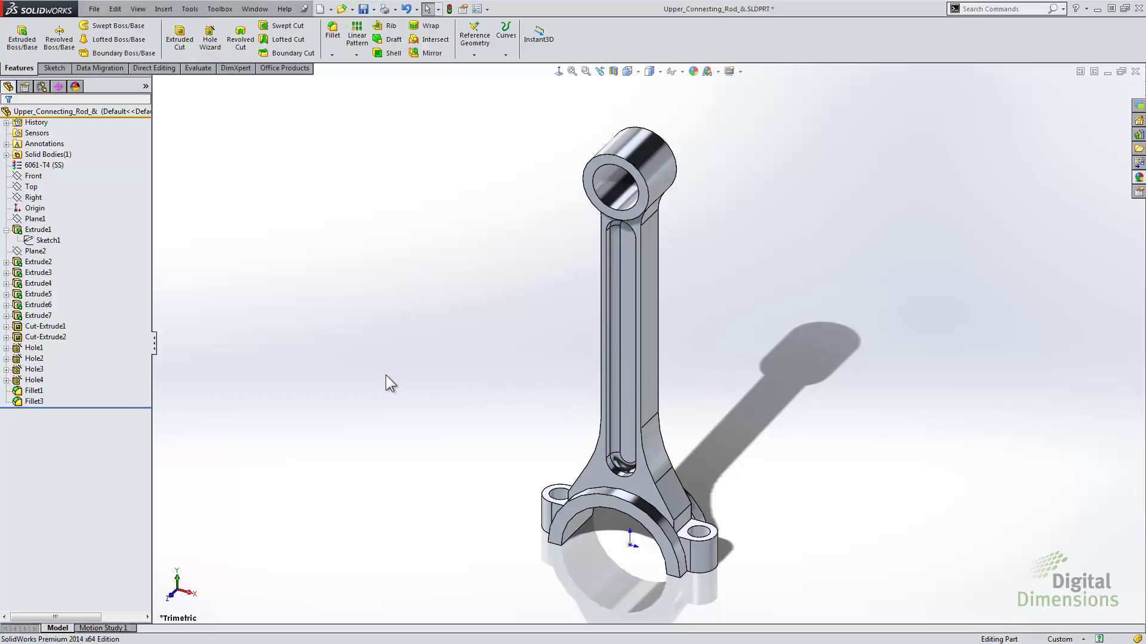
pyautogui.click(27, 231)
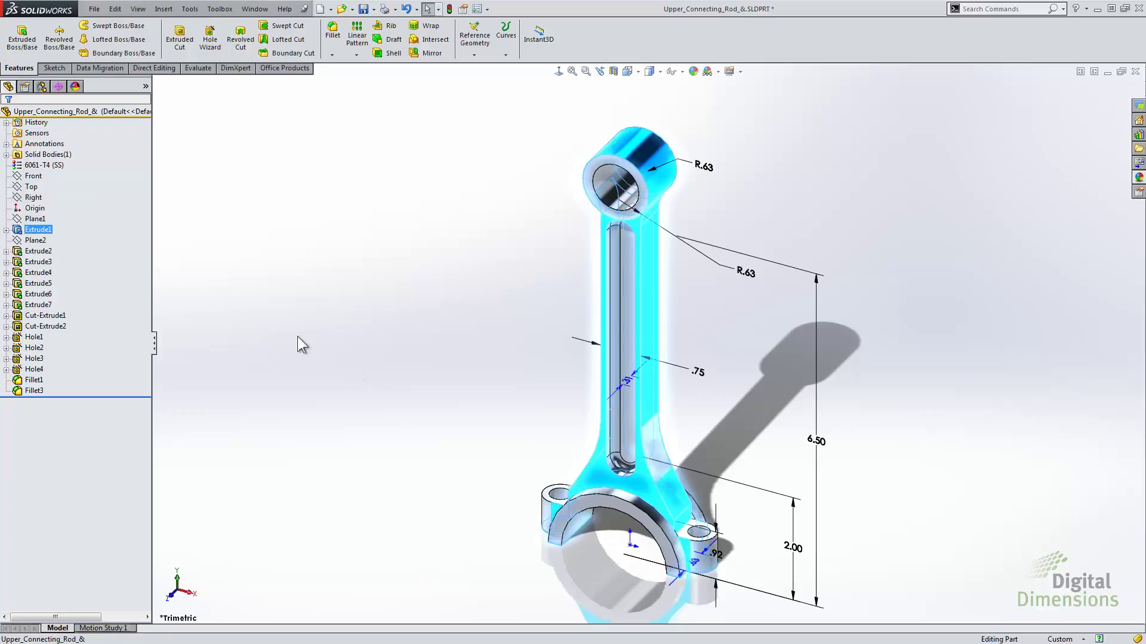
# Step: Edit the .75 Width dimension, check its configuration options, then cancel unchanged
pyautogui.doubleClick(699, 372)
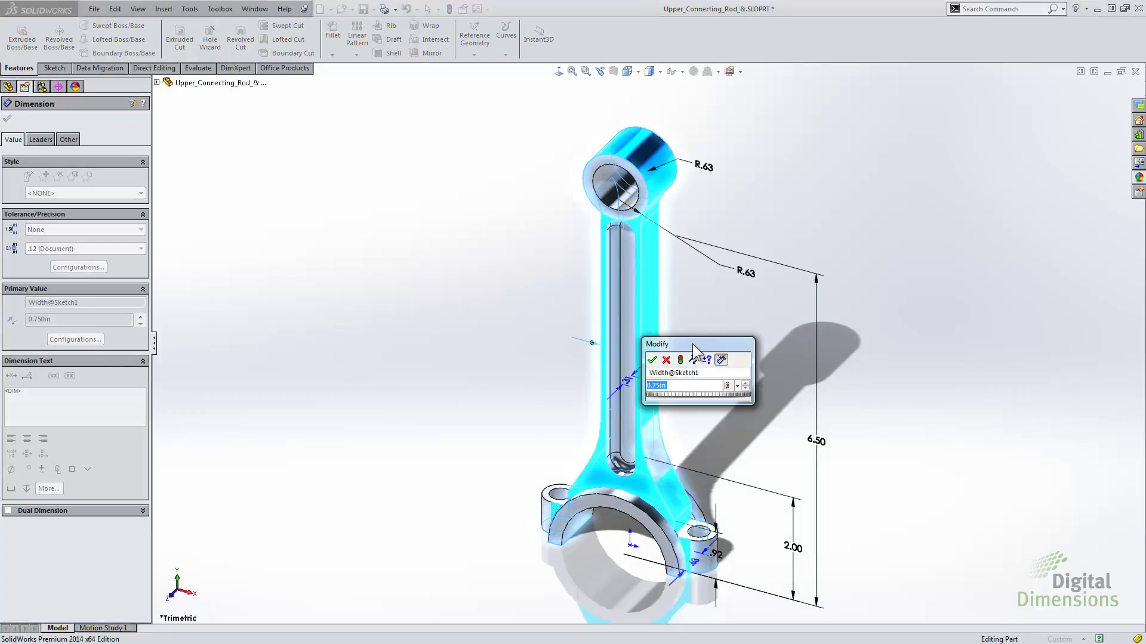
pyautogui.moveTo(706, 315); pyautogui.dragTo(715, 289)
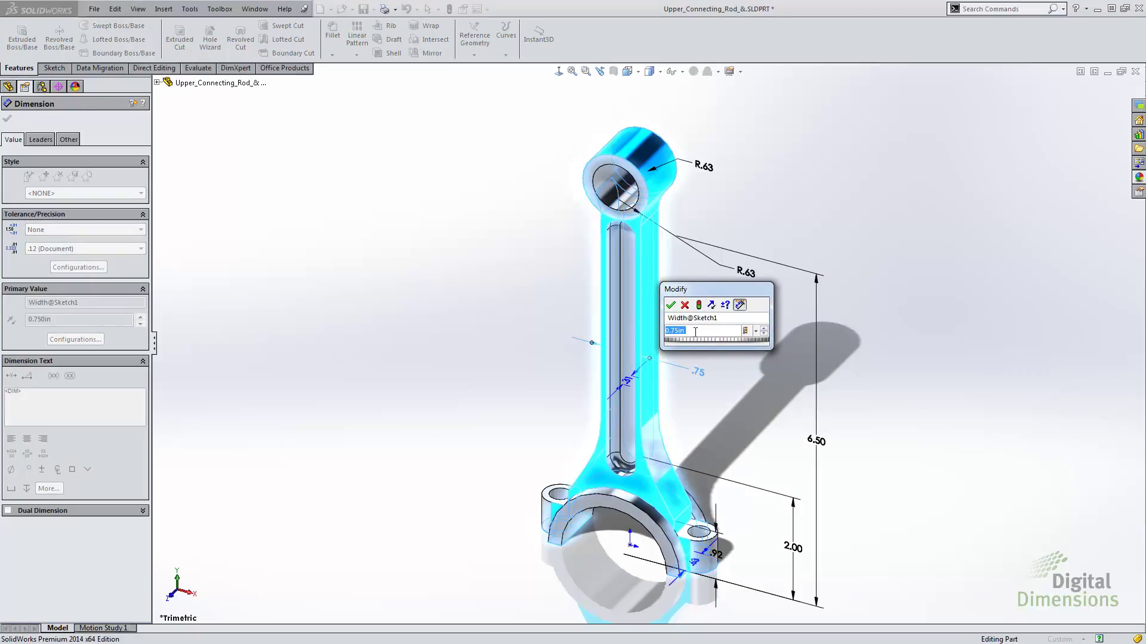
pyautogui.click(756, 331)
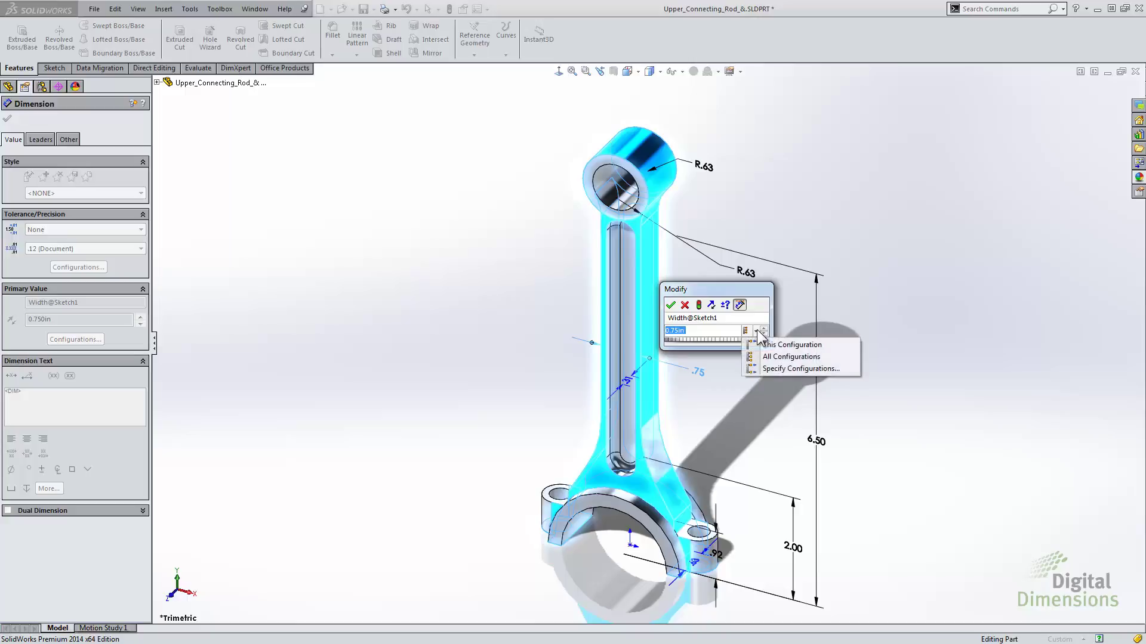
pyautogui.click(762, 369)
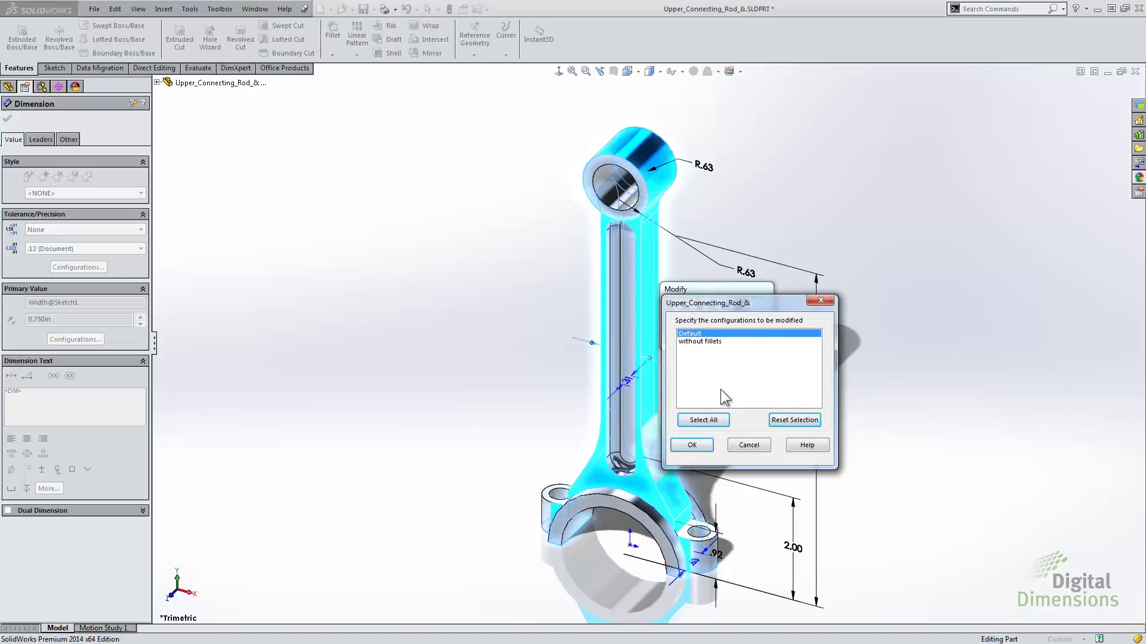
pyautogui.click(746, 445)
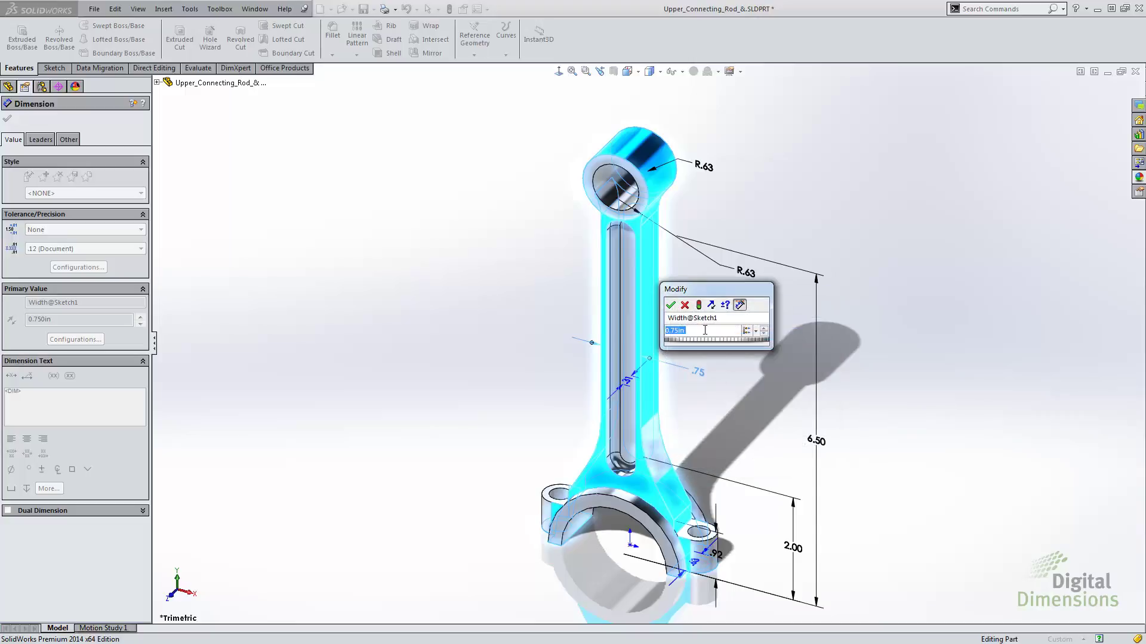
pyautogui.click(685, 306)
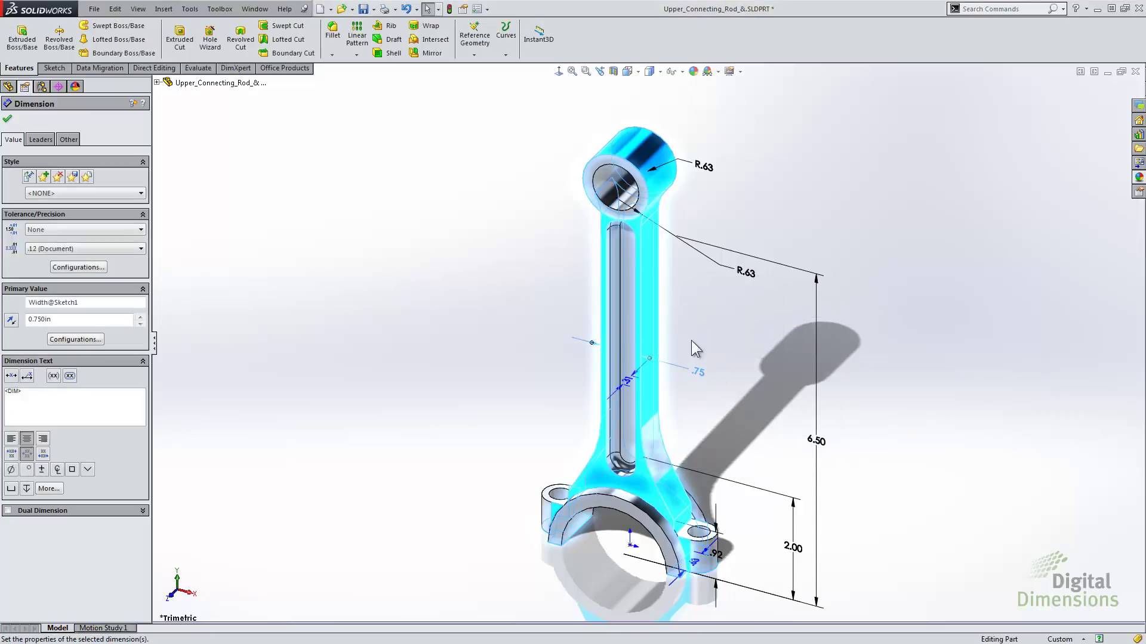
# Step: Configure the Width dimension to add a 'Thin Version' configuration with Width 0.65in
pyautogui.rightClick(700, 377)
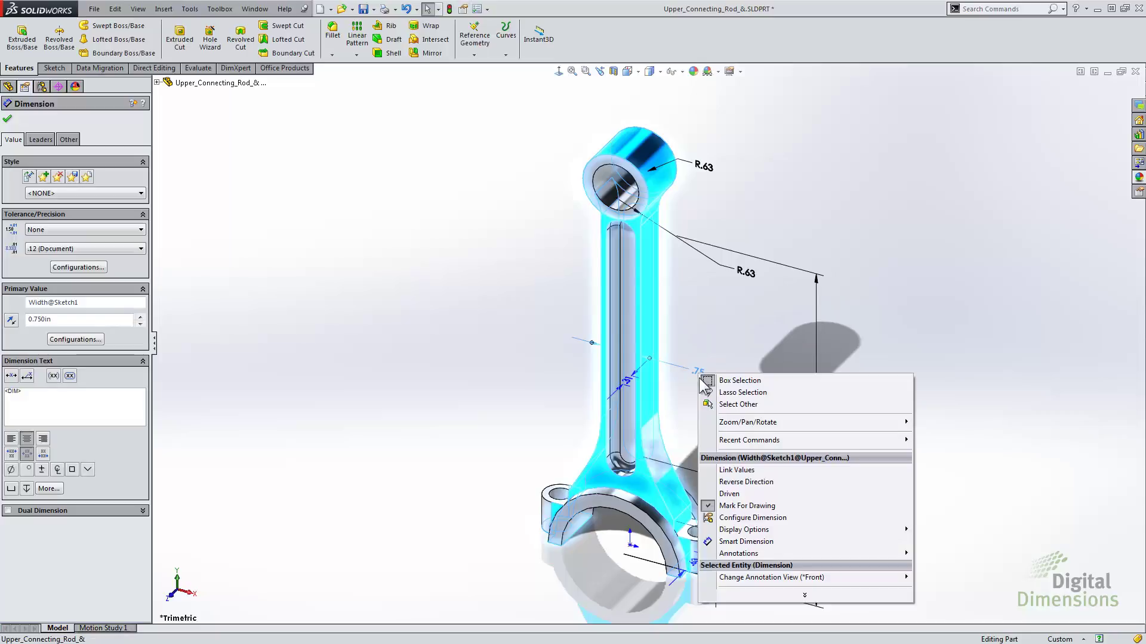
pyautogui.click(753, 519)
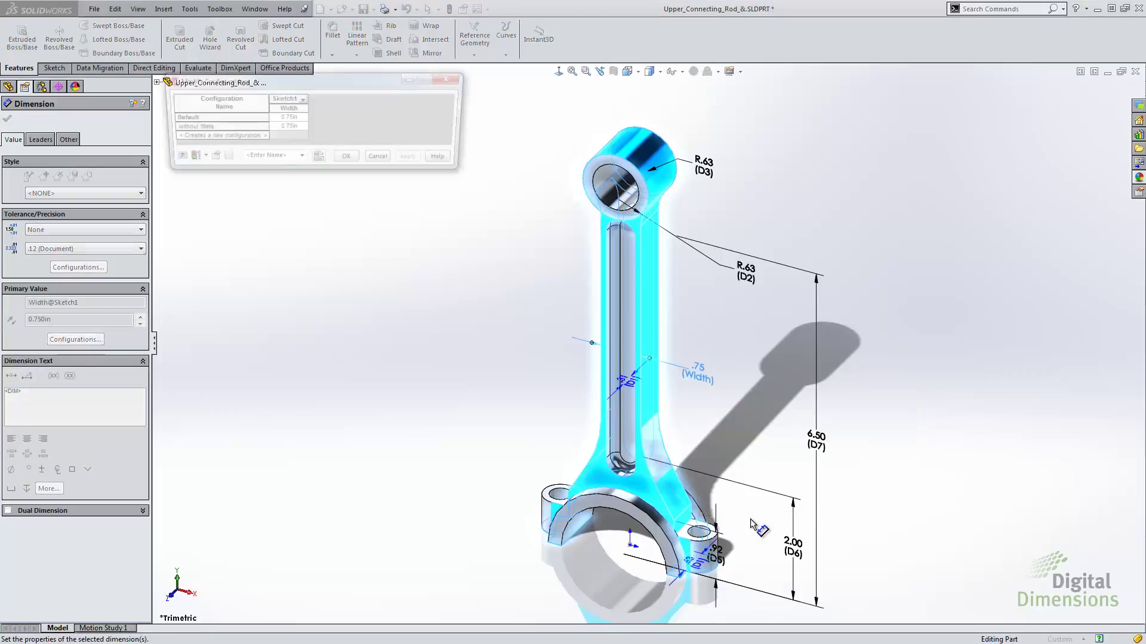
pyautogui.click(252, 138)
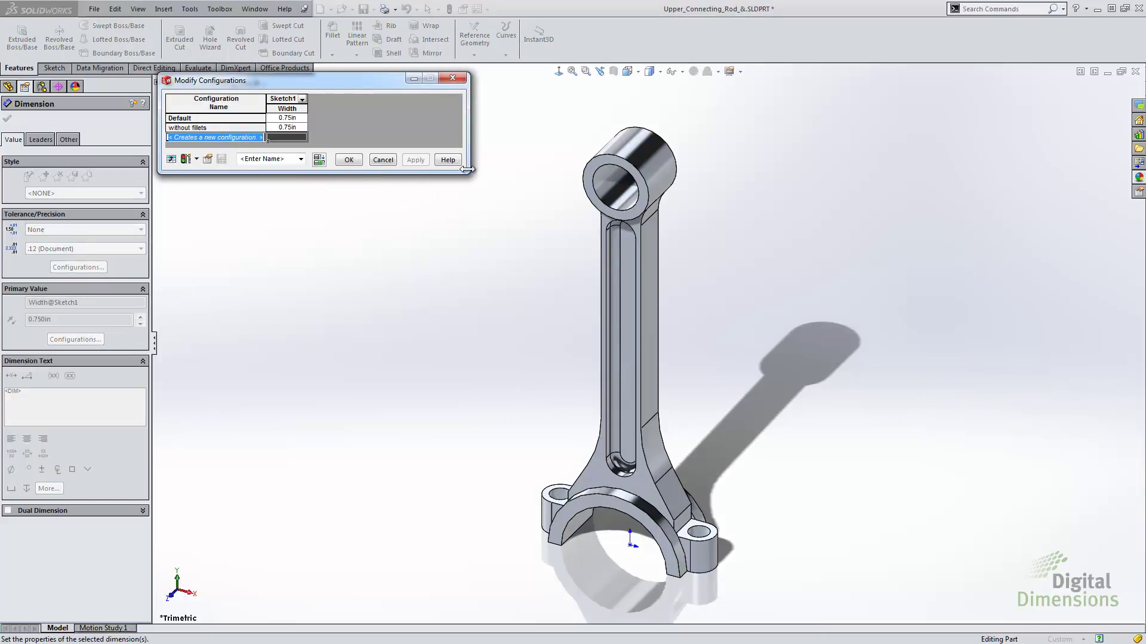
pyautogui.moveTo(467, 170); pyautogui.dragTo(551, 246)
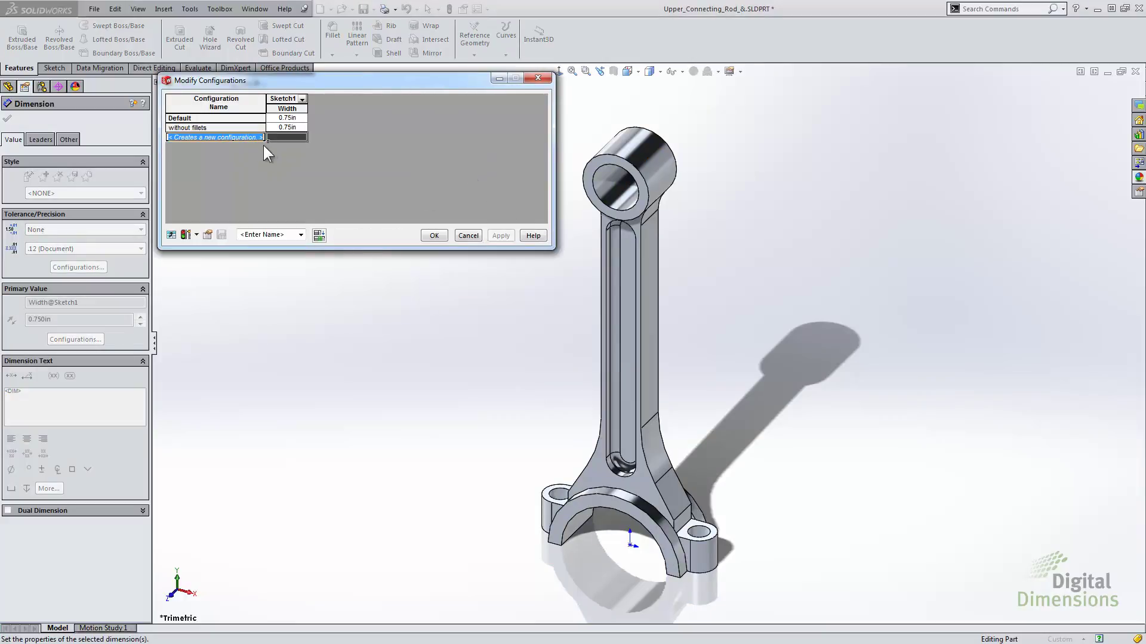
pyautogui.write('T')
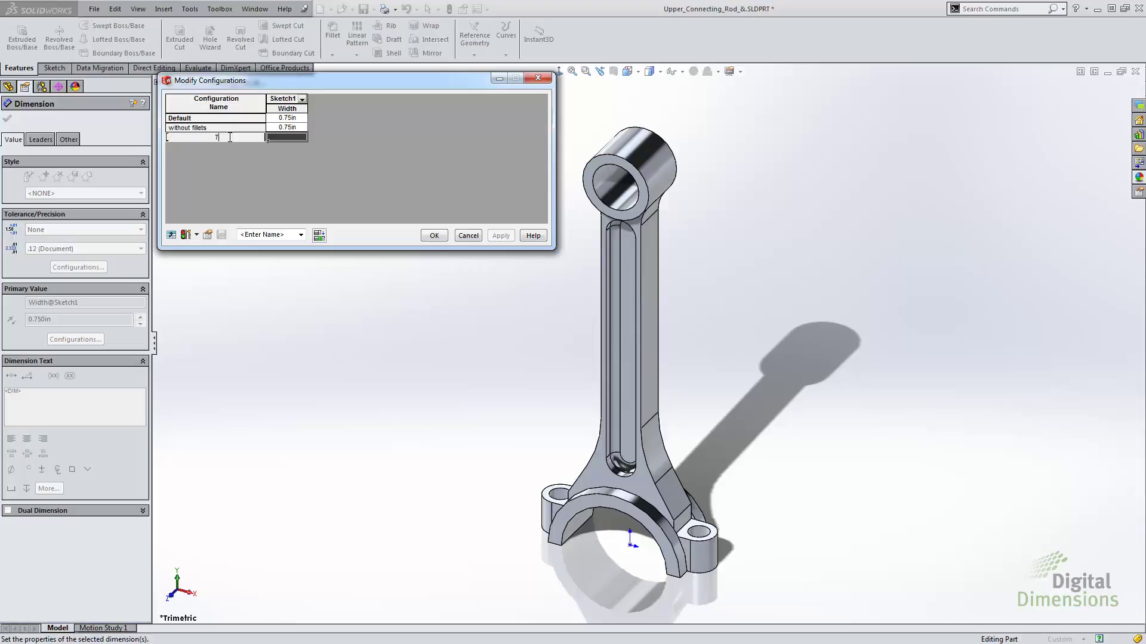
pyautogui.write('hin Version')
pyautogui.press('Tab')
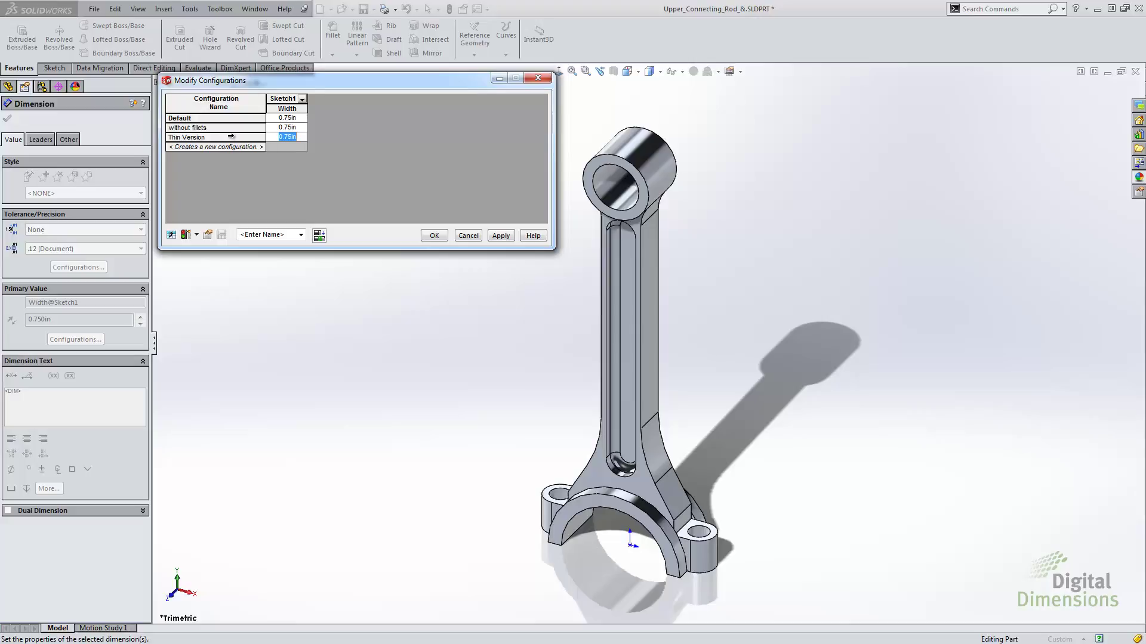
pyautogui.write('.65')
pyautogui.click(434, 235)
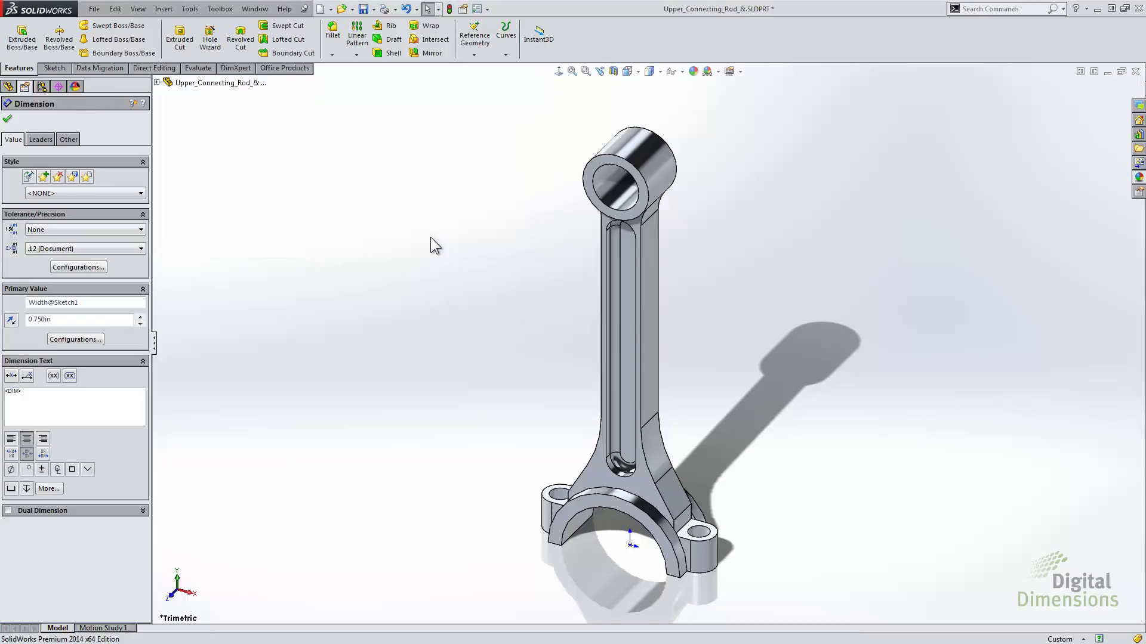
pyautogui.press('Escape')
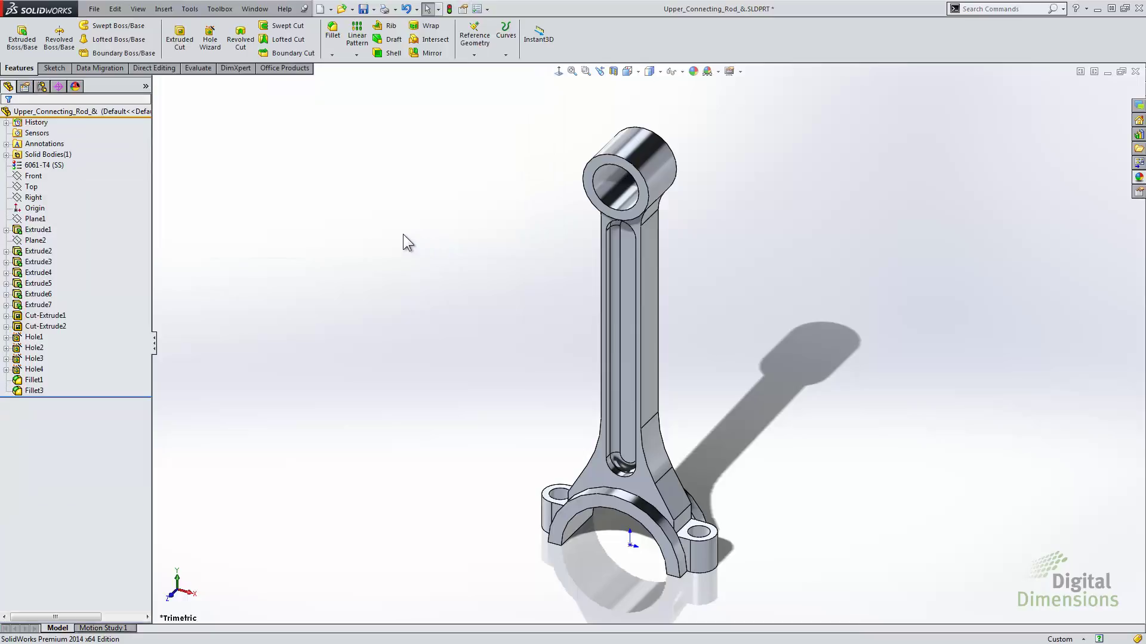
# Step: Activate the Thin Version configuration and return to the feature tree
pyautogui.click(42, 86)
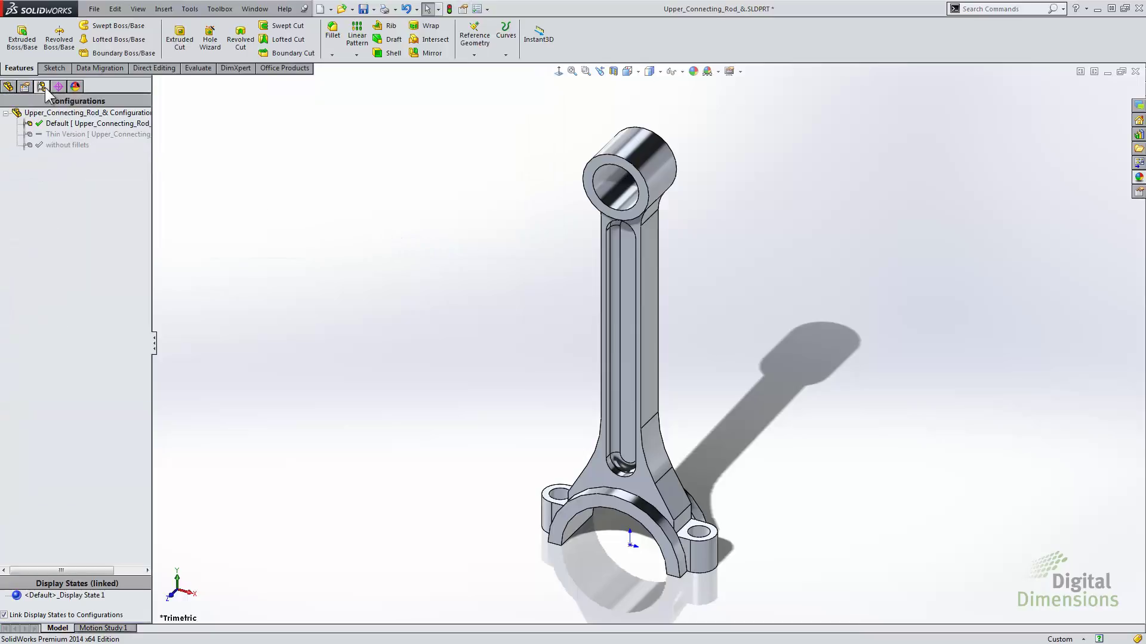
pyautogui.doubleClick(64, 134)
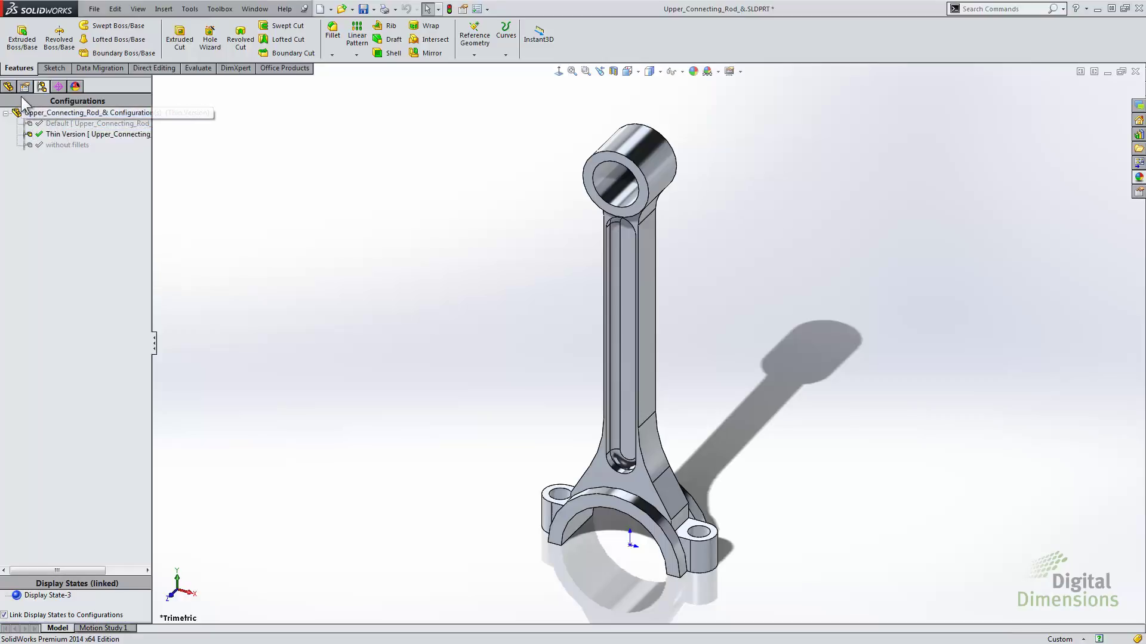
pyautogui.click(8, 87)
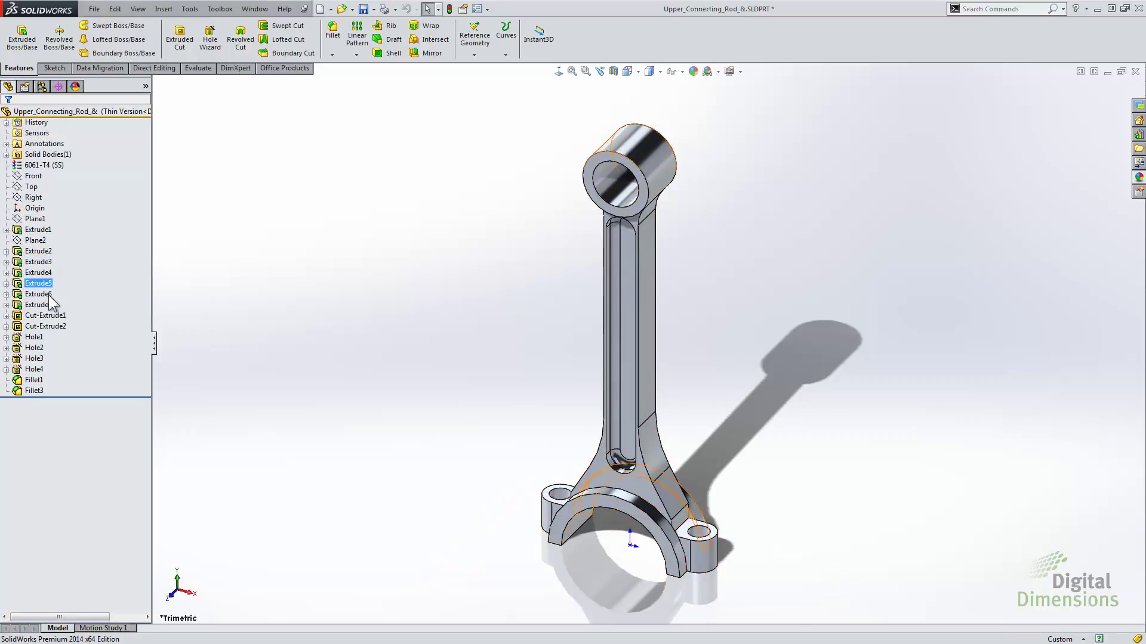
# Step: Save the Width per-configuration table (0.75, 0.65, 0.75in) as MyTable01
pyautogui.doubleClick(38, 233)
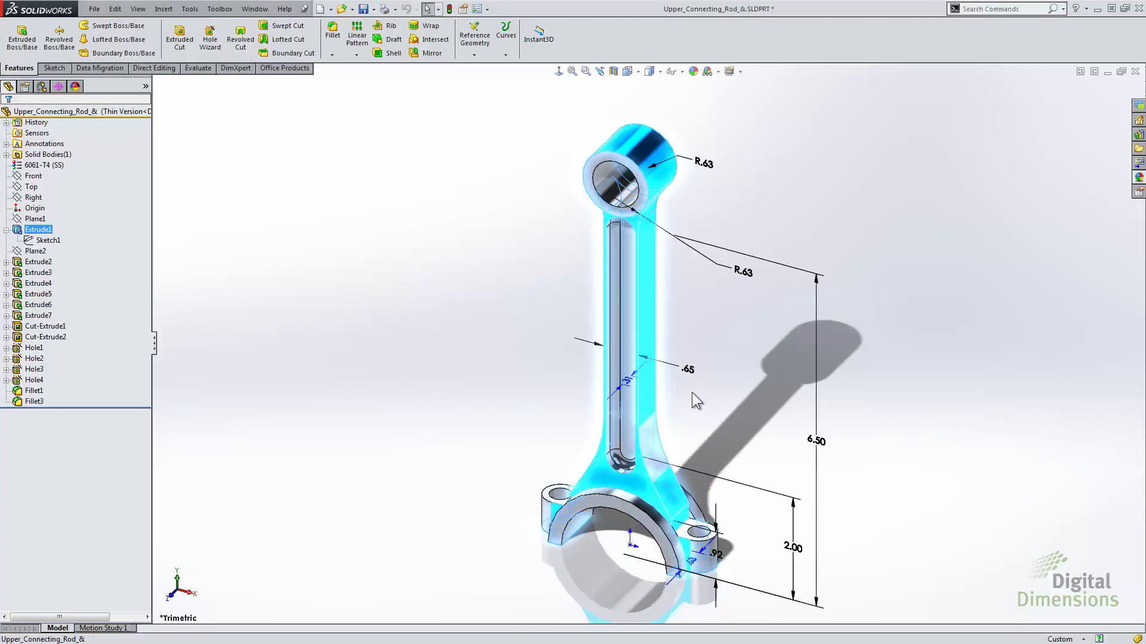
pyautogui.rightClick(692, 377)
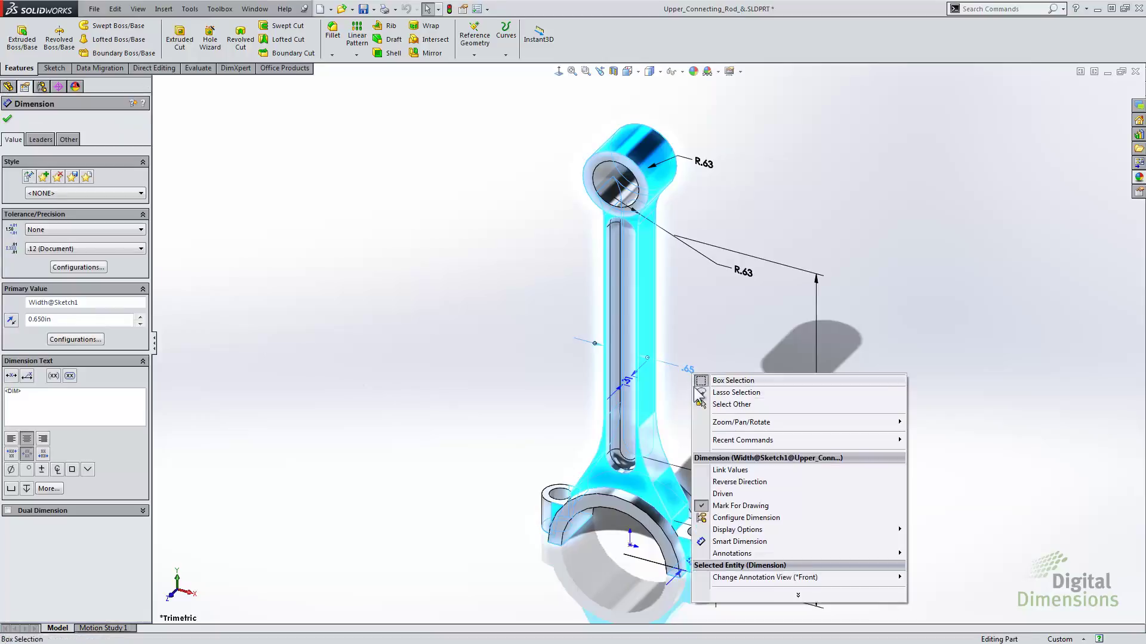
pyautogui.click(729, 519)
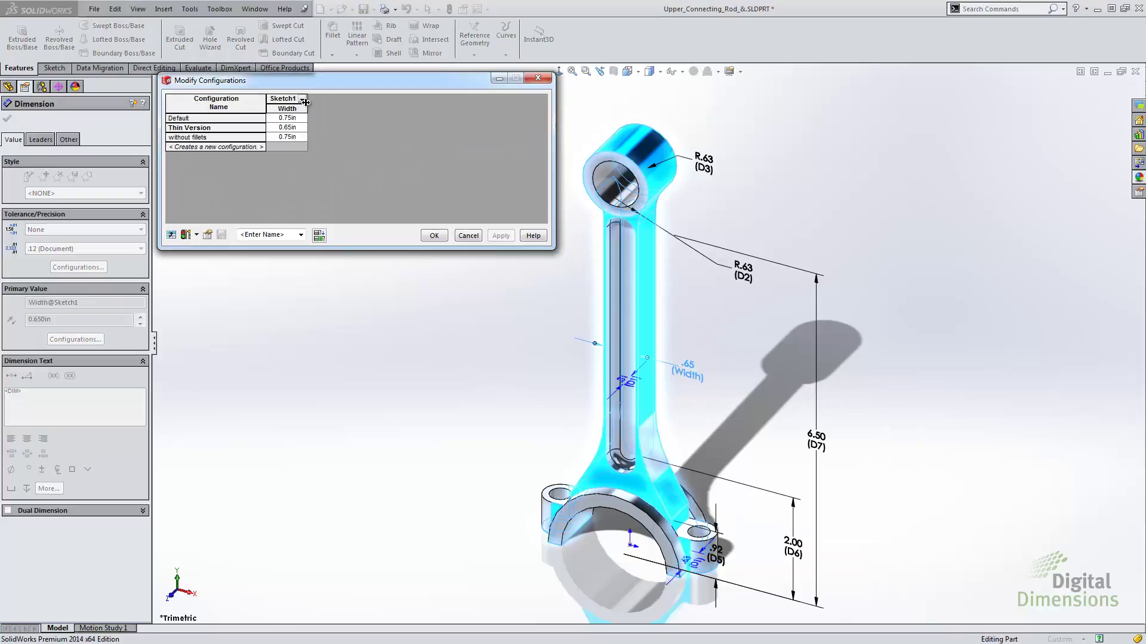
pyautogui.moveTo(306, 102); pyautogui.dragTo(322, 102)
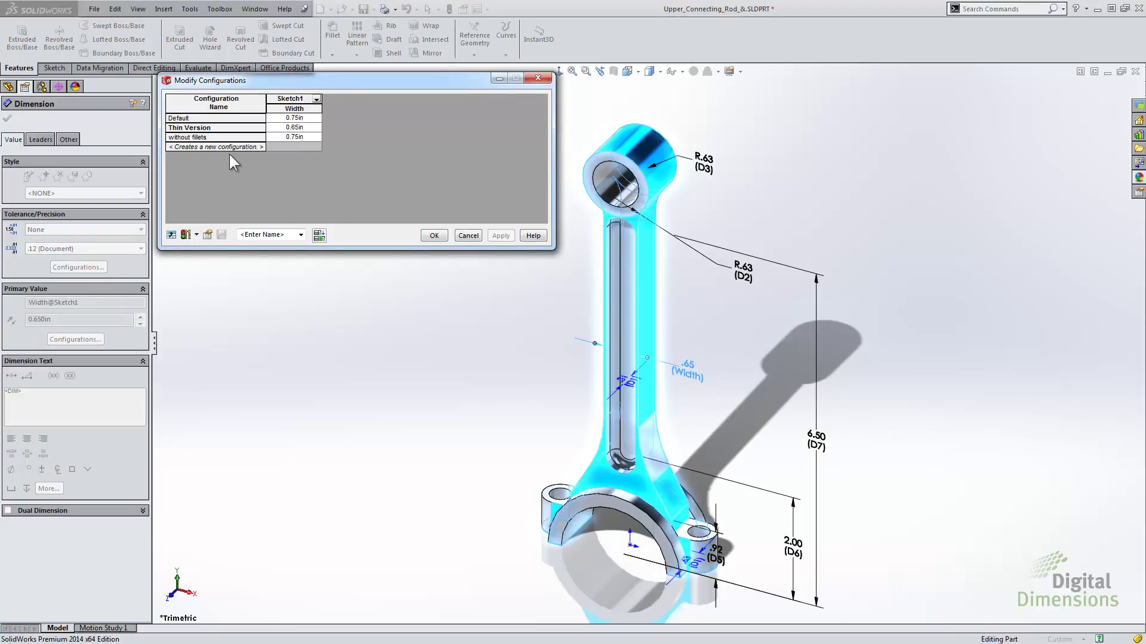
pyautogui.click(287, 235)
pyautogui.write('MyTable01')
pyautogui.click(222, 235)
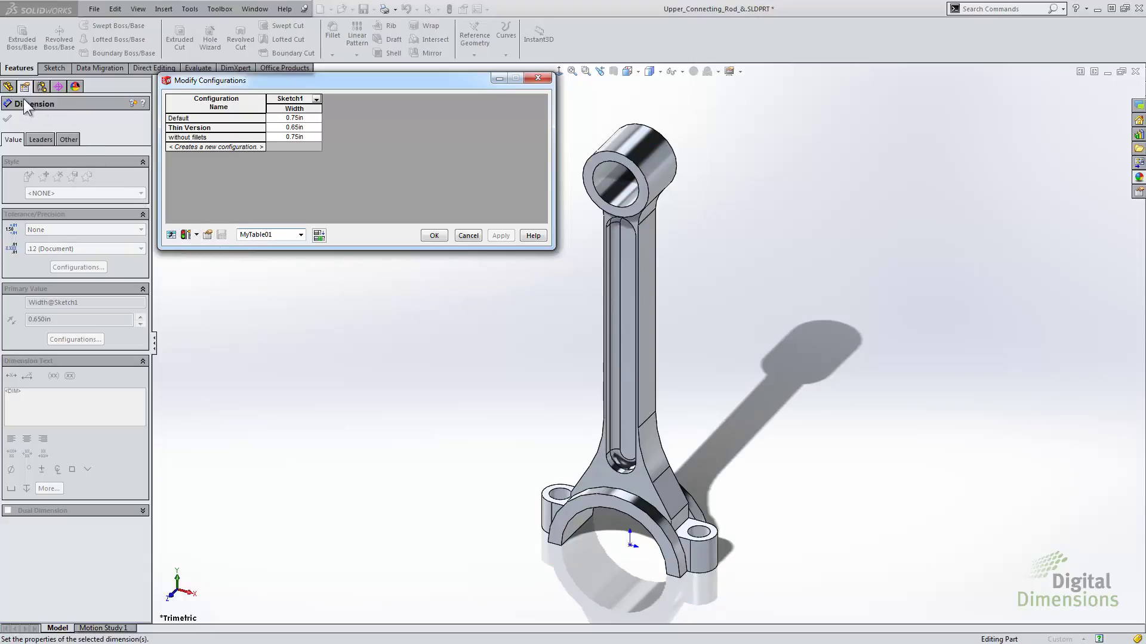
# Step: Add the slot's D3 dimension to the table, drop the suppress column, and set Thin Version to .3625
pyautogui.click(9, 87)
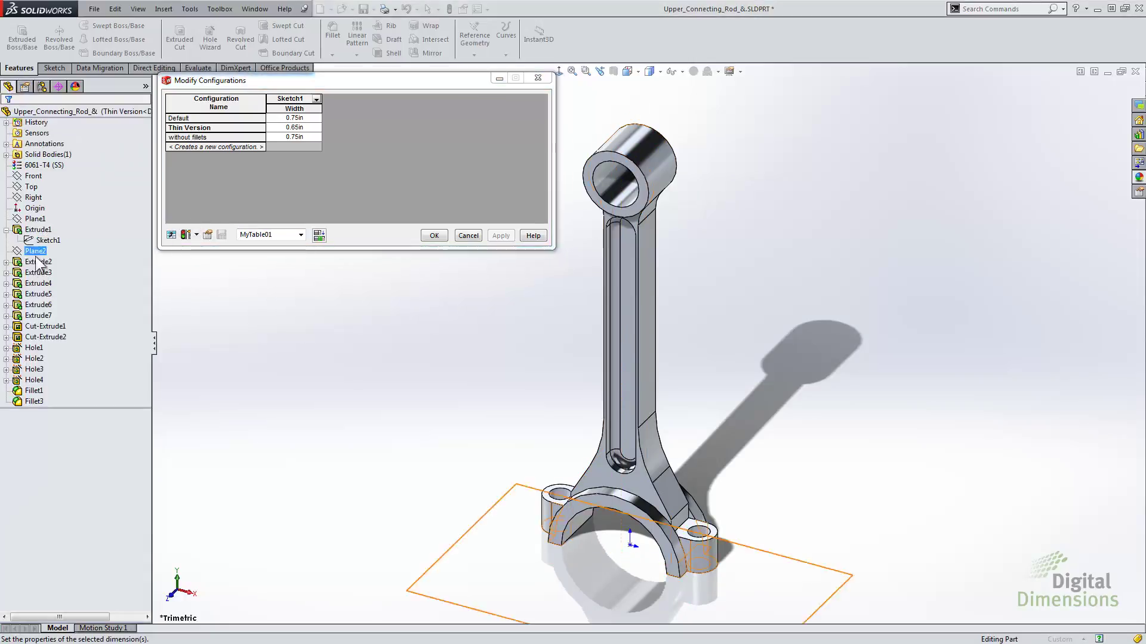
pyautogui.doubleClick(46, 327)
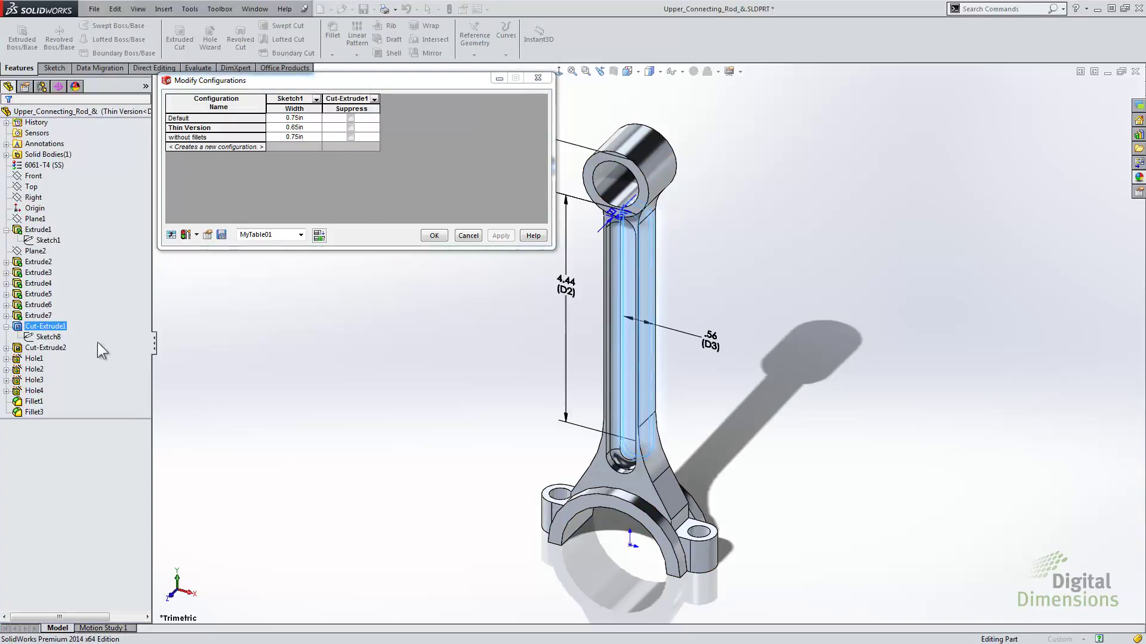
pyautogui.doubleClick(710, 335)
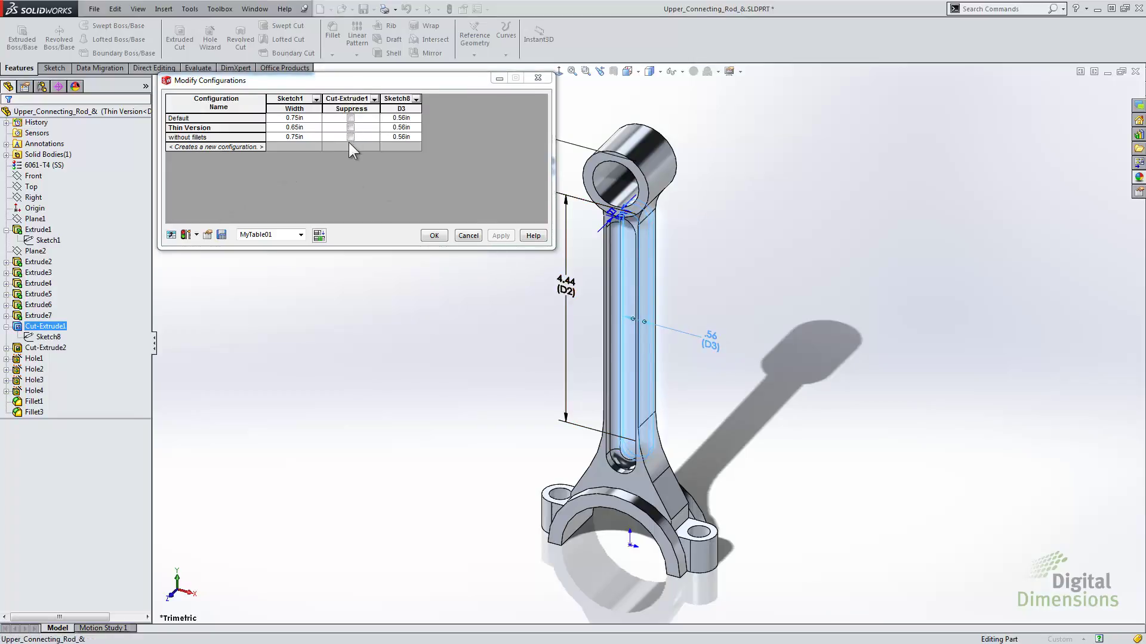
pyautogui.rightClick(351, 97)
pyautogui.click(375, 115)
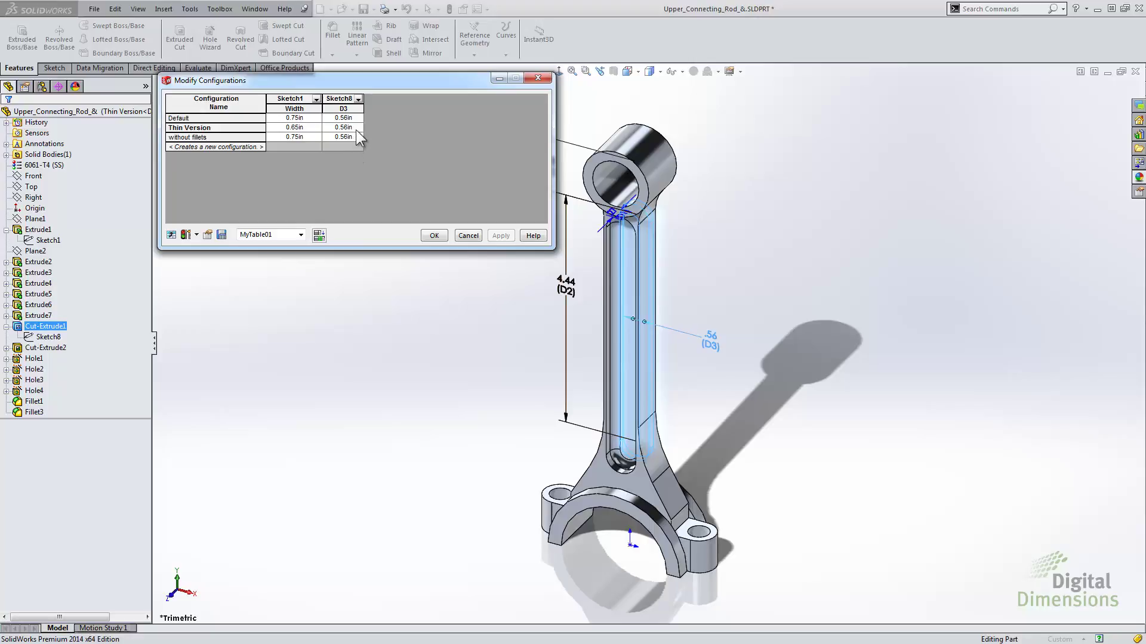
pyautogui.click(356, 126)
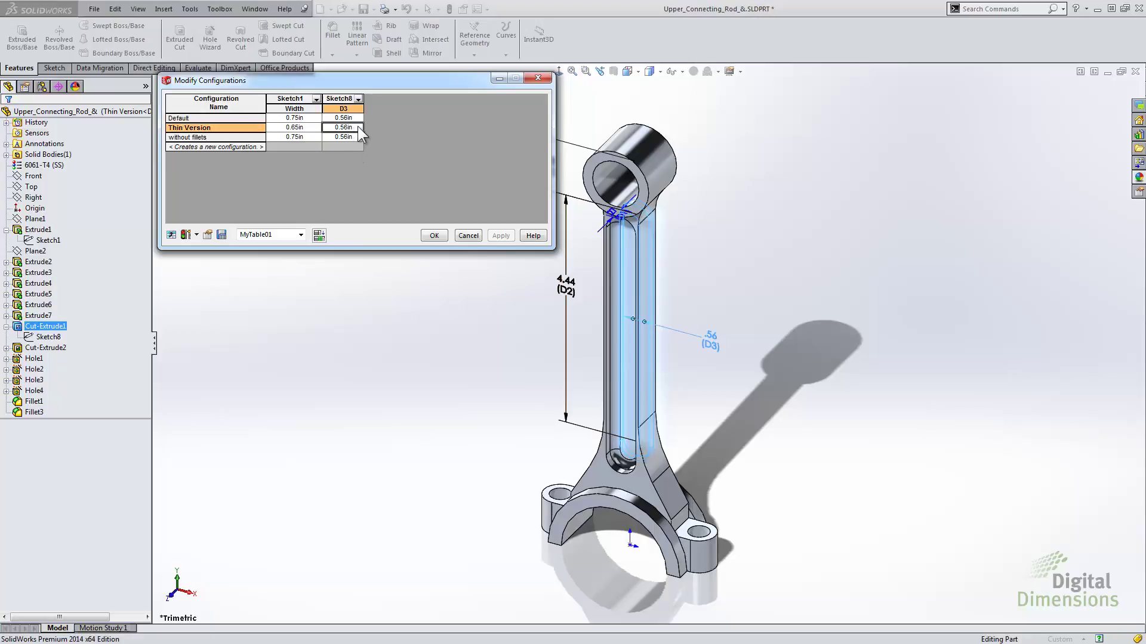
pyautogui.write('.3625')
pyautogui.press('Return')
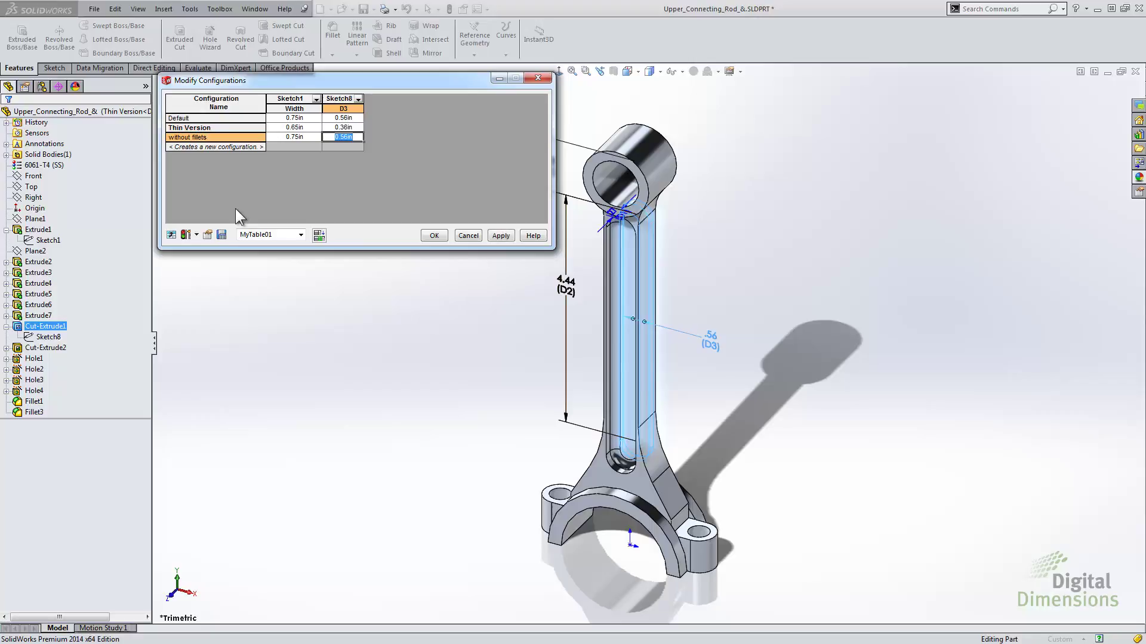
# Step: Rebuild the model, save the table view, and close the configuration table
pyautogui.click(197, 234)
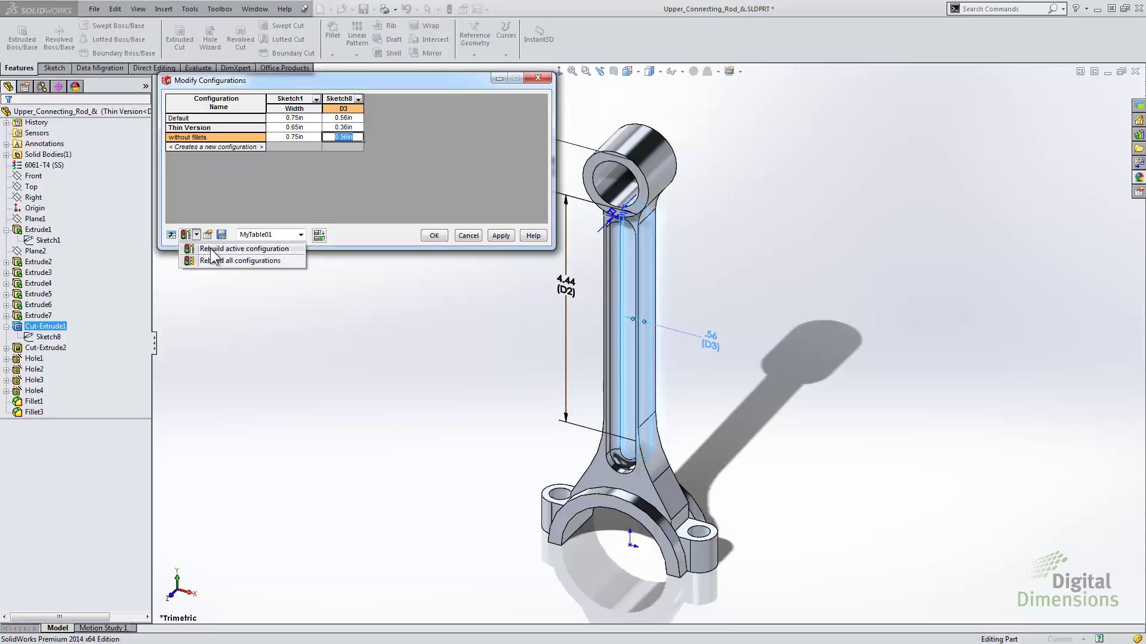
pyautogui.click(211, 249)
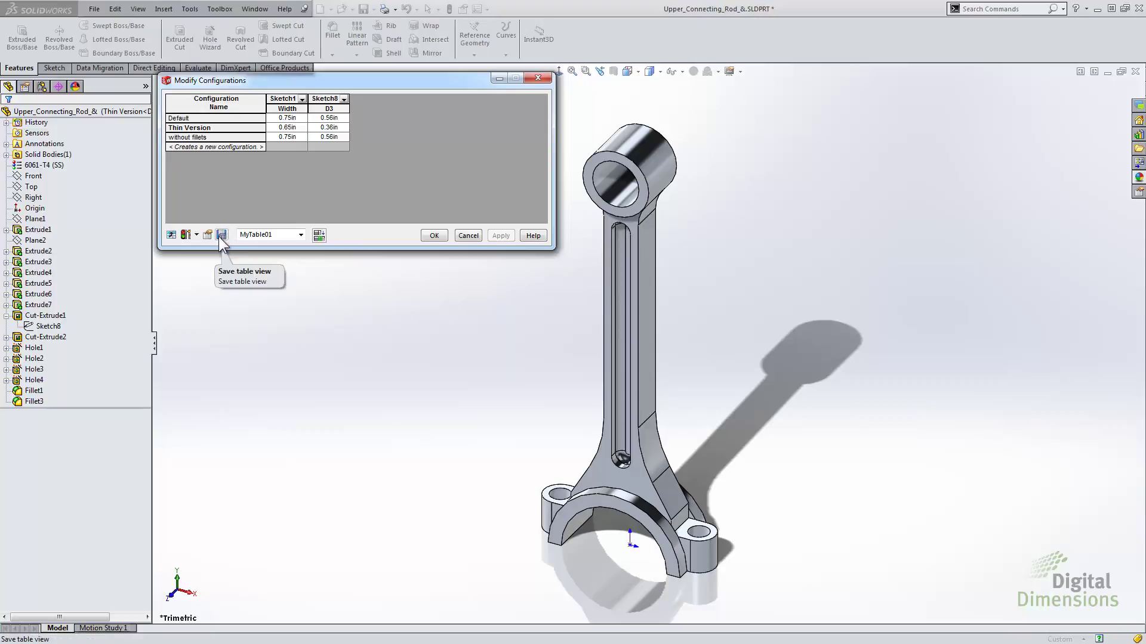
pyautogui.click(220, 235)
pyautogui.click(425, 235)
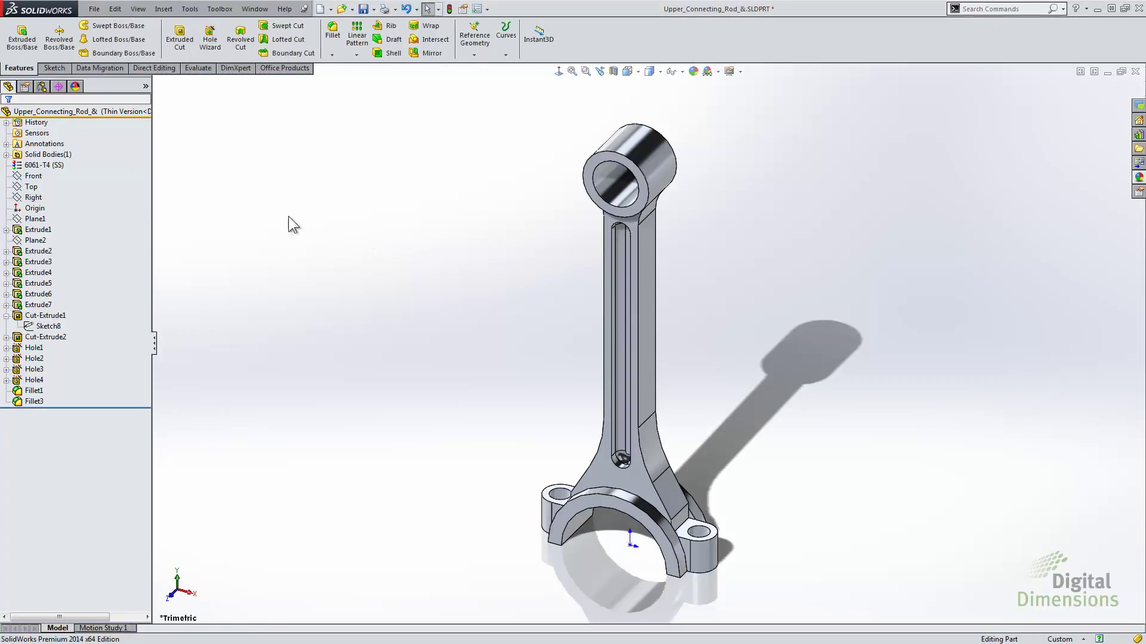
# Step: Open MyTable01 from the configurations' Tables folder to review its values, then close it
pyautogui.click(42, 87)
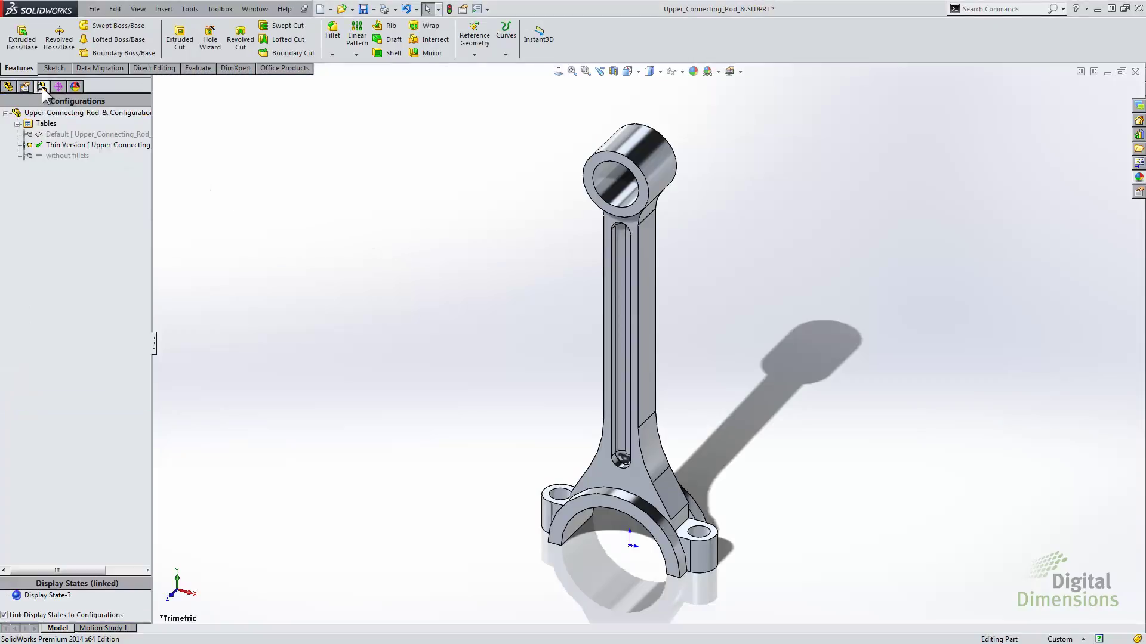
pyautogui.click(18, 124)
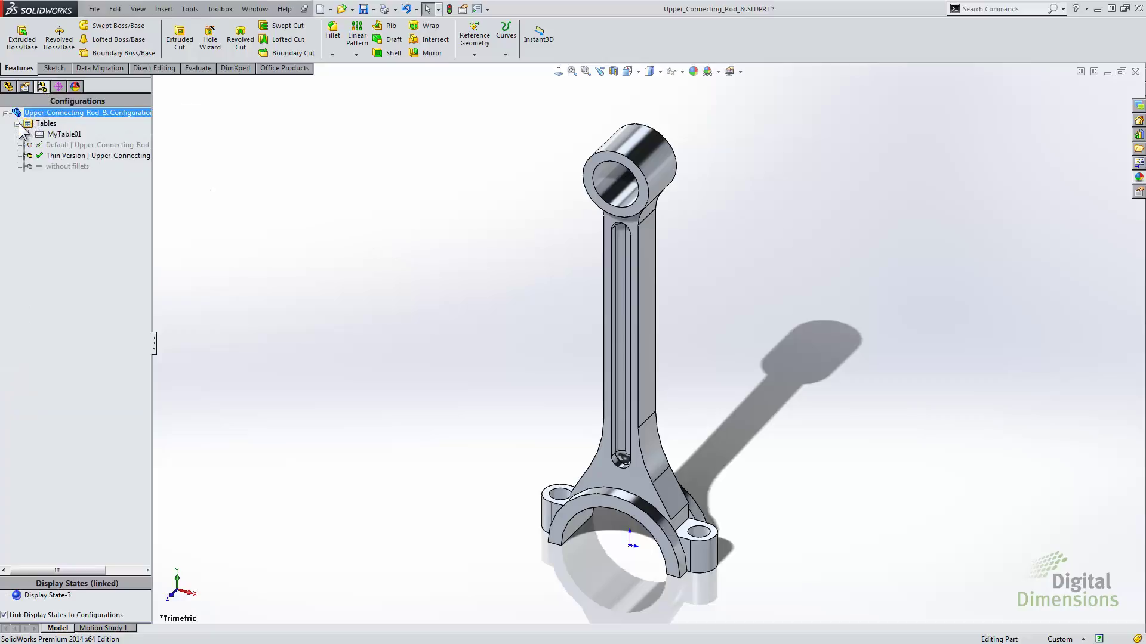
pyautogui.rightClick(54, 134)
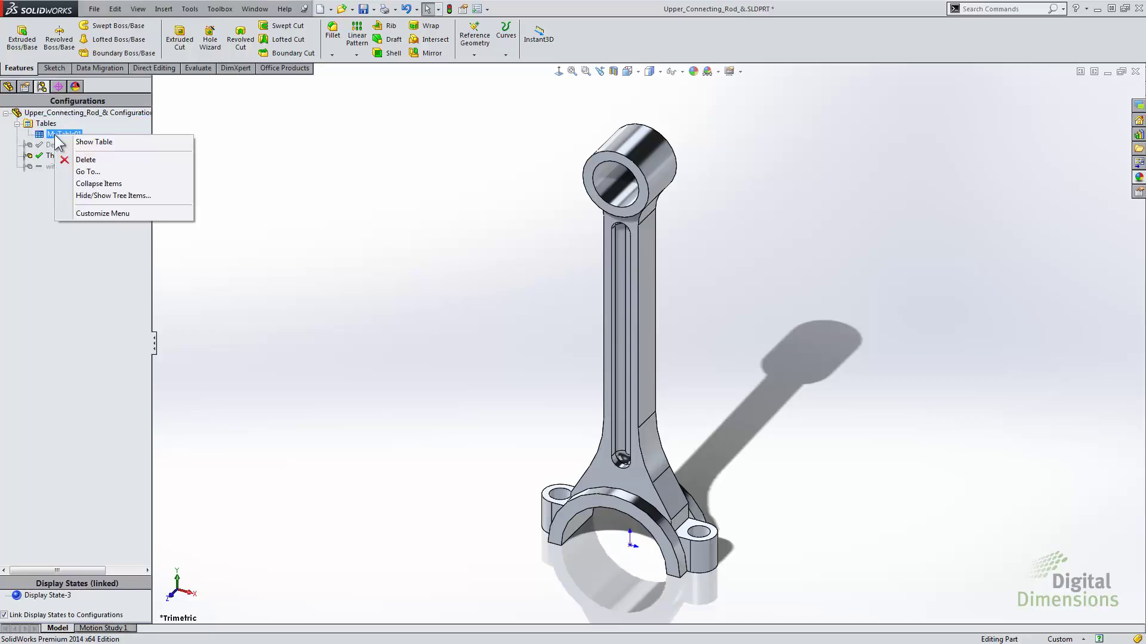
pyautogui.click(94, 146)
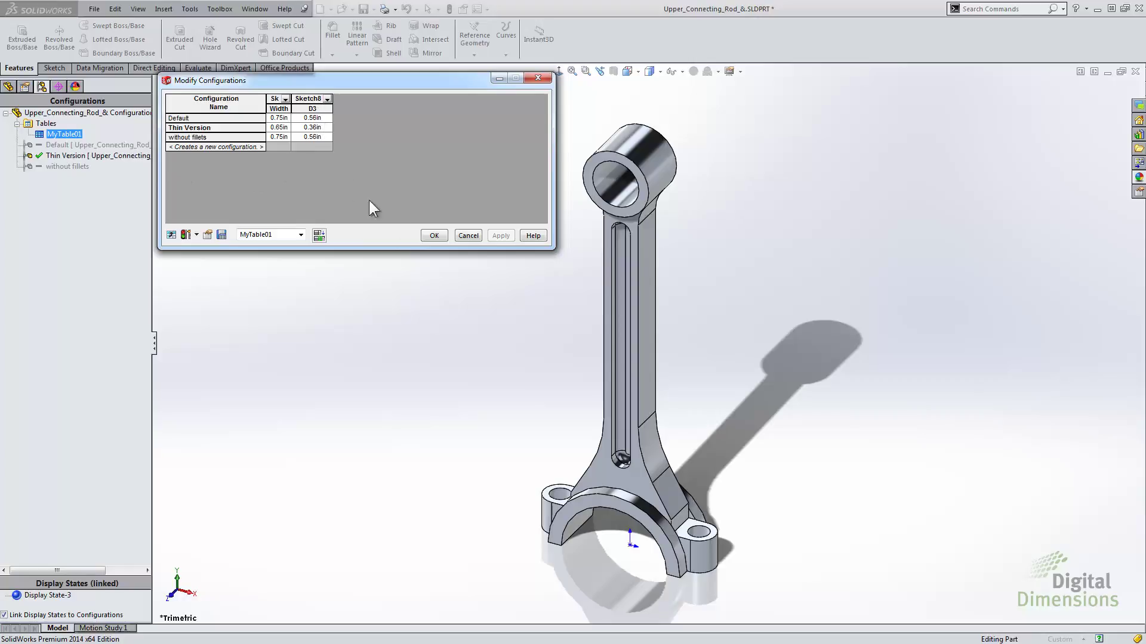
pyautogui.click(434, 235)
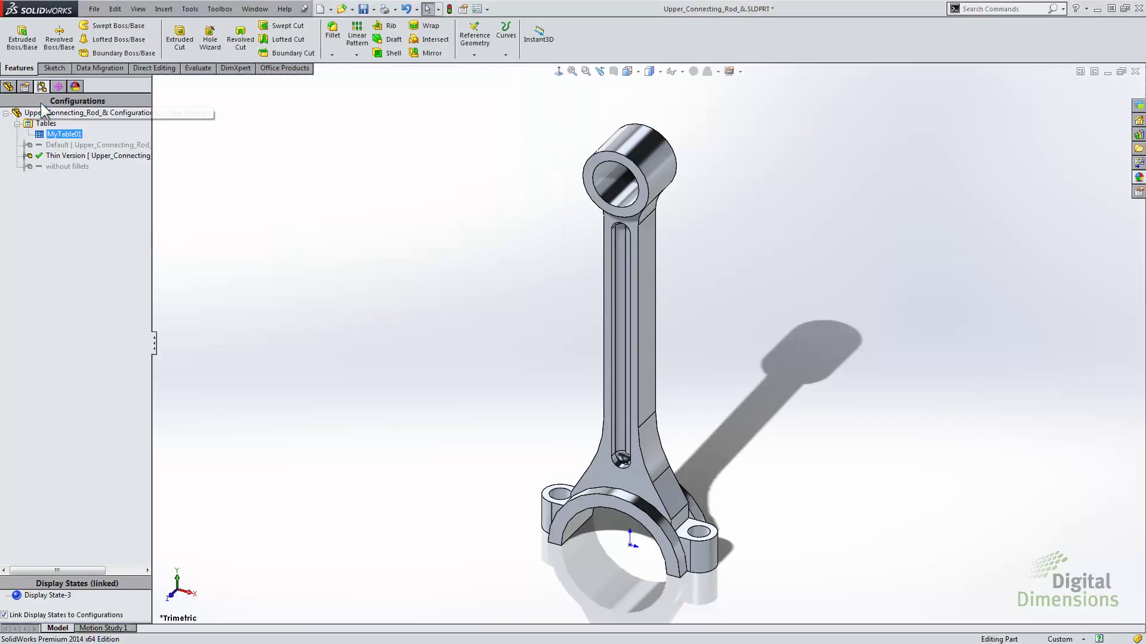
# Step: Display Cut-Extrude1's slot dimensions 1.03, 4.44 and .36 on the rod
pyautogui.click(9, 86)
pyautogui.click(35, 262)
pyautogui.doubleClick(44, 316)
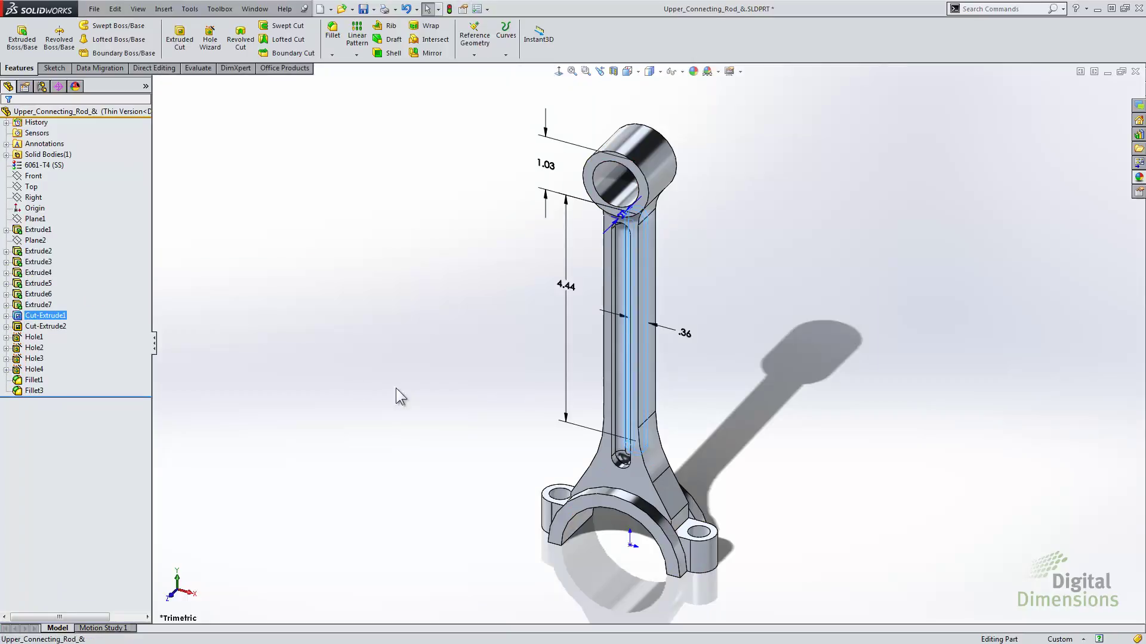
# Step: Rename the .36 slot width dimension from D3 to CutWidth, giving CutWidth@Sketch8
pyautogui.doubleClick(685, 333)
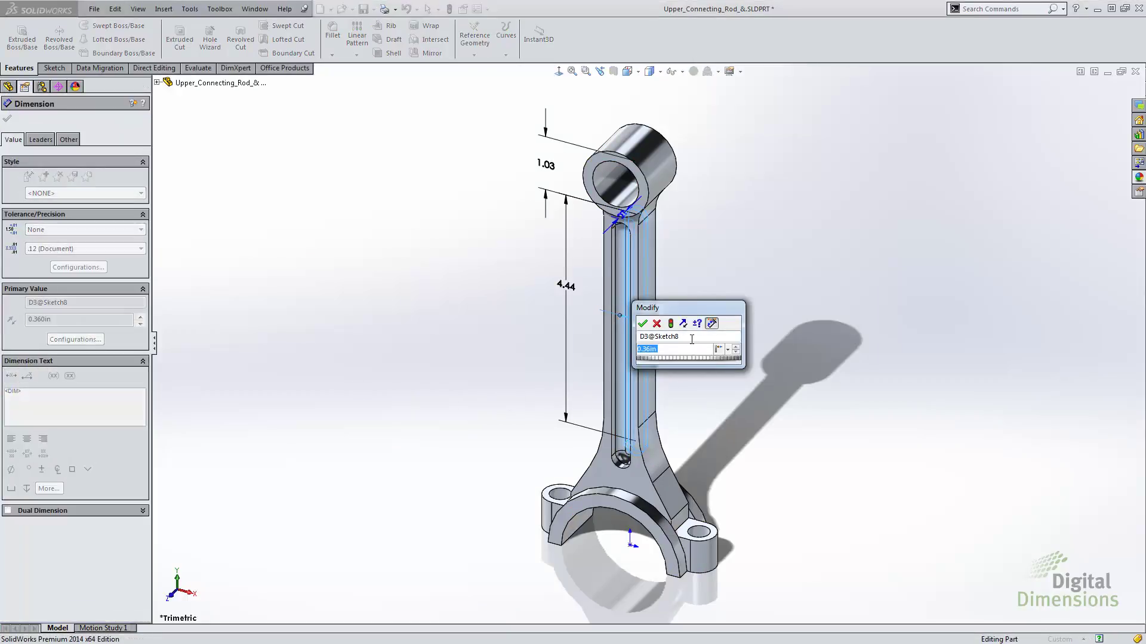
pyautogui.click(688, 335)
pyautogui.write('CutWidth')
pyautogui.press('Tab')
pyautogui.press('Return')
pyautogui.click(467, 300)
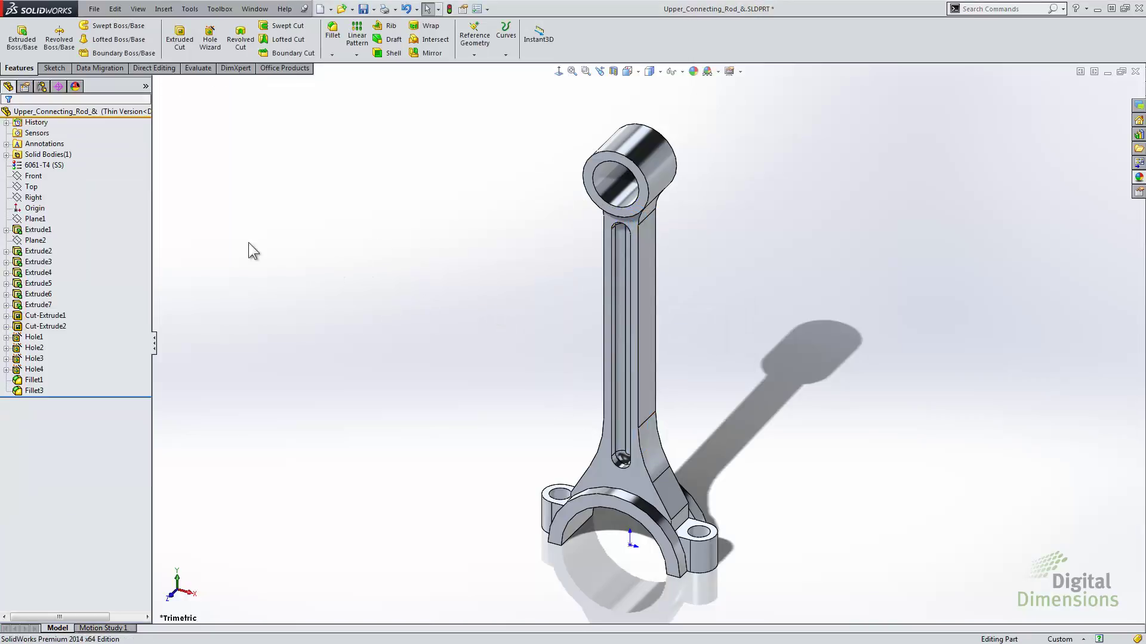
pyautogui.click(42, 86)
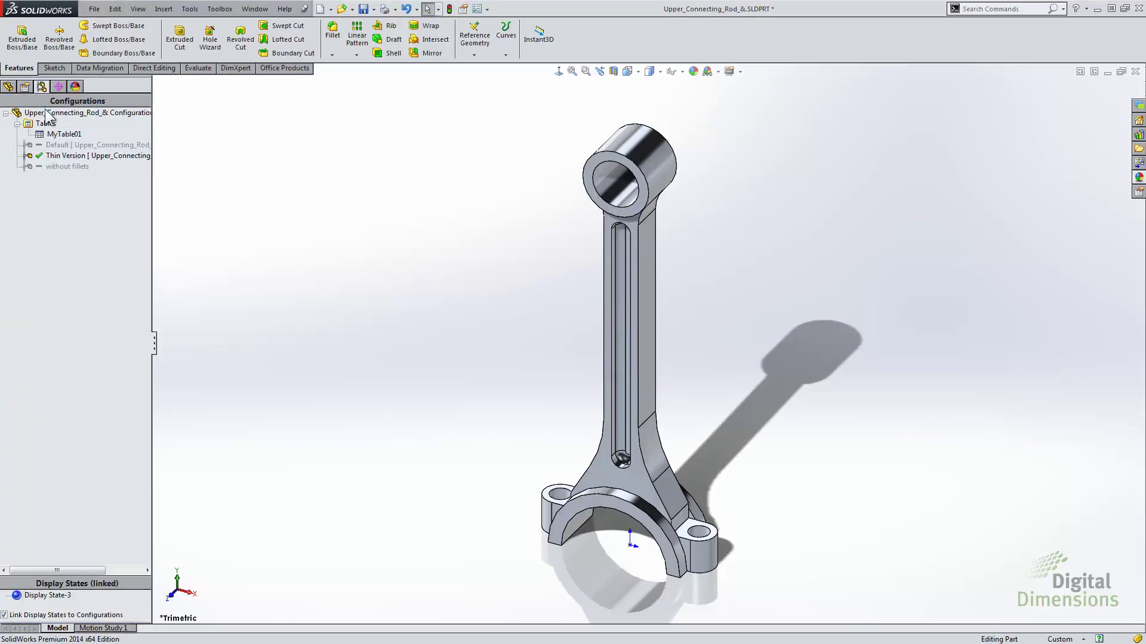
# Step: Add the slot's CutWidth dimension to MyTable01, delete the Cut-Extrude1 Suppress column, and save the table
pyautogui.rightClick(52, 135)
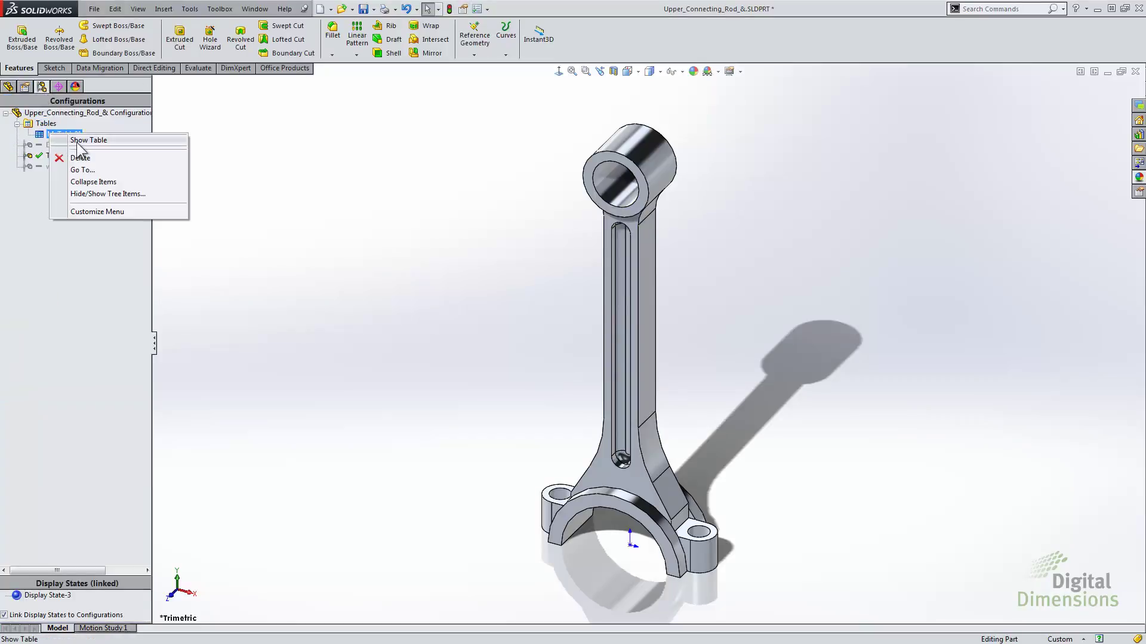
pyautogui.click(78, 142)
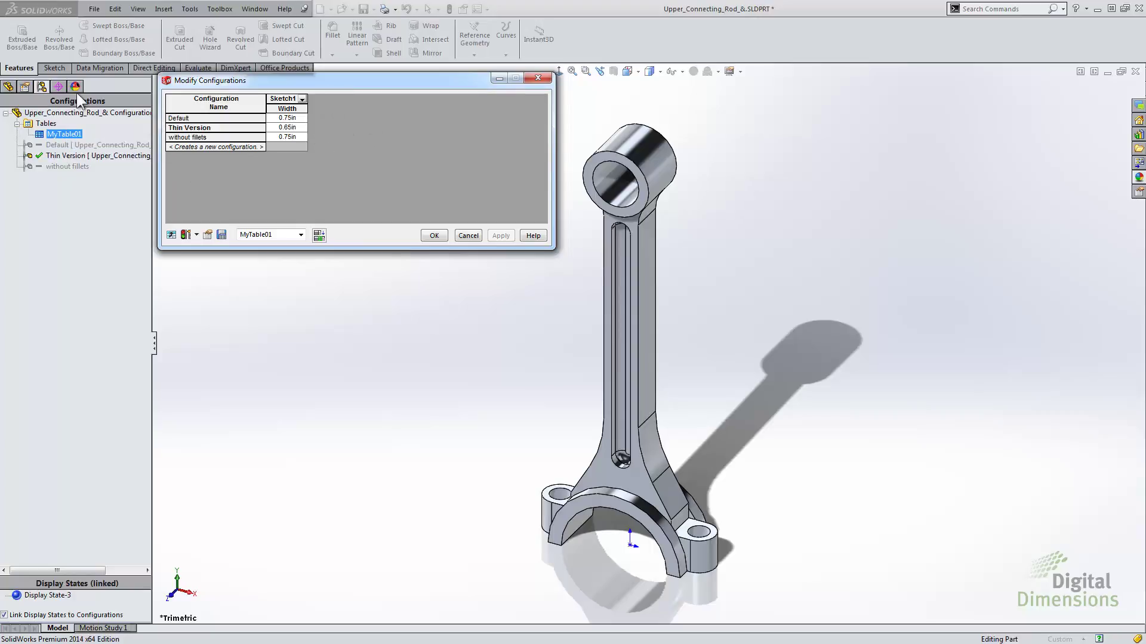
pyautogui.click(9, 87)
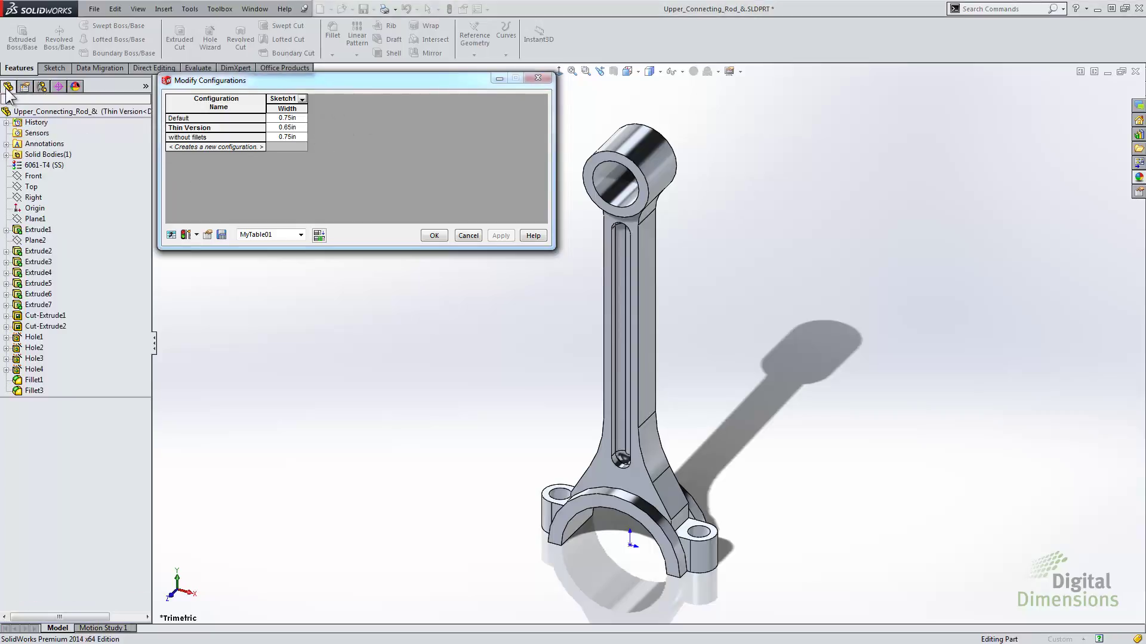
pyautogui.doubleClick(48, 314)
pyautogui.doubleClick(686, 338)
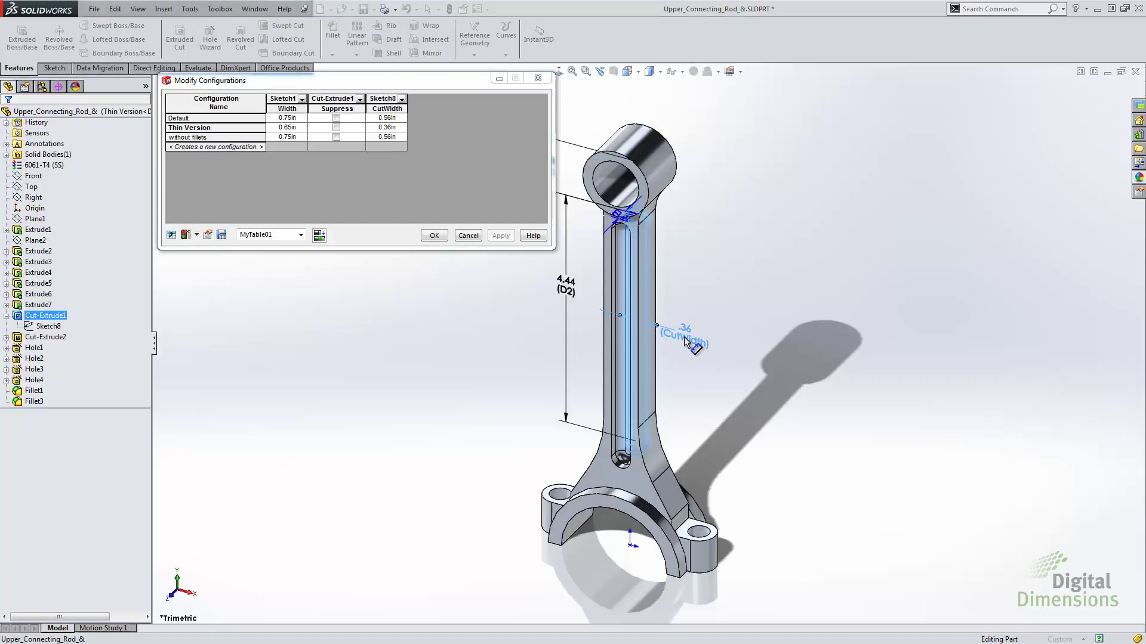
pyautogui.click(338, 106)
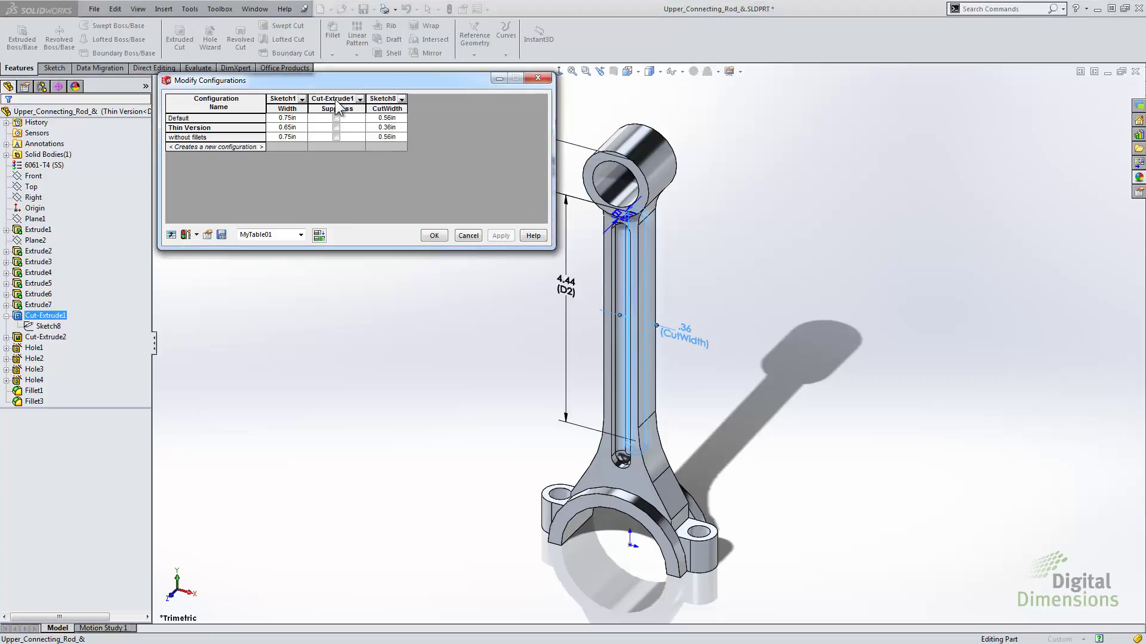
pyautogui.click(360, 98)
pyautogui.click(361, 114)
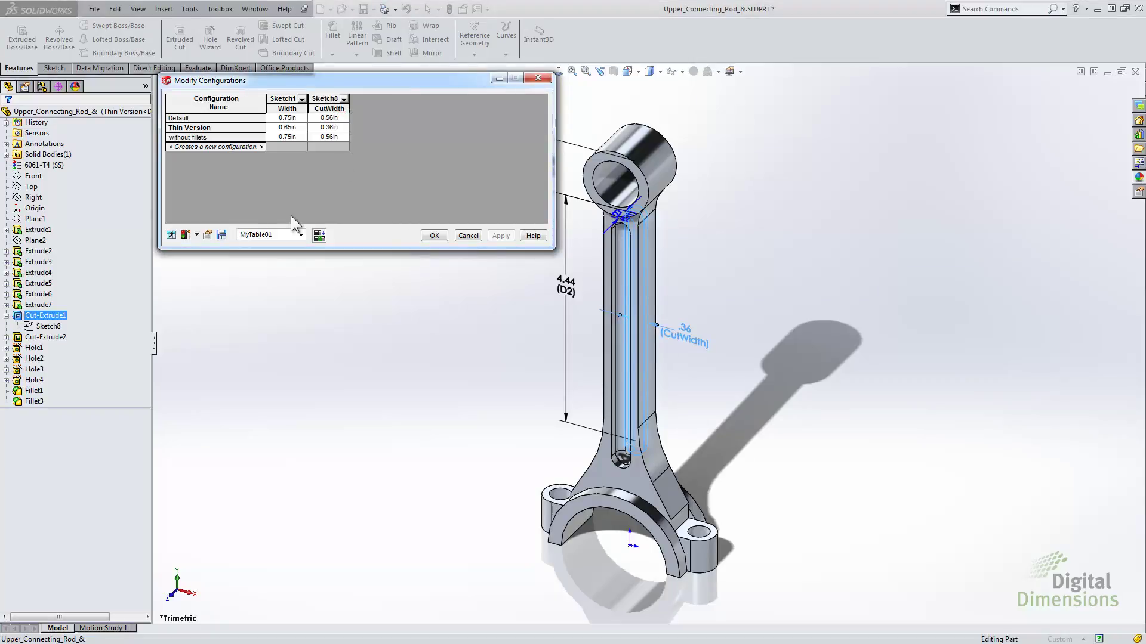
pyautogui.click(225, 233)
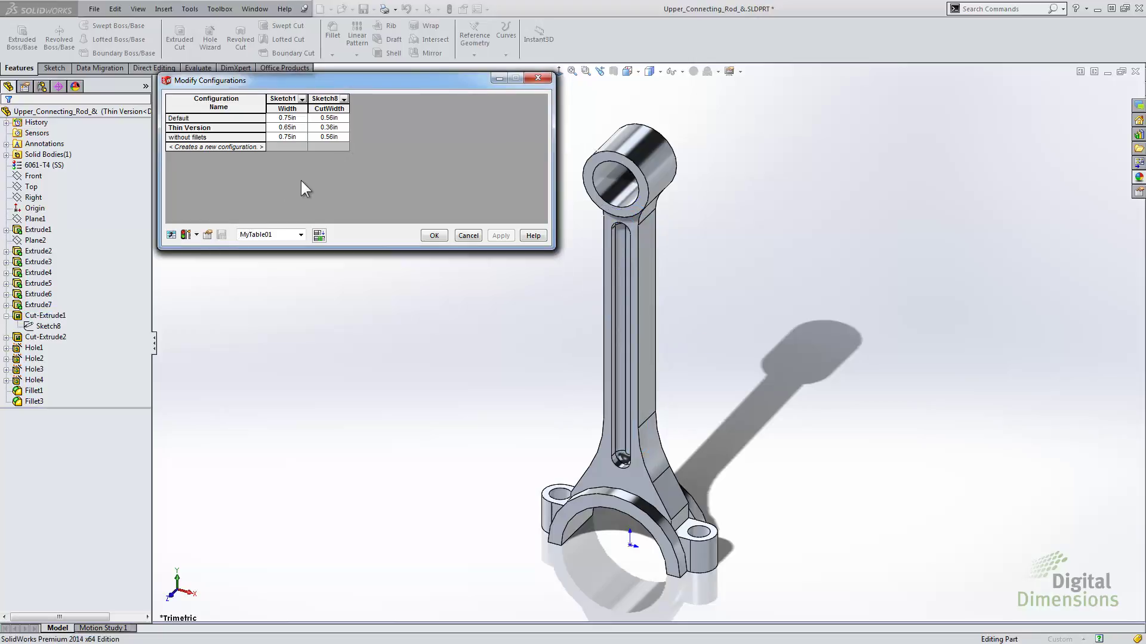
# Step: Rename the CutWidth column heading to NewCutWidth, save MyTable01 and close it
pyautogui.click(328, 108)
pyautogui.click(332, 106)
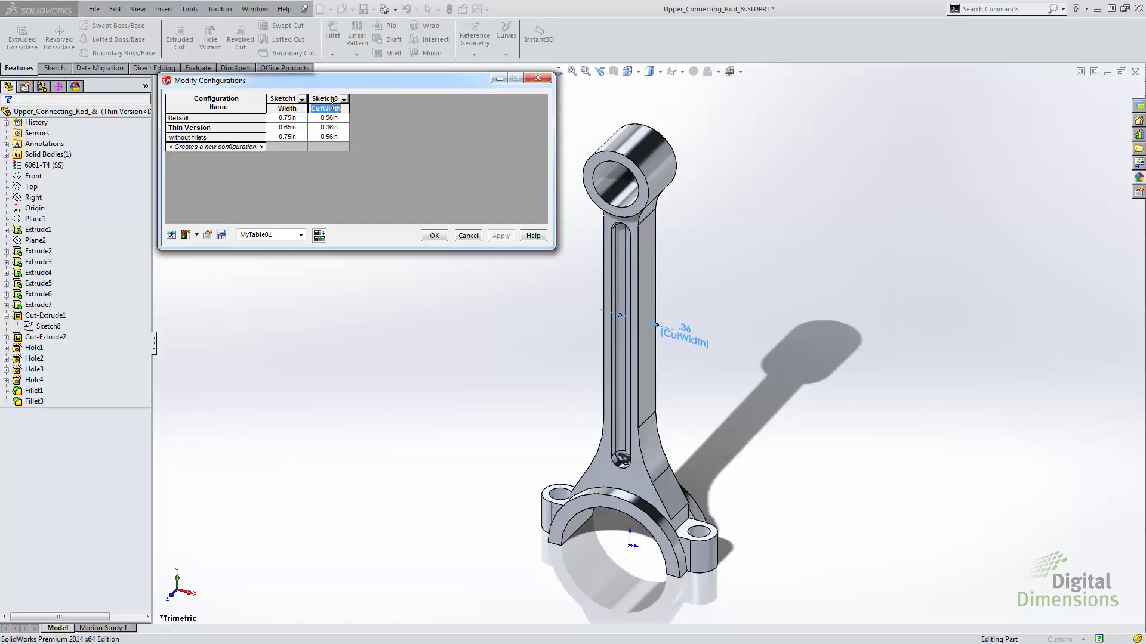
pyautogui.press('Home')
pyautogui.write('New')
pyautogui.press('Return')
pyautogui.click(223, 233)
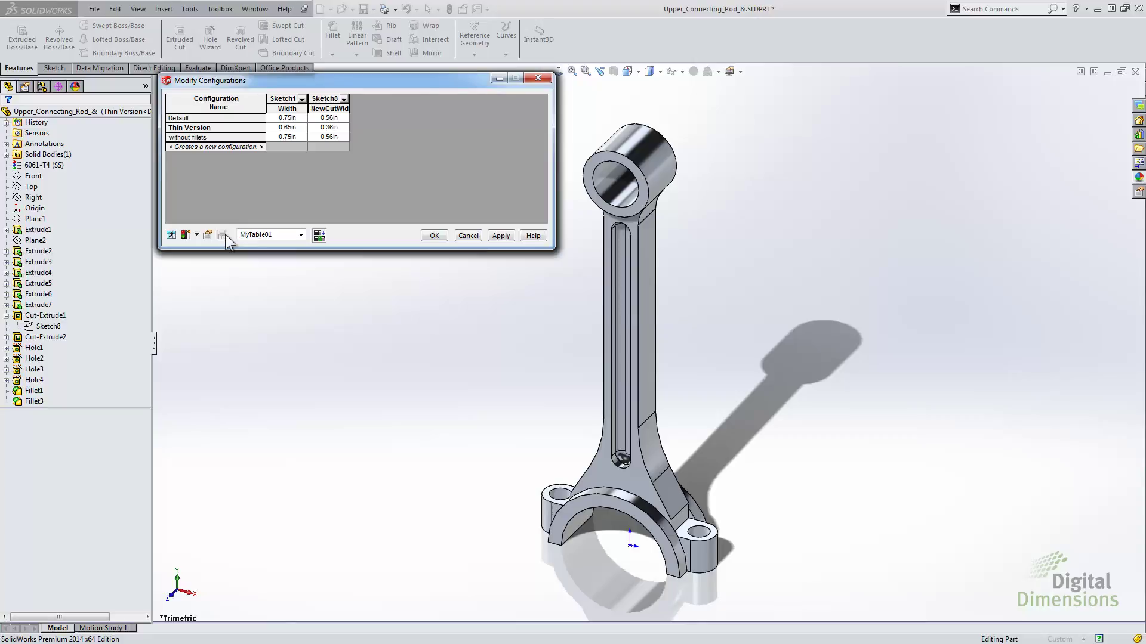
pyautogui.click(431, 235)
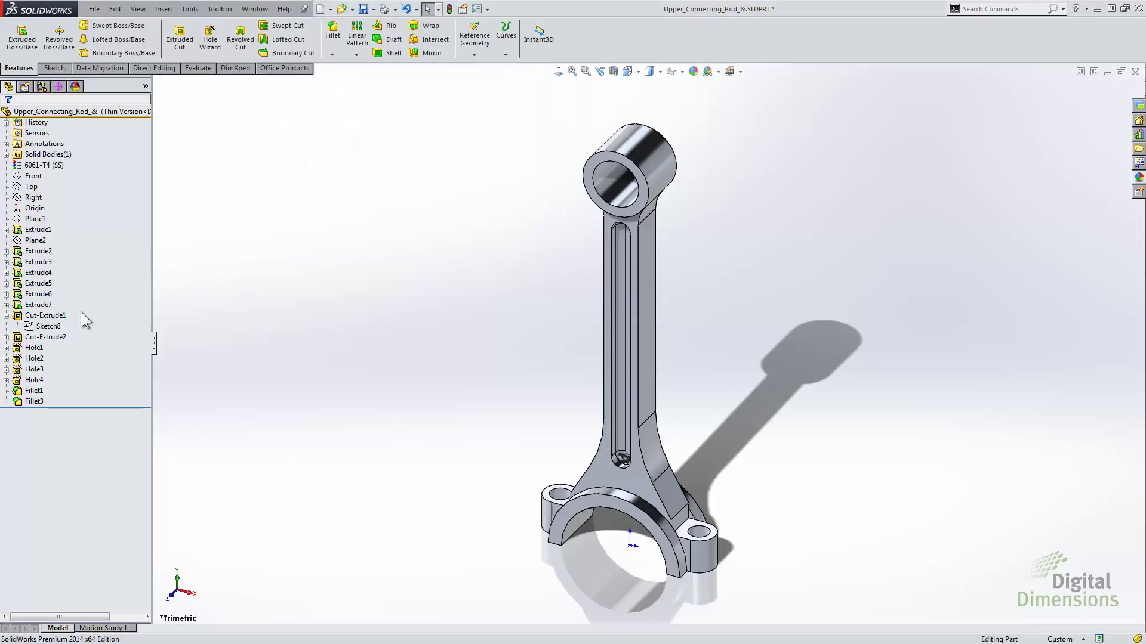
pyautogui.doubleClick(55, 316)
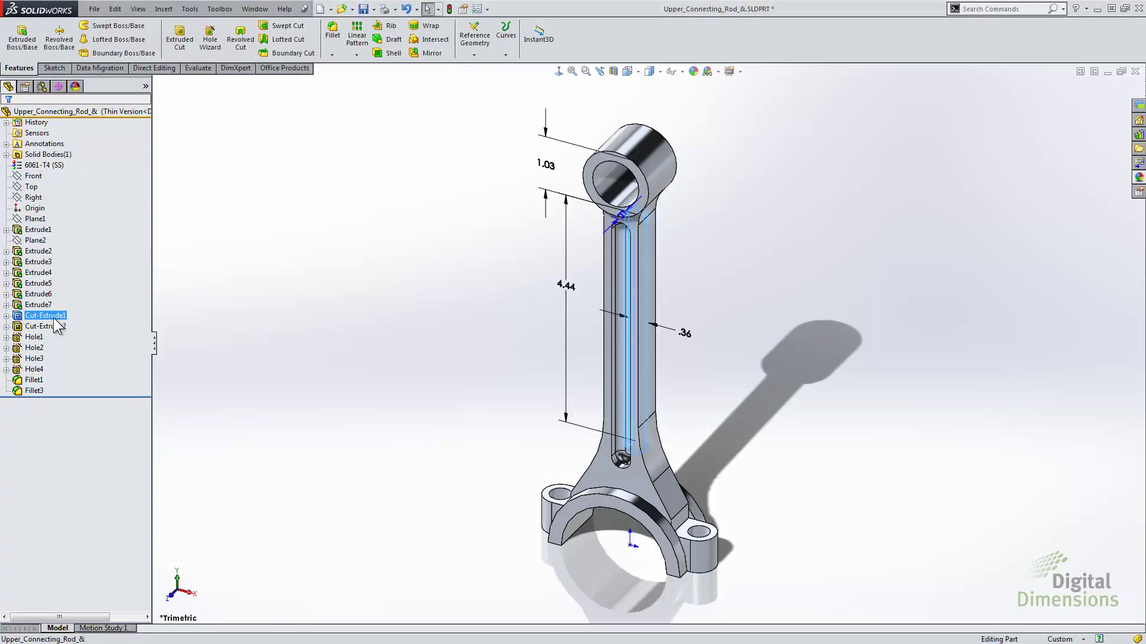
pyautogui.doubleClick(686, 333)
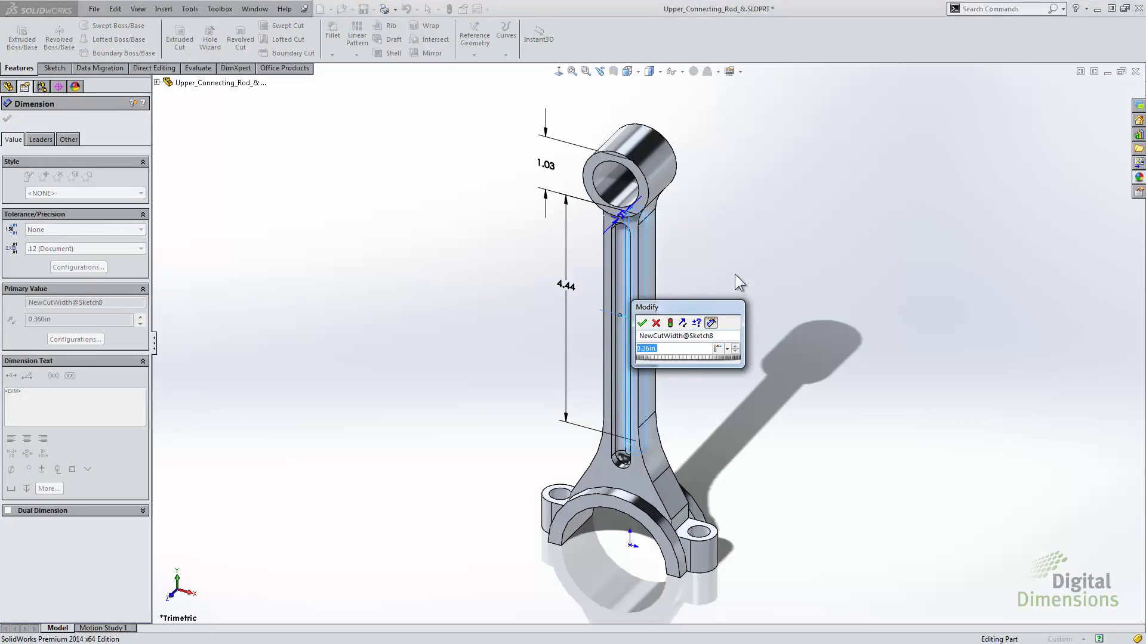
pyautogui.click(642, 323)
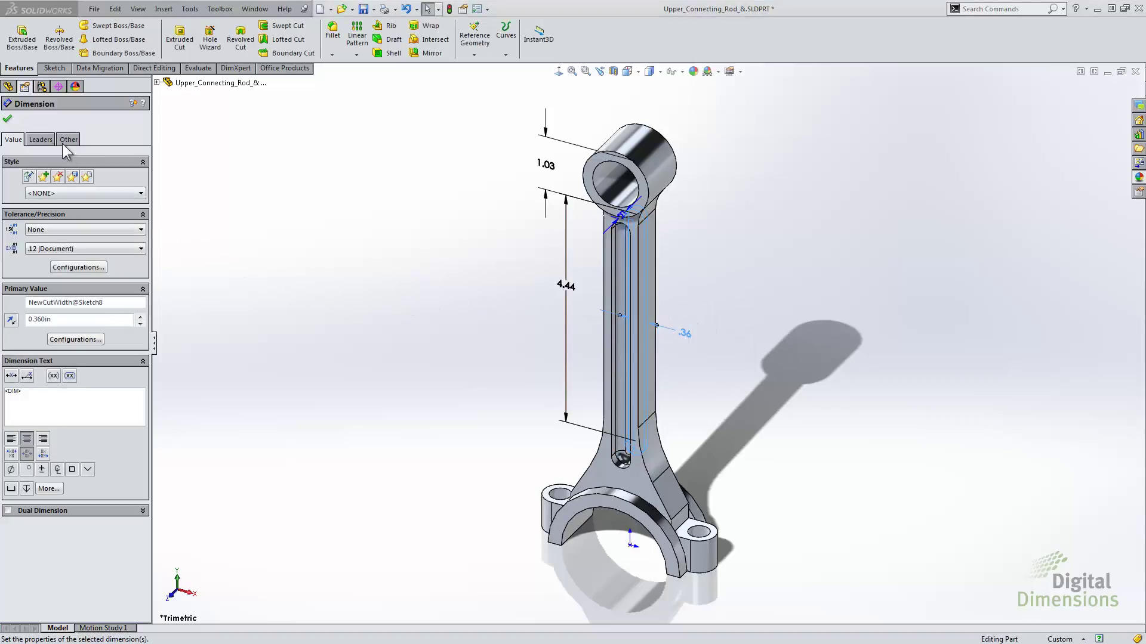
pyautogui.click(8, 87)
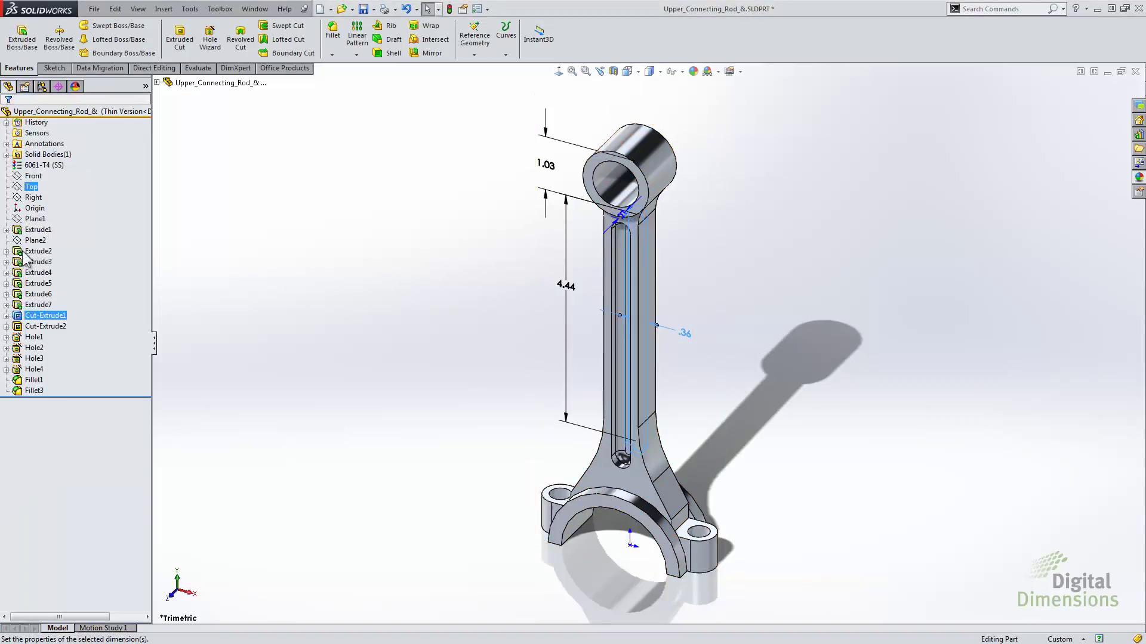
# Step: Select Hole1 through Hole4 and configure them per configuration
pyautogui.click(30, 338)
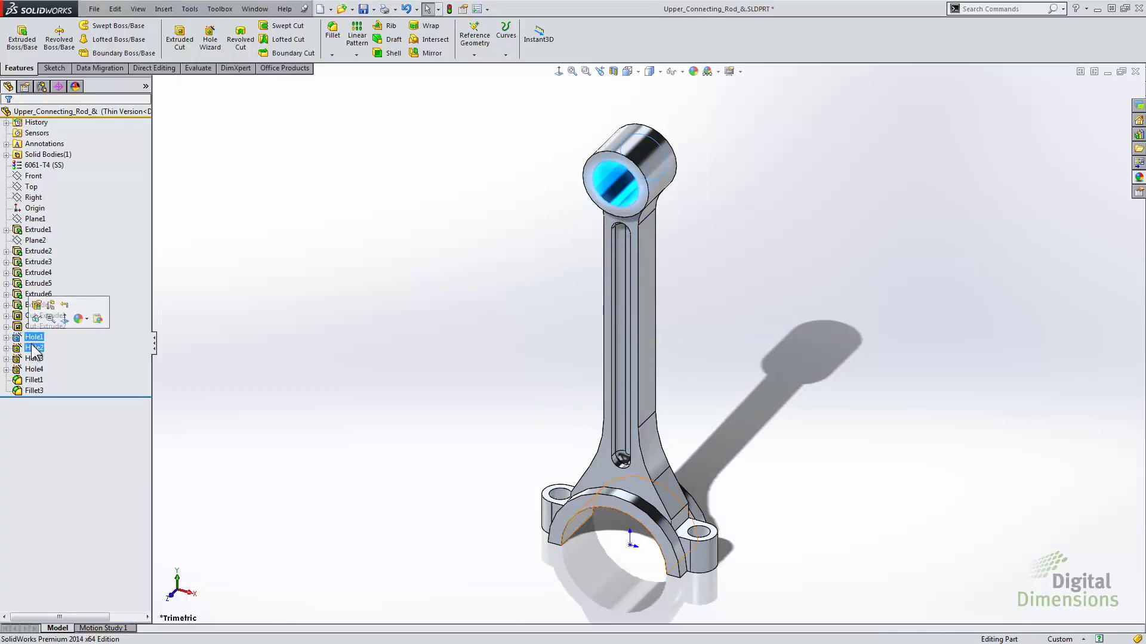
pyautogui.keyDown('ctrl'); pyautogui.click(33, 349); pyautogui.keyUp('ctrl')
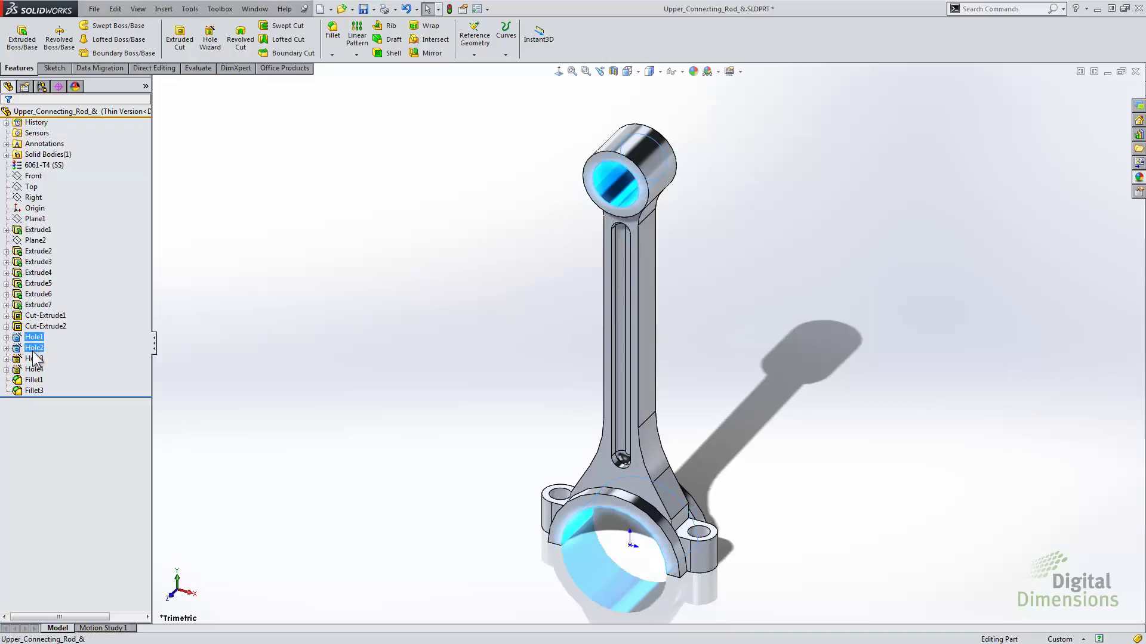
pyautogui.keyDown('ctrl'); pyautogui.click(33, 359); pyautogui.keyUp('ctrl')
pyautogui.keyDown('ctrl'); pyautogui.click(33, 369); pyautogui.keyUp('ctrl')
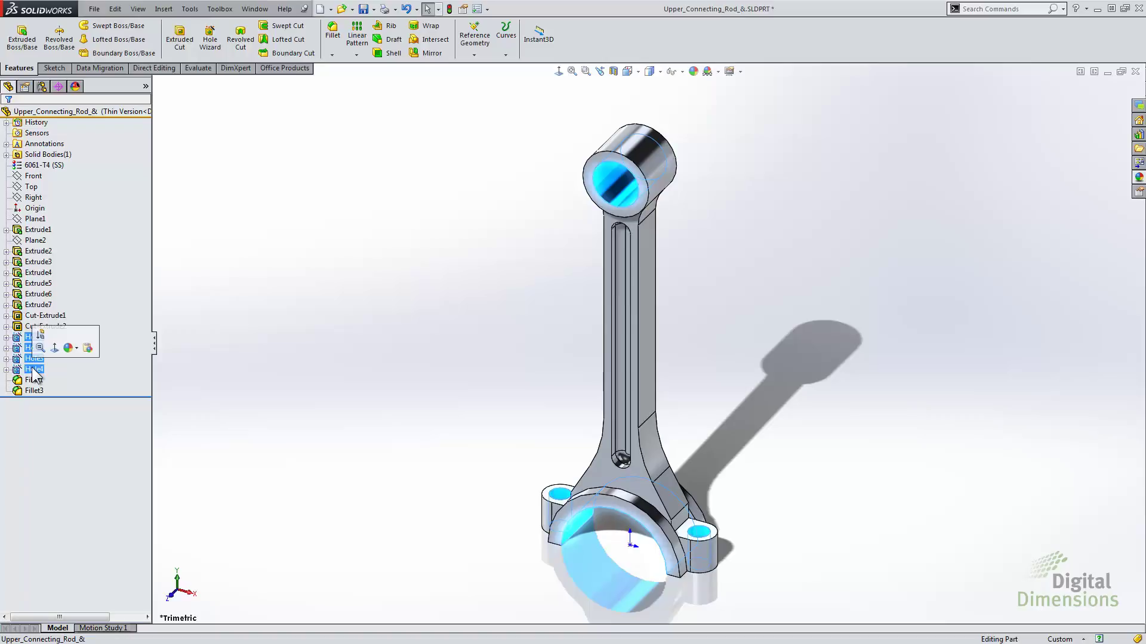
pyautogui.rightClick(31, 367)
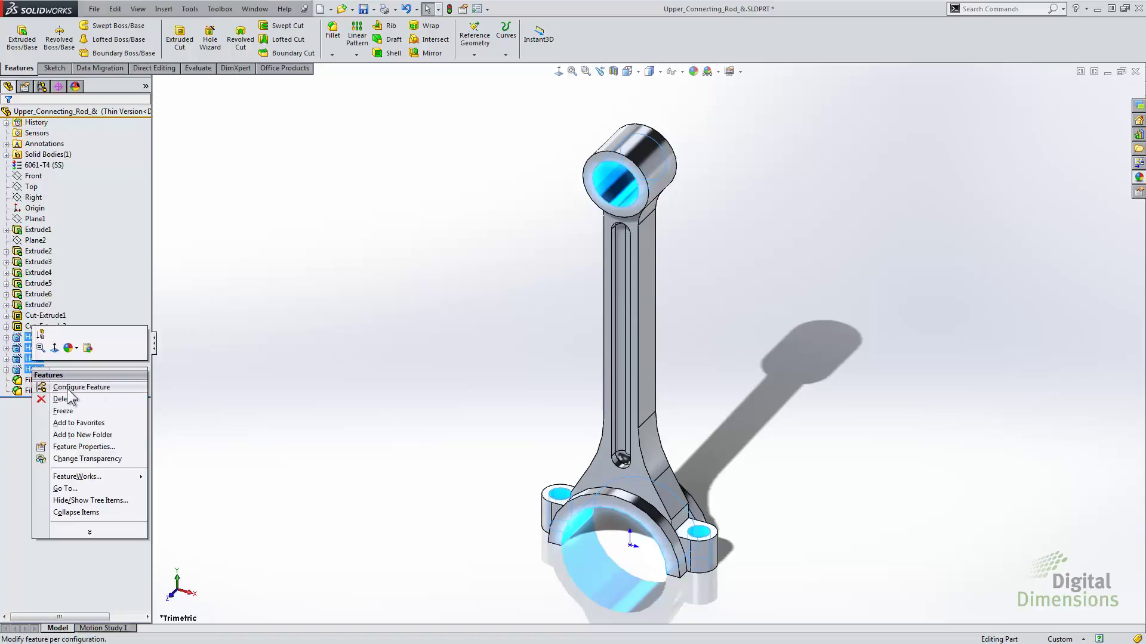
pyautogui.click(106, 389)
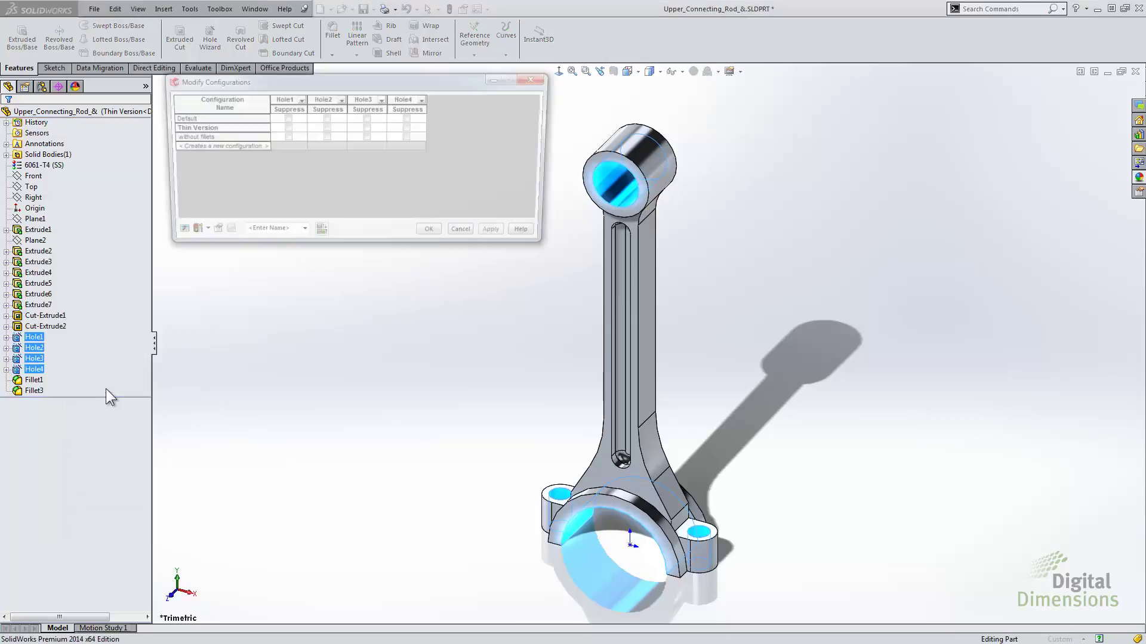
# Step: Add a No Holes configuration that suppresses Hole1, Hole2, Hole3 and Hole4
pyautogui.click(220, 147)
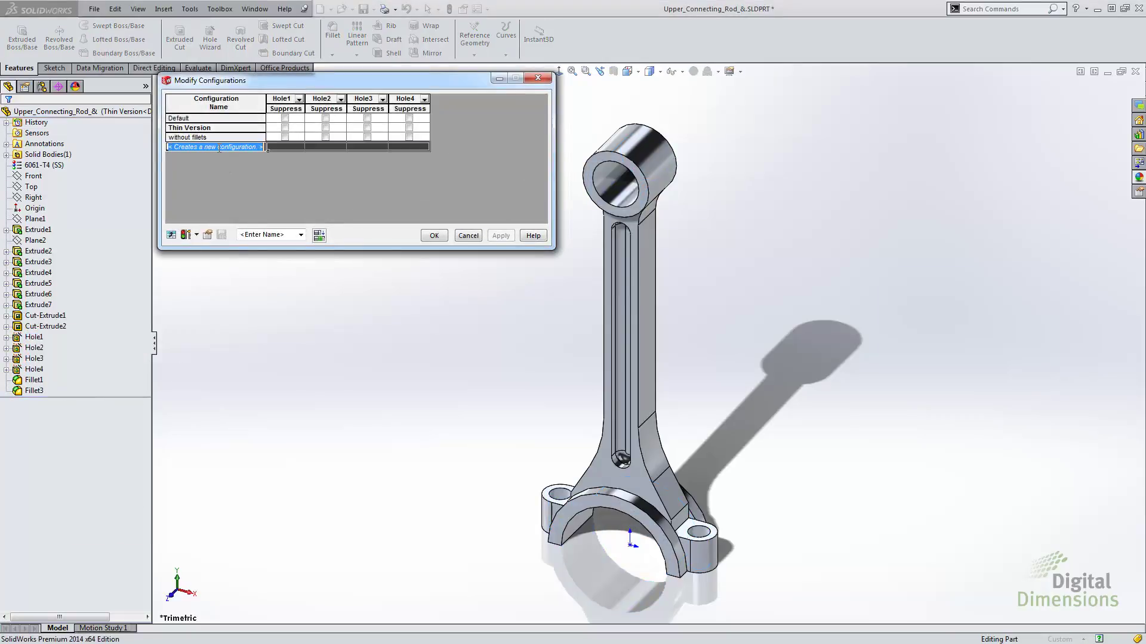
pyautogui.write('No Holes')
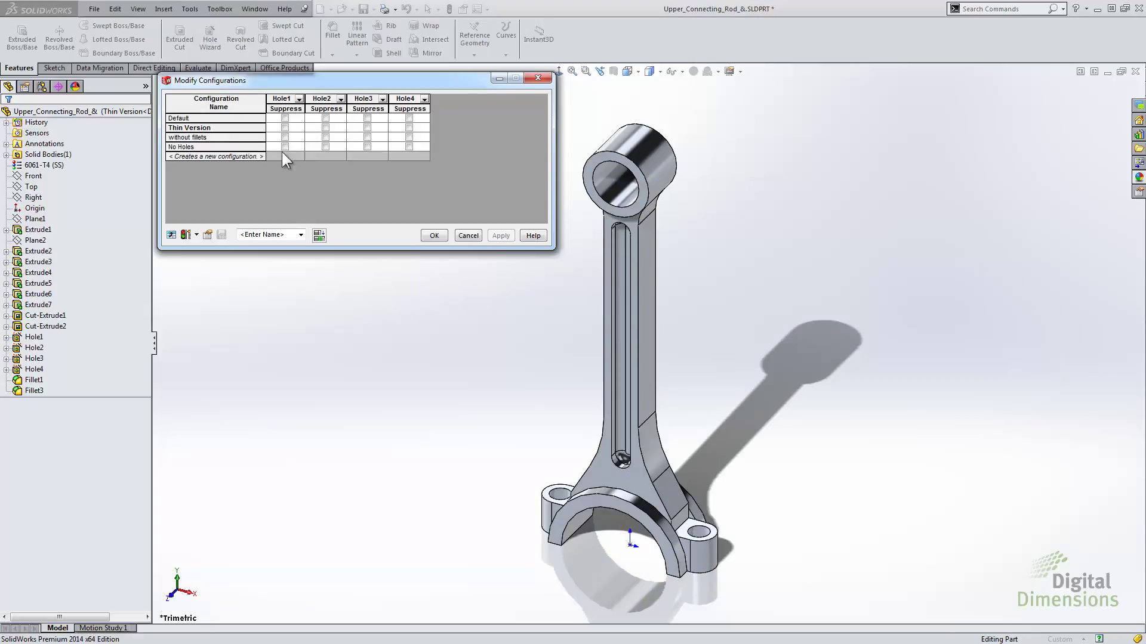
pyautogui.press('Return')
pyautogui.click(285, 146)
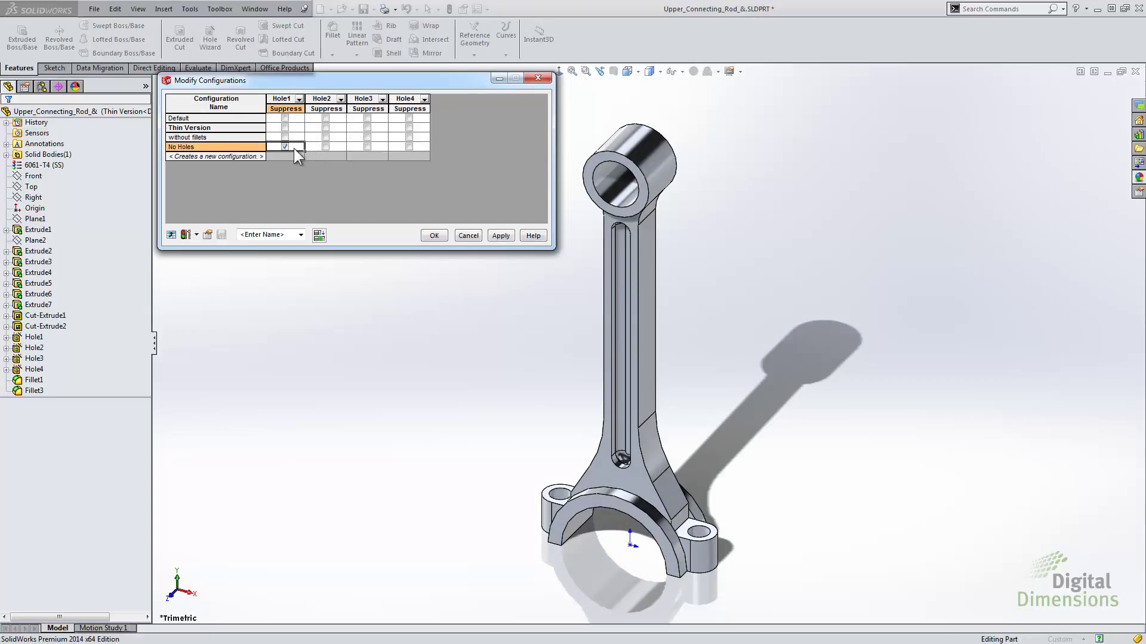
pyautogui.click(325, 147)
pyautogui.click(367, 147)
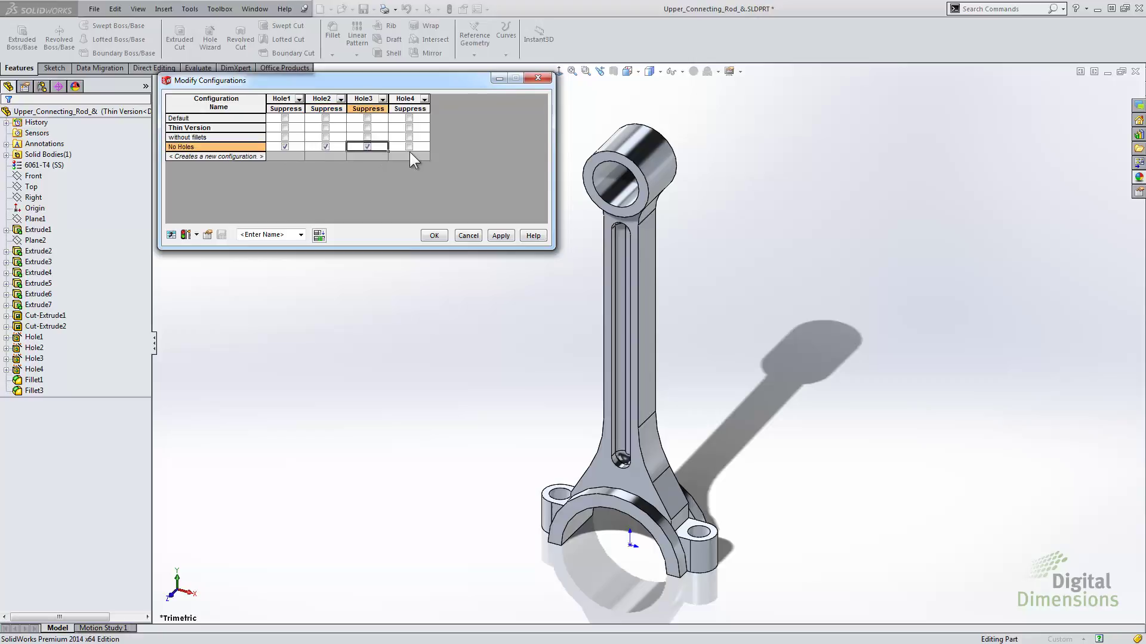
pyautogui.click(409, 147)
# Step: Save the hole configuration table as MyTable02 and close it
pyautogui.click(259, 237)
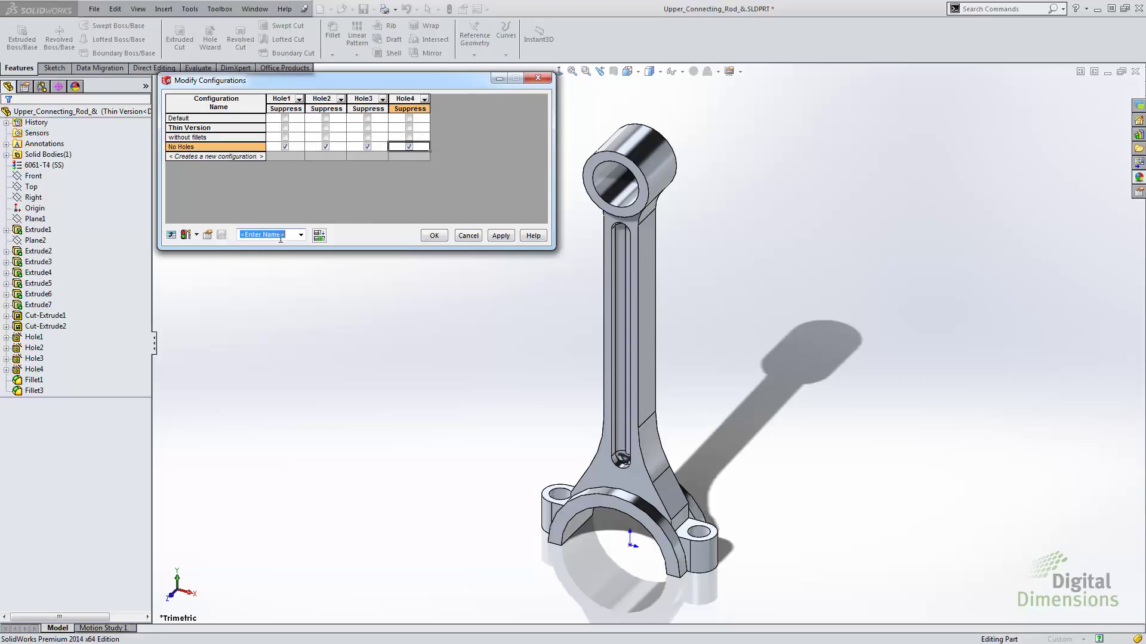
pyautogui.write('MyTable02')
pyautogui.click(222, 235)
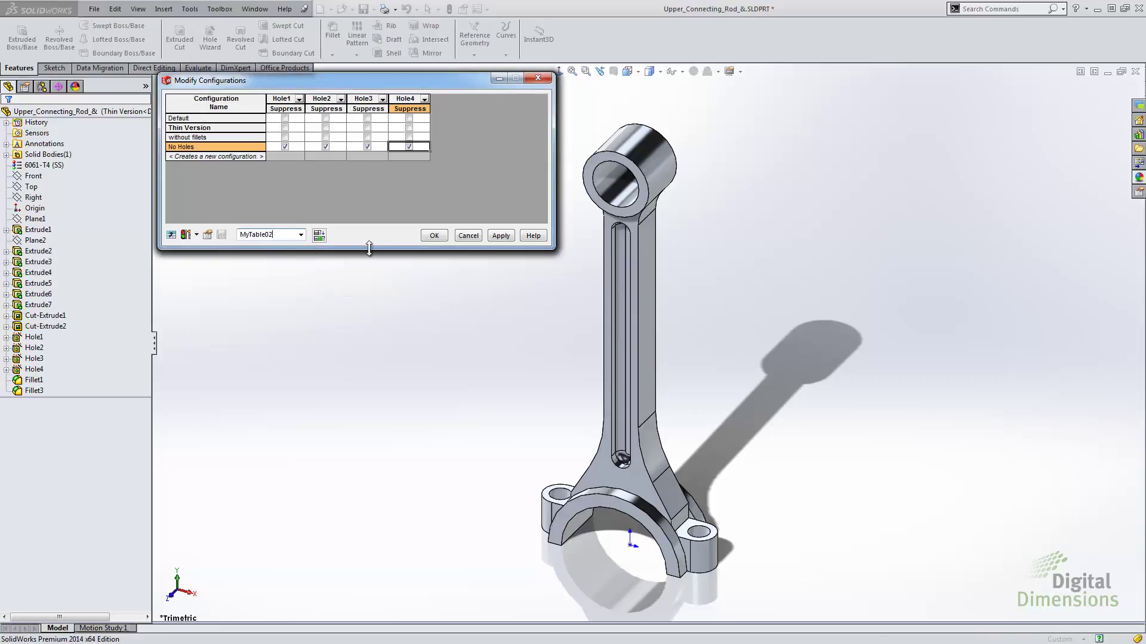
pyautogui.click(433, 236)
pyautogui.click(41, 86)
pyautogui.click(44, 157)
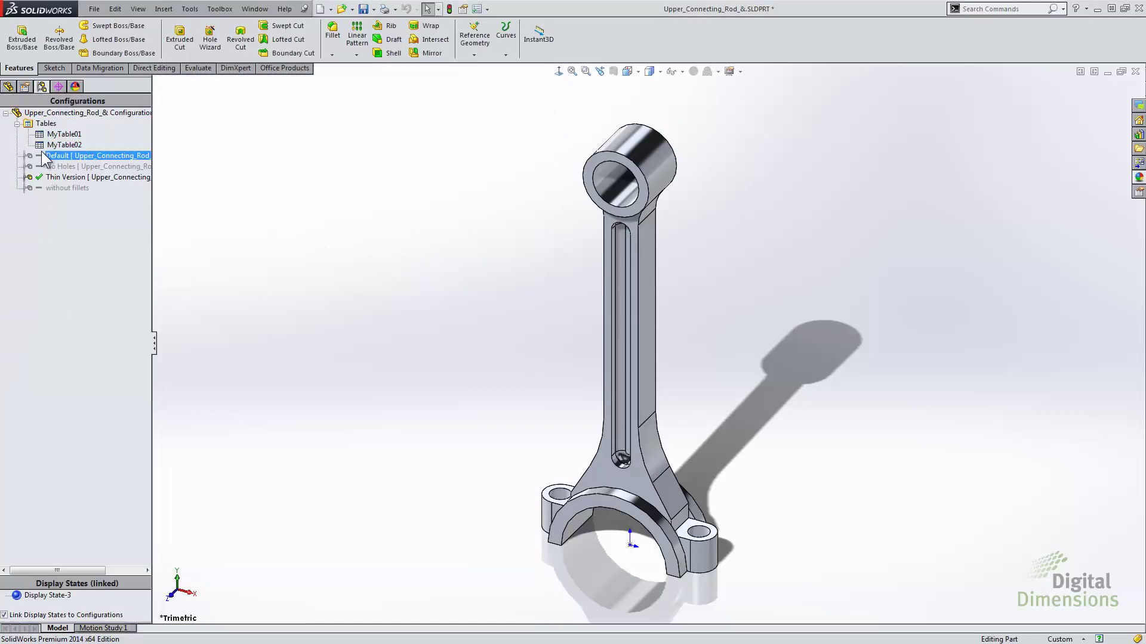
pyautogui.click(53, 187)
pyautogui.doubleClick(55, 187)
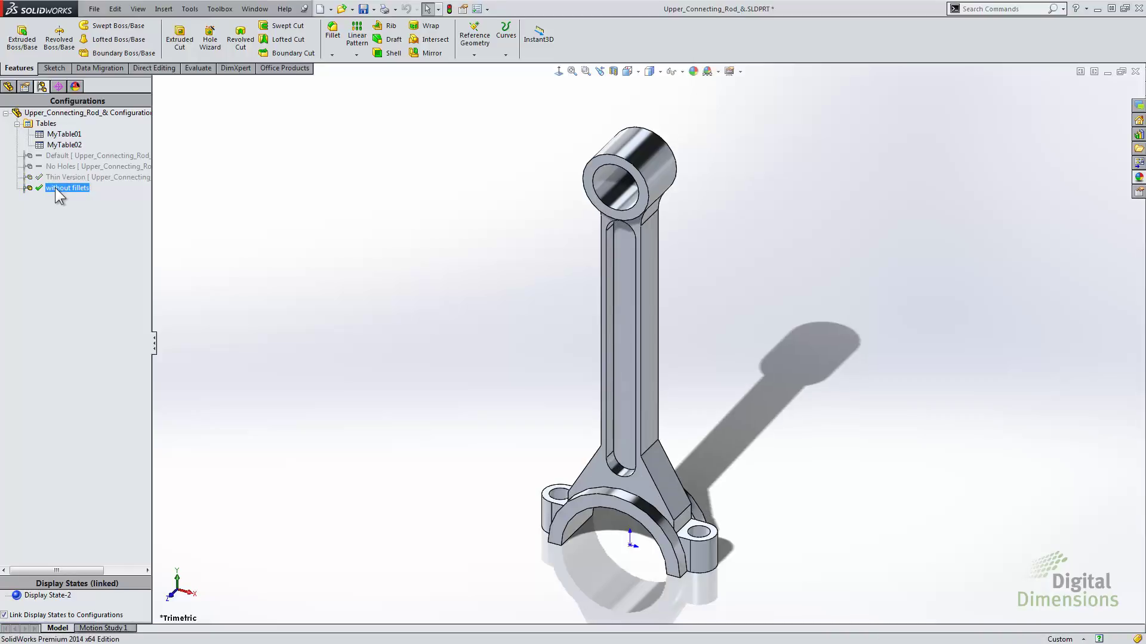
pyautogui.doubleClick(54, 166)
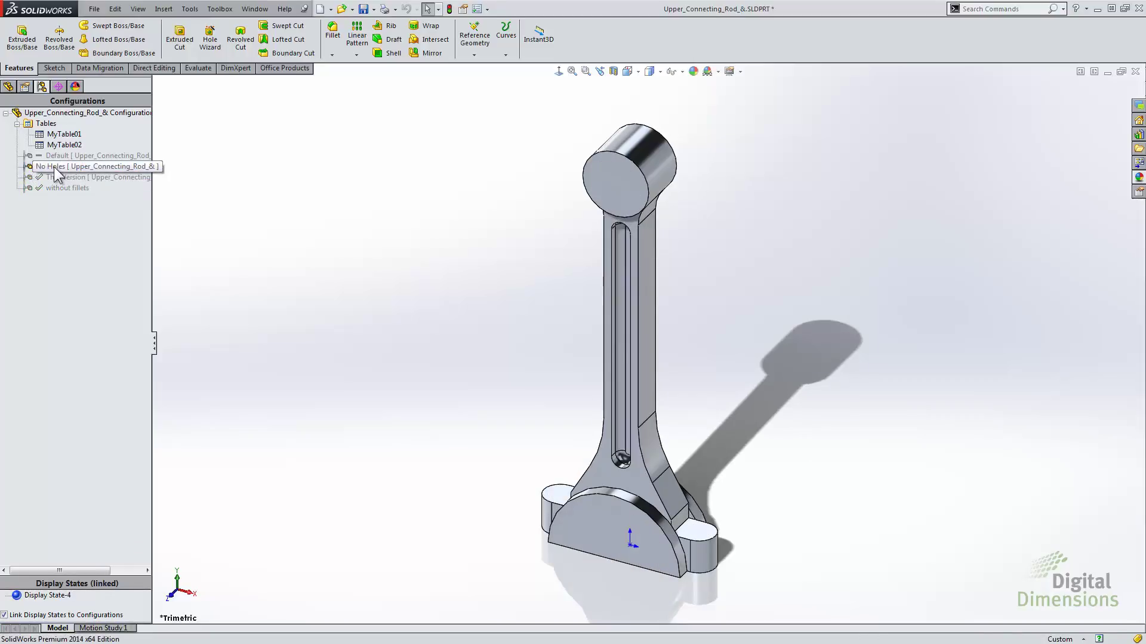
pyautogui.click(8, 86)
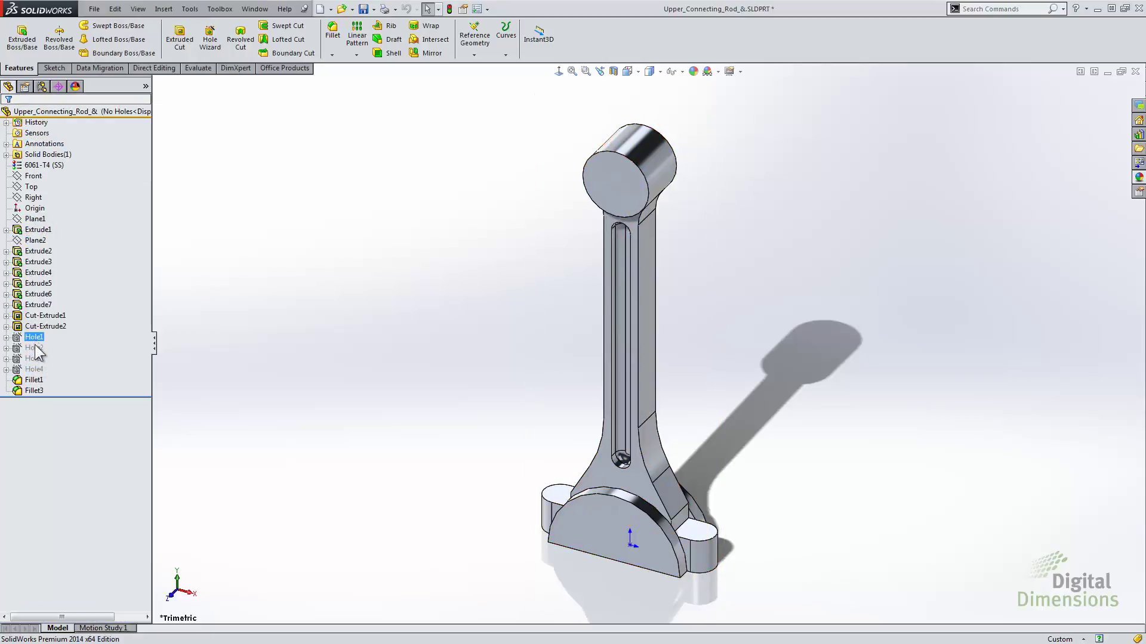
pyautogui.click(34, 369)
pyautogui.press('Escape')
pyautogui.moveTo(152, 167); pyautogui.dragTo(188, 164)
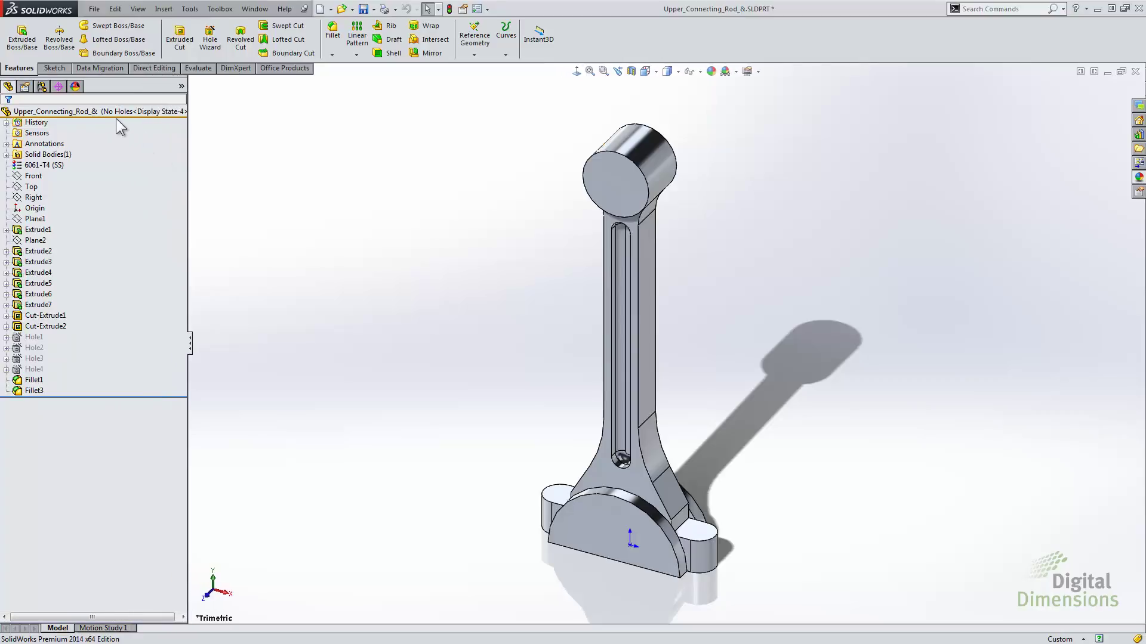
pyautogui.click(41, 86)
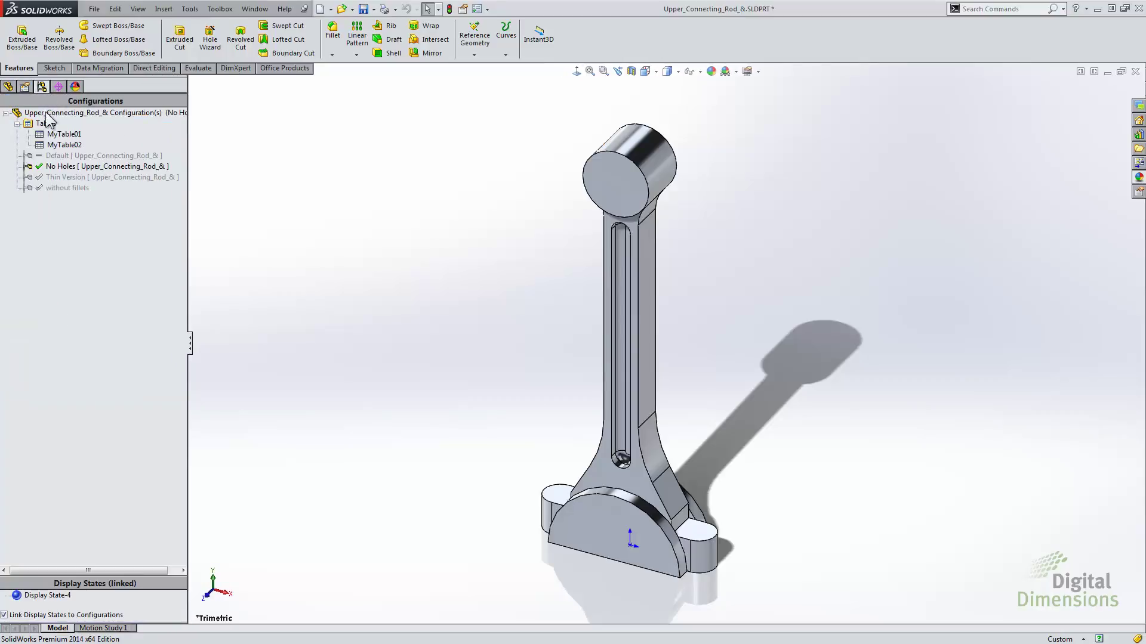
pyautogui.doubleClick(56, 185)
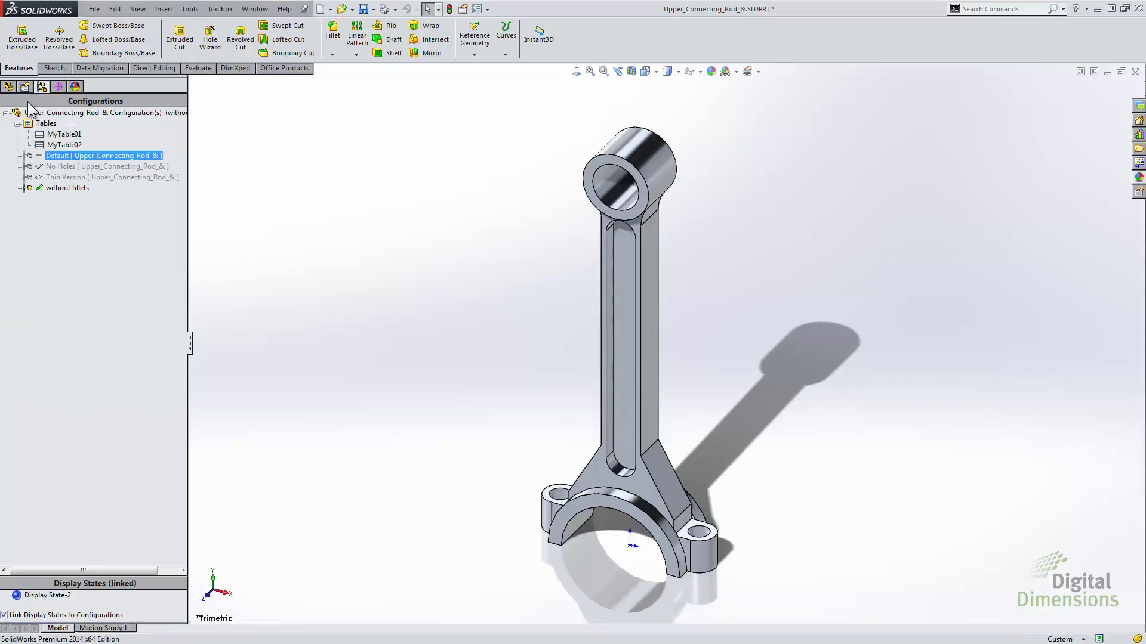
pyautogui.click(8, 87)
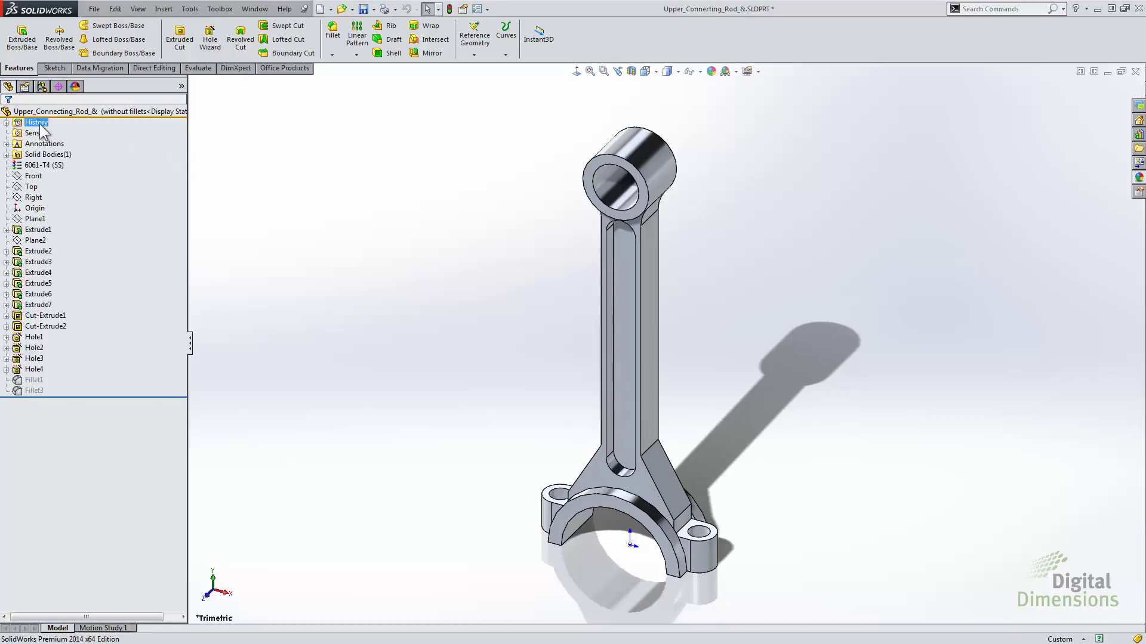
pyautogui.click(122, 113)
pyautogui.click(41, 86)
pyautogui.click(60, 188)
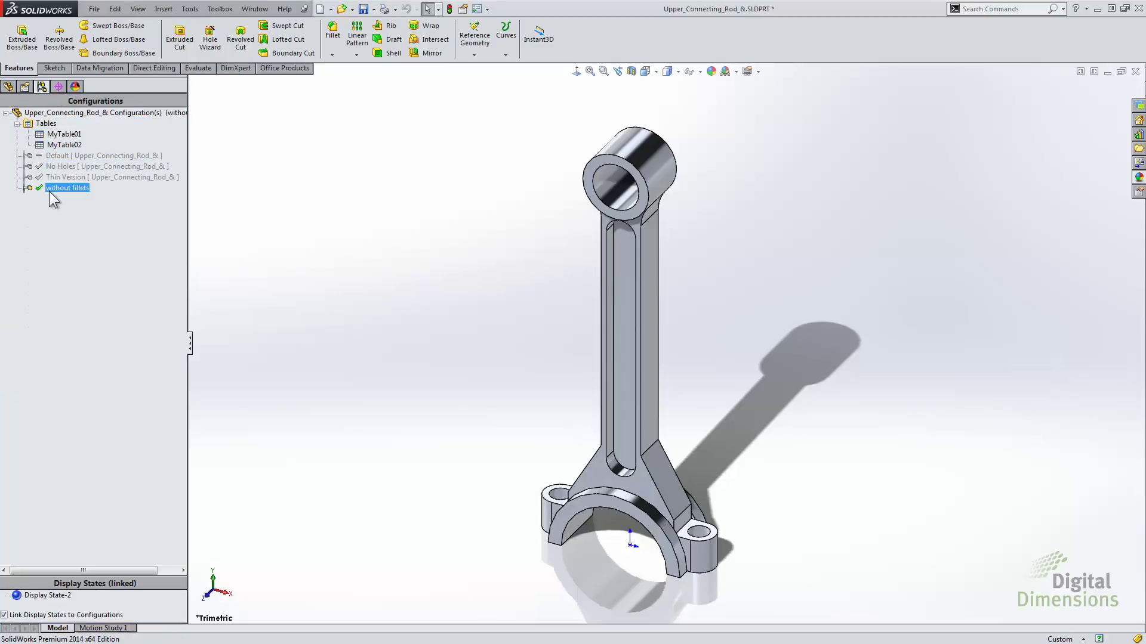
pyautogui.click(60, 178)
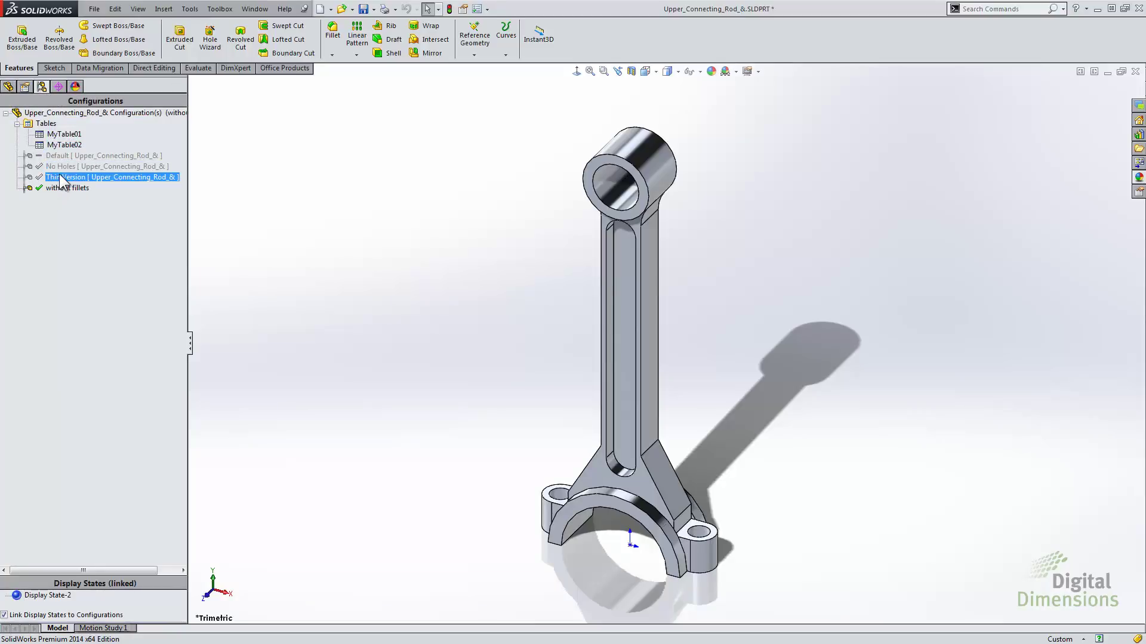
pyautogui.doubleClick(81, 167)
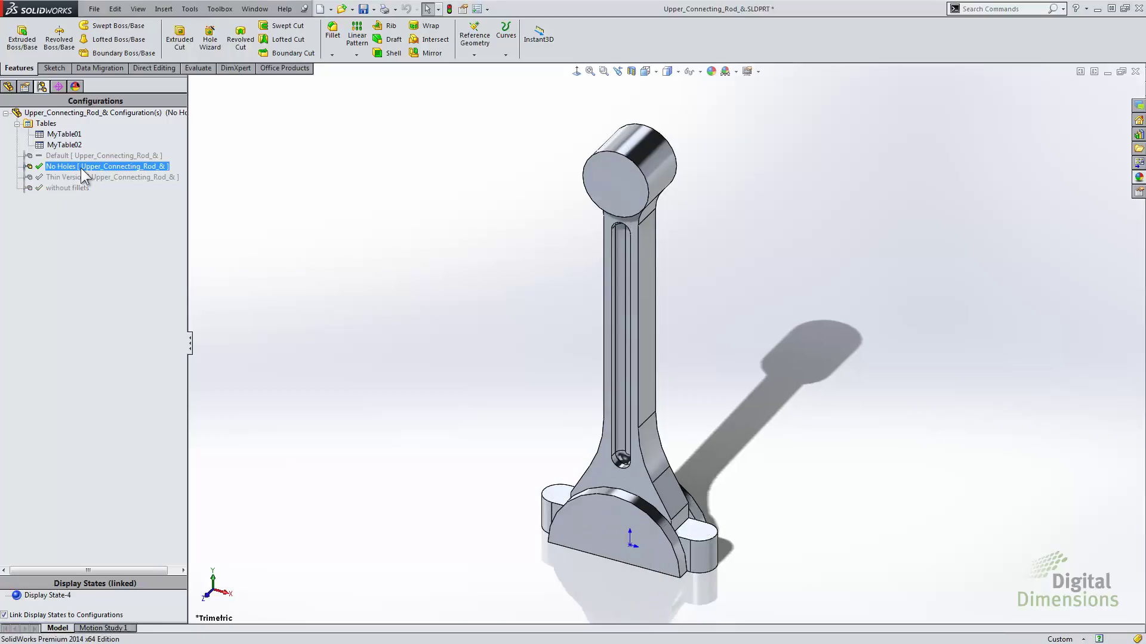
pyautogui.rightClick(81, 167)
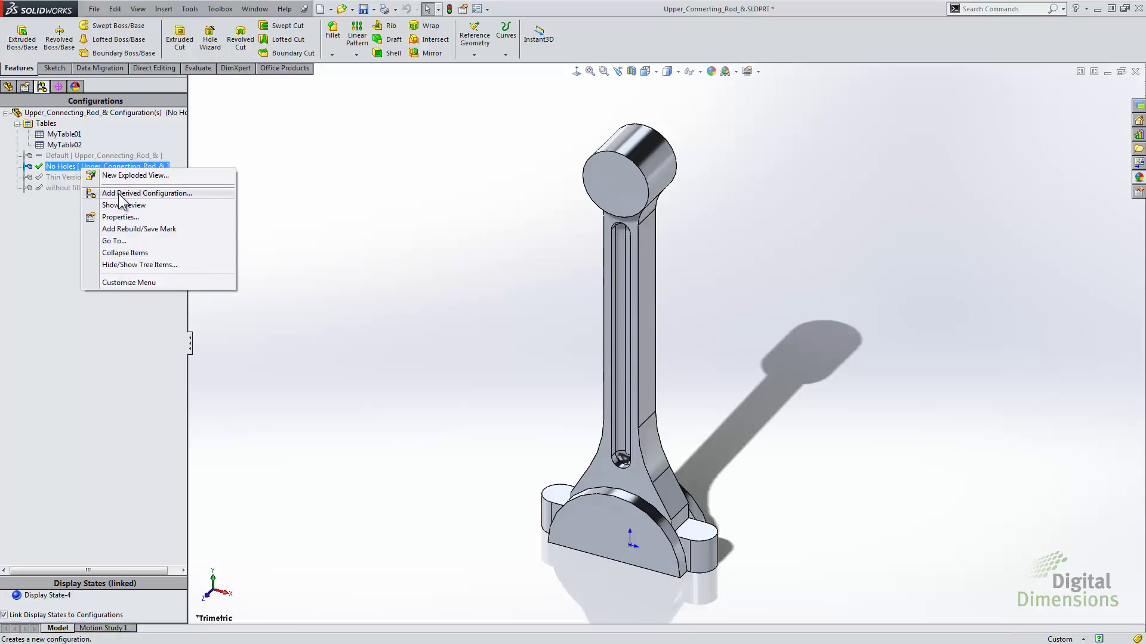
pyautogui.click(41, 224)
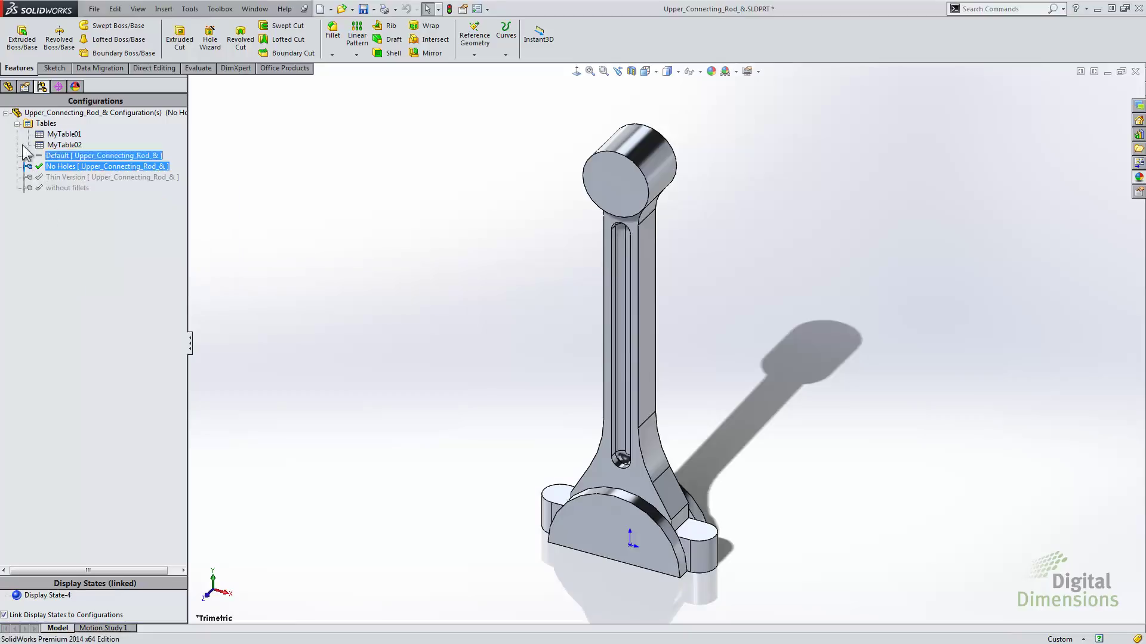
pyautogui.click(9, 87)
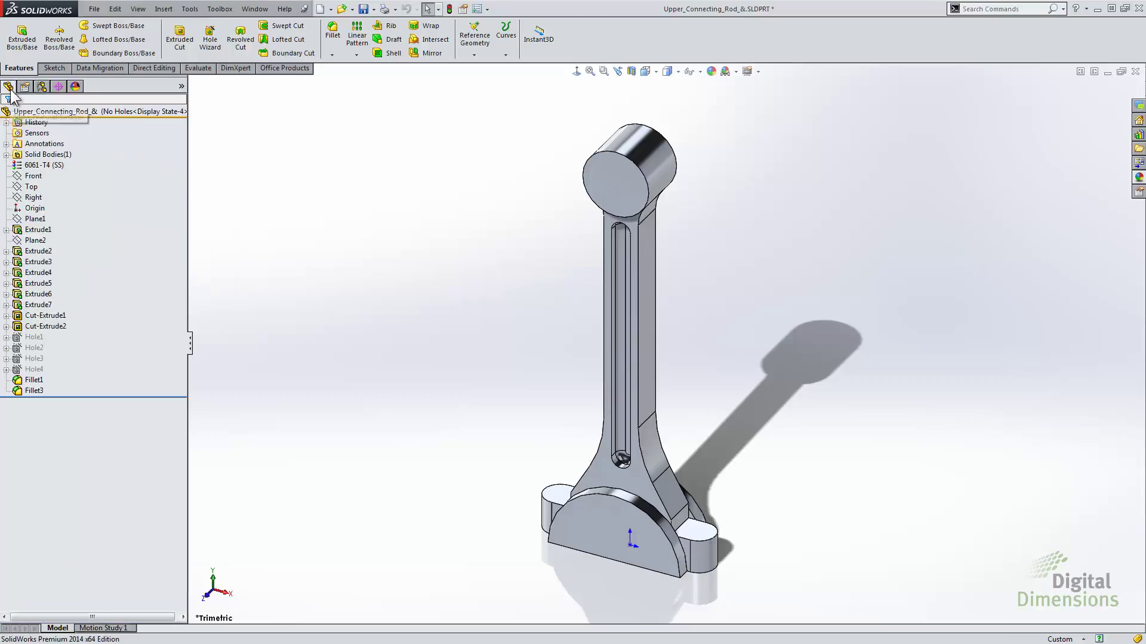
# Step: Select Fillet1 and Fillet3 and configure them per configuration
pyautogui.click(34, 380)
pyautogui.keyDown('ctrl'); pyautogui.click(34, 391); pyautogui.keyUp('ctrl')
pyautogui.rightClick(36, 397)
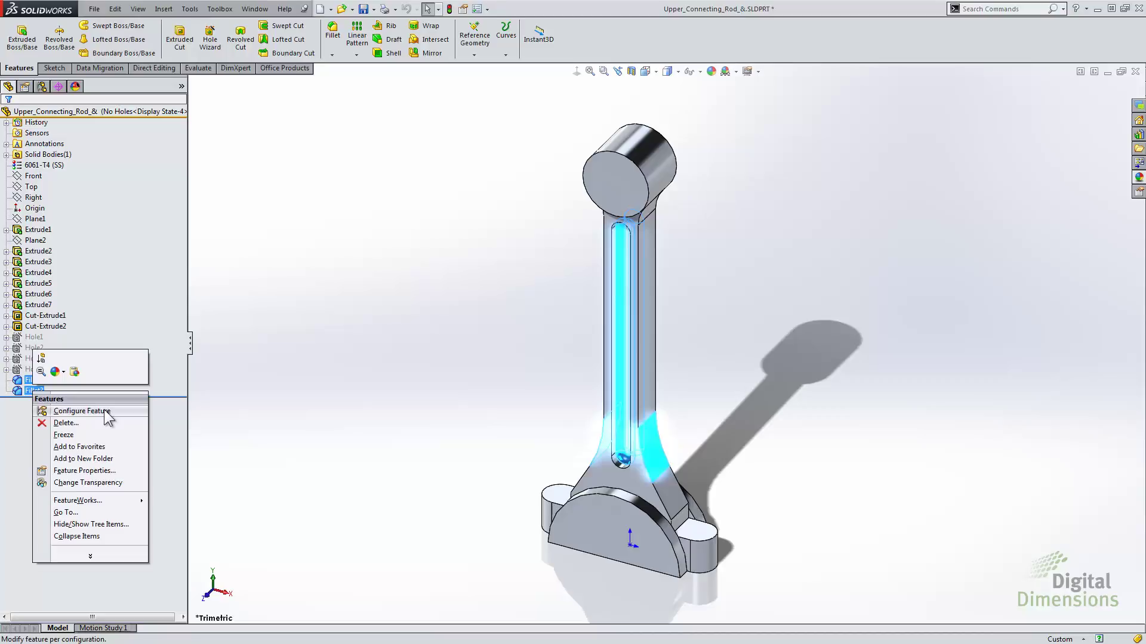
pyautogui.click(82, 411)
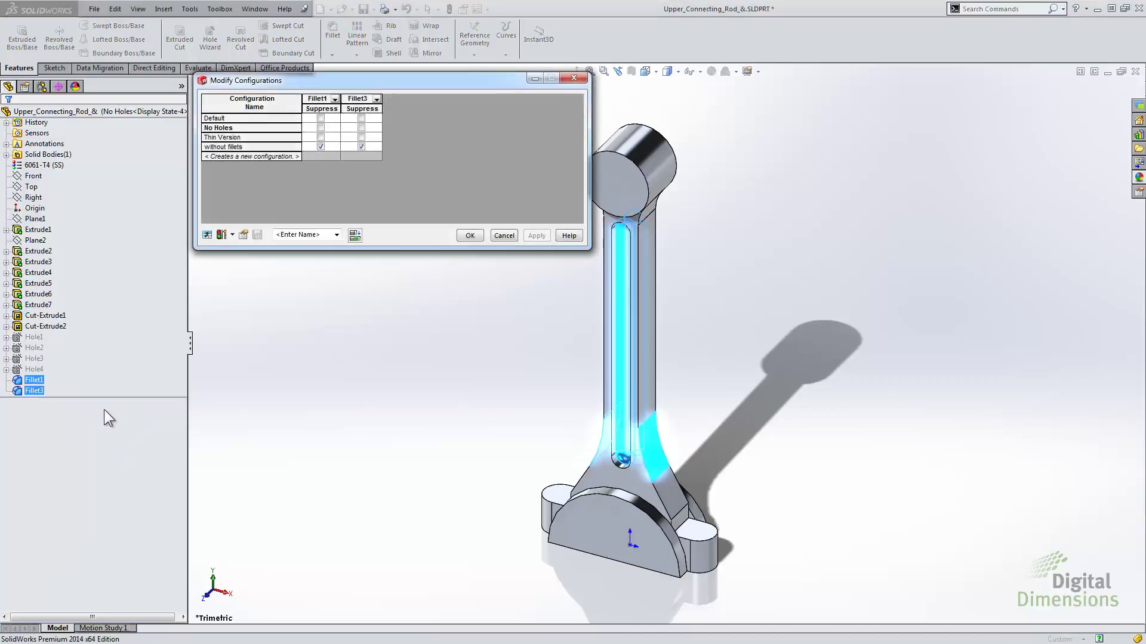
pyautogui.click(252, 157)
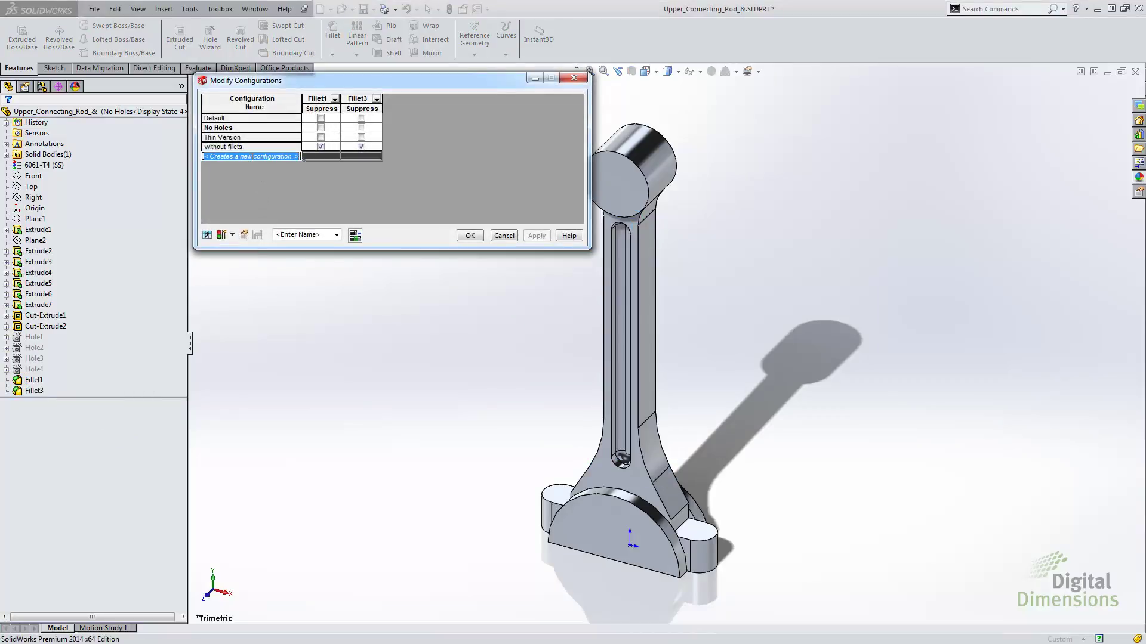
pyautogui.click(282, 163)
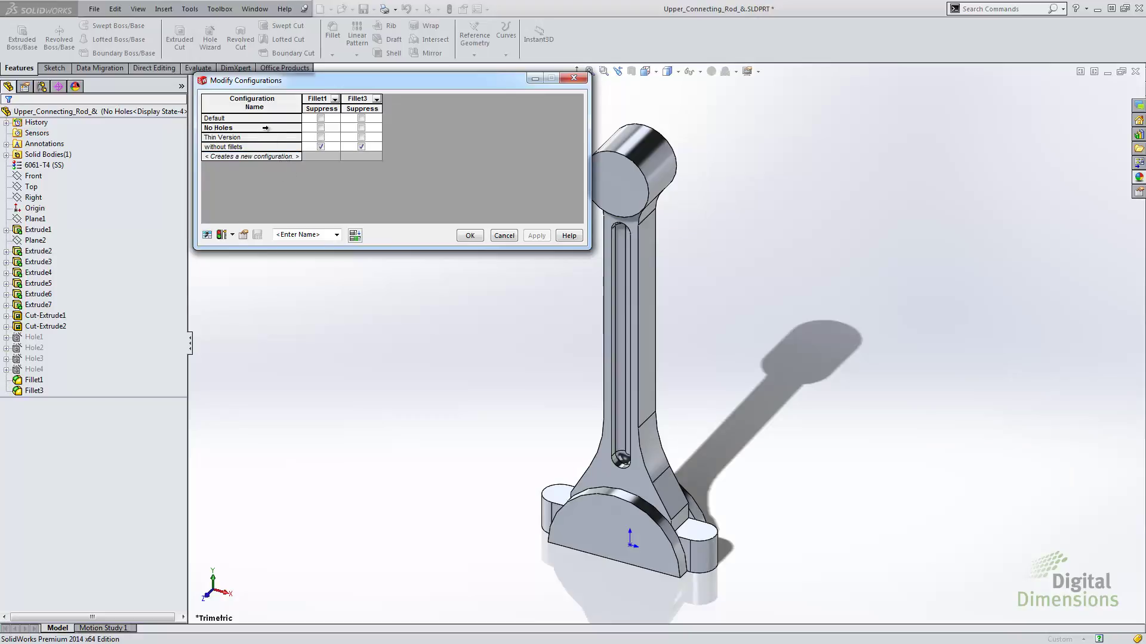
# Step: Derive a No Holes & Fillets configuration from No Holes, suppressing Fillet1 and Fillet3
pyautogui.rightClick(263, 129)
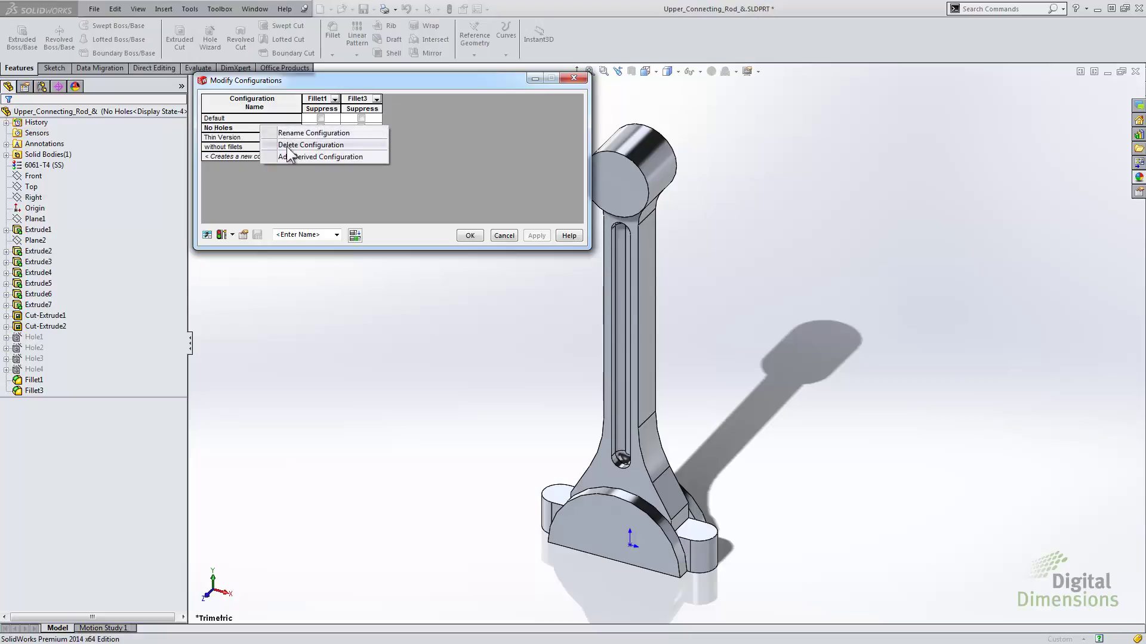
pyautogui.click(317, 156)
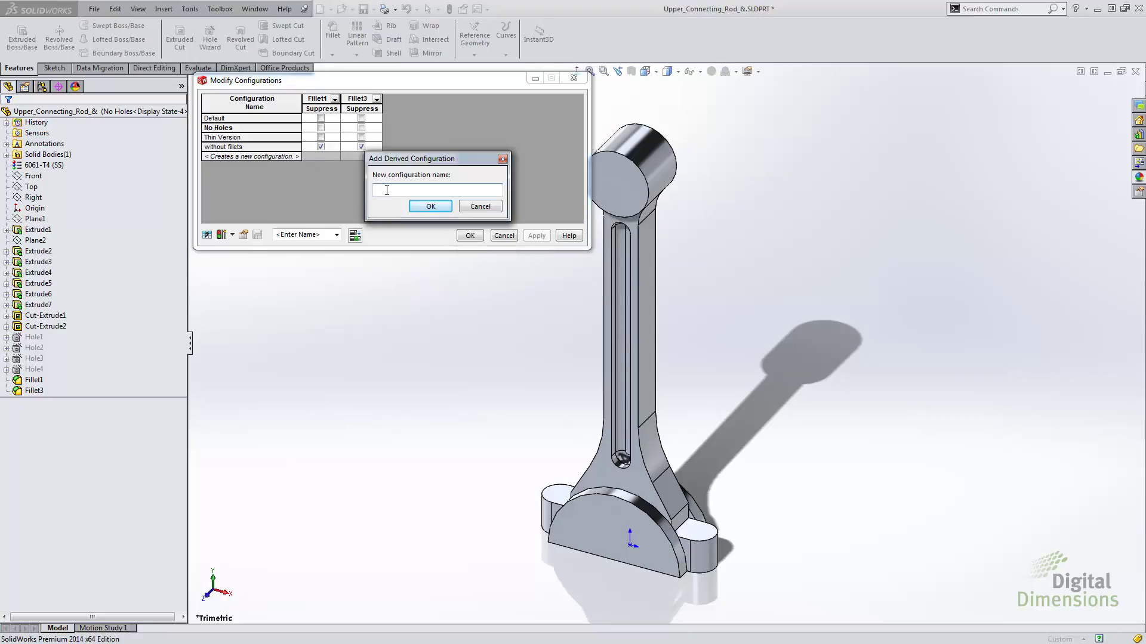
pyautogui.write('No Holes & Fillets')
pyautogui.click(430, 207)
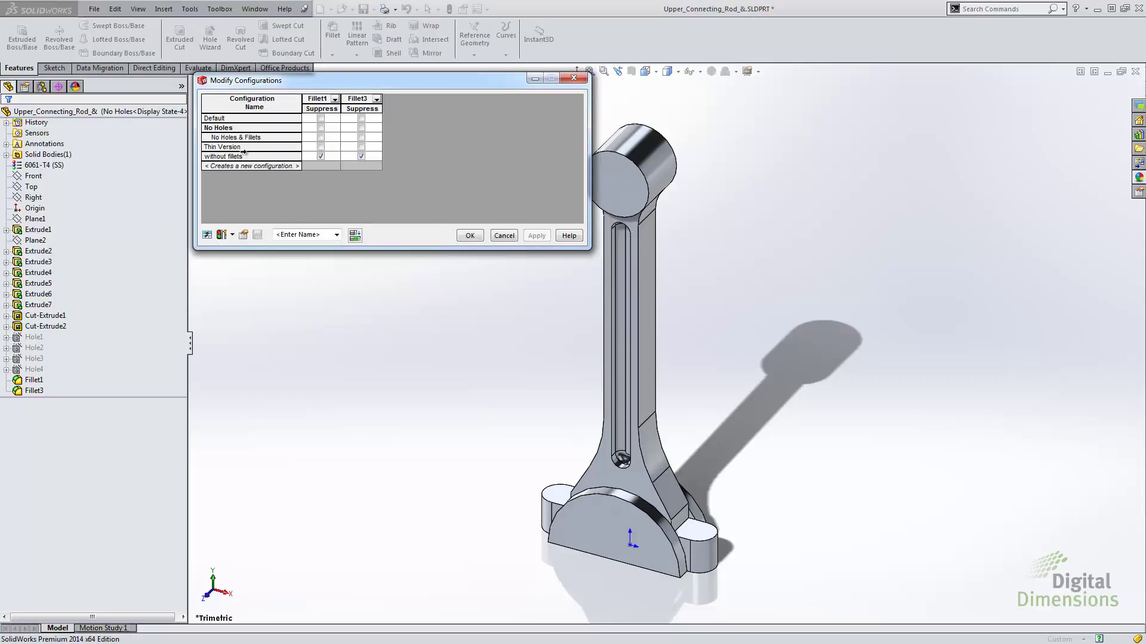
pyautogui.click(321, 138)
pyautogui.click(361, 138)
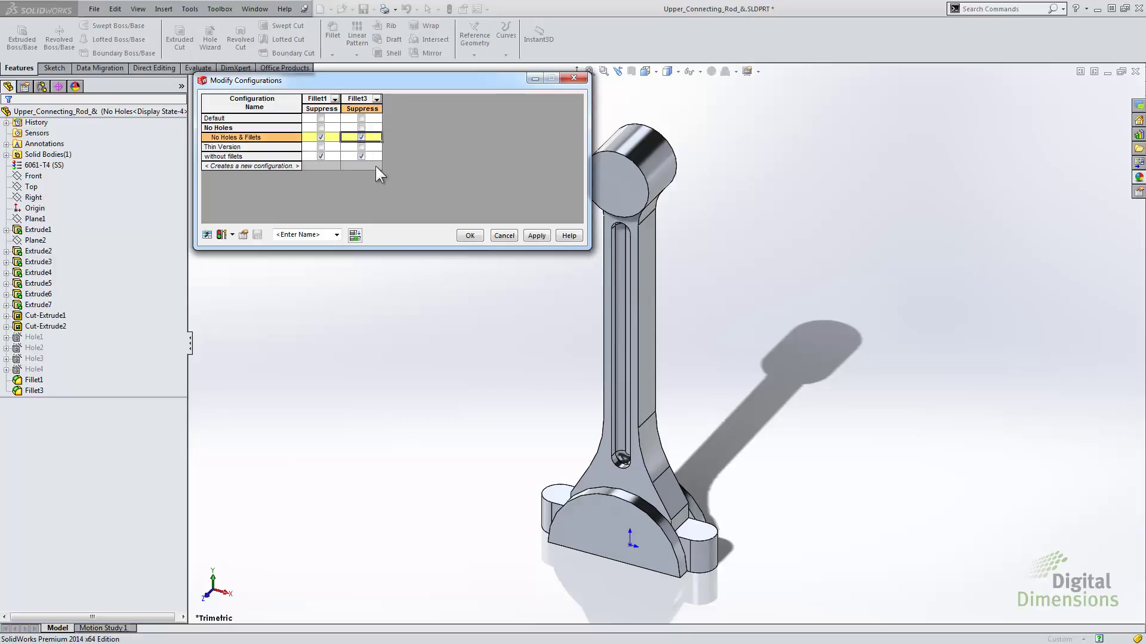
pyautogui.click(469, 236)
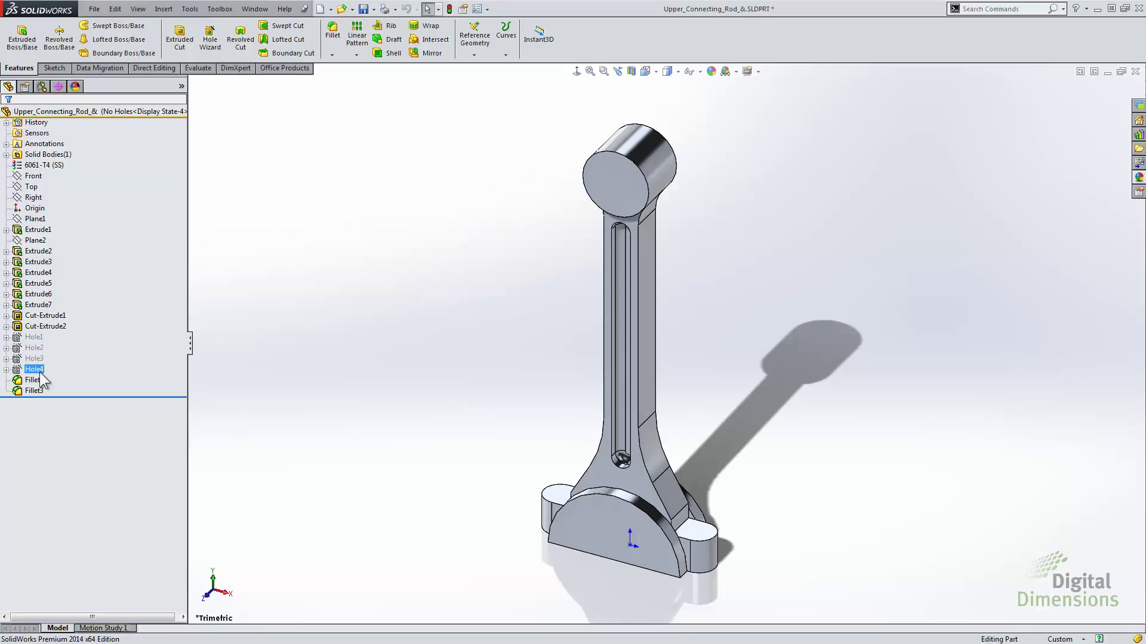
# Step: Show MyTable02 to see Hole1–Hole4 suppression for every configuration, including No Holes & Fillets
pyautogui.click(42, 87)
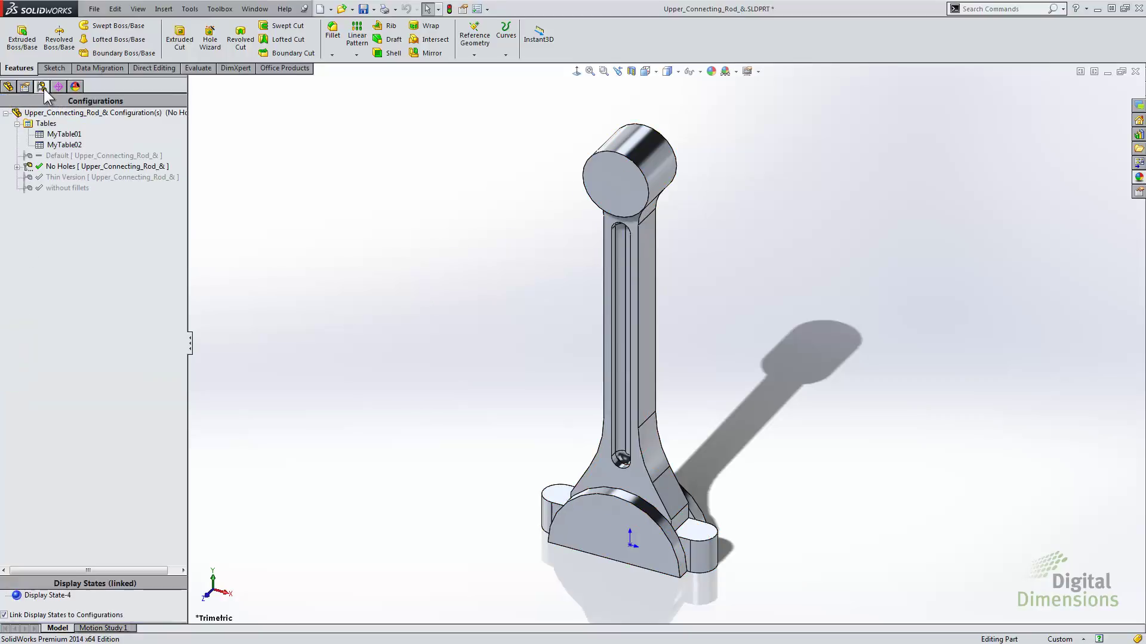
pyautogui.rightClick(50, 145)
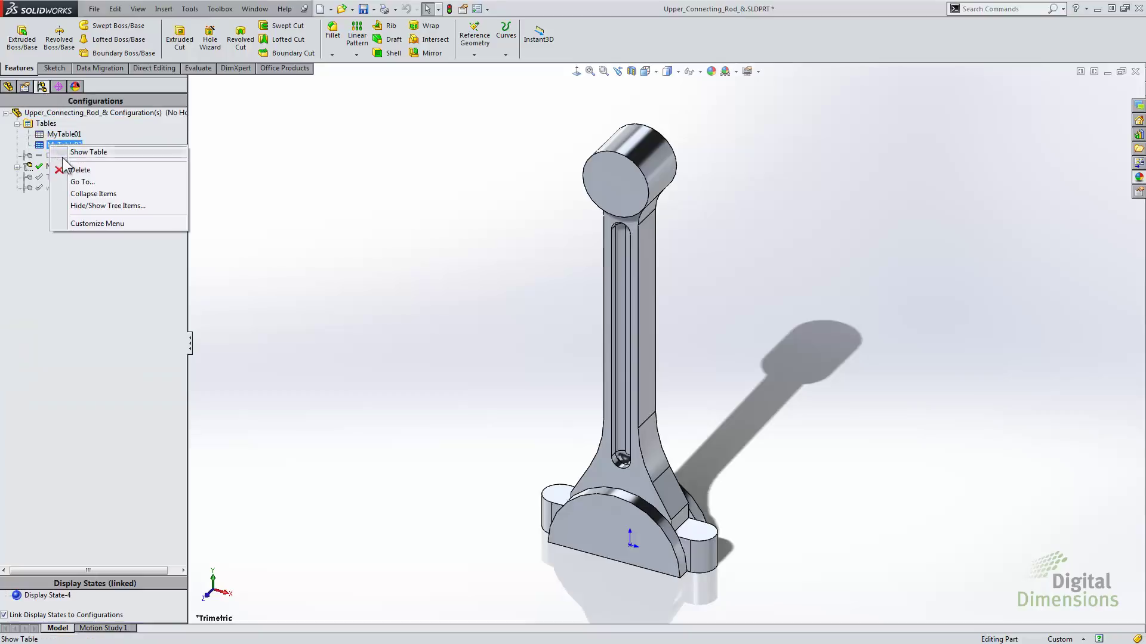
pyautogui.click(85, 153)
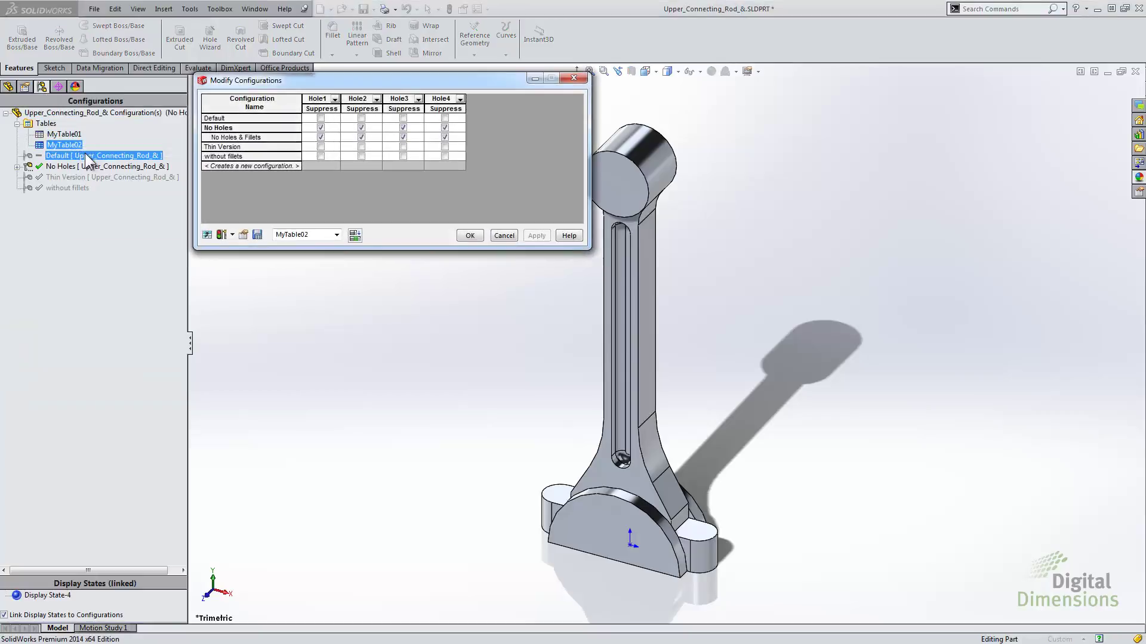
pyautogui.click(8, 87)
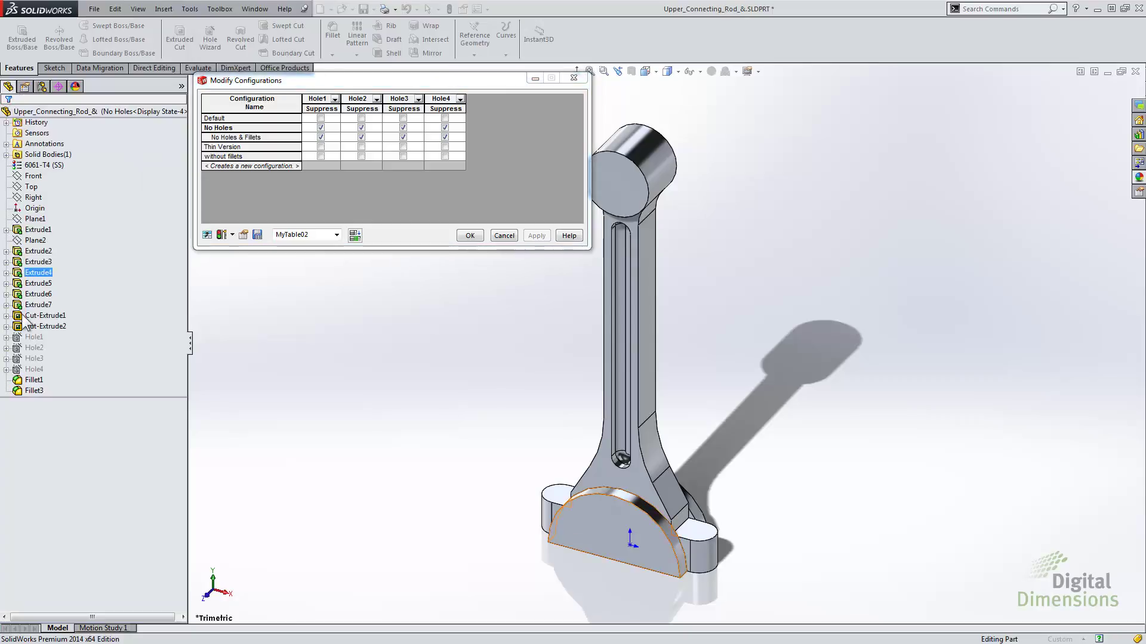
# Step: Add Fillet1 and Fillet3 to MyTable02 and suppress Hole2–Hole4, Fillet1, Fillet3 for No Holes & Fillets
pyautogui.click(34, 380)
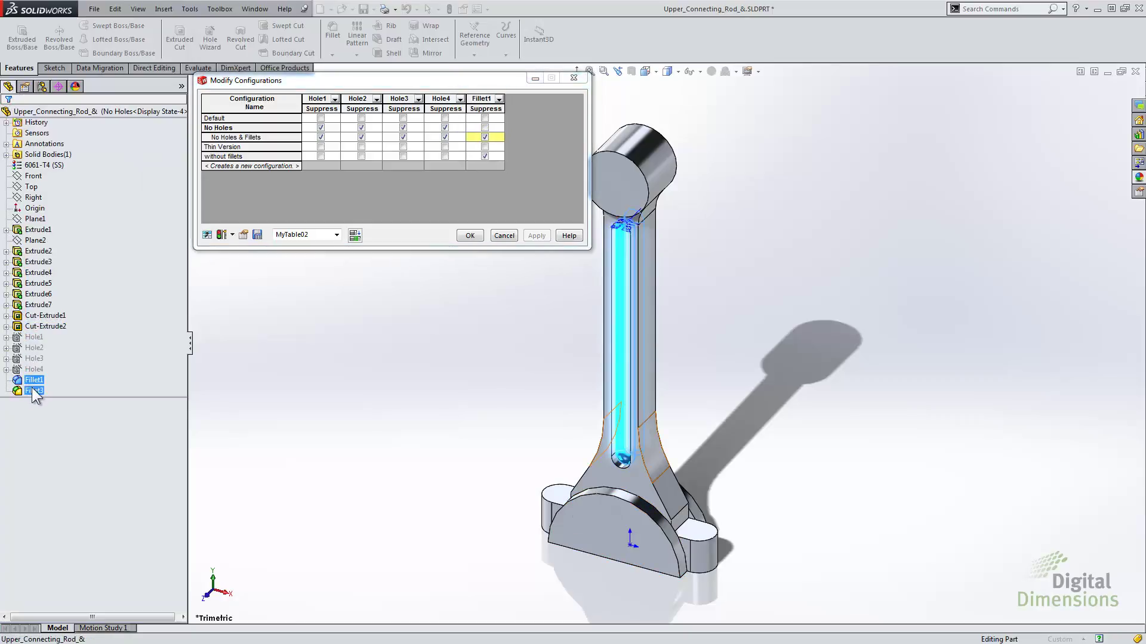
pyautogui.click(34, 391)
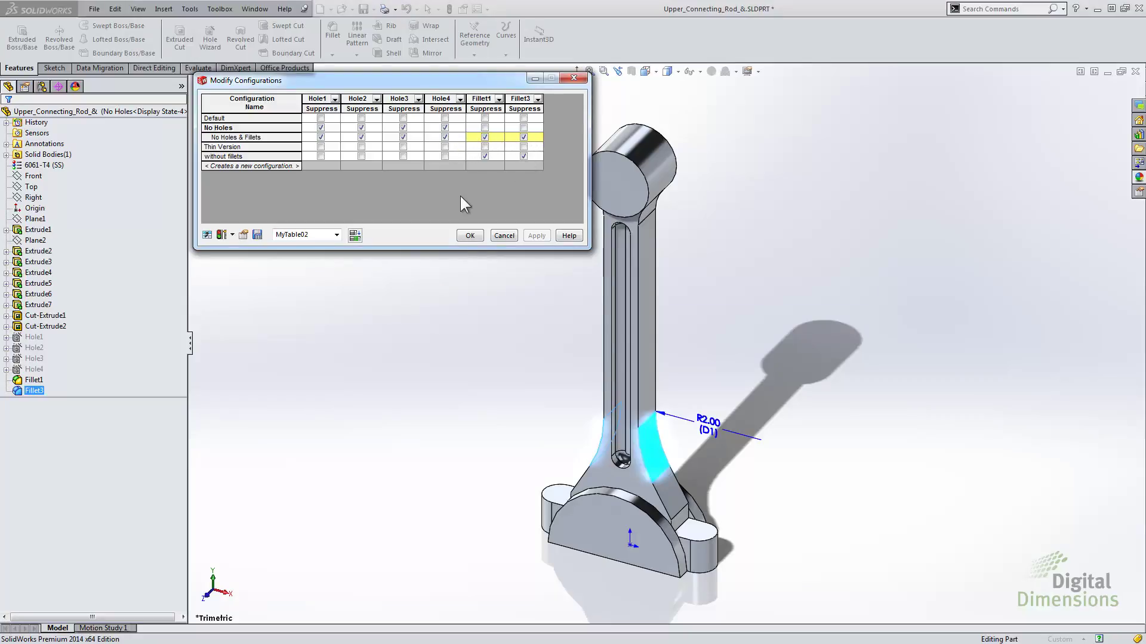
pyautogui.click(256, 235)
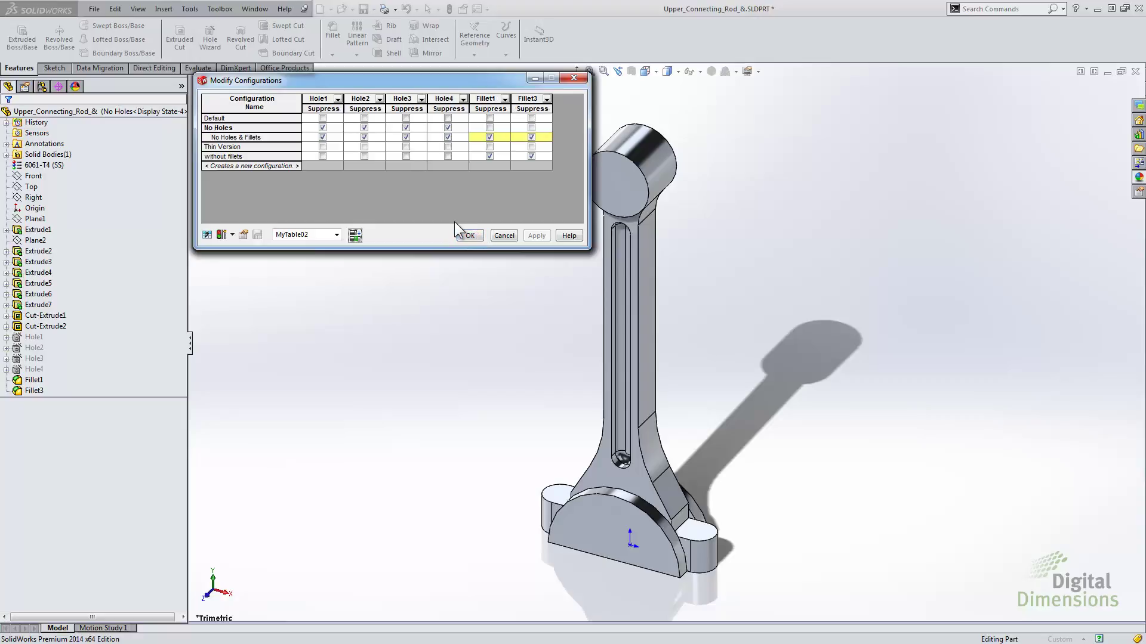
pyautogui.click(207, 235)
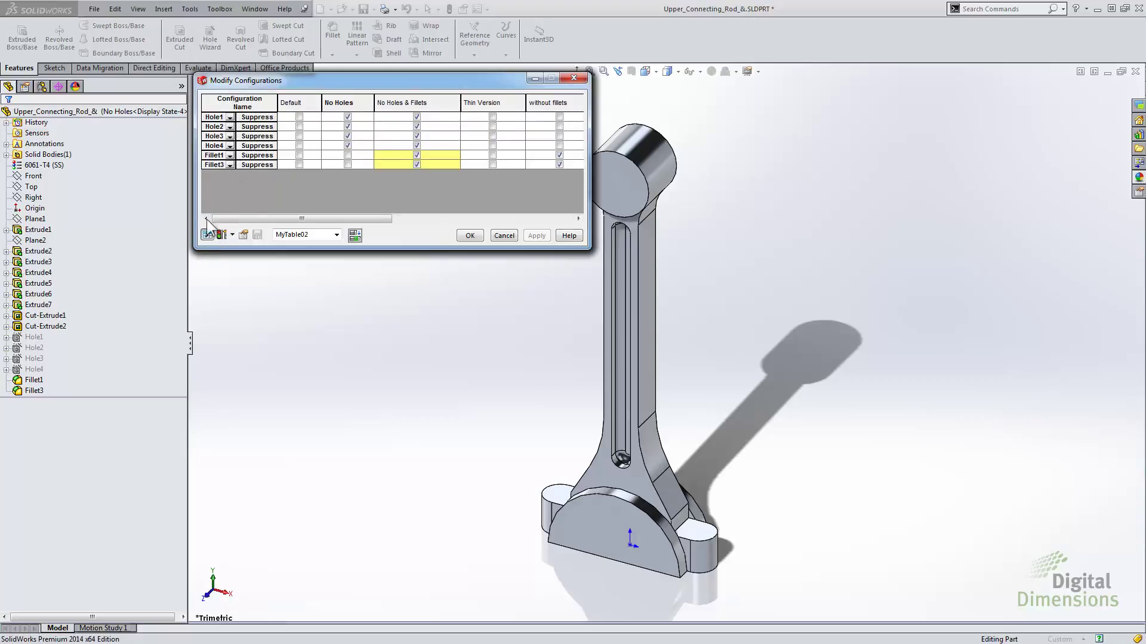
pyautogui.click(207, 235)
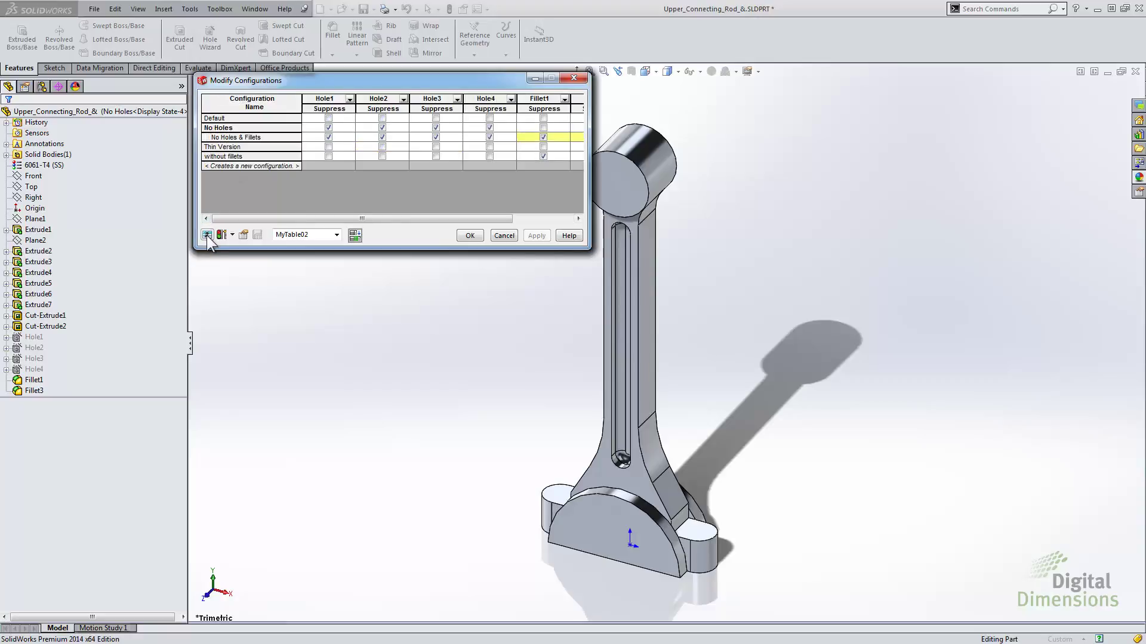
pyautogui.click(243, 238)
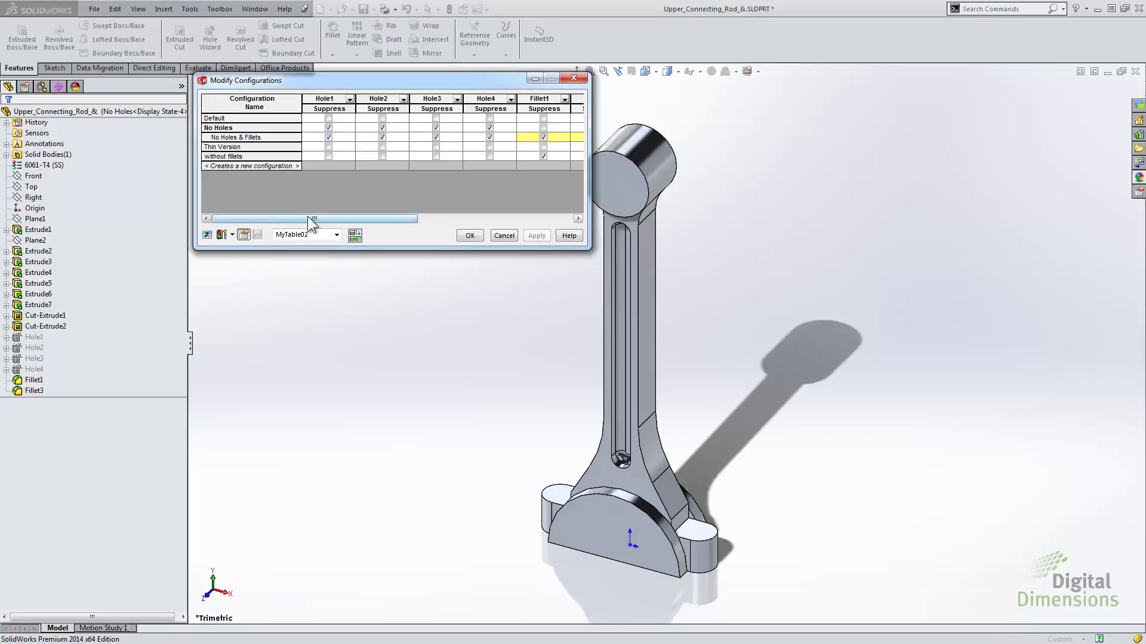
pyautogui.moveTo(307, 217); pyautogui.dragTo(474, 228)
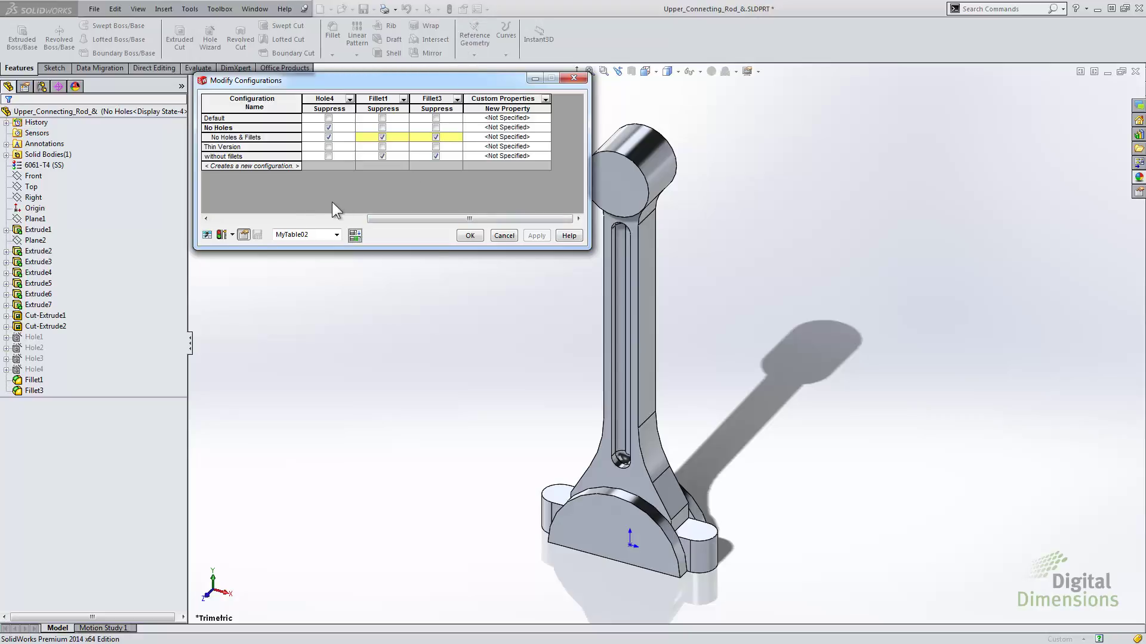
pyautogui.click(244, 234)
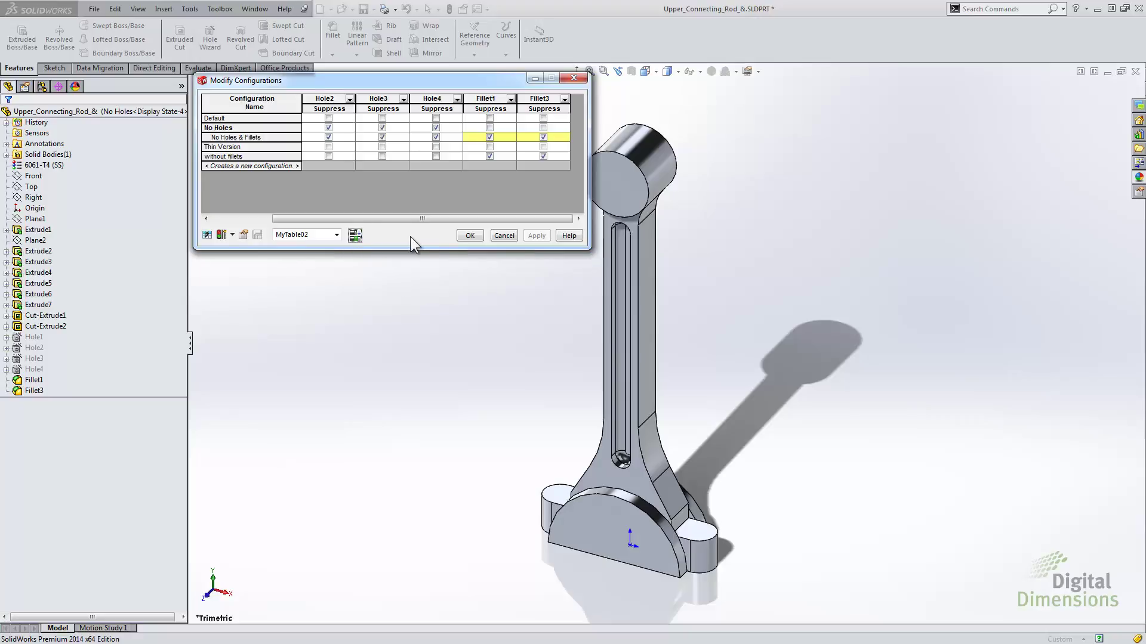
pyautogui.click(470, 235)
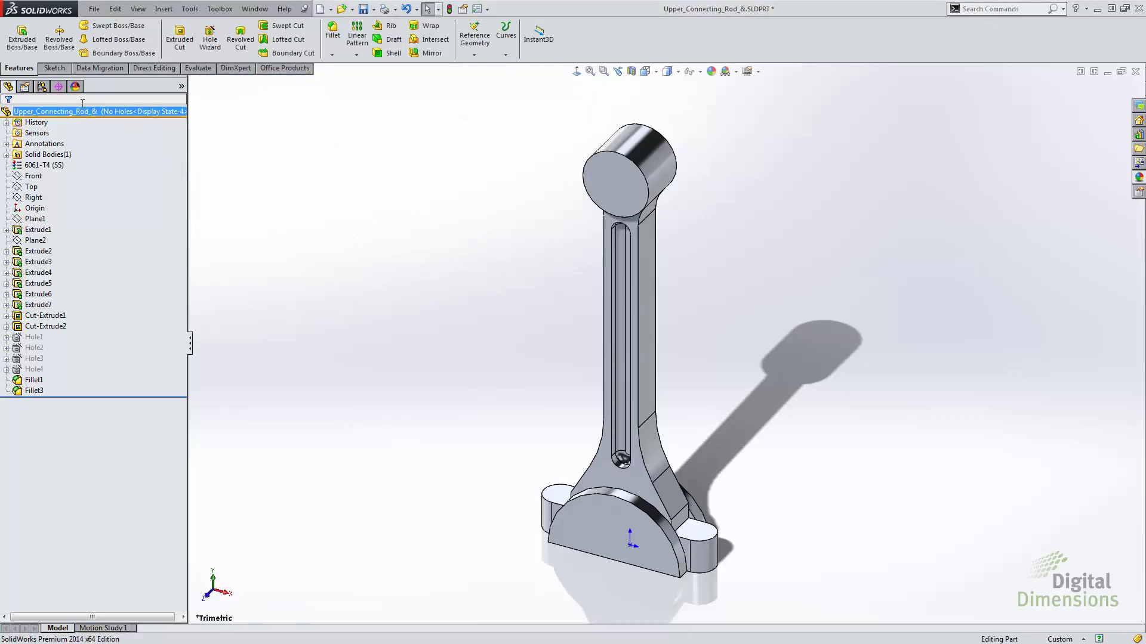
# Step: Activate No Holes & Fillets under No Holes, then make No Holes active again
pyautogui.click(41, 87)
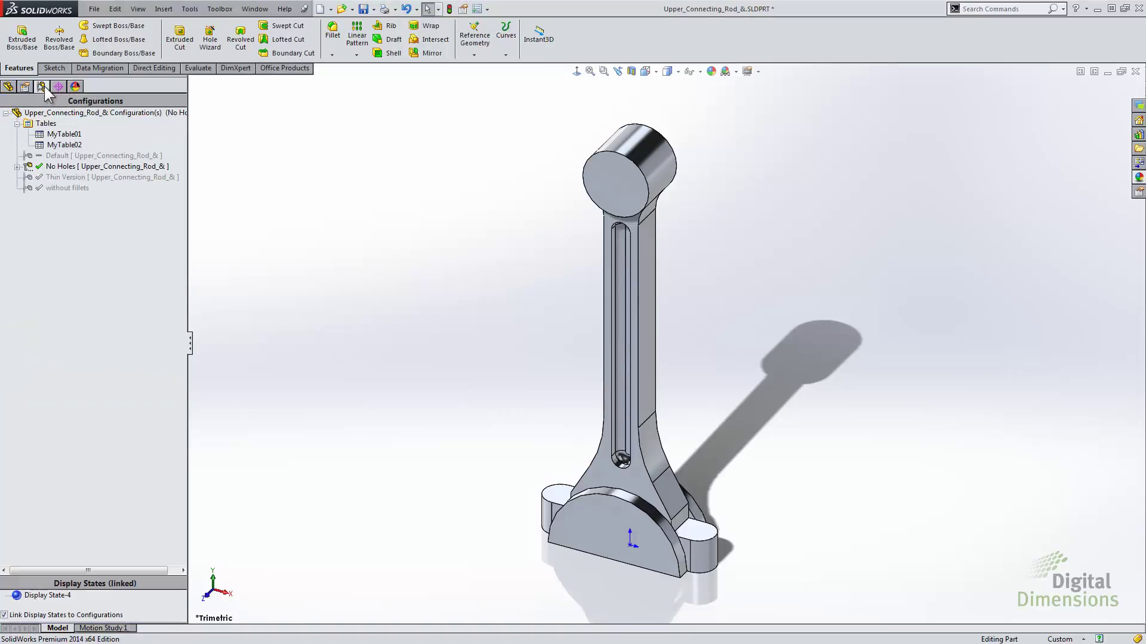
pyautogui.click(18, 166)
pyautogui.doubleClick(76, 177)
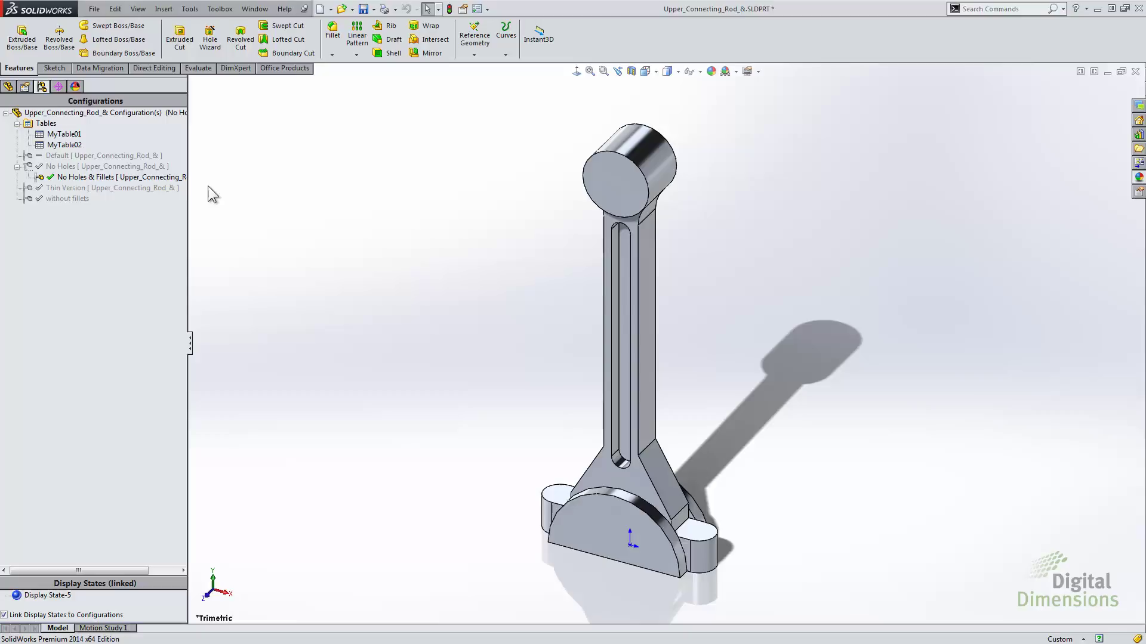
pyautogui.doubleClick(76, 167)
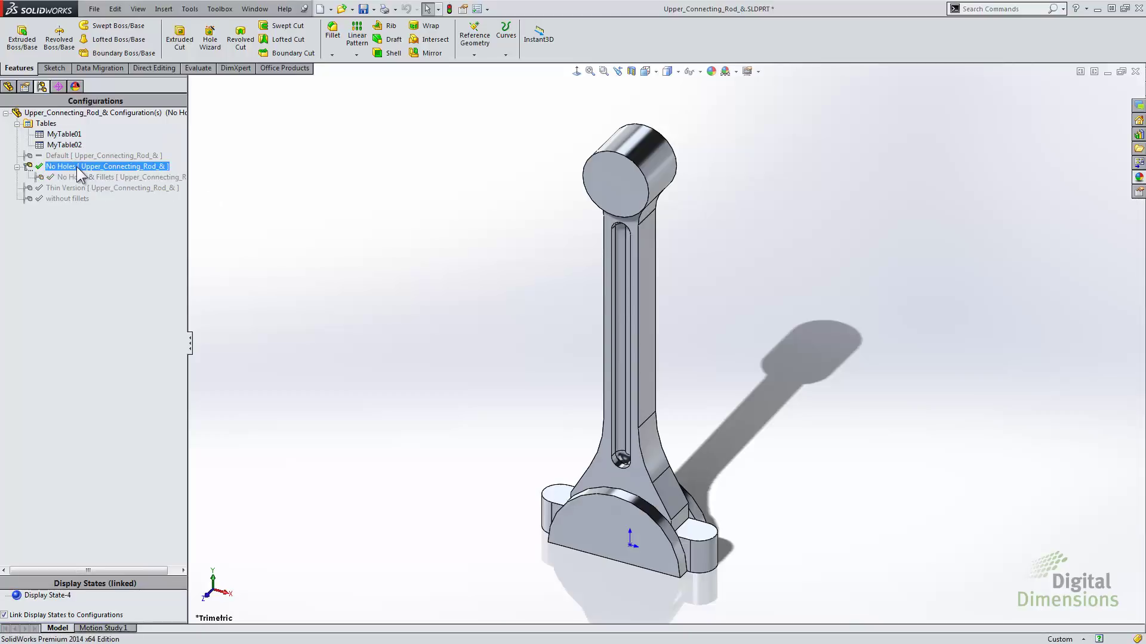
# Step: Check MyTable01, MyTable02 and No Holes & Fillets in the configuration list, then clear the selection
pyautogui.click(56, 115)
pyautogui.click(53, 134)
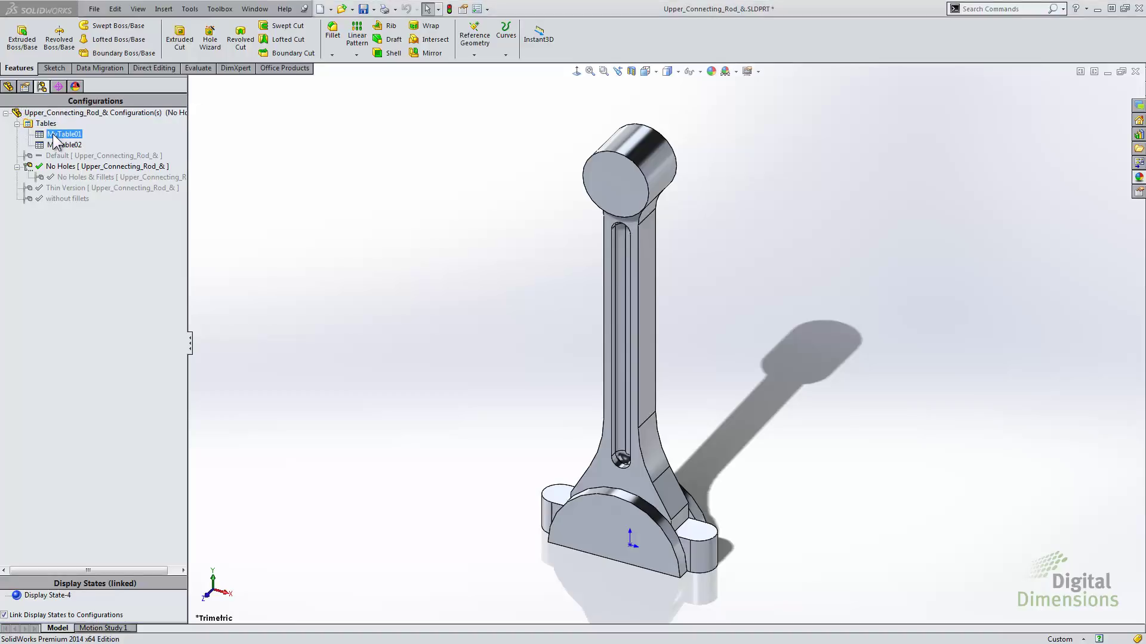
pyautogui.click(54, 143)
pyautogui.click(49, 177)
pyautogui.click(240, 163)
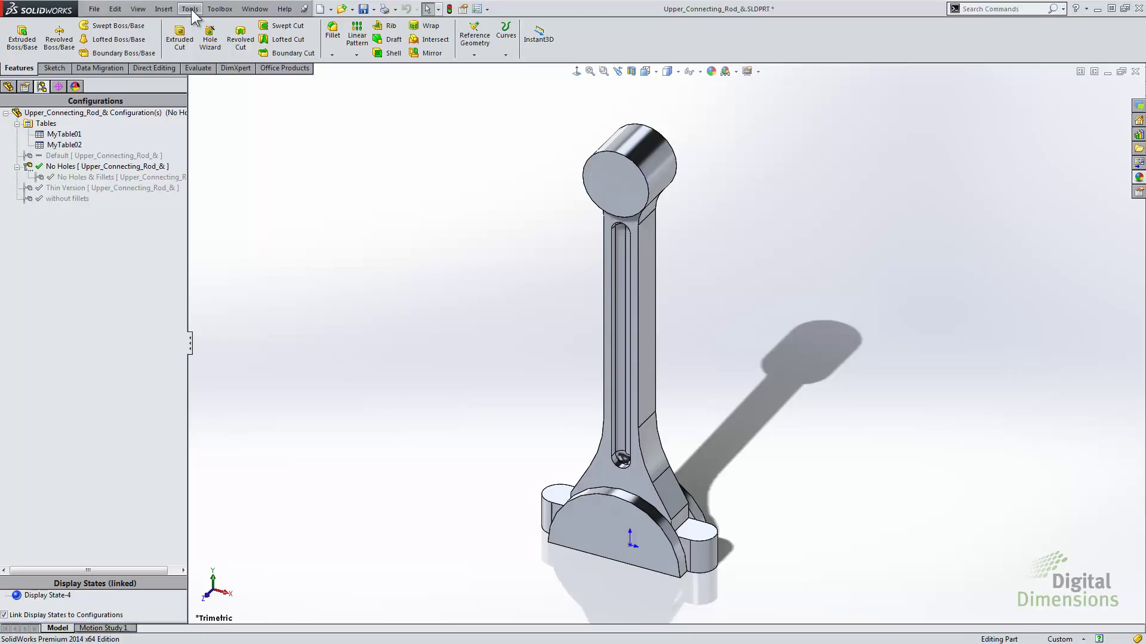
# Step: Start a new Design Table from Insert > Tables, keeping its source on Auto-create
pyautogui.click(170, 10)
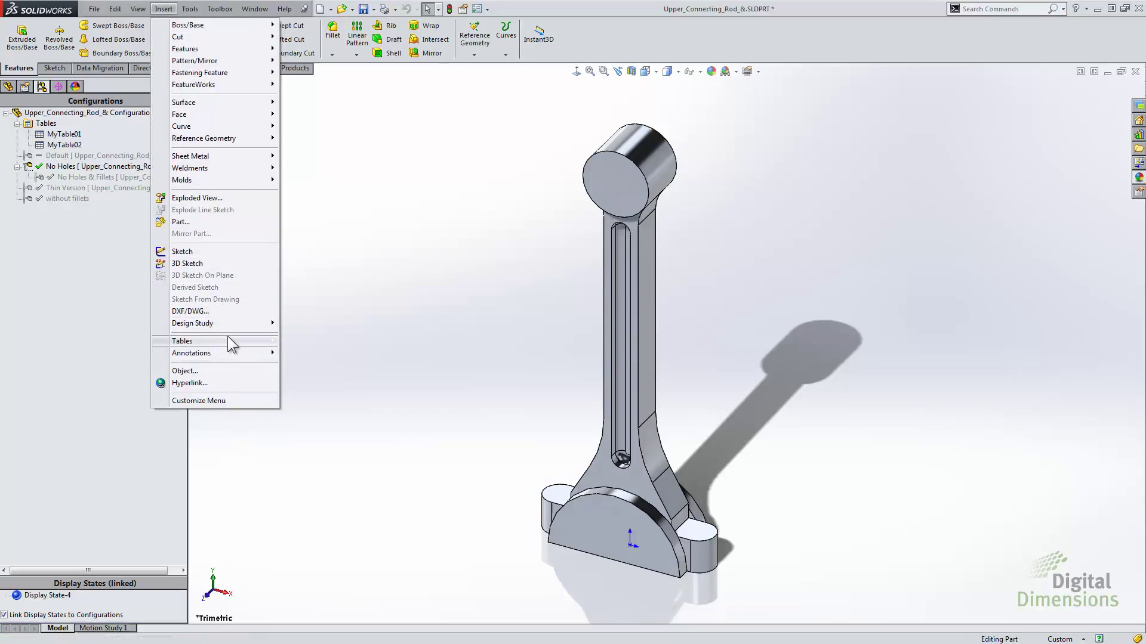
pyautogui.moveTo(228, 339)
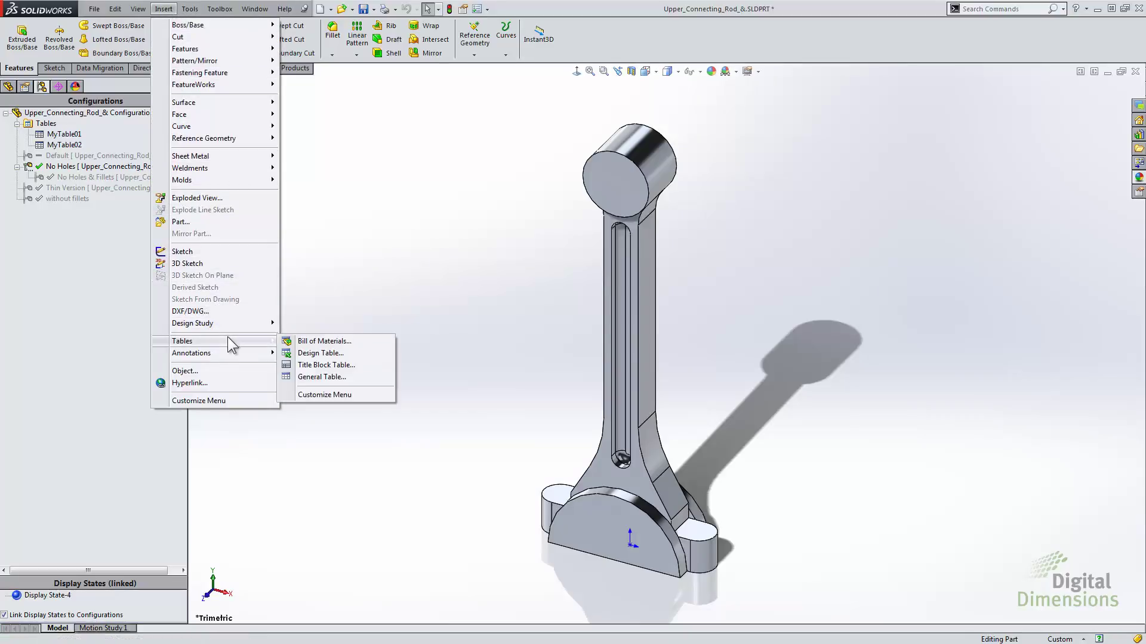
pyautogui.click(356, 355)
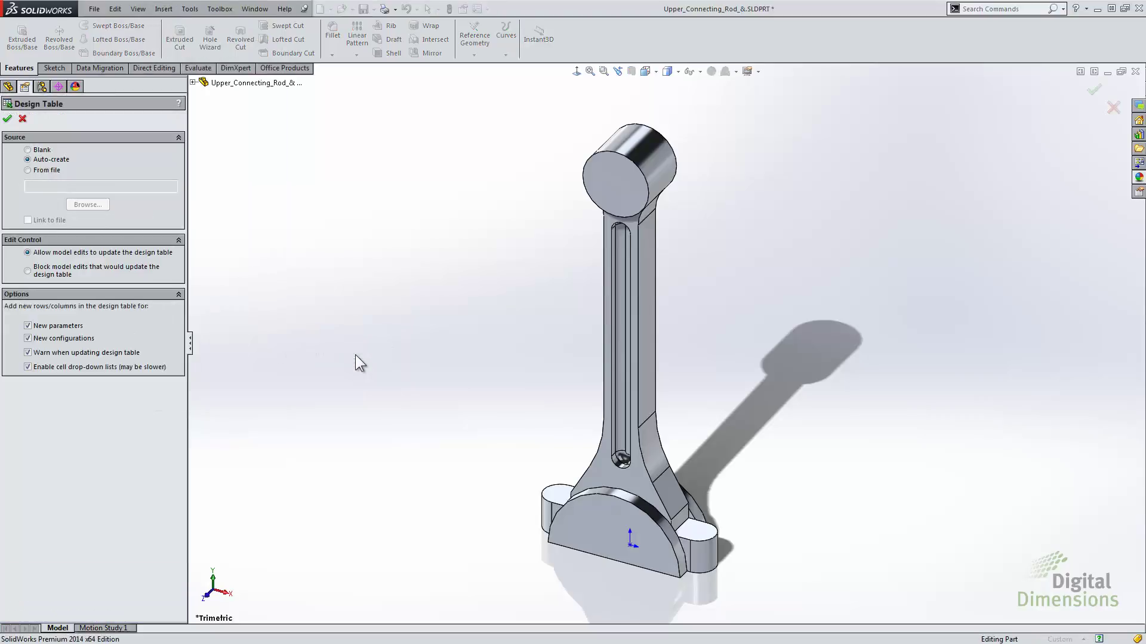
pyautogui.click(39, 171)
pyautogui.click(35, 159)
# Step: Create the auto-generated Design Table, widen its embedded sheet to review it, then close it
pyautogui.click(7, 119)
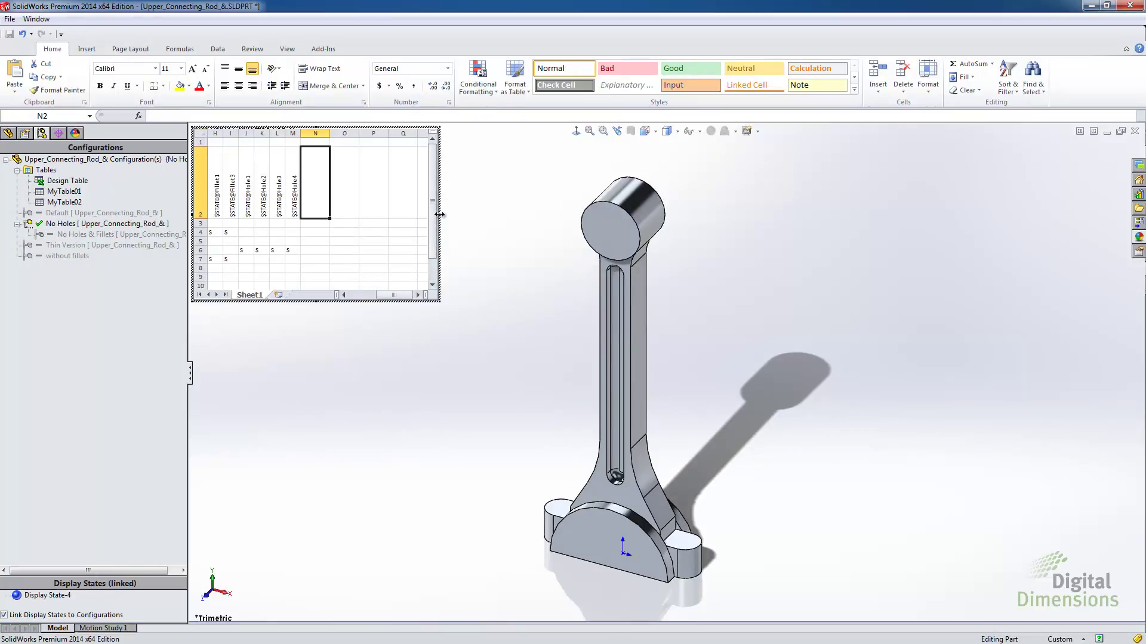
pyautogui.moveTo(439, 215); pyautogui.dragTo(765, 224)
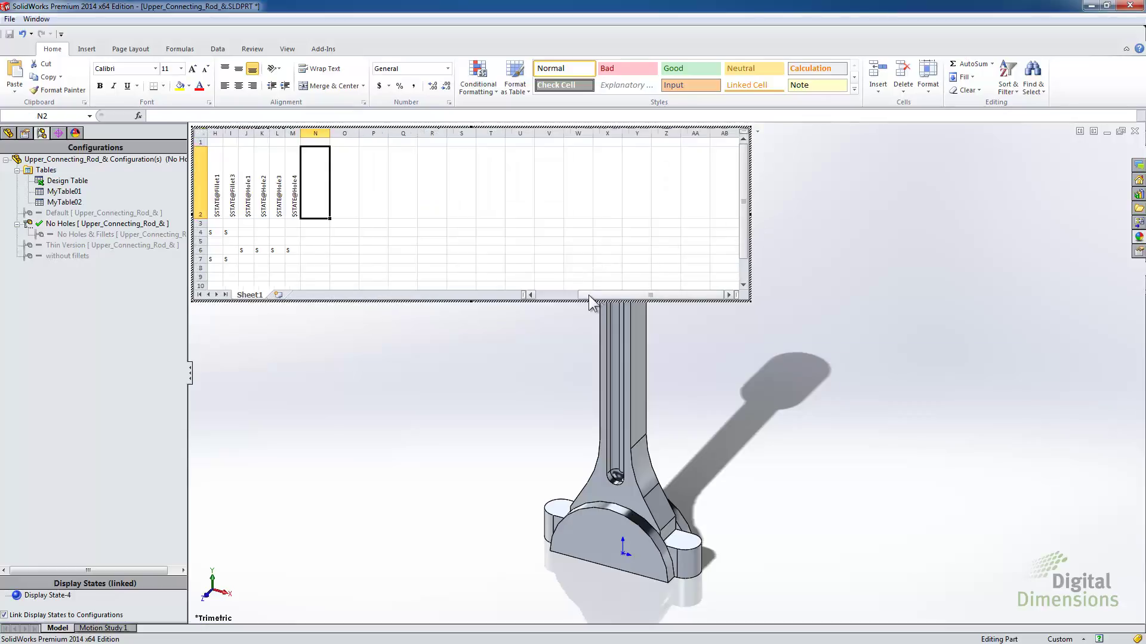
pyautogui.moveTo(592, 294); pyautogui.dragTo(545, 295)
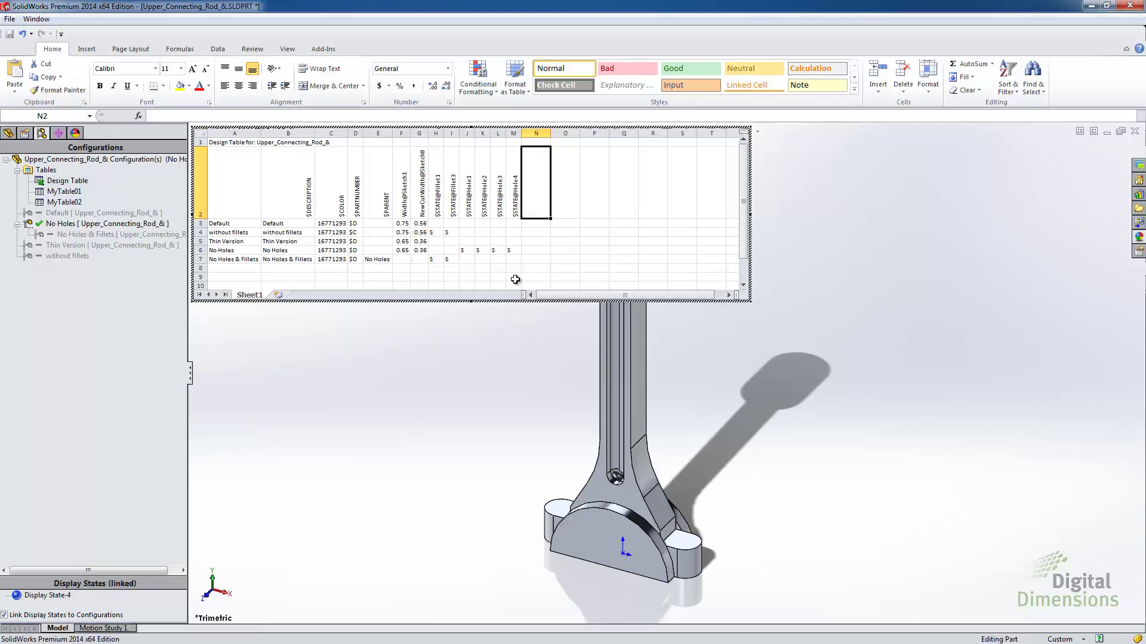
pyautogui.click(408, 357)
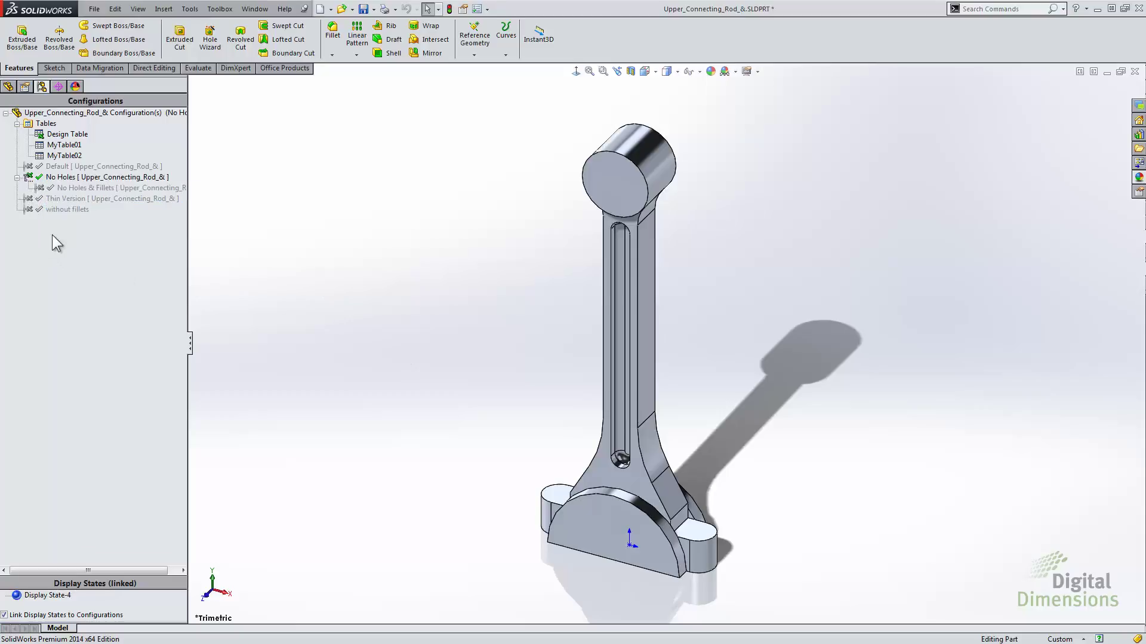
# Step: Open the connecting rod's design table for editing in its own Excel window
pyautogui.click(64, 136)
pyautogui.rightClick(64, 137)
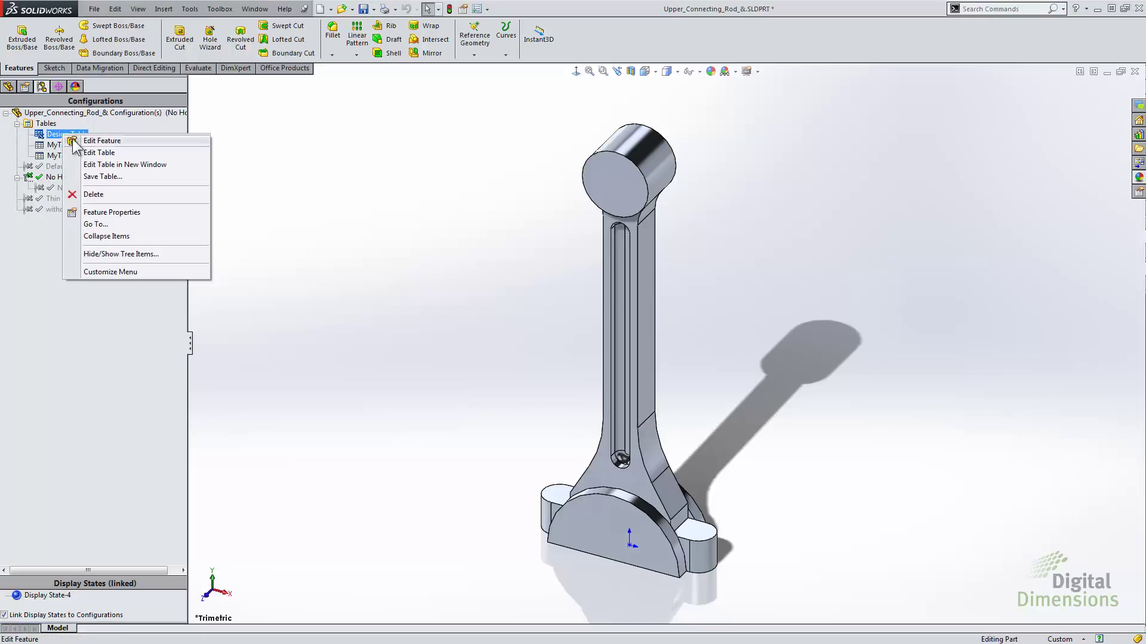
pyautogui.click(146, 166)
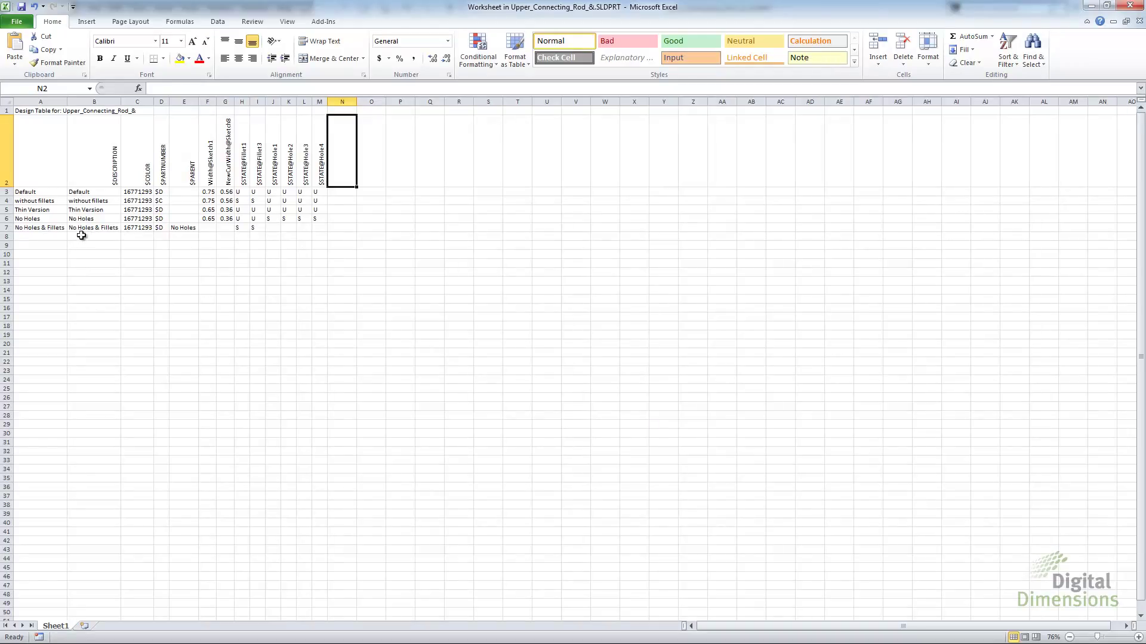
# Step: Insert a $user_notes row above No Holes containing the note 'This is my note line'
pyautogui.keyDown('ctrl'); pyautogui.scroll(6, 108, 246); pyautogui.keyUp('ctrl')
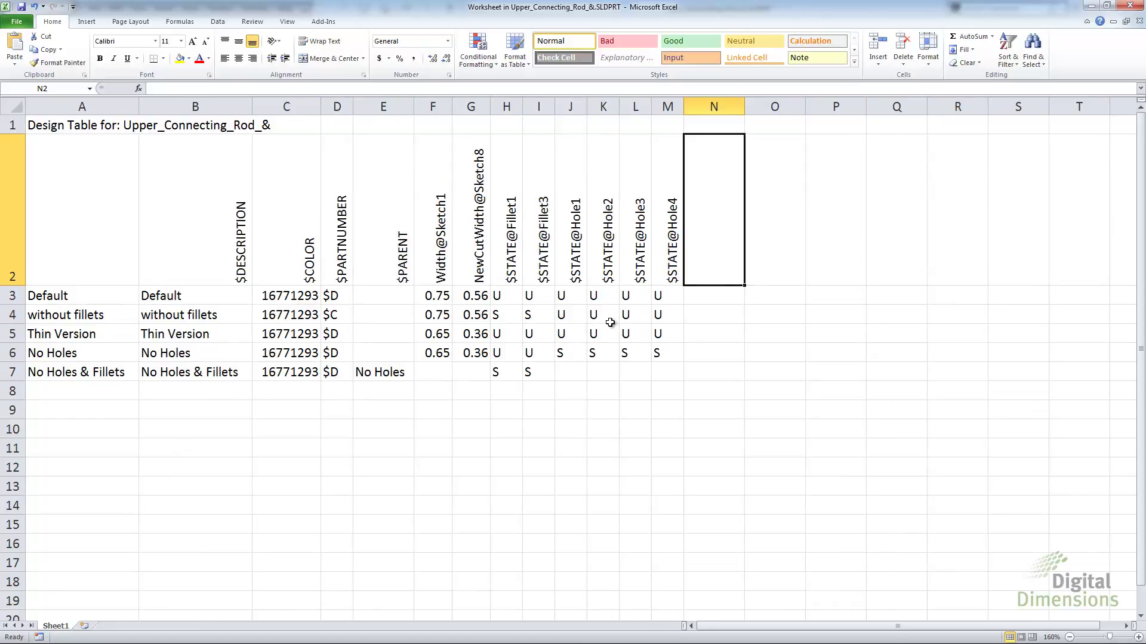
pyautogui.rightClick(15, 355)
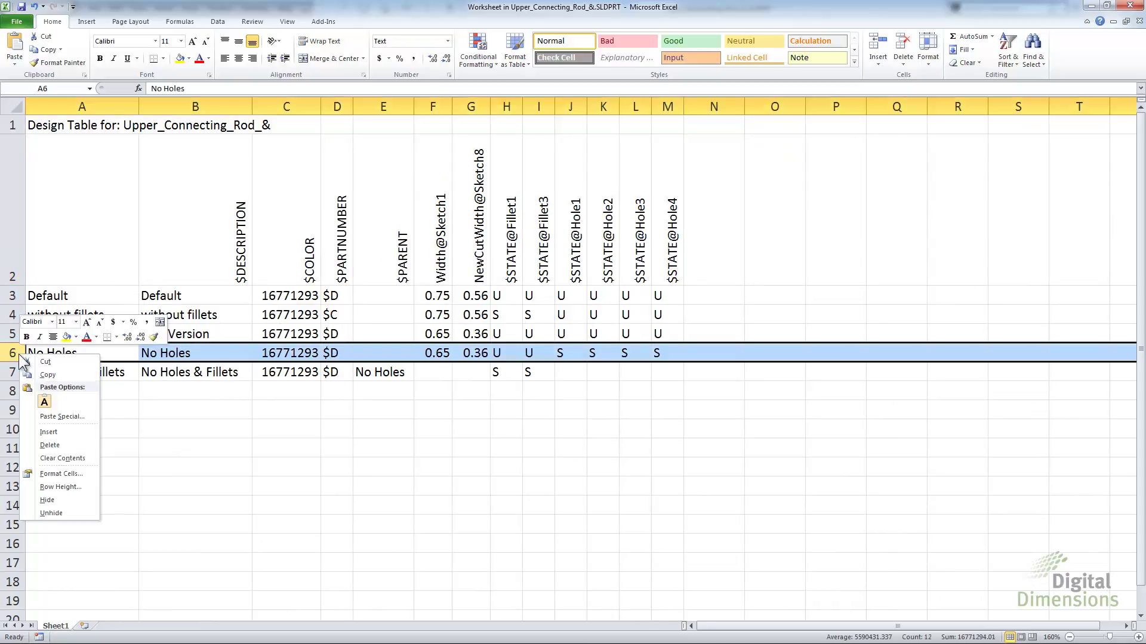
pyautogui.click(44, 432)
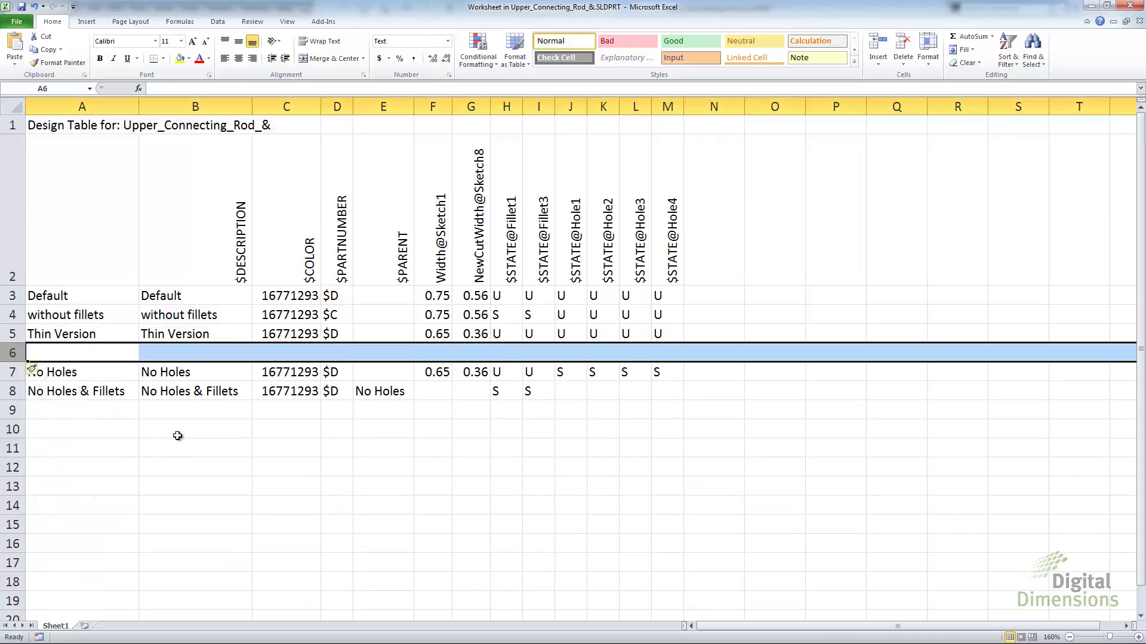
pyautogui.click(168, 427)
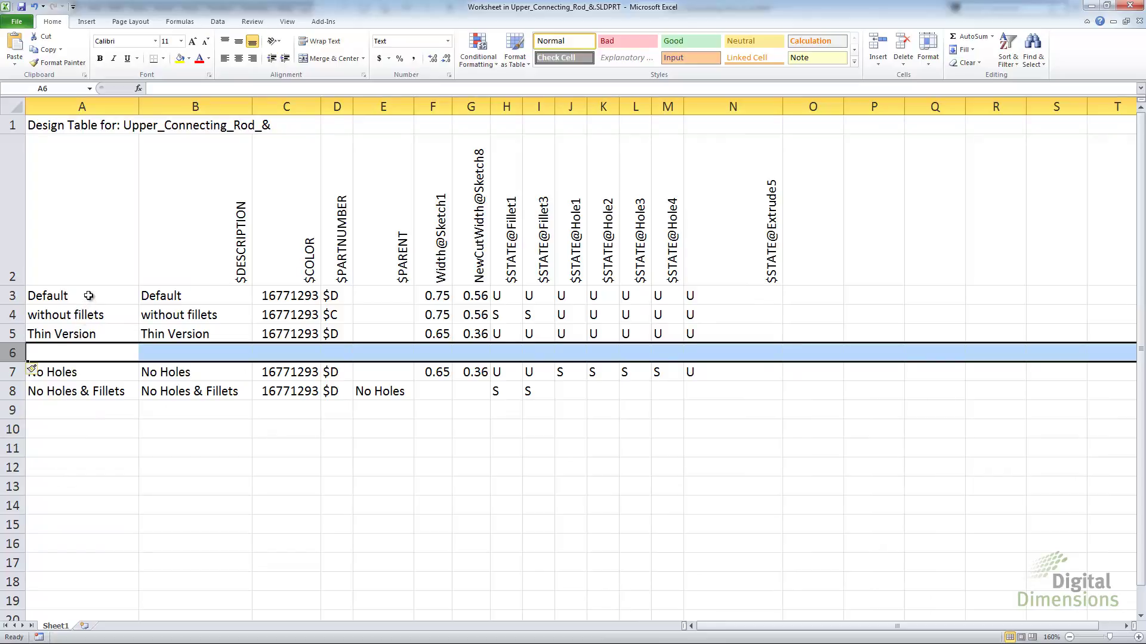
pyautogui.click(77, 356)
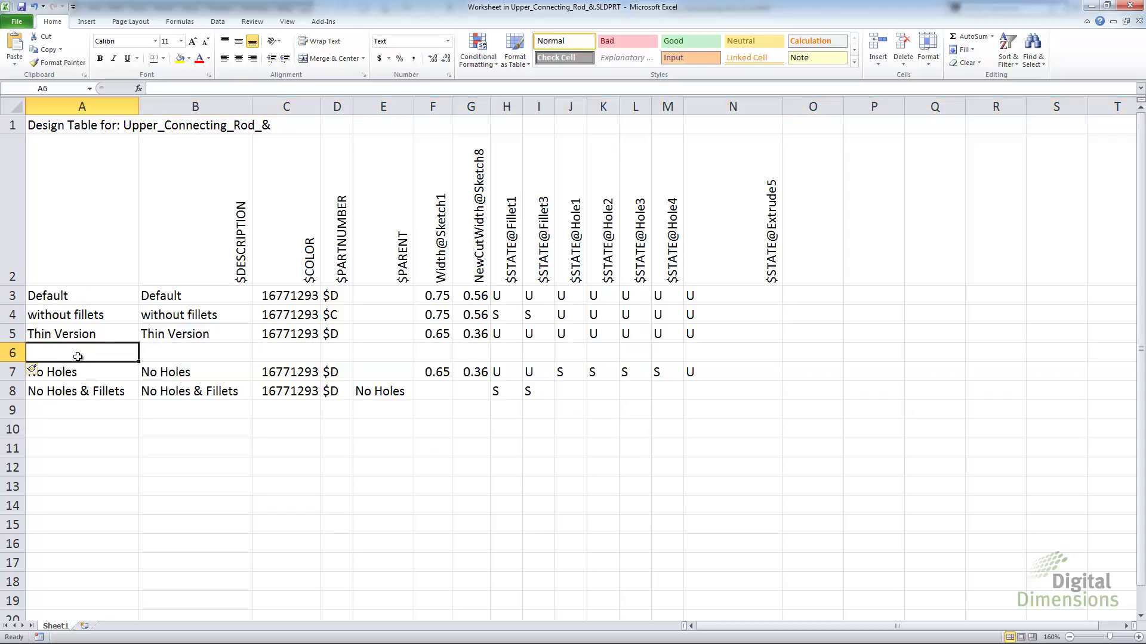
pyautogui.write('$user_notes')
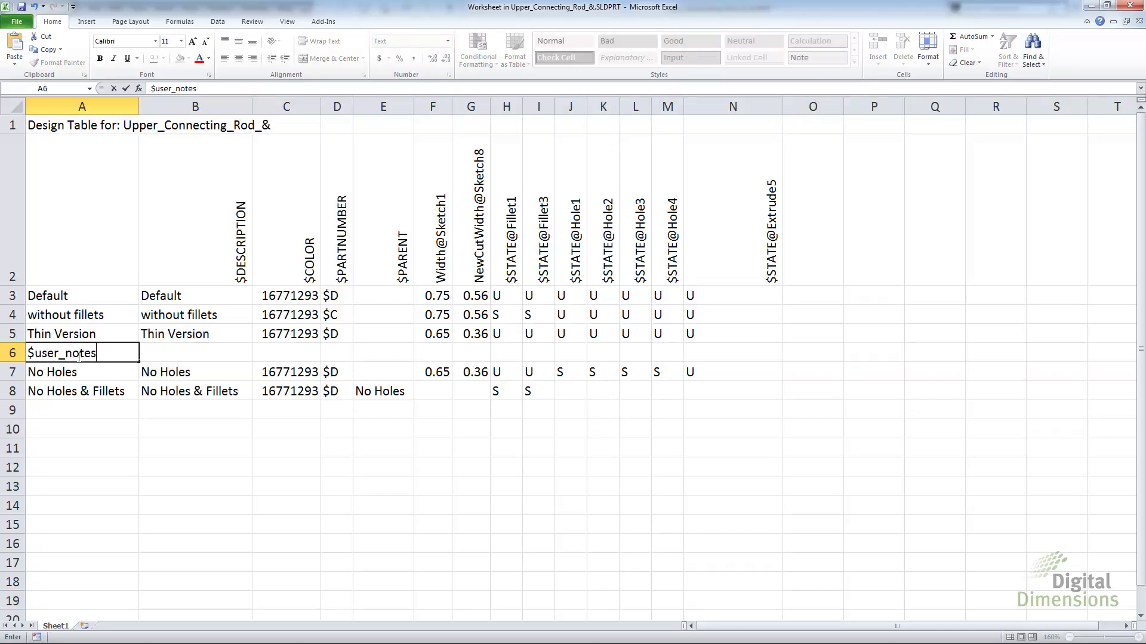
pyautogui.press('Tab')
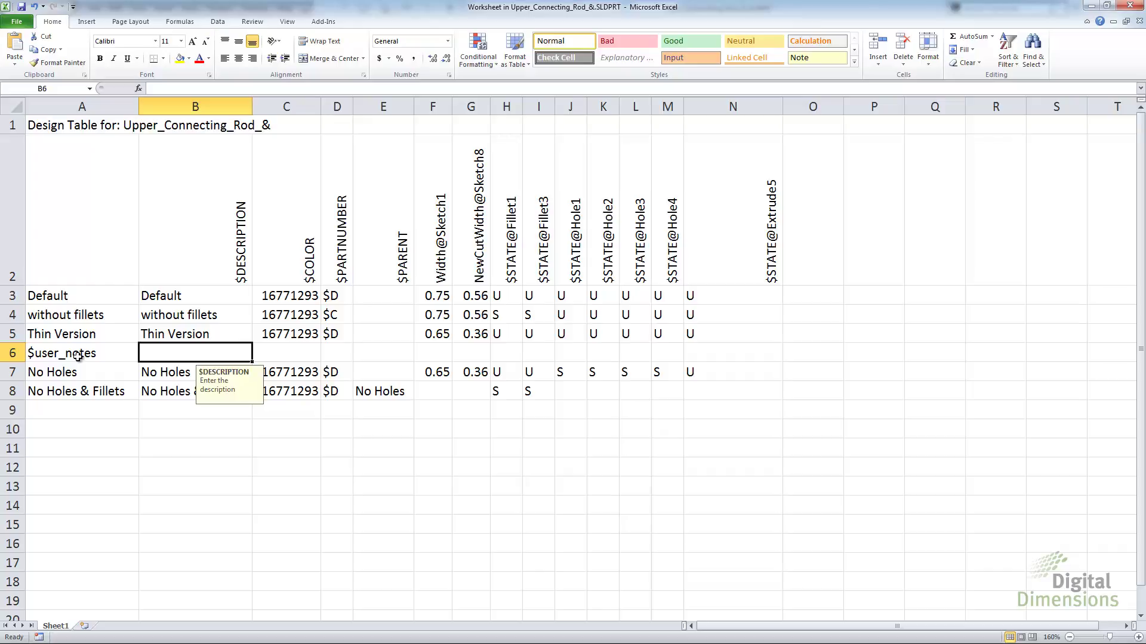
pyautogui.write('This ')
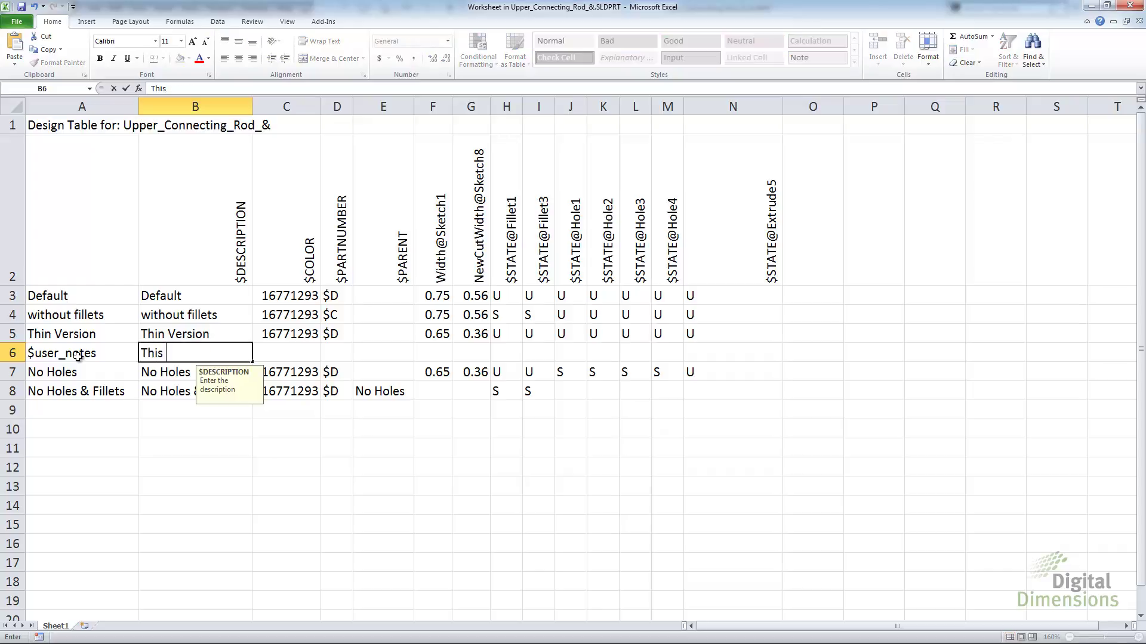
pyautogui.write('is my note line')
pyautogui.press('Return')
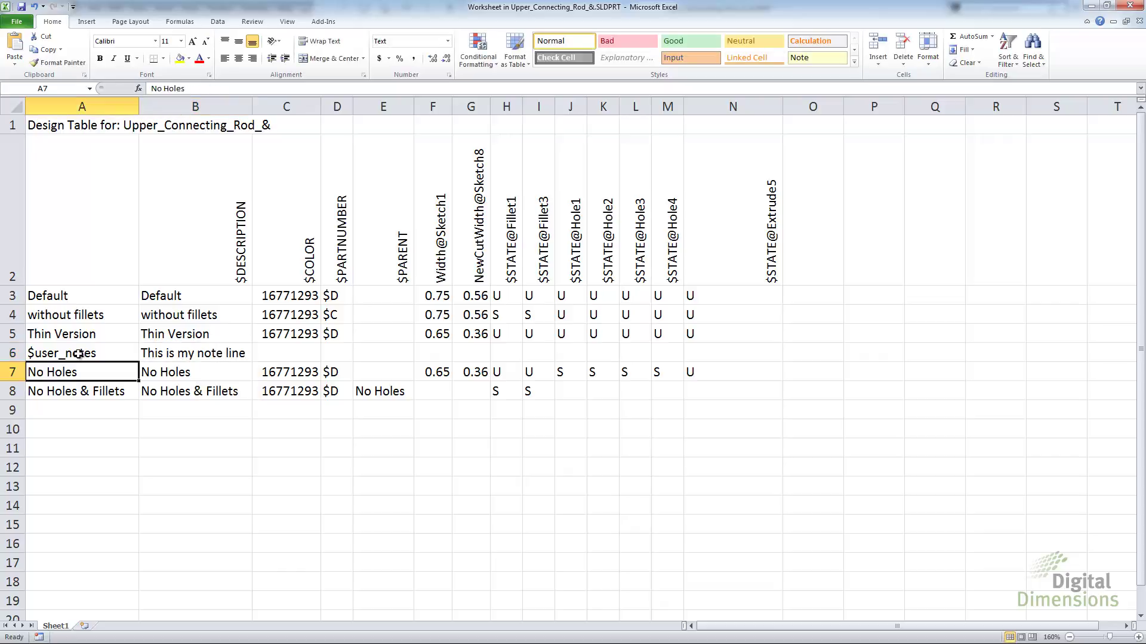
# Step: Fill the note row, A6 through O6, with yellow
pyautogui.moveTo(79, 354); pyautogui.dragTo(787, 358)
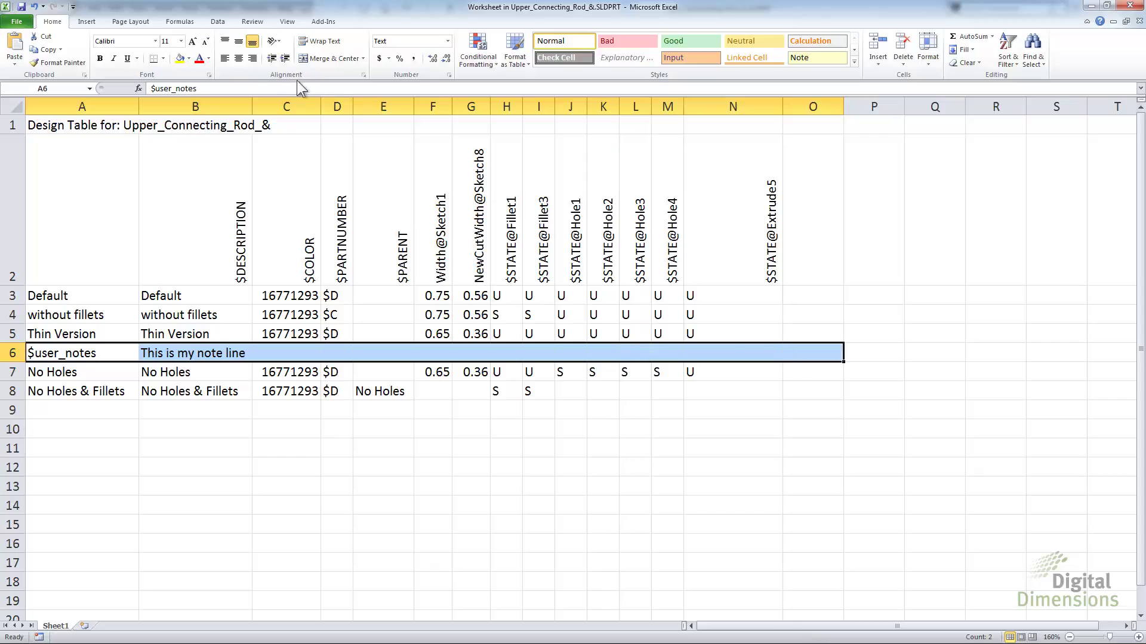
pyautogui.click(180, 58)
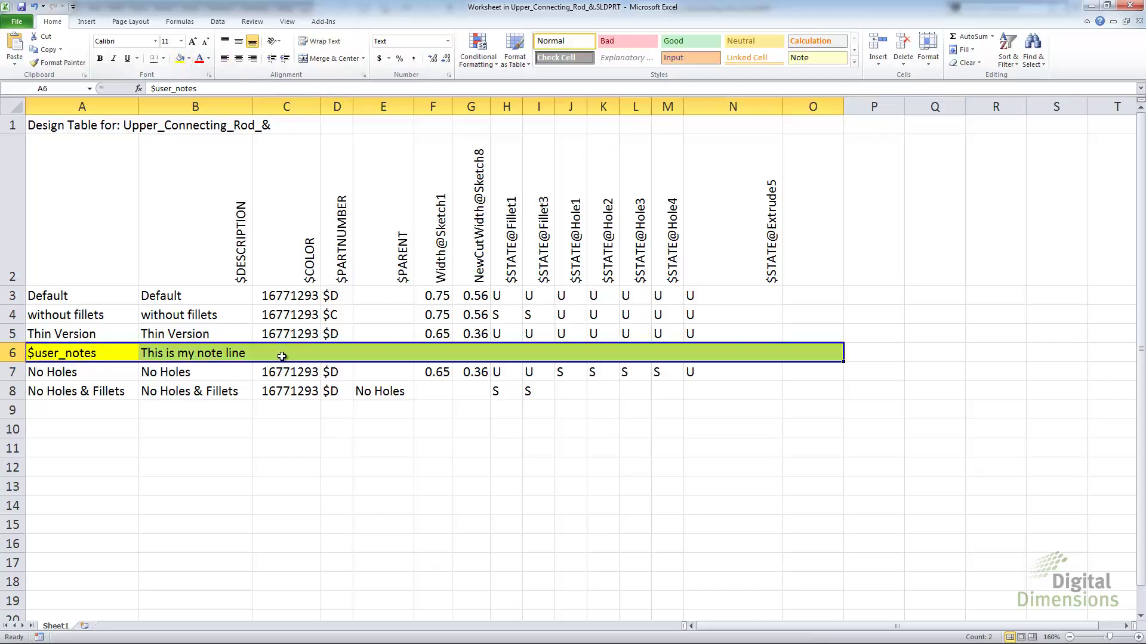
pyautogui.click(258, 418)
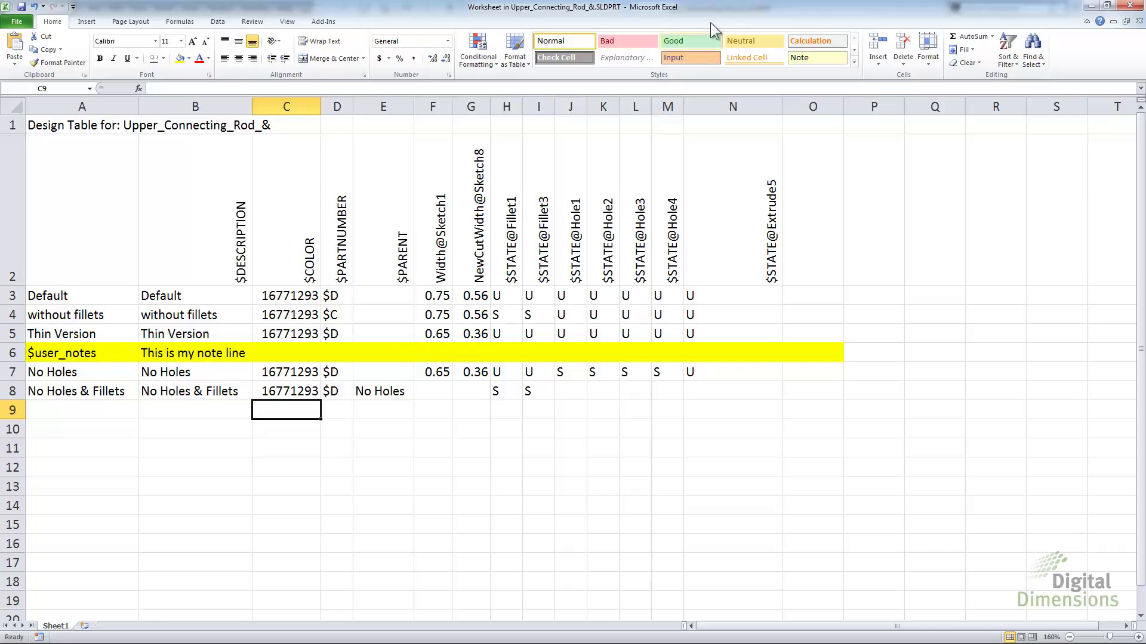
# Step: Restore and reposition the spreadsheet window, then close the design table worksheet
pyautogui.doubleClick(722, 5)
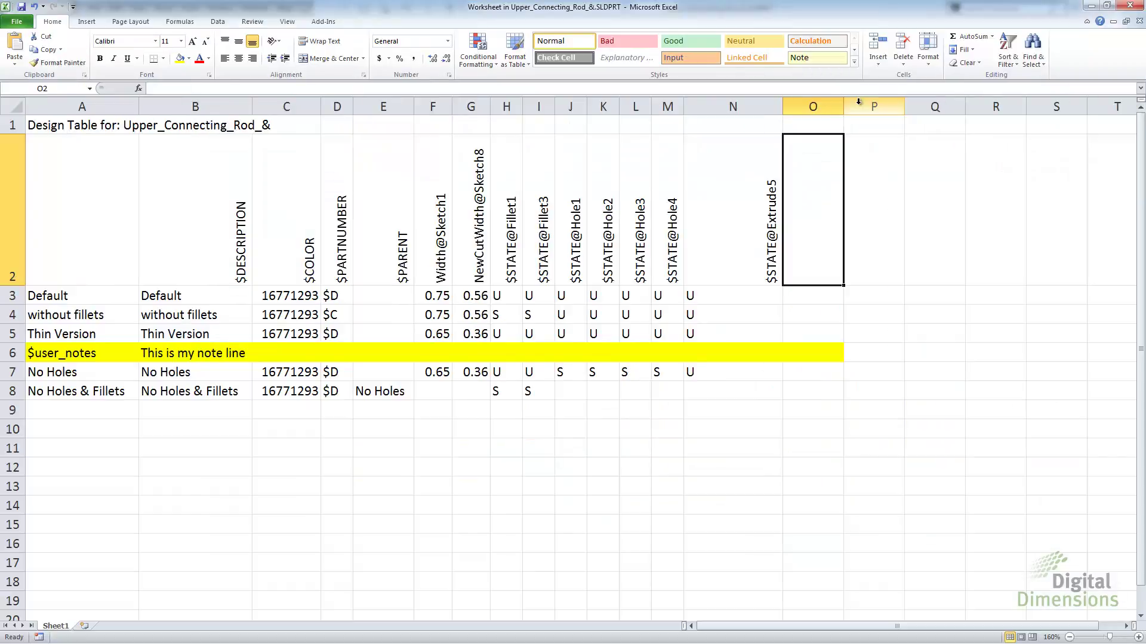
pyautogui.doubleClick(897, 10)
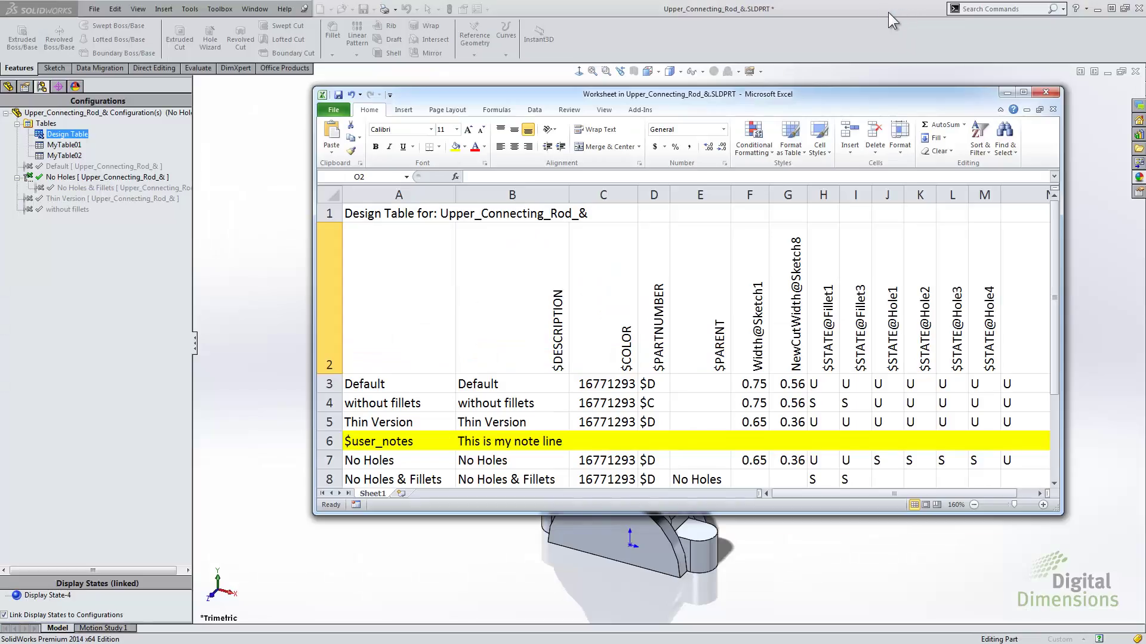
pyautogui.moveTo(802, 97); pyautogui.dragTo(749, 95)
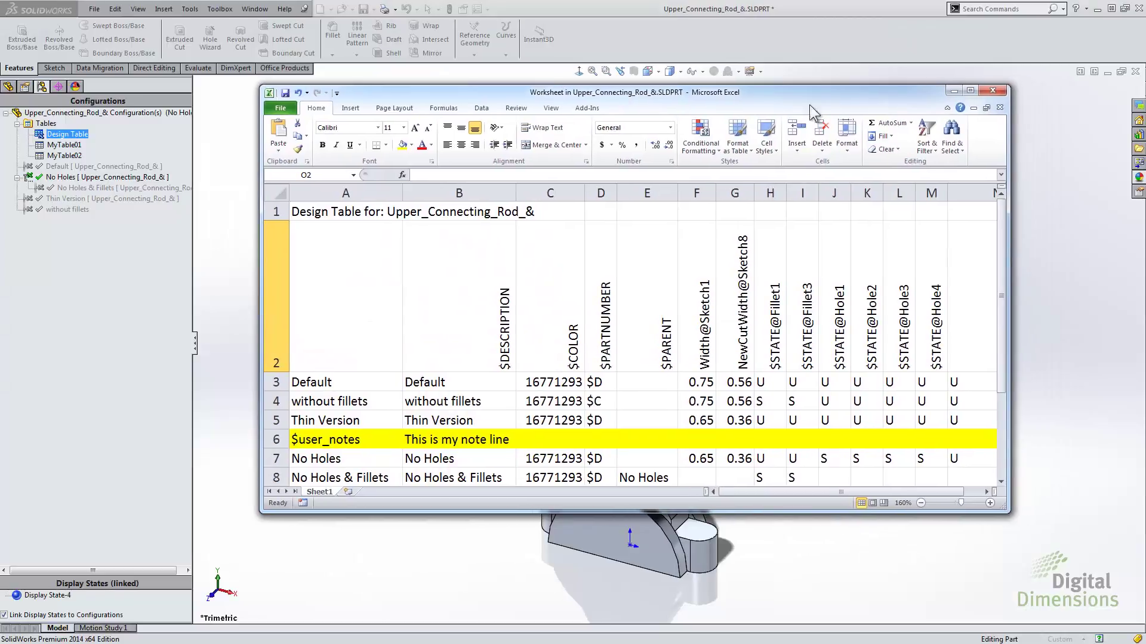
pyautogui.click(994, 95)
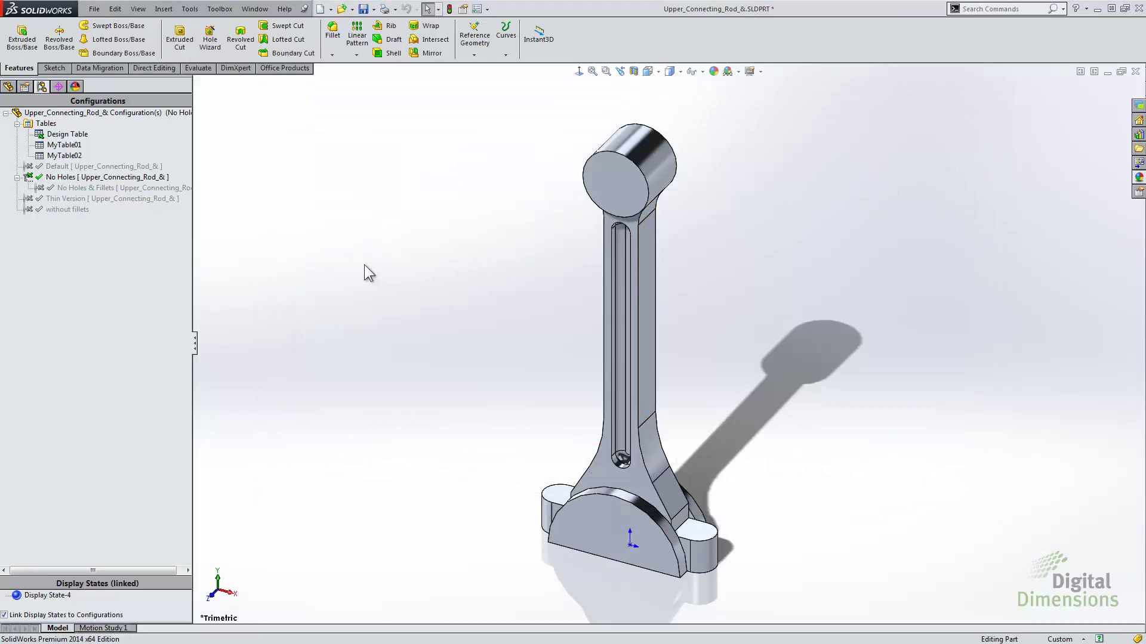
# Step: With Default active, add a new configuration named NewSetup
pyautogui.doubleClick(60, 166)
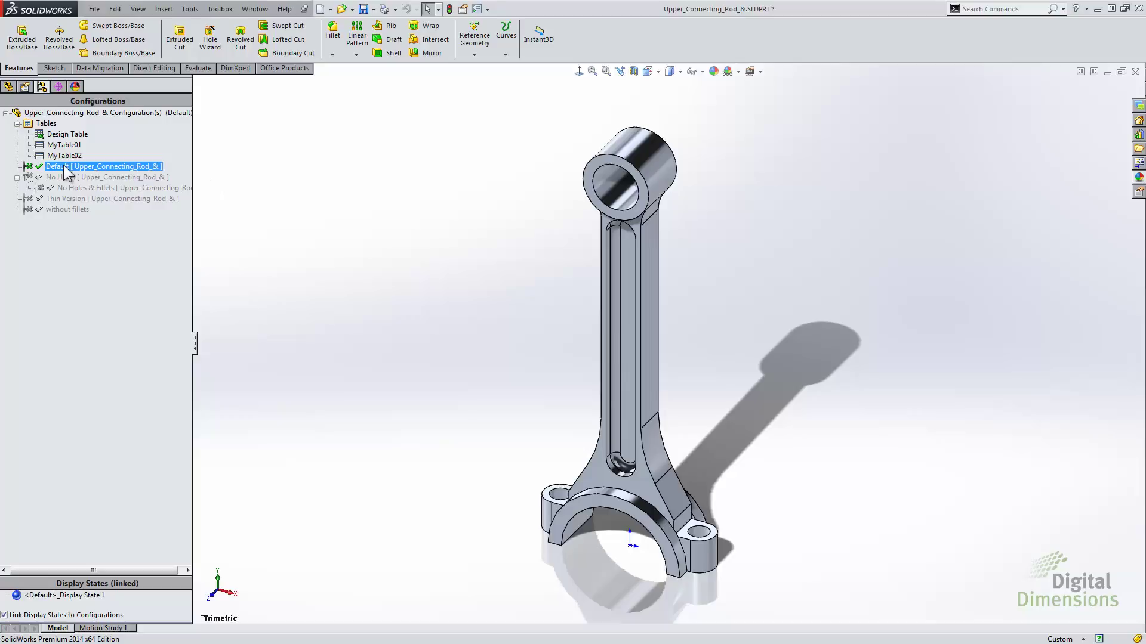
pyautogui.rightClick(63, 271)
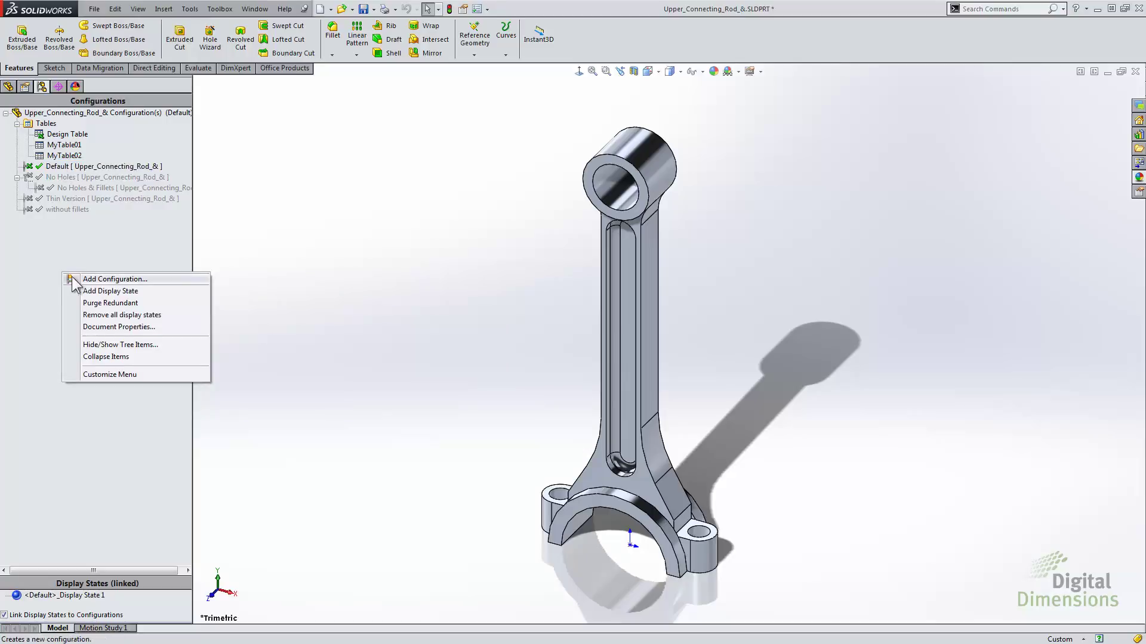
pyautogui.click(87, 279)
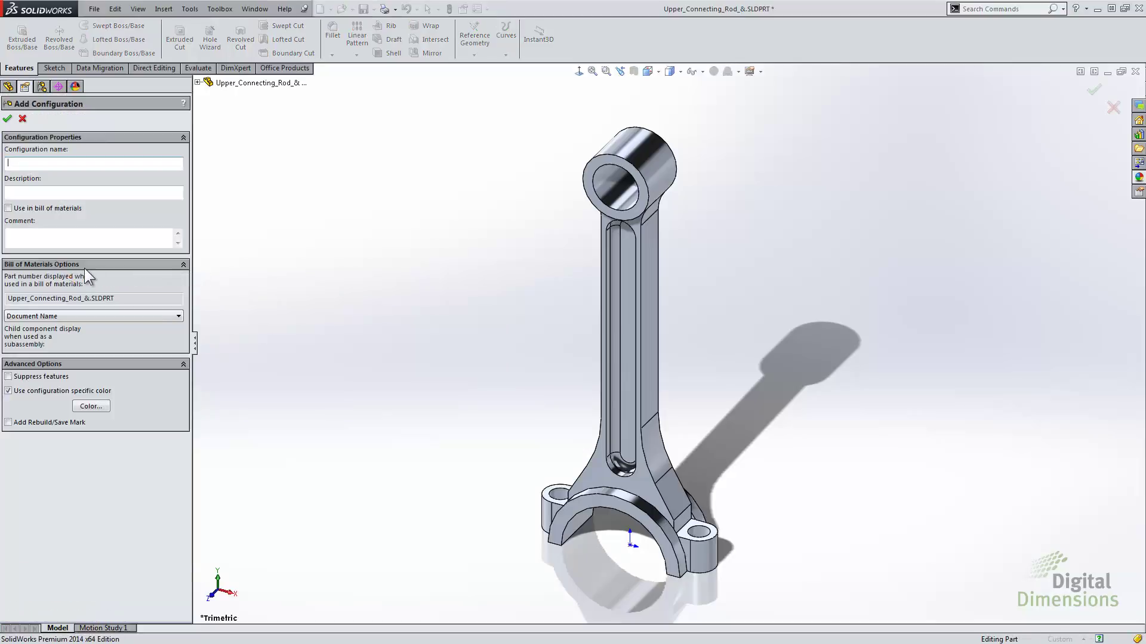
pyautogui.write('NewSetup')
pyautogui.press('Return')
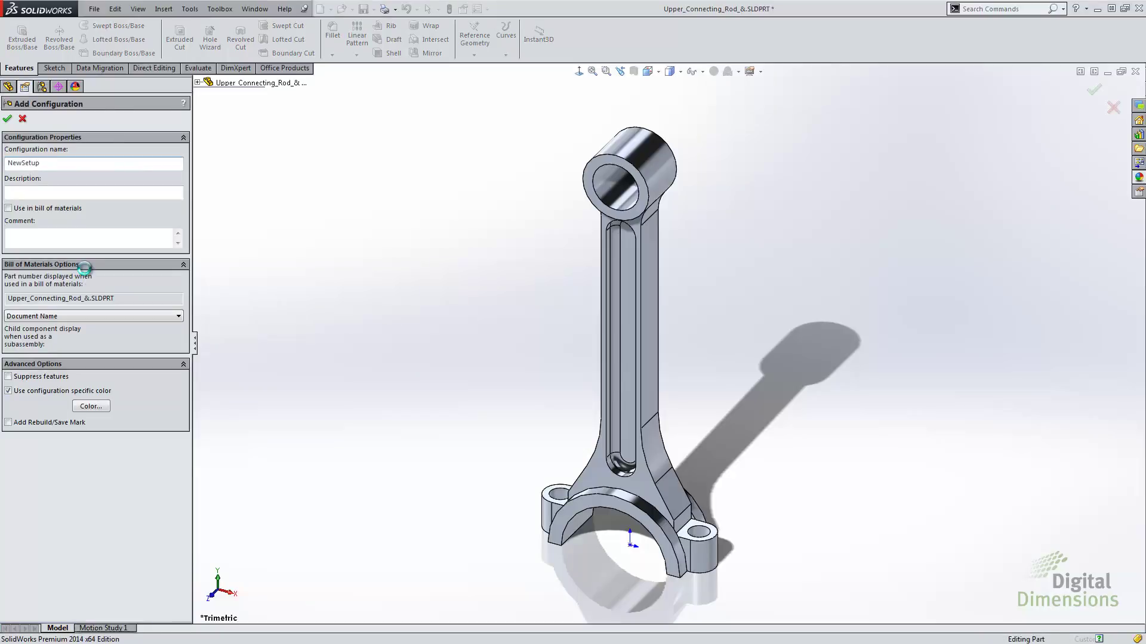
# Step: Make No Holes the active configuration again
pyautogui.click(43, 177)
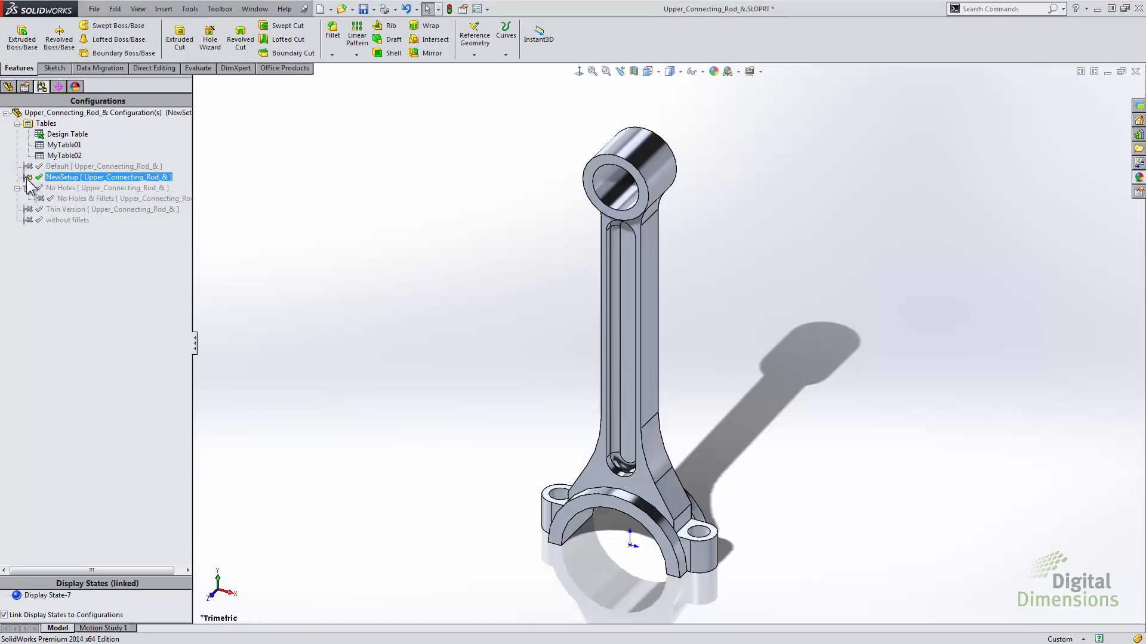
pyautogui.click(63, 188)
pyautogui.doubleClick(63, 188)
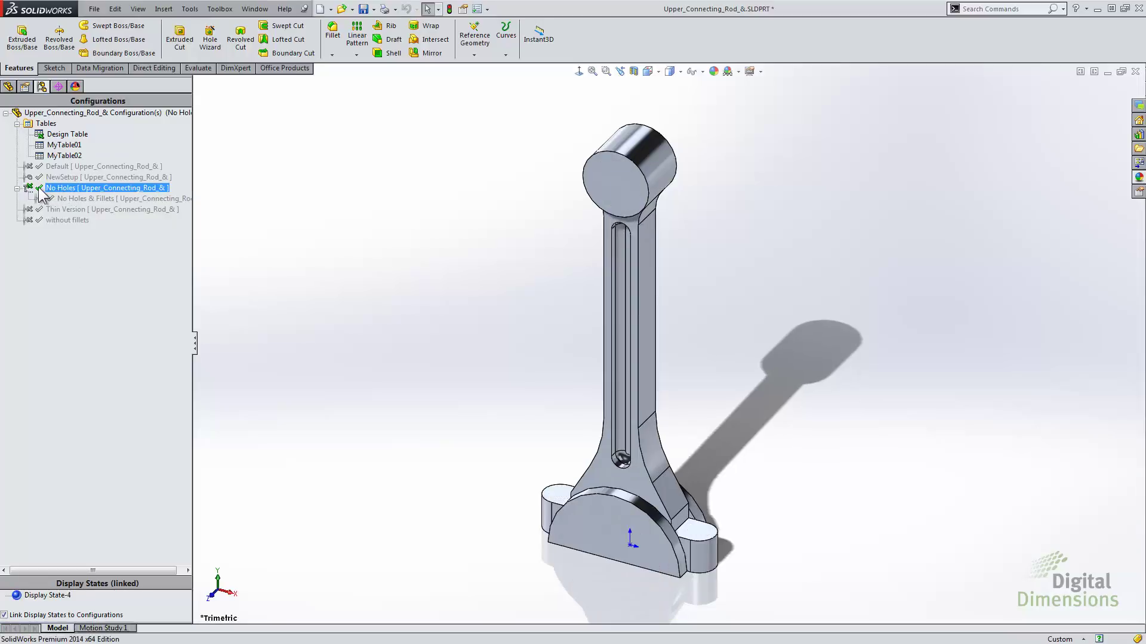
# Step: Edit the design table in a new window, adding NewSetup as a new row
pyautogui.click(64, 135)
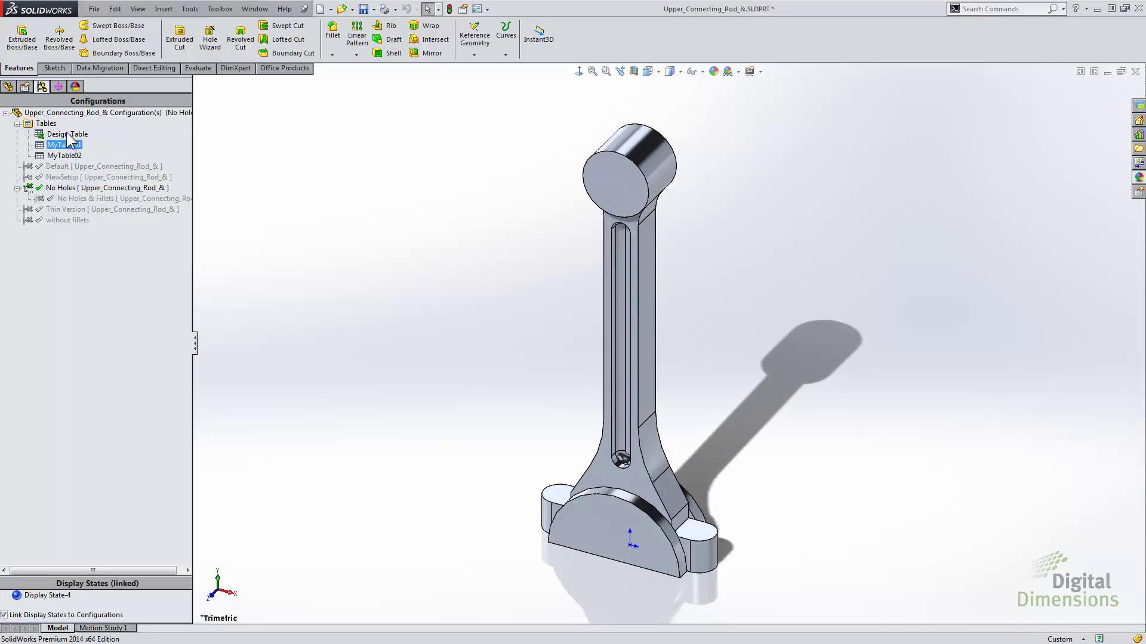
pyautogui.rightClick(67, 136)
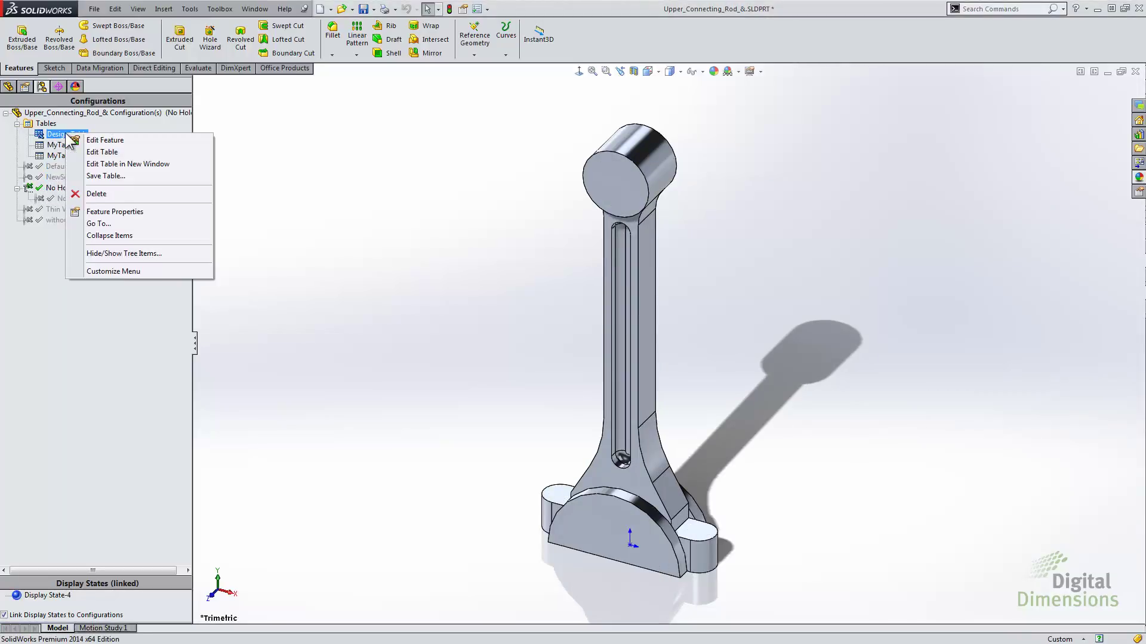
pyautogui.click(101, 164)
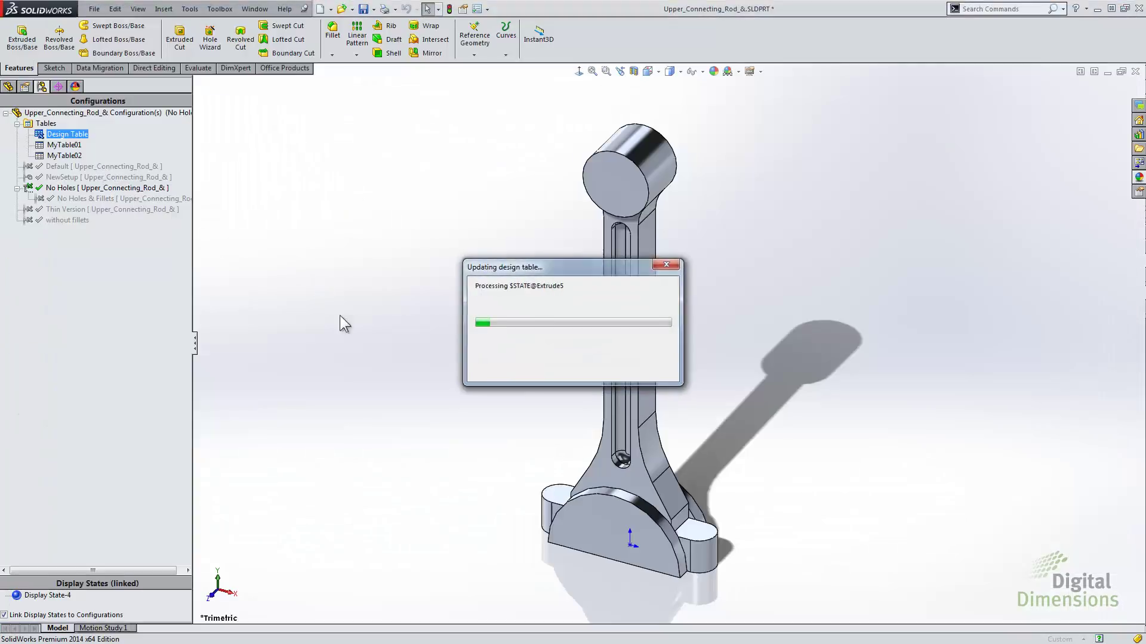
pyautogui.click(513, 292)
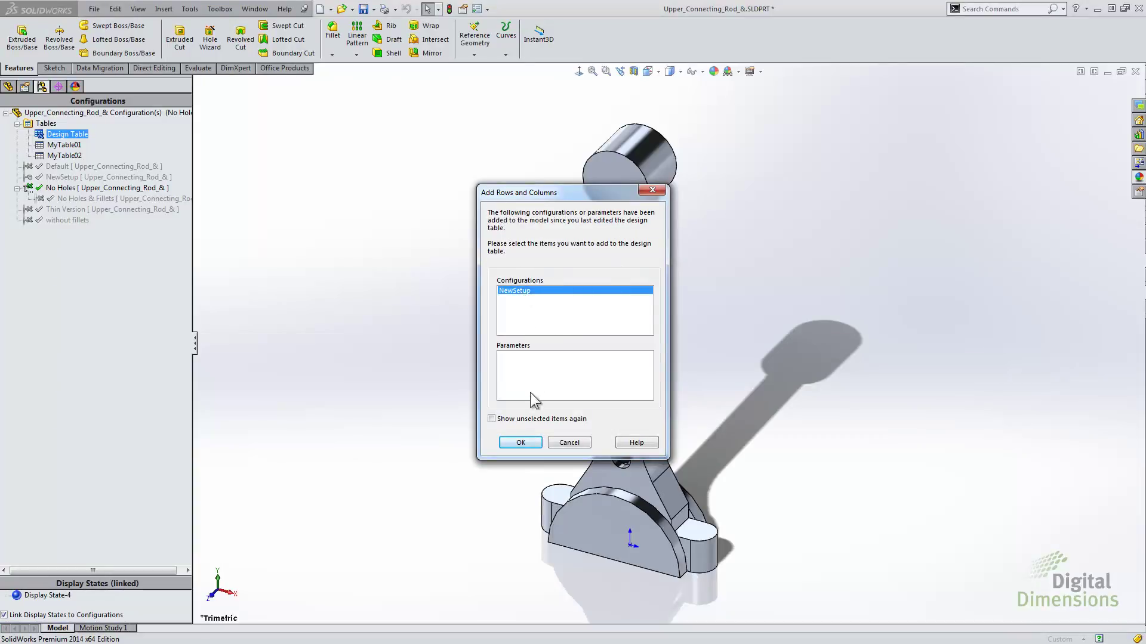
pyautogui.click(521, 442)
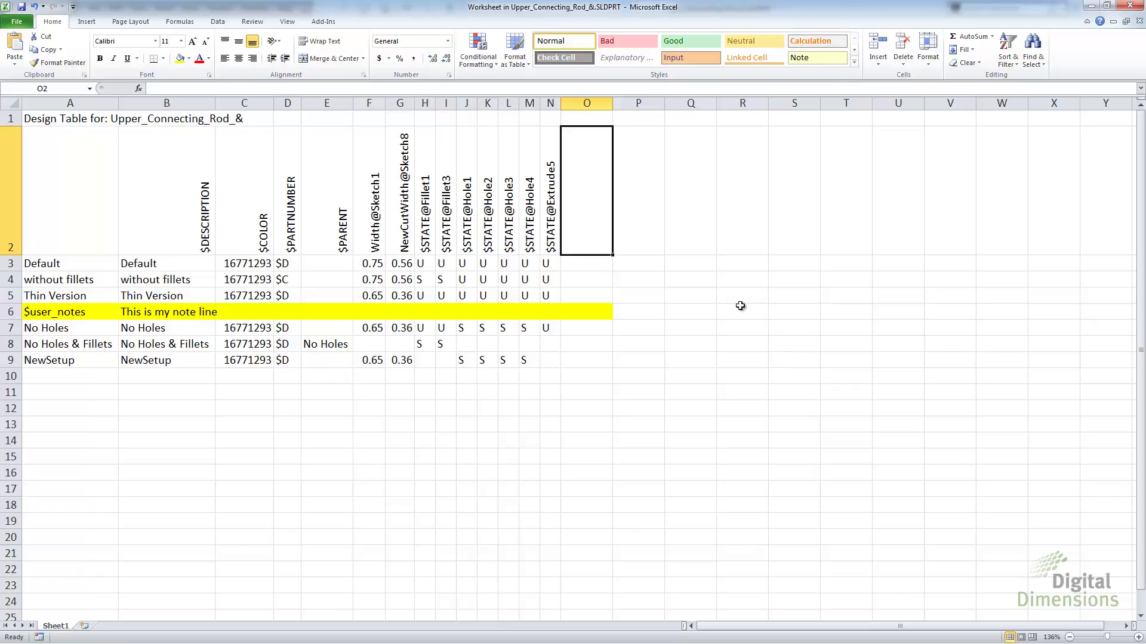
# Step: Zoom the sheet out and close the Excel design table window
pyautogui.click(739, 327)
pyautogui.keyDown('ctrl'); pyautogui.scroll(-2, 742, 328); pyautogui.keyUp('ctrl')
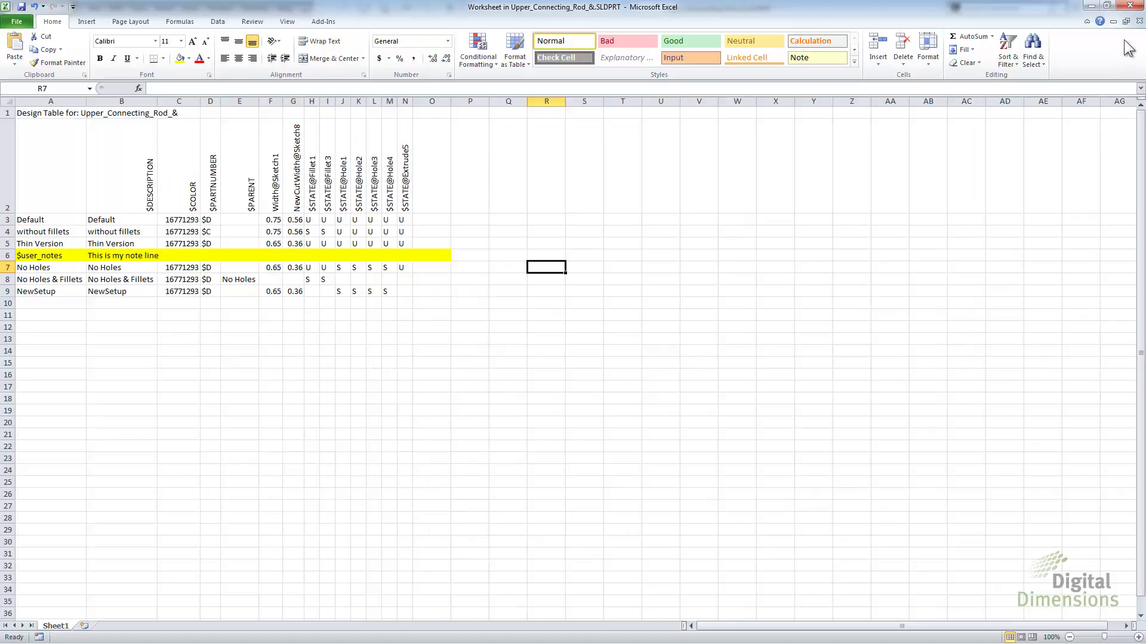
pyautogui.click(1126, 8)
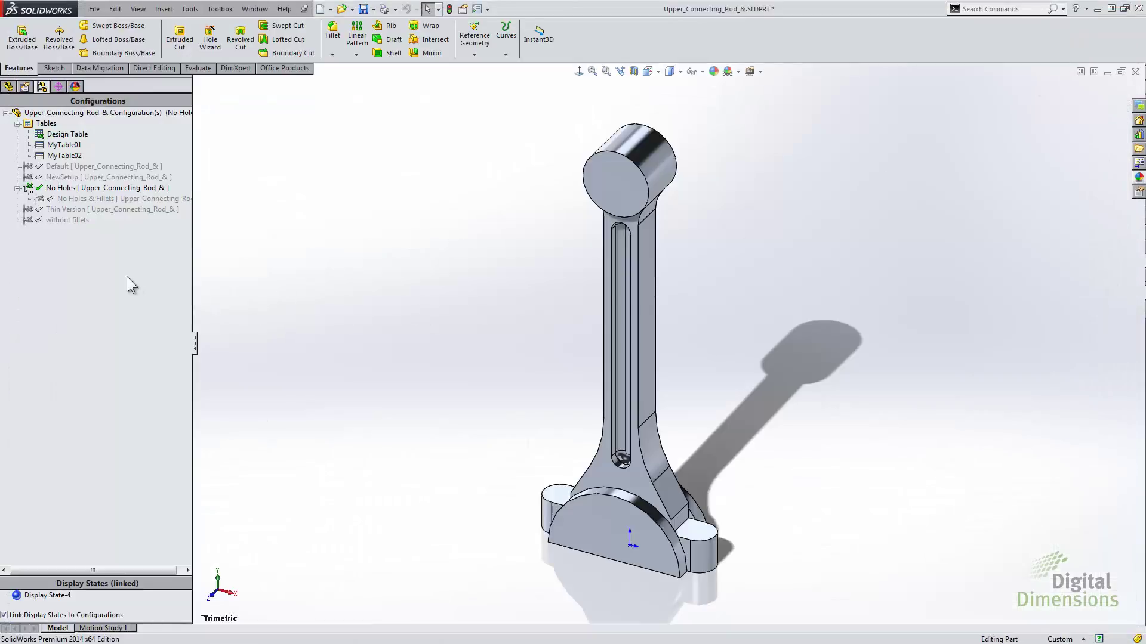
# Step: Make Default the active configuration
pyautogui.click(62, 177)
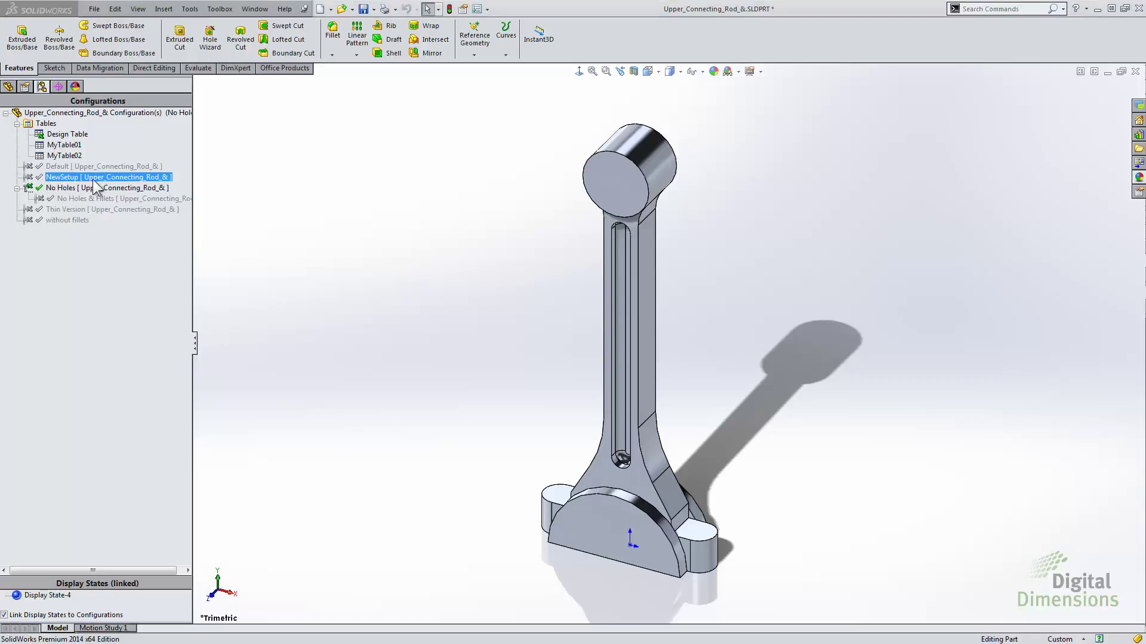
pyautogui.click(237, 172)
pyautogui.click(68, 167)
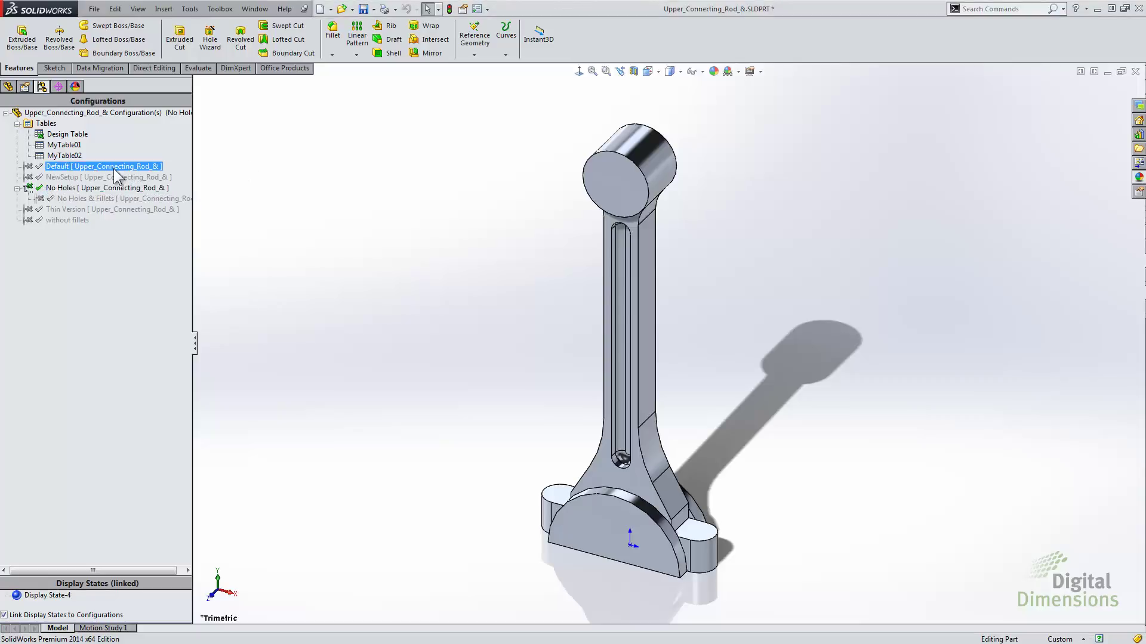
pyautogui.doubleClick(59, 166)
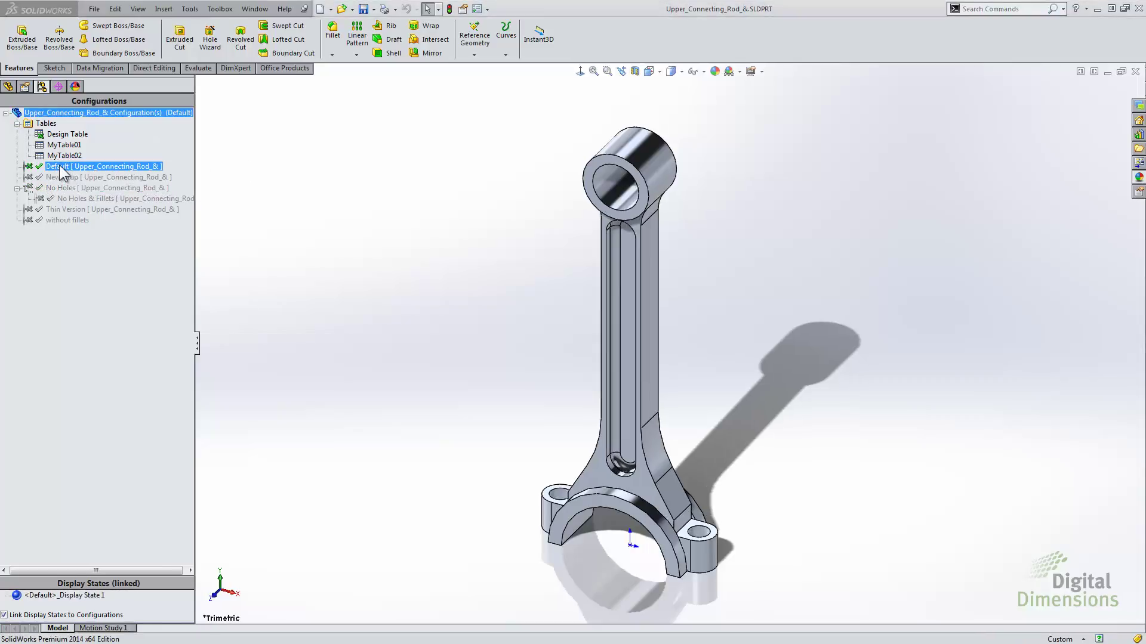
pyautogui.click(53, 177)
pyautogui.click(39, 220)
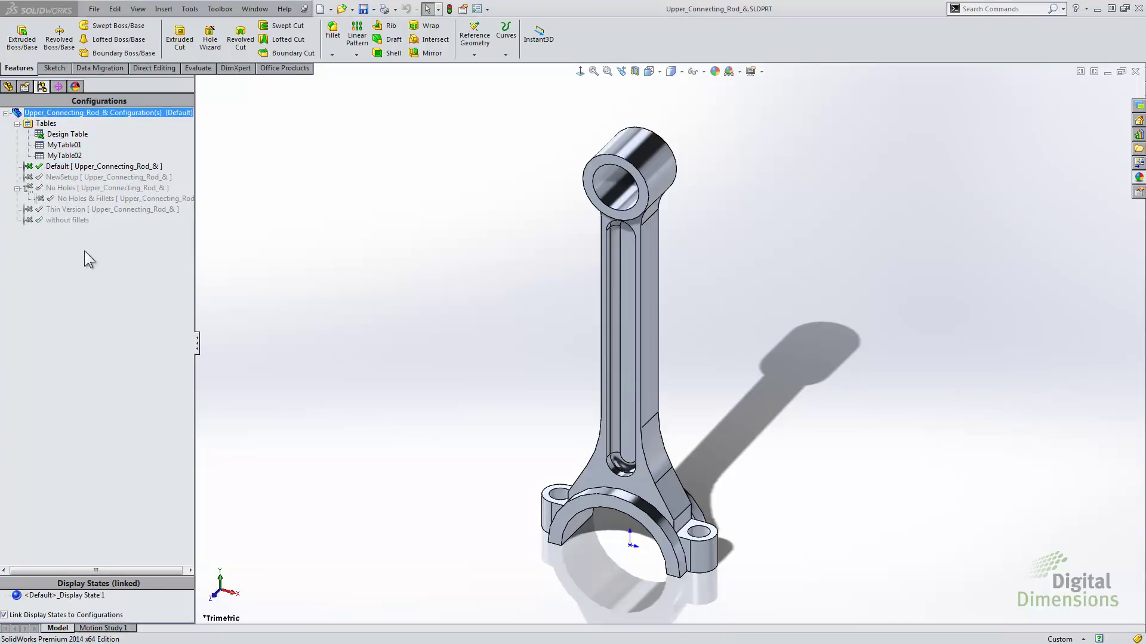
# Step: Remove rebuild/save marks and purge data for all configurations
pyautogui.rightClick(87, 120)
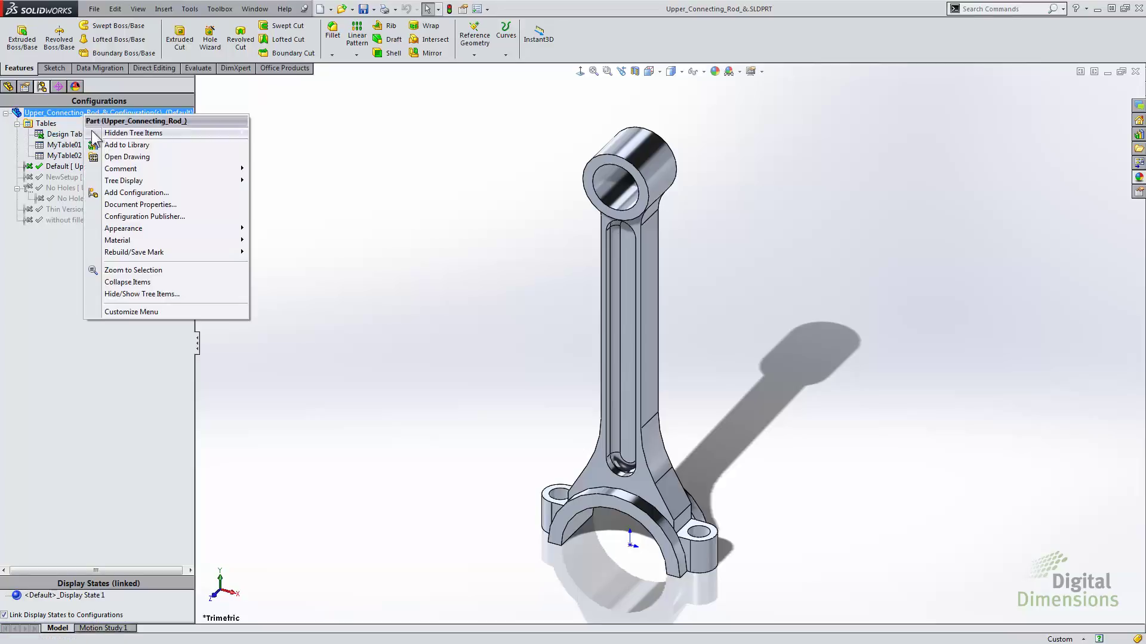
pyautogui.moveTo(126, 254)
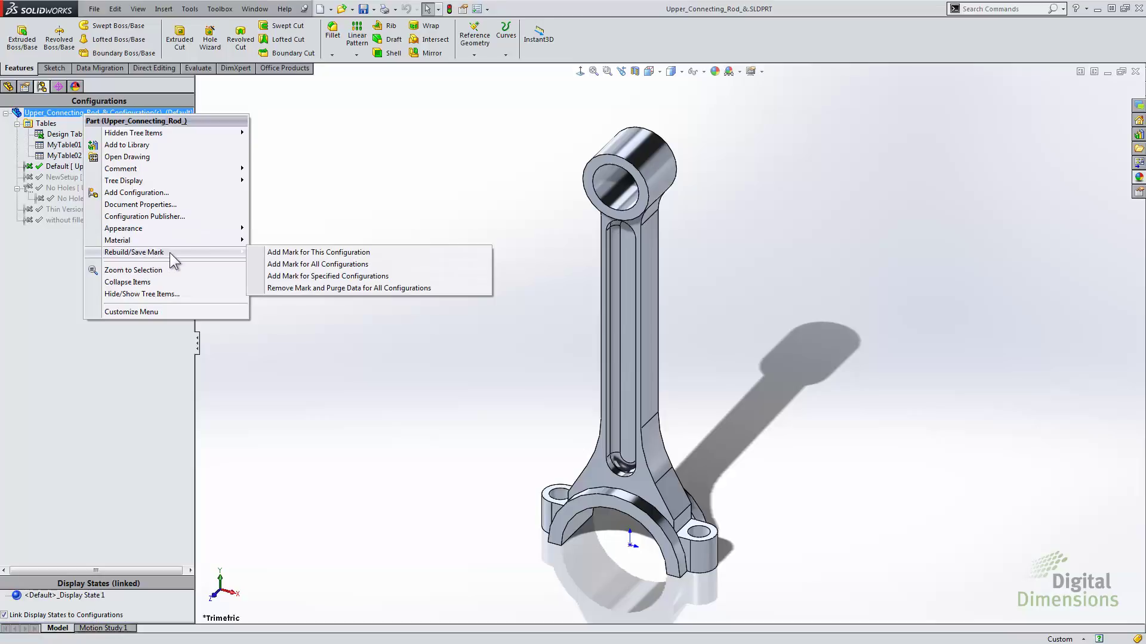
pyautogui.click(358, 289)
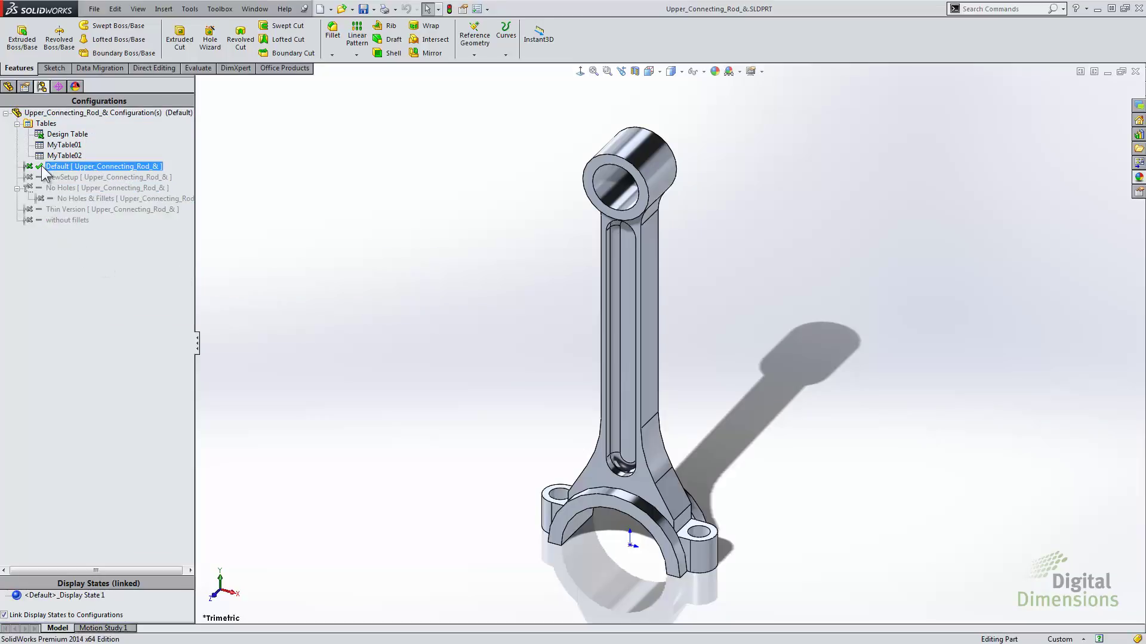
pyautogui.click(46, 210)
pyautogui.click(31, 222)
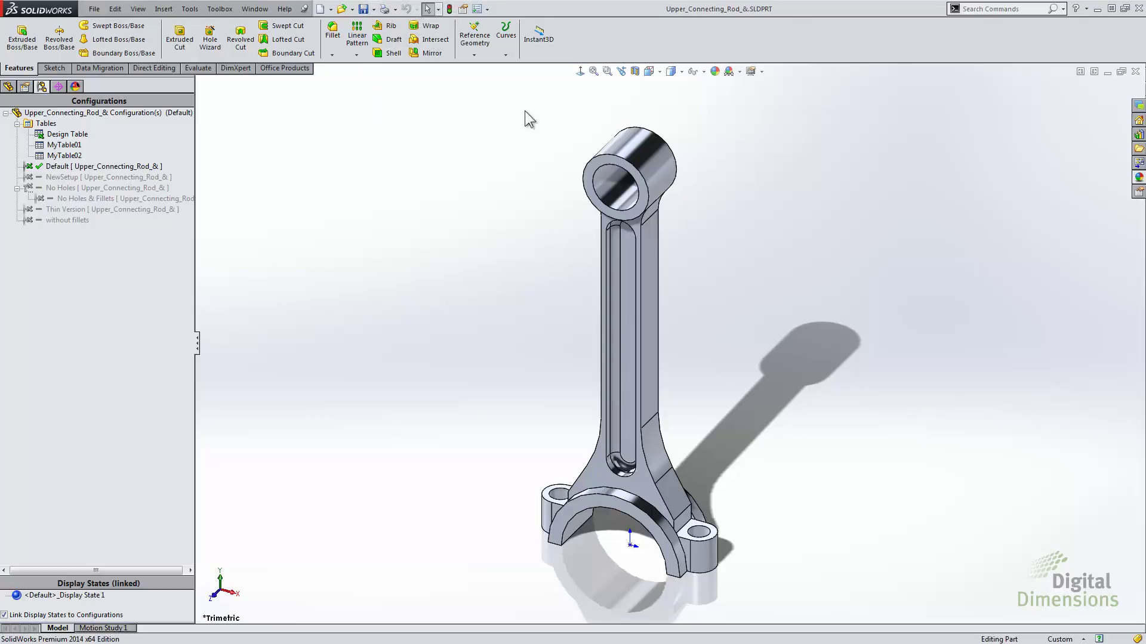
# Step: Reopen the Upper_Connecting_Rod part from recent documents and make NewSetup active
pyautogui.click(1136, 71)
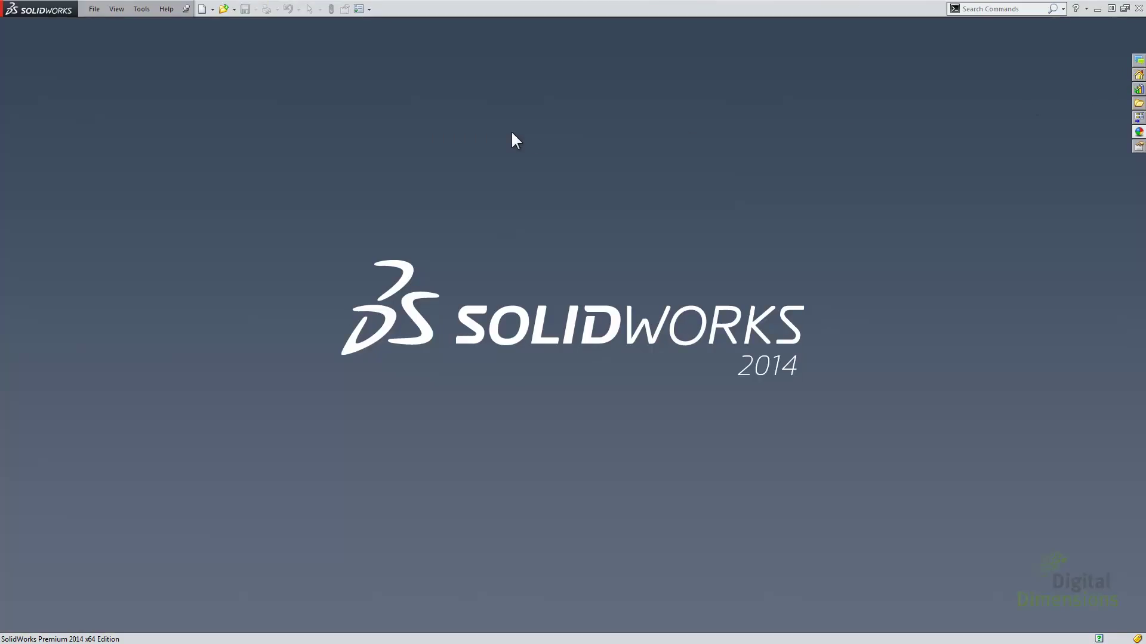
pyautogui.press('r')
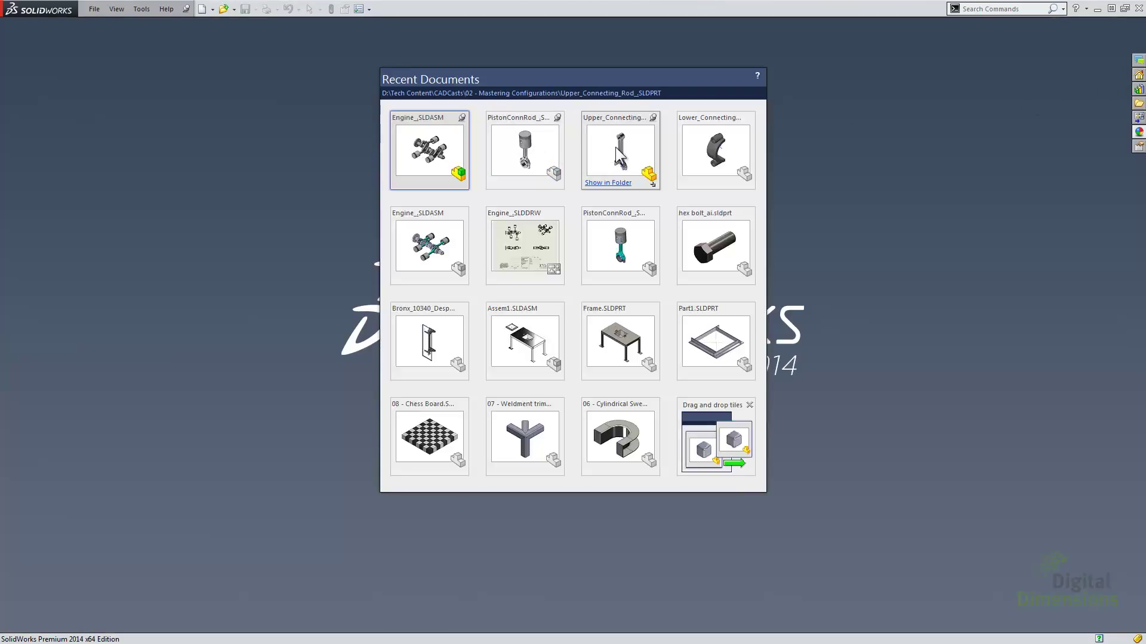
pyautogui.click(616, 148)
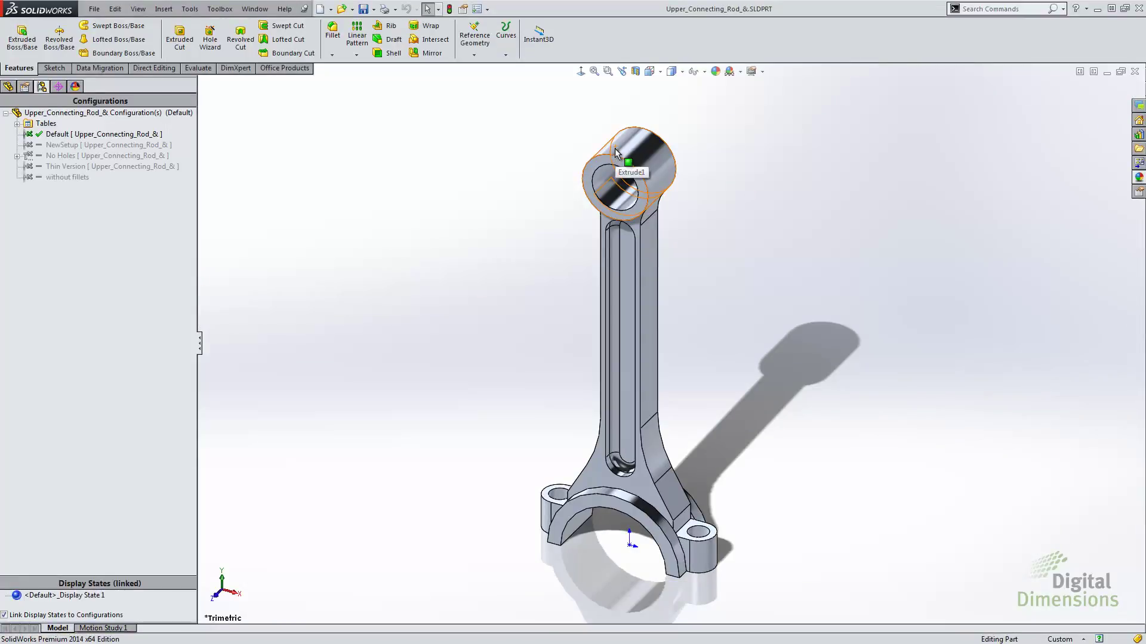
pyautogui.doubleClick(57, 177)
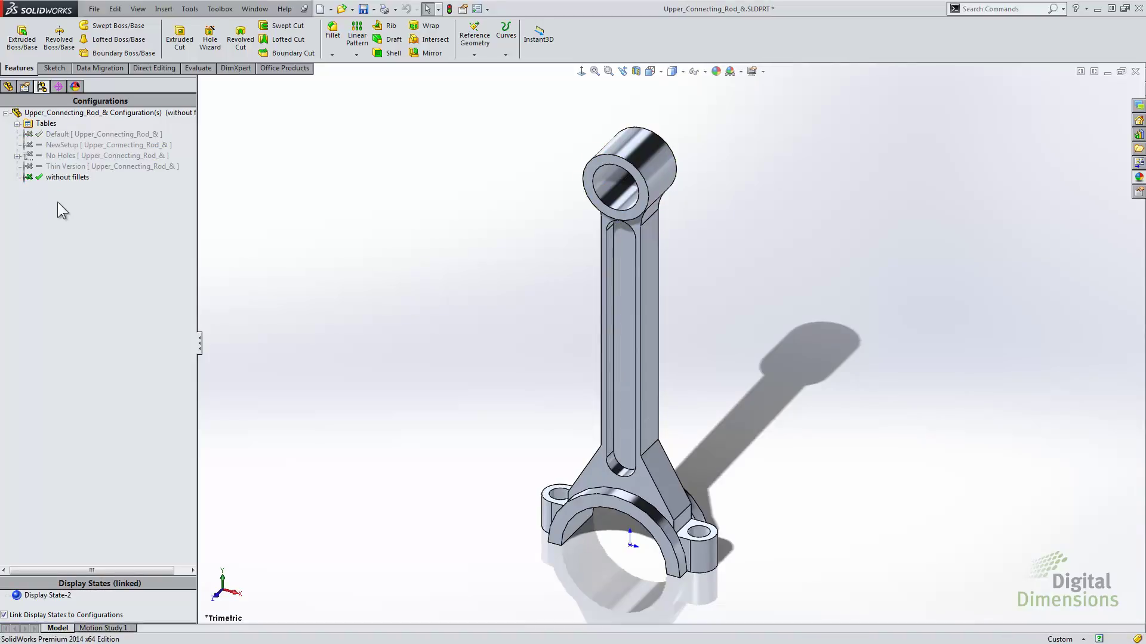
pyautogui.click(60, 145)
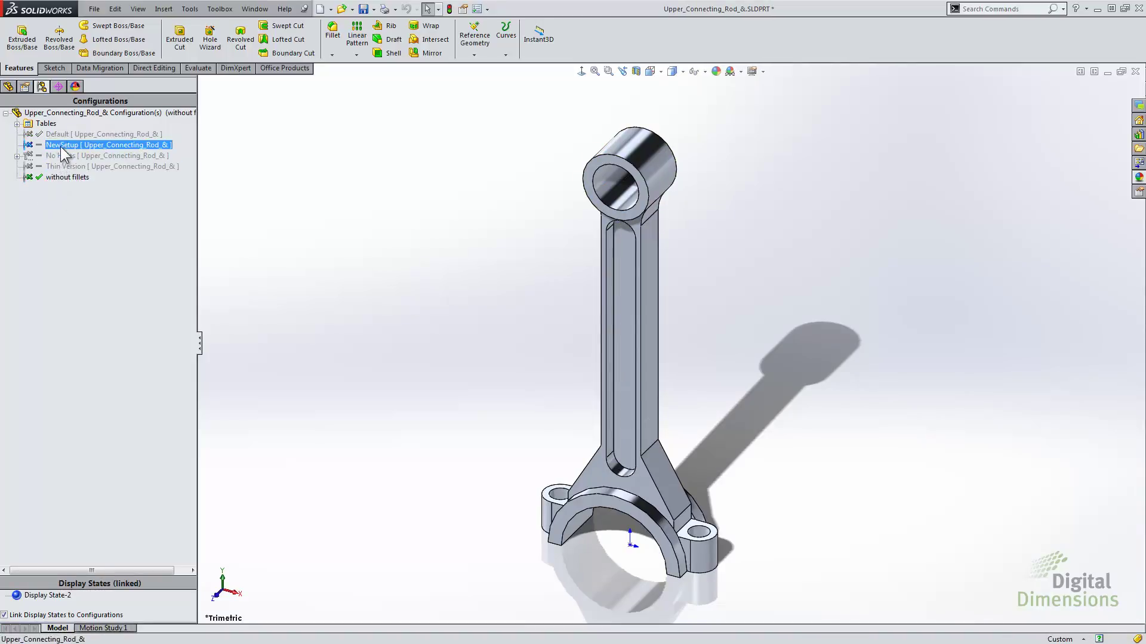
pyautogui.doubleClick(60, 146)
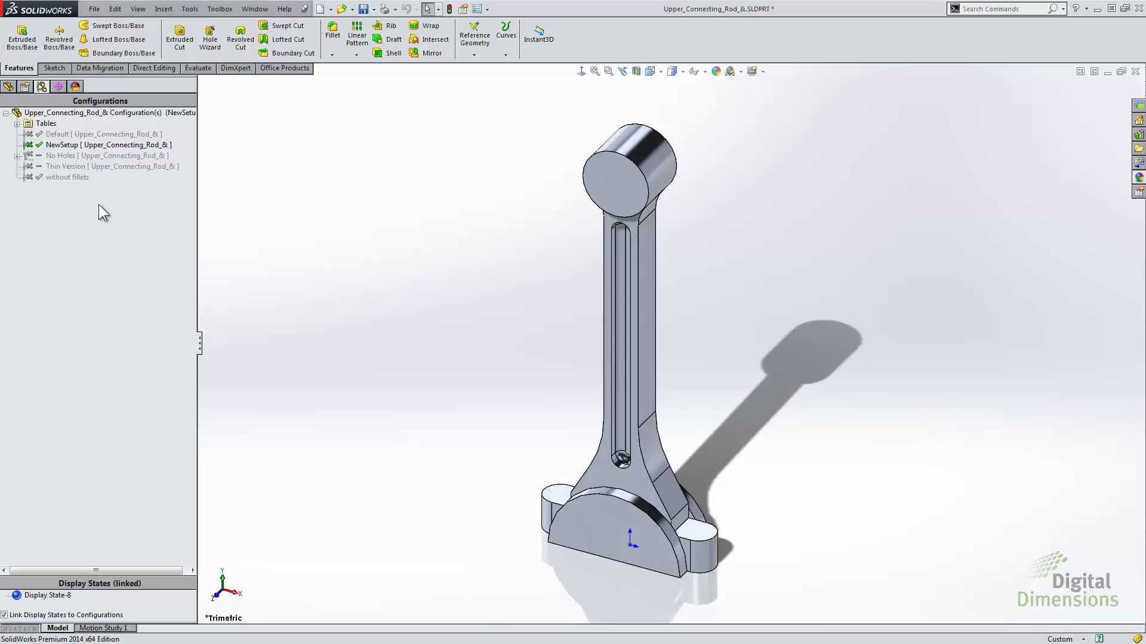
# Step: Give NewSetup a rebuild/save mark, reactivate Default, and save the part
pyautogui.rightClick(105, 113)
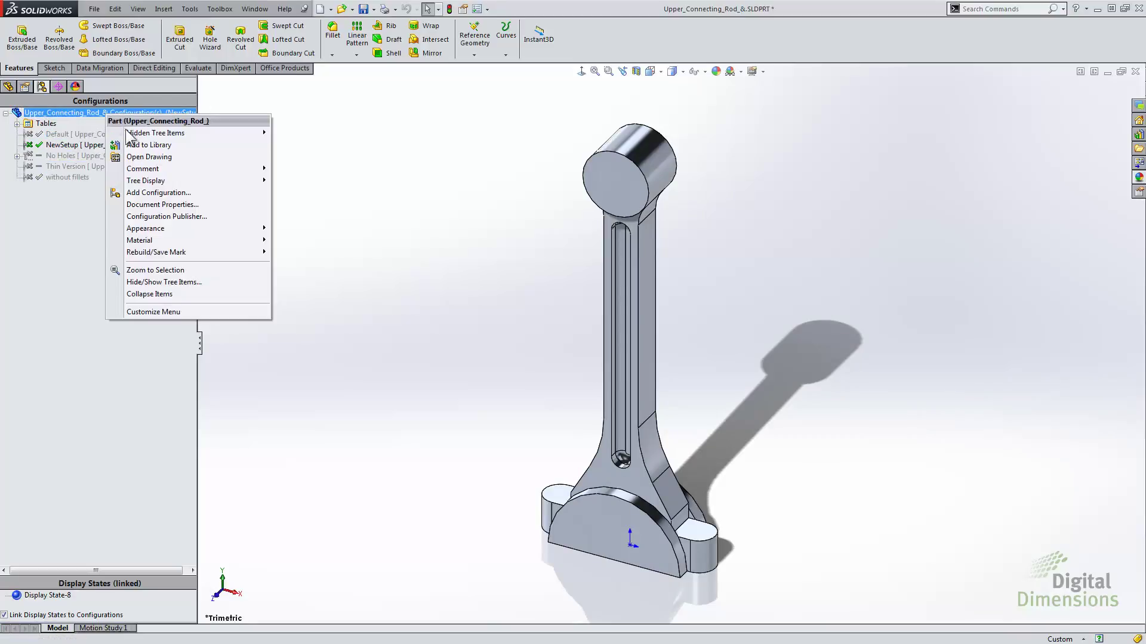
pyautogui.moveTo(162, 251)
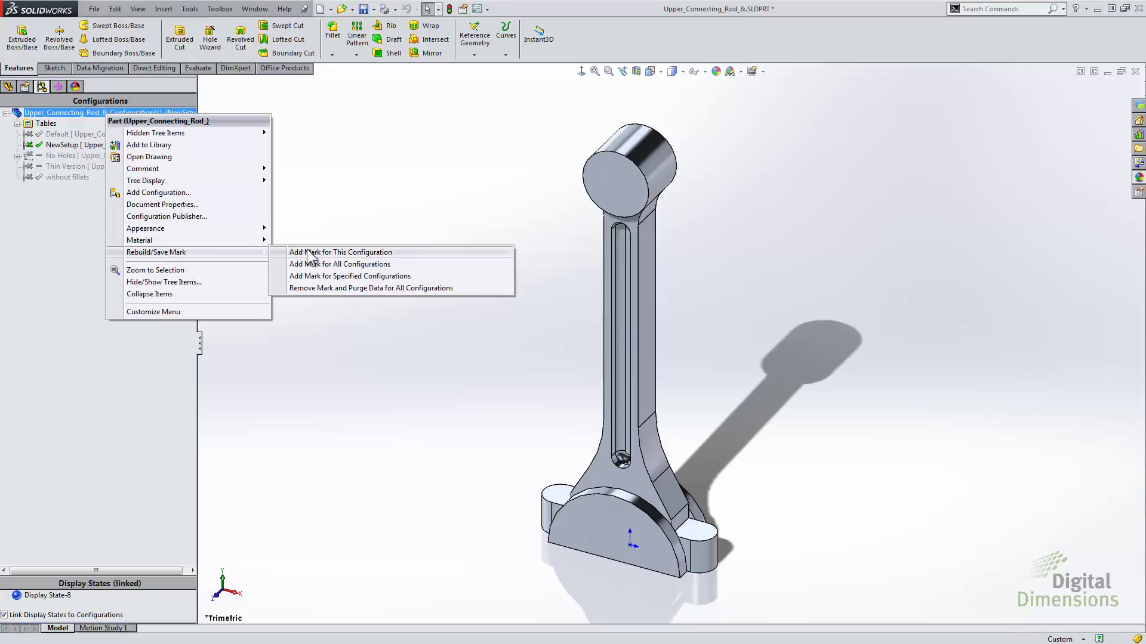
pyautogui.click(104, 230)
pyautogui.rightClick(57, 145)
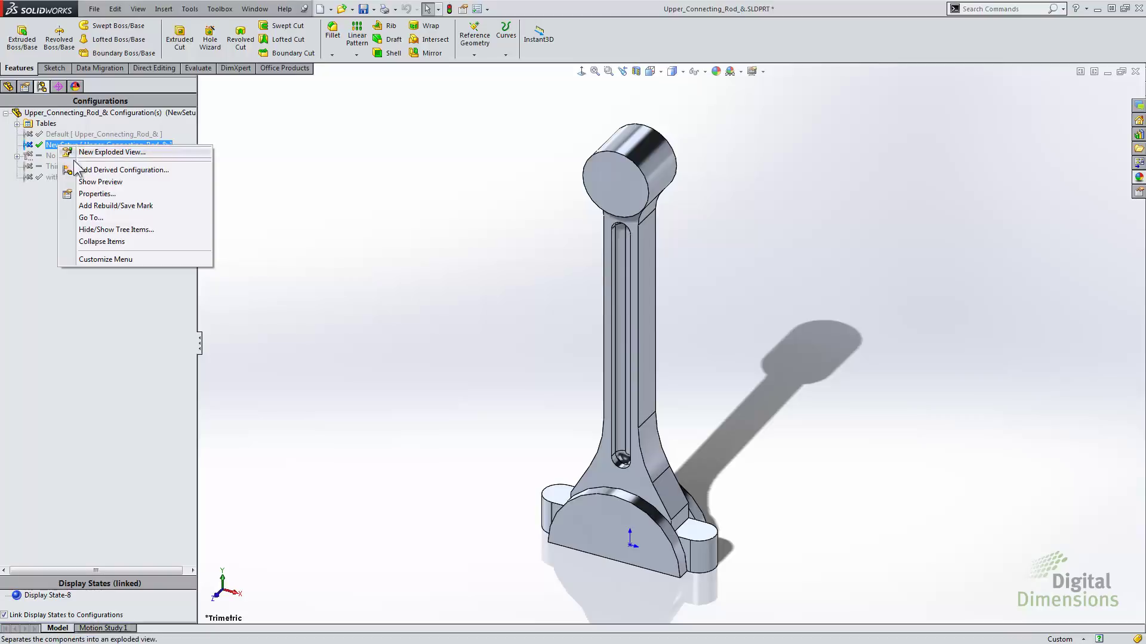
pyautogui.click(107, 205)
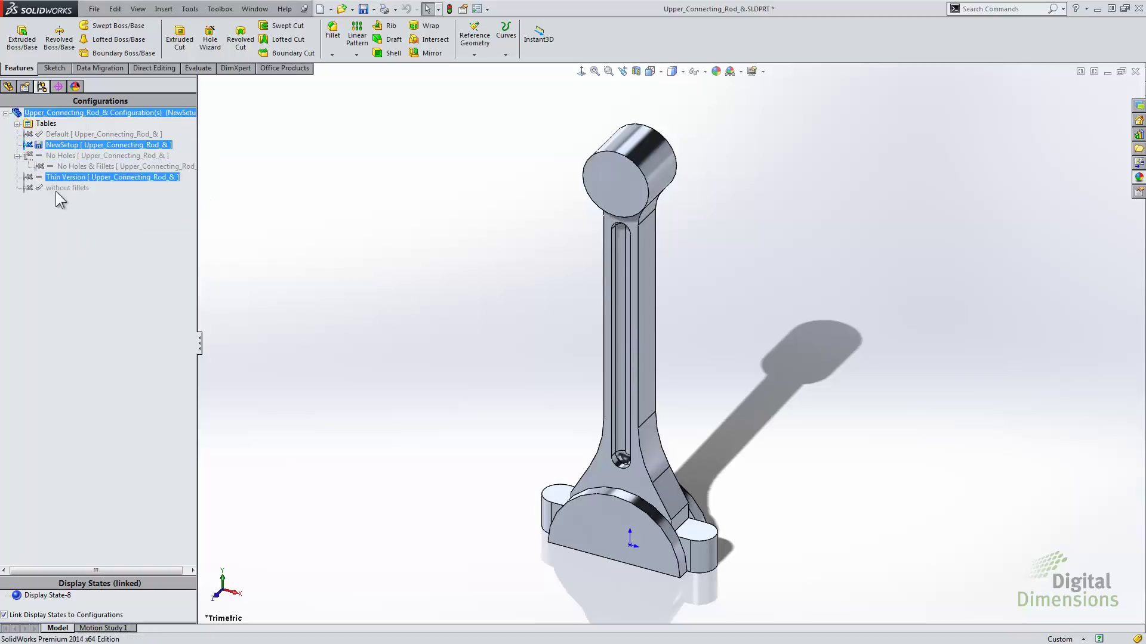
pyautogui.doubleClick(103, 133)
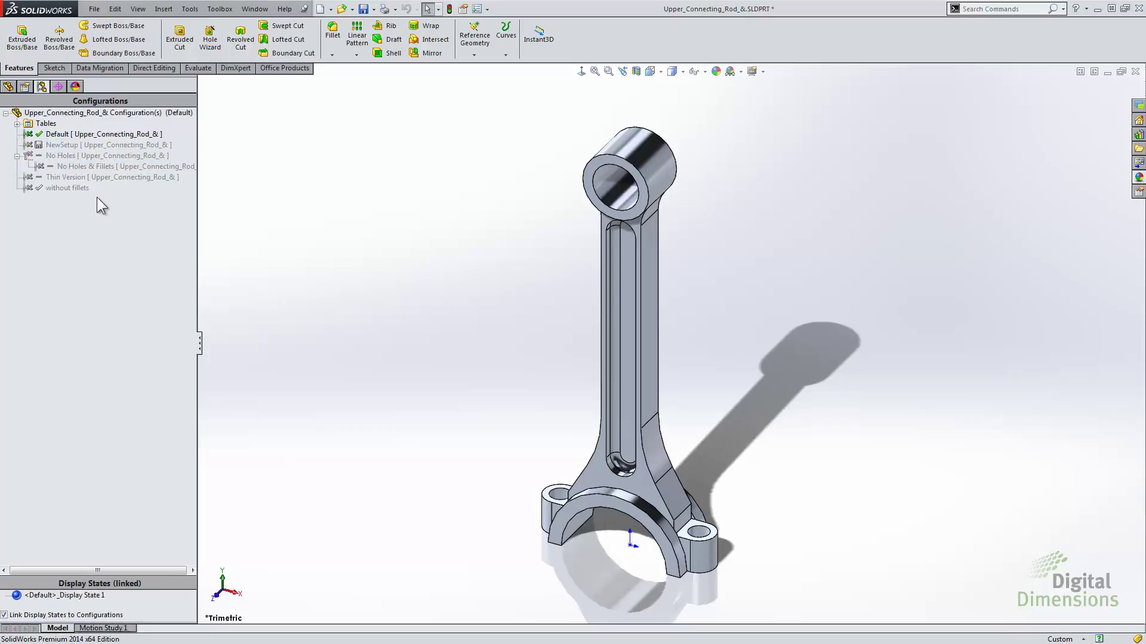
pyautogui.click(363, 8)
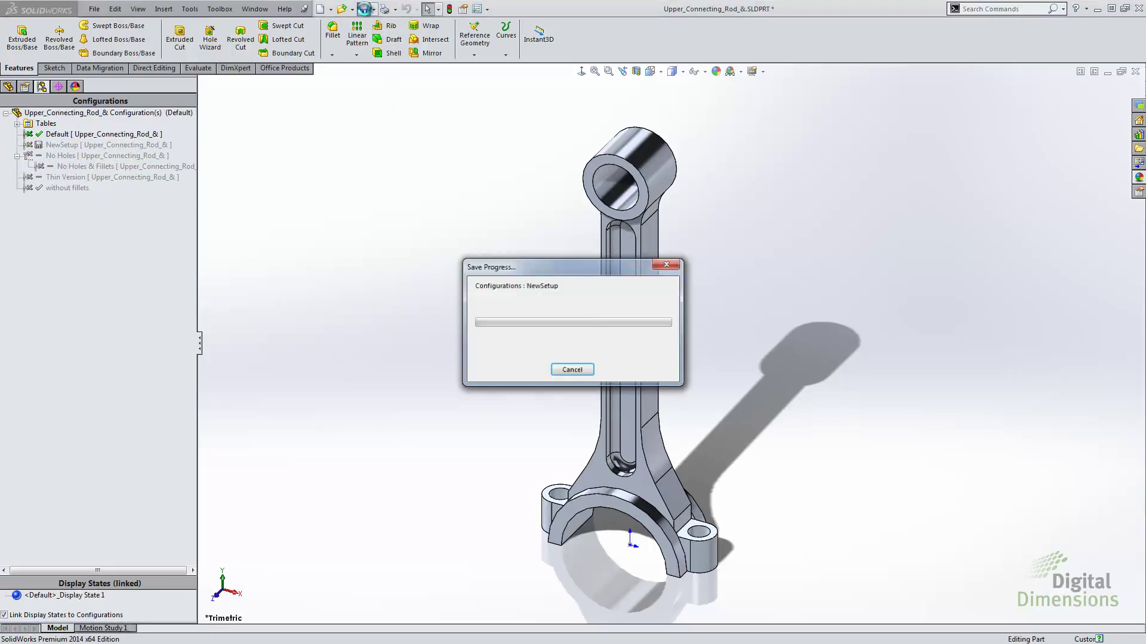
# Step: Reopen the Upper_Connecting_Rod part and switch to NewSetup, then back to Default
pyautogui.click(1135, 71)
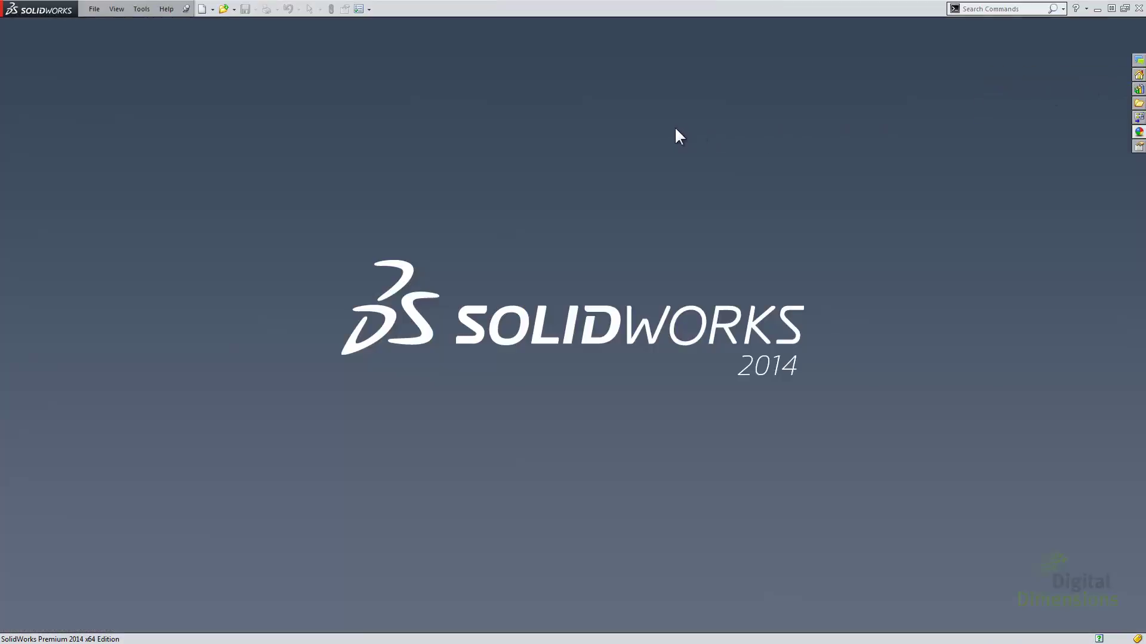
pyautogui.press('r')
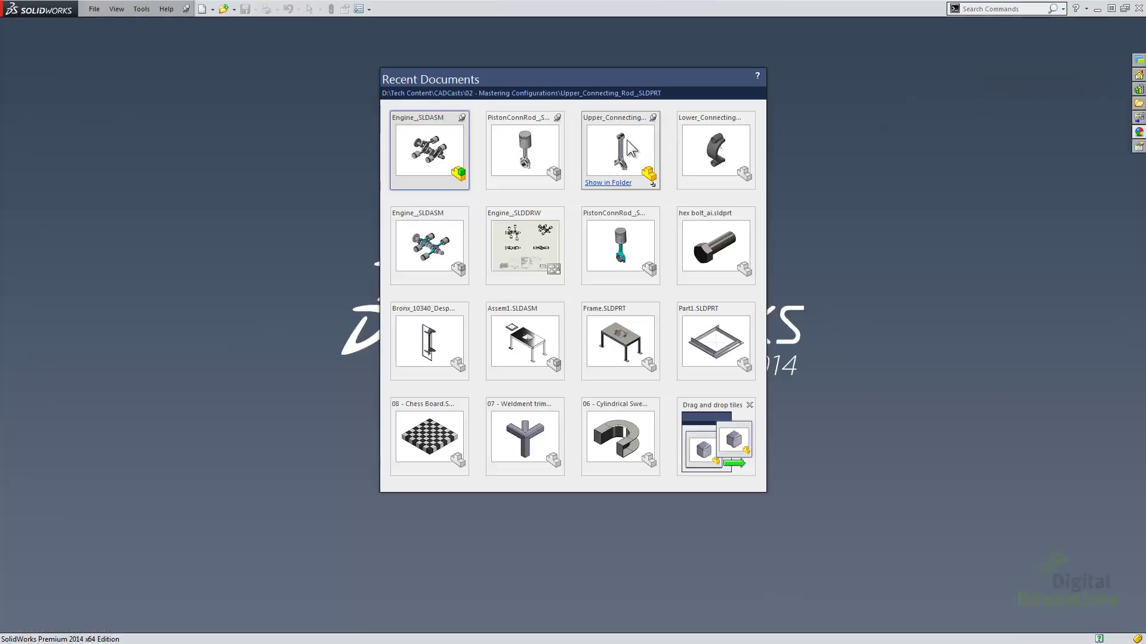
pyautogui.click(628, 146)
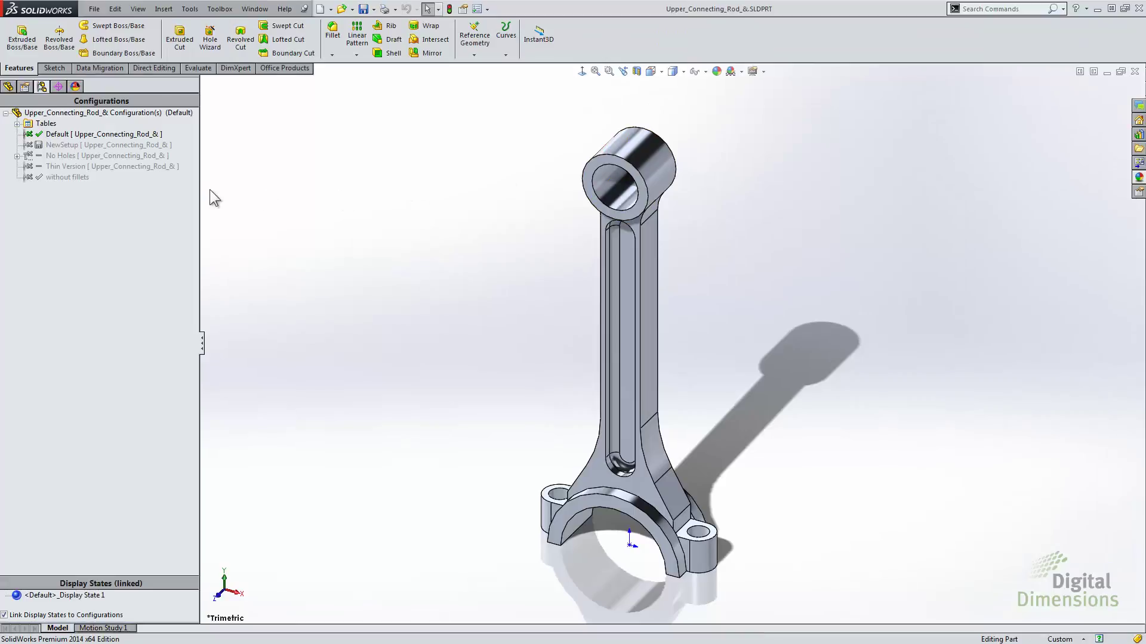
pyautogui.click(56, 134)
pyautogui.click(46, 145)
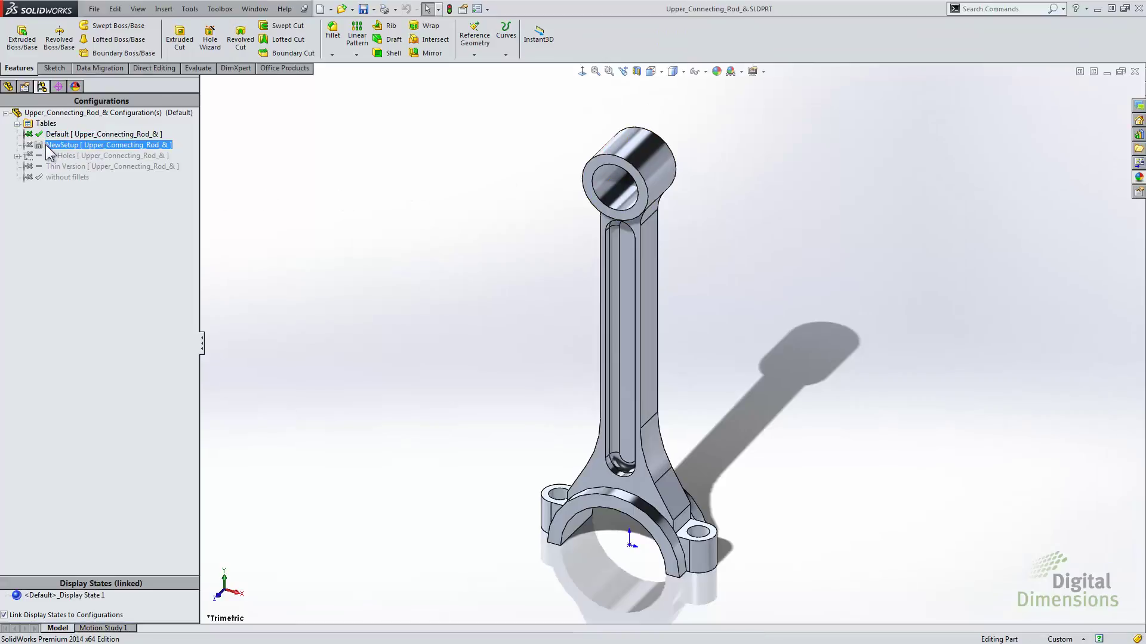
pyautogui.doubleClick(63, 146)
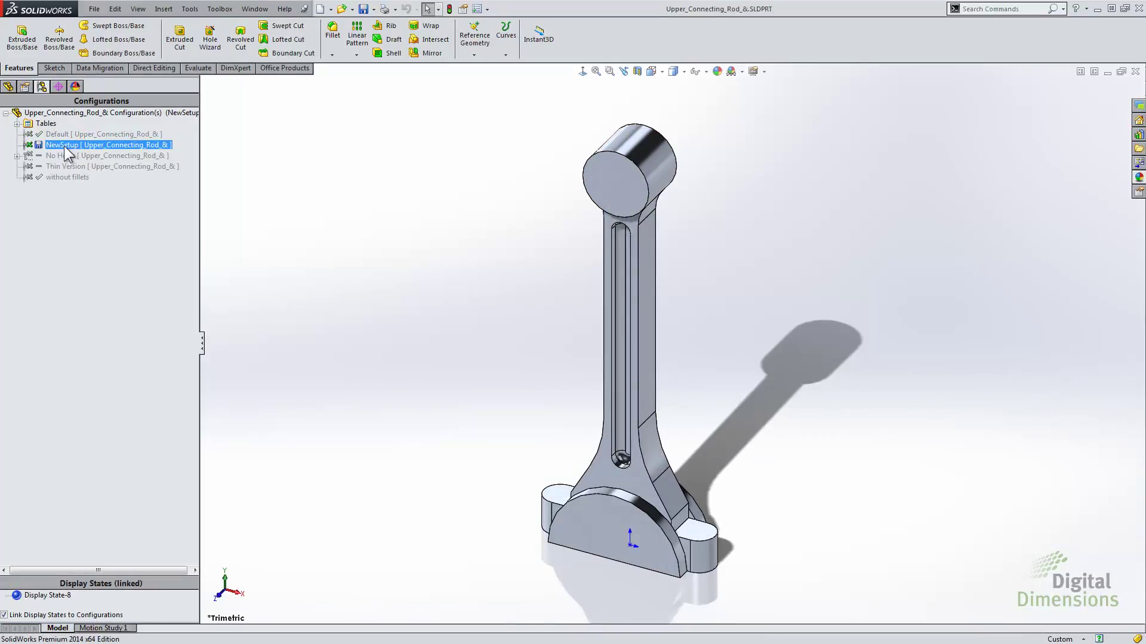
pyautogui.doubleClick(63, 134)
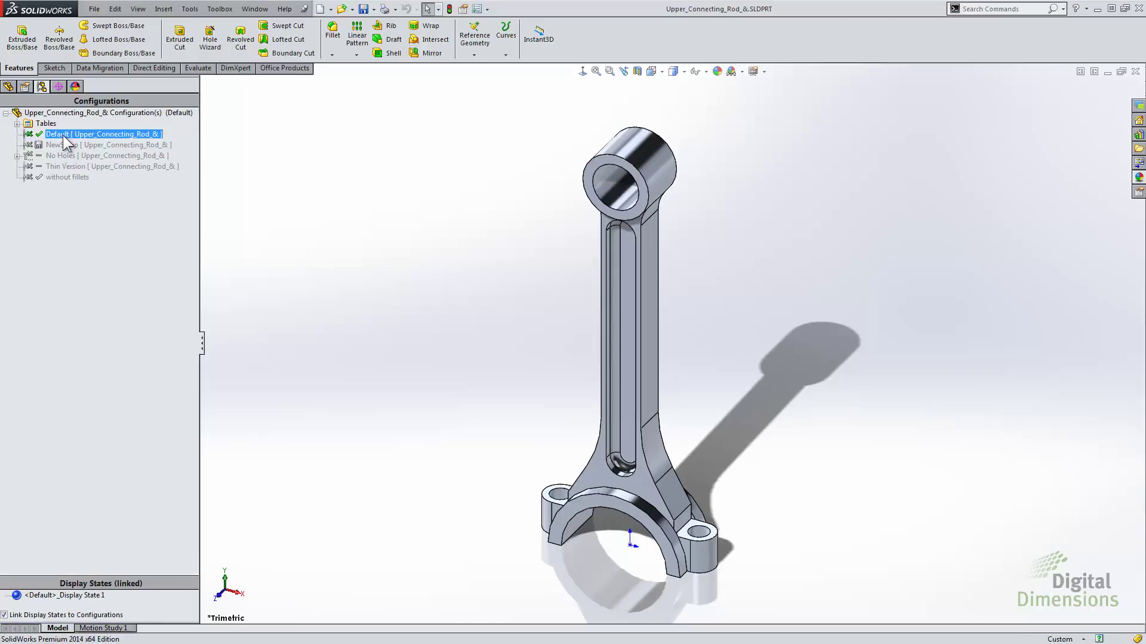
# Step: Add rebuild/save marks to all configurations, save the part, and close it
pyautogui.rightClick(57, 115)
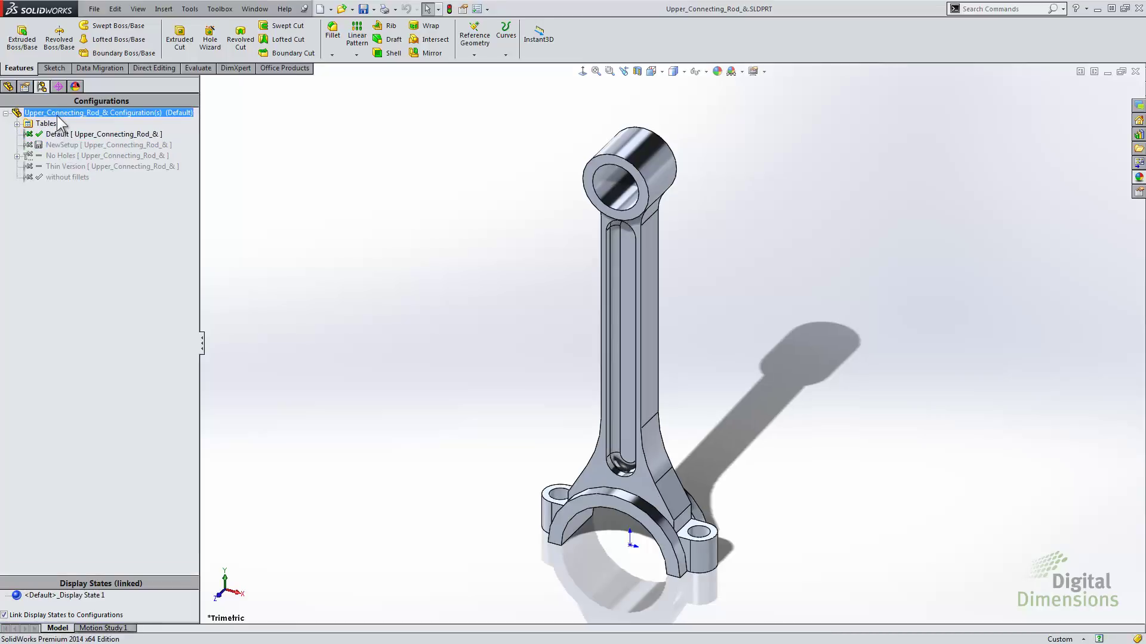
pyautogui.moveTo(136, 255)
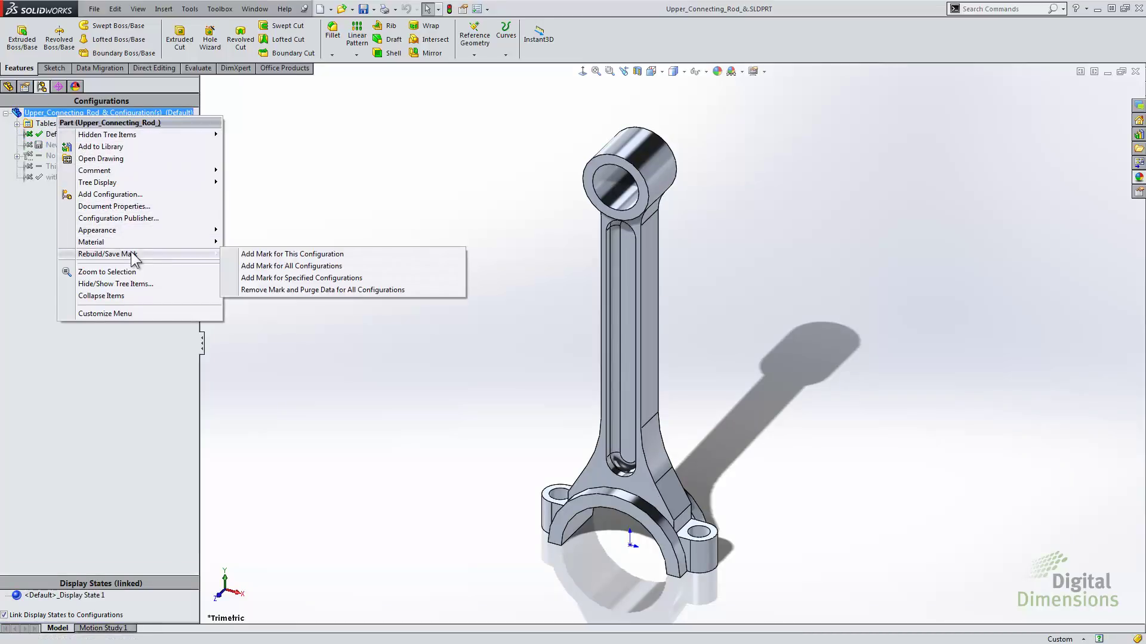
pyautogui.click(307, 268)
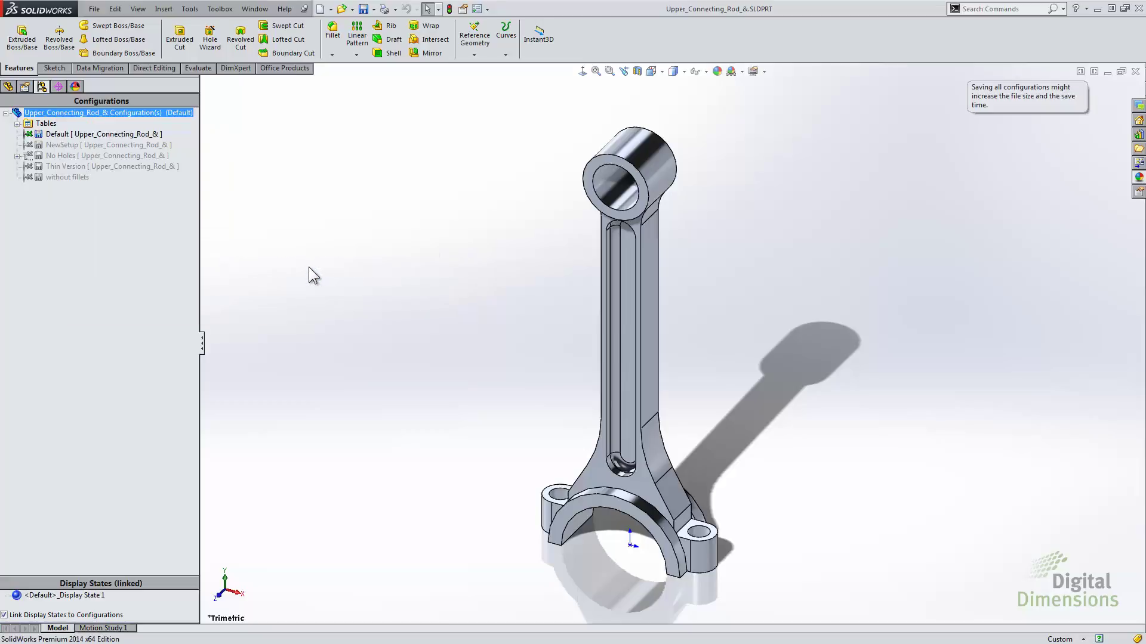
pyautogui.click(363, 9)
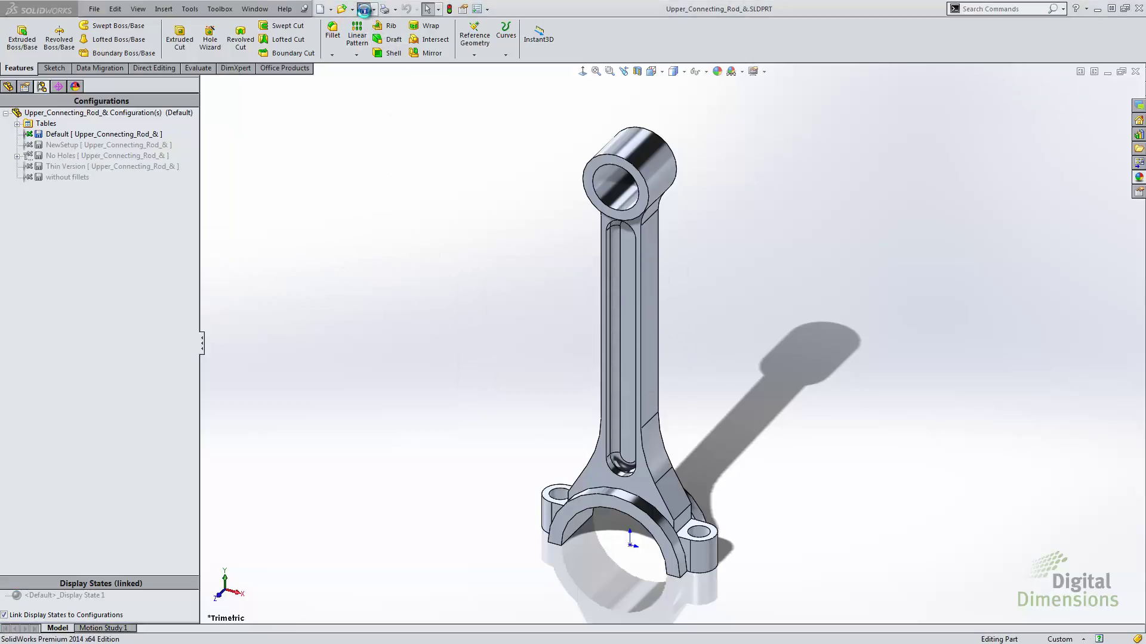
pyautogui.click(17, 155)
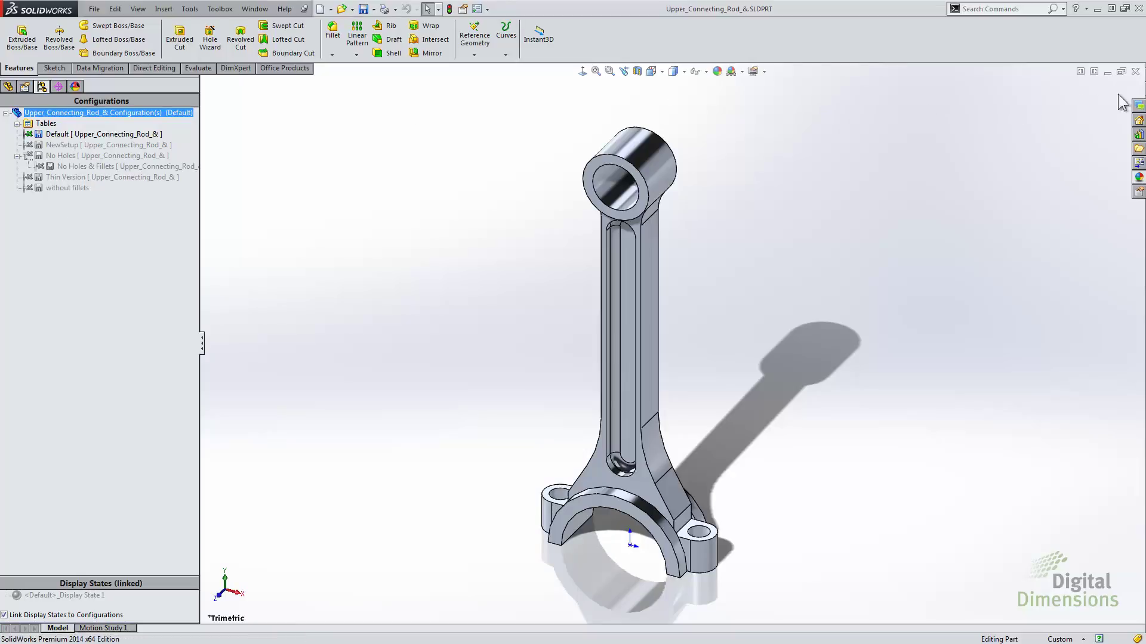
pyautogui.click(1135, 71)
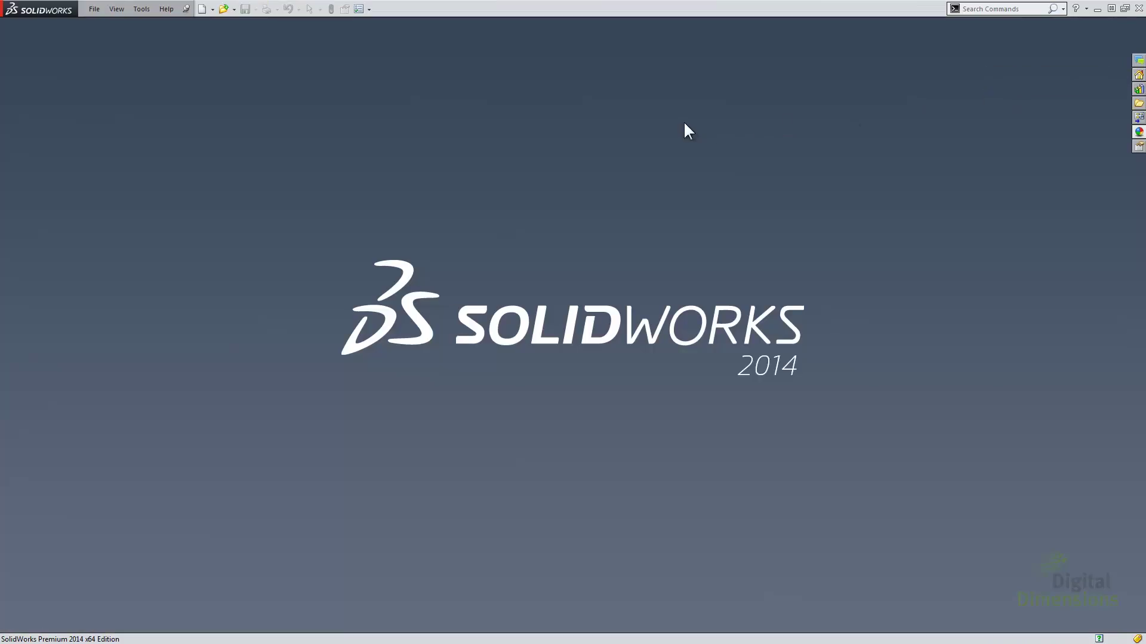
# Step: Reopen the part and switch through NewSetup, No Holes, Thin Version and without fillets
pyautogui.press('r')
pyautogui.click(632, 136)
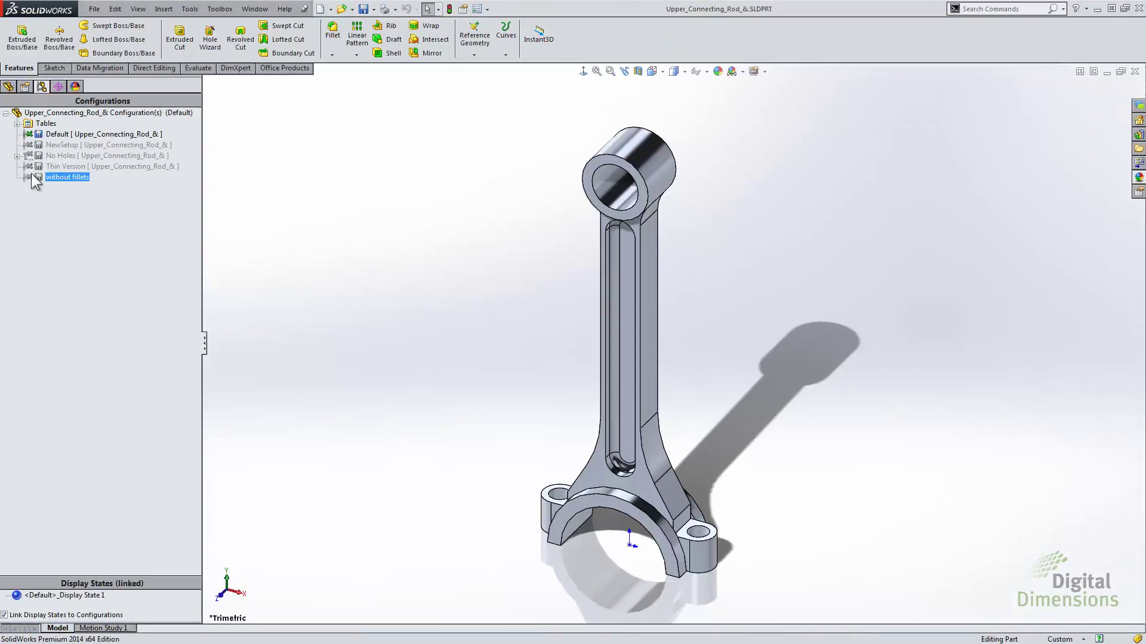
pyautogui.doubleClick(51, 147)
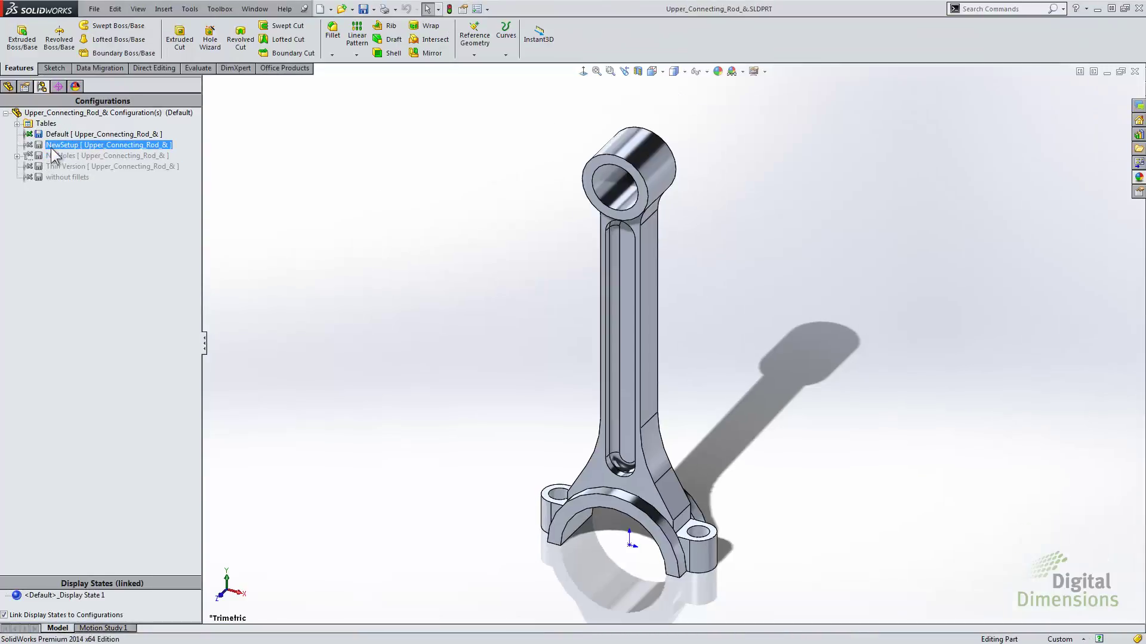
pyautogui.doubleClick(51, 154)
pyautogui.doubleClick(56, 166)
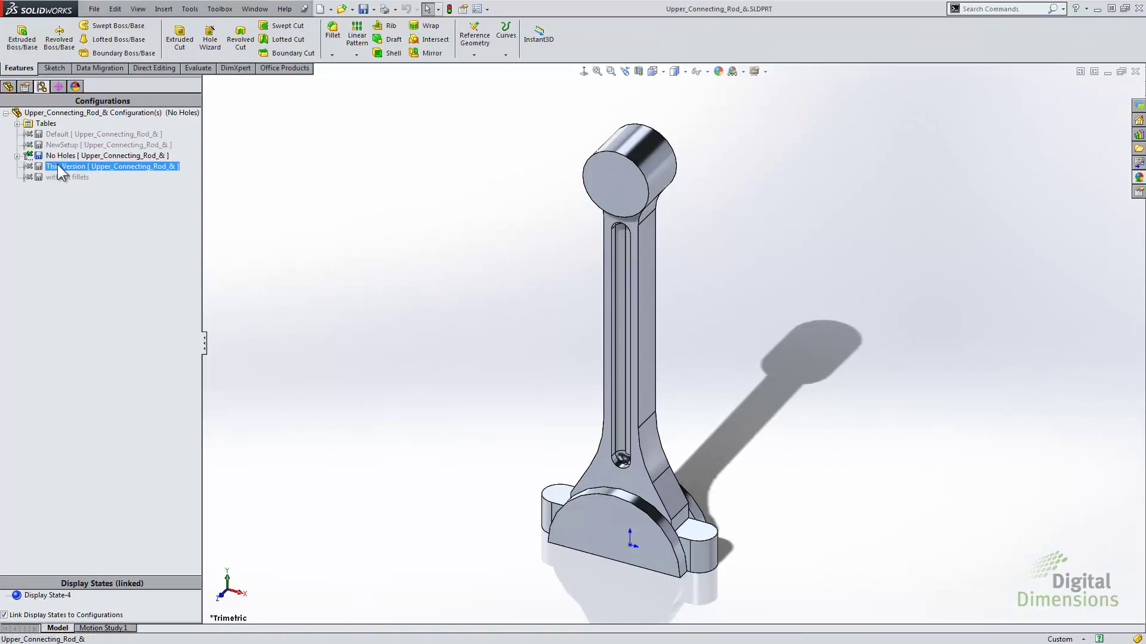
pyautogui.doubleClick(58, 178)
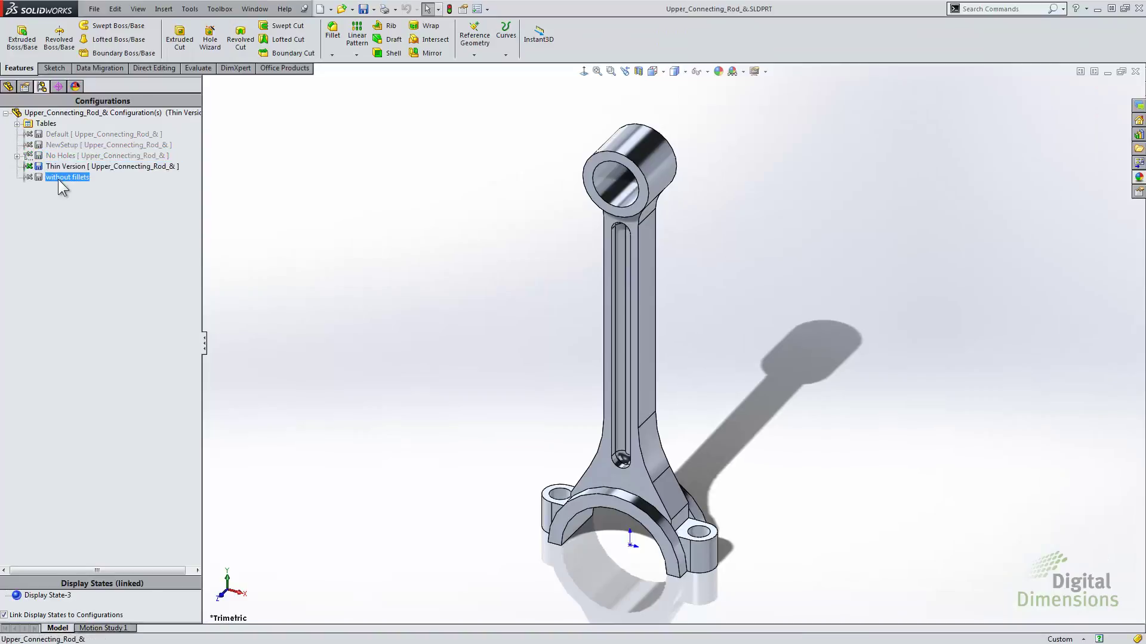
# Step: Make Default the active configuration again
pyautogui.click(63, 137)
pyautogui.doubleClick(63, 138)
pyautogui.rightClick(65, 136)
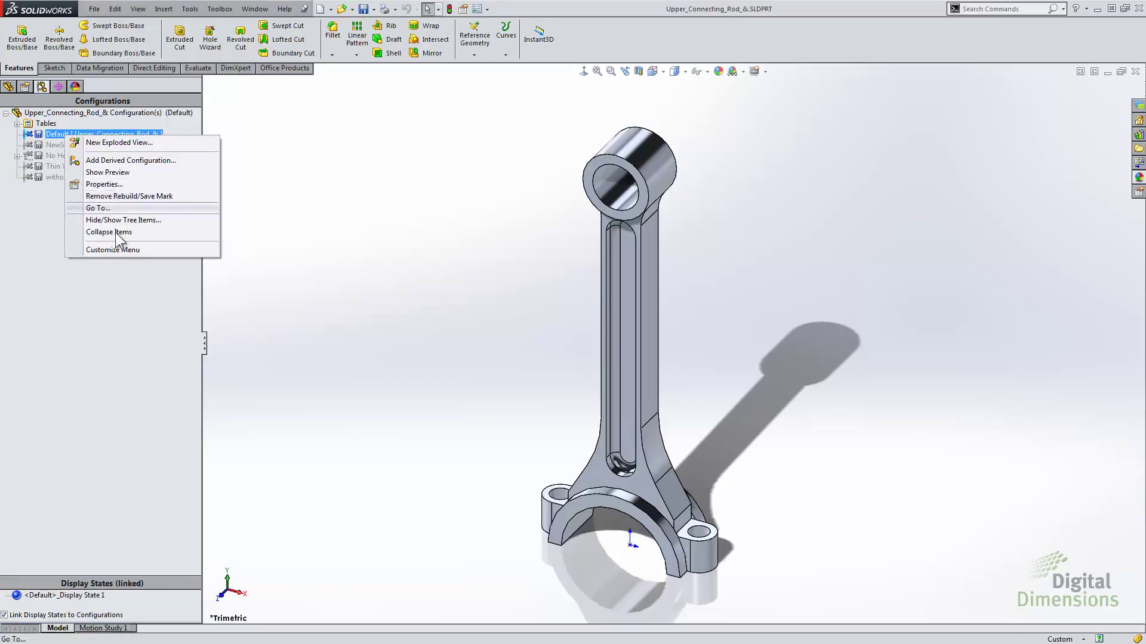
pyautogui.click(129, 290)
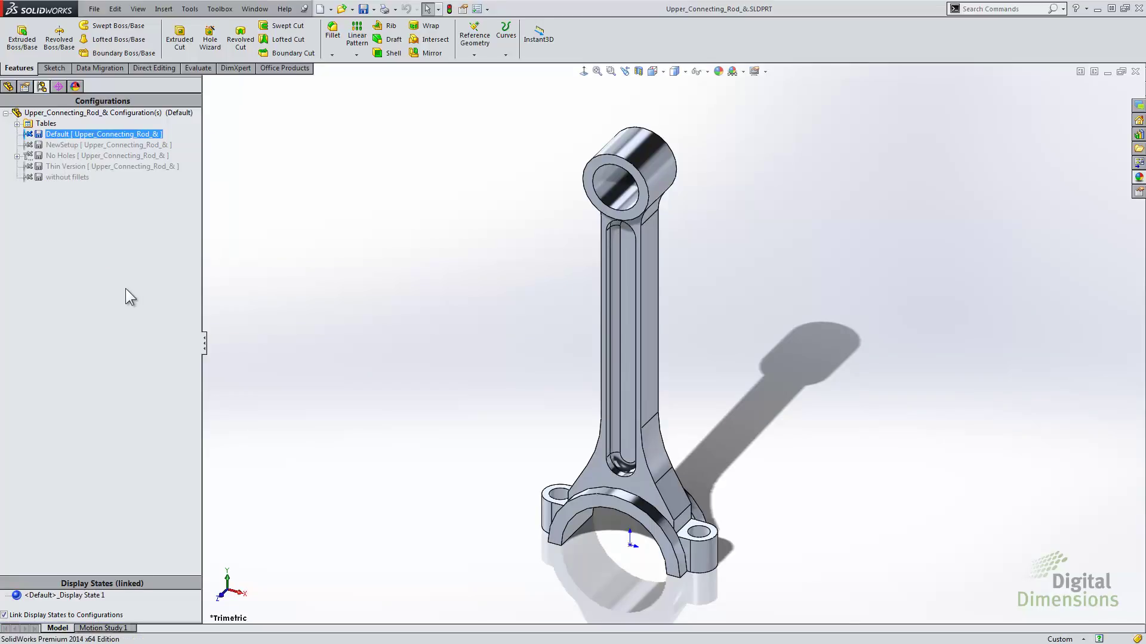
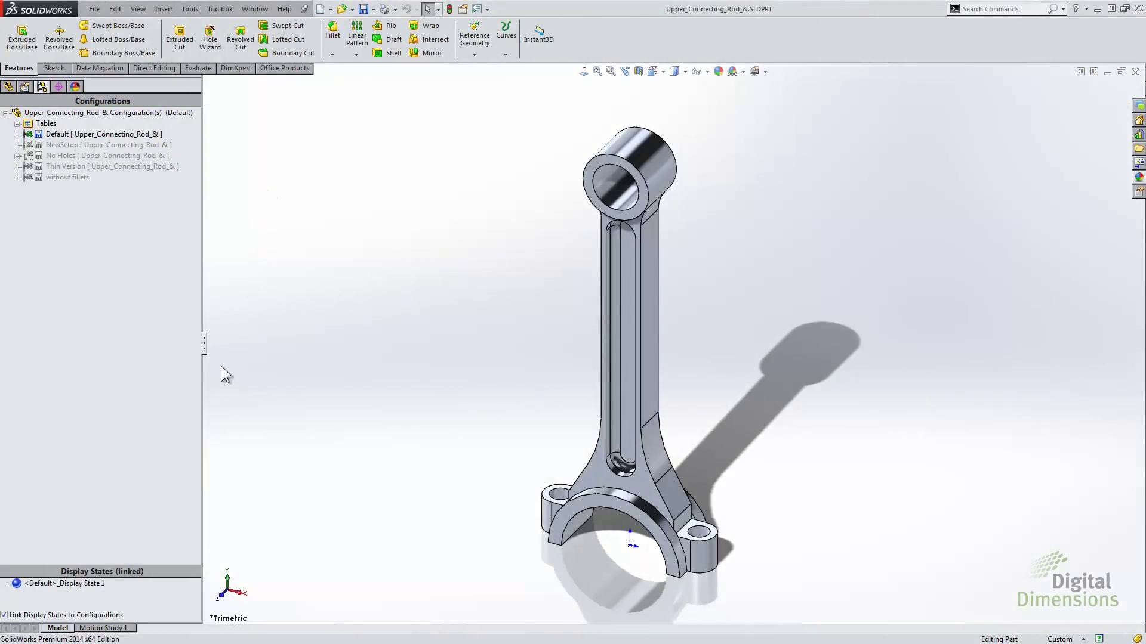
# Step: Enlarge the Display States pane, try NewSetup and No Holes, then reactivate Default
pyautogui.moveTo(109, 567); pyautogui.dragTo(127, 438)
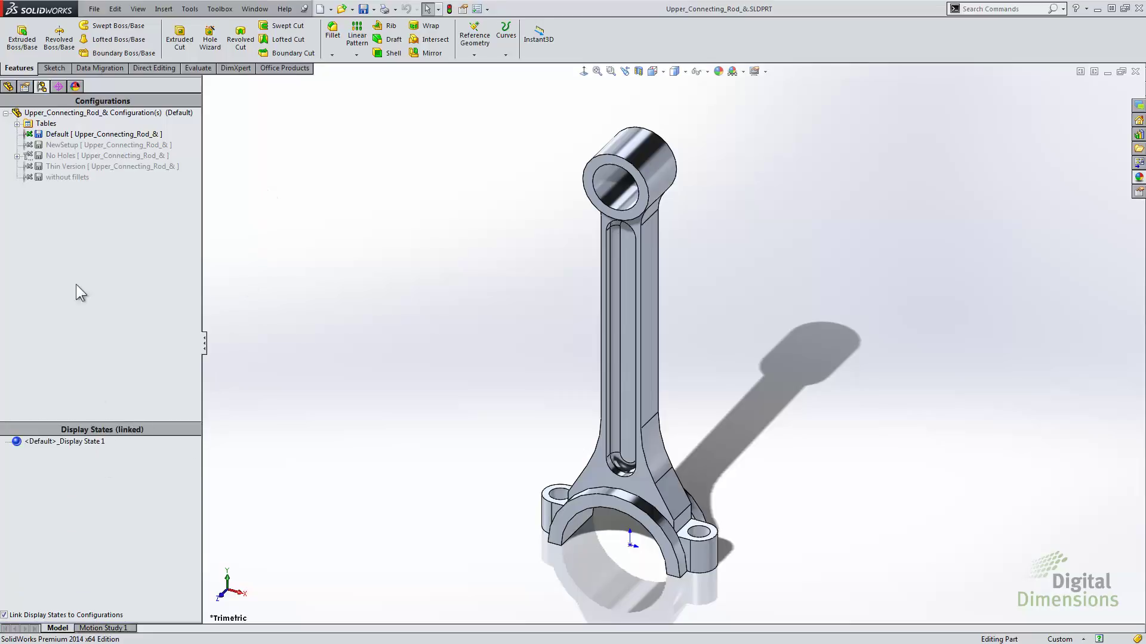
pyautogui.doubleClick(78, 145)
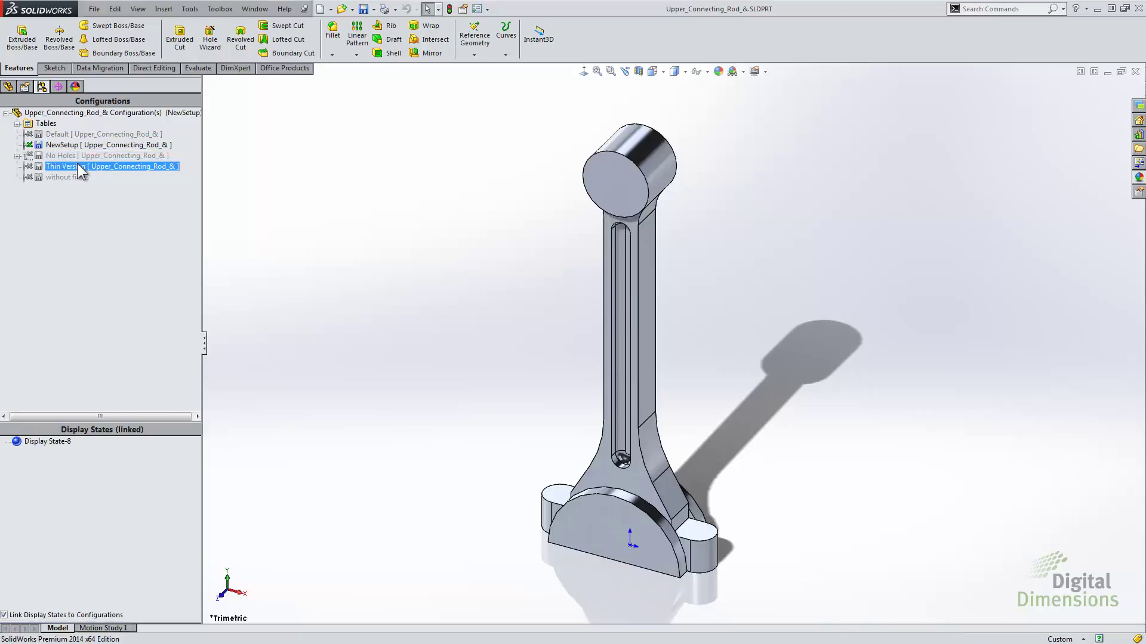
pyautogui.doubleClick(80, 155)
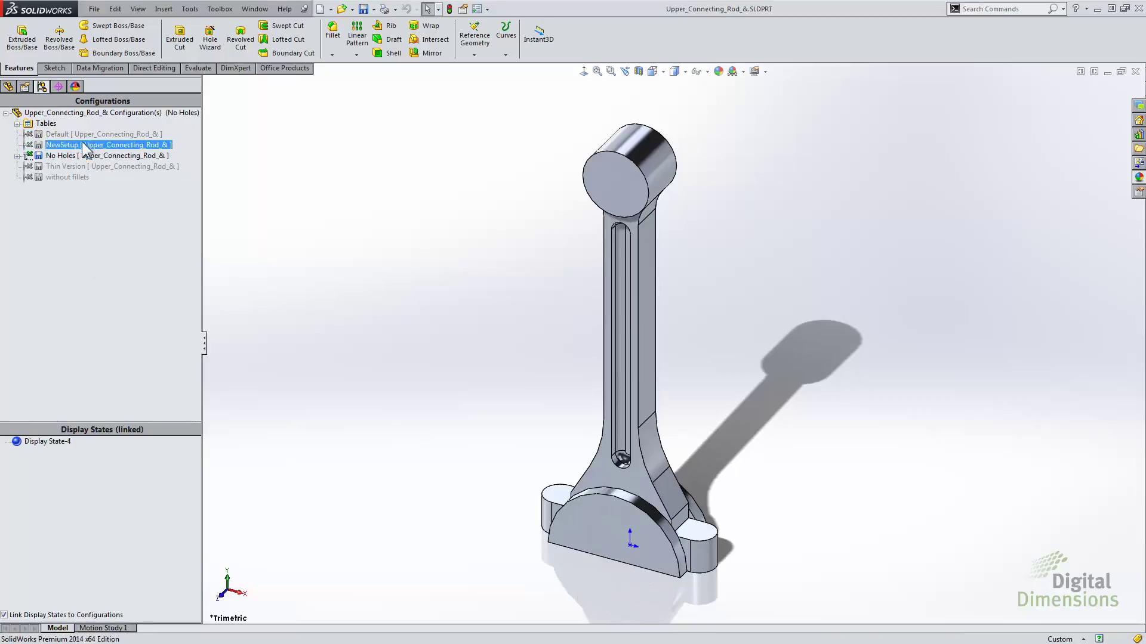
pyautogui.doubleClick(49, 134)
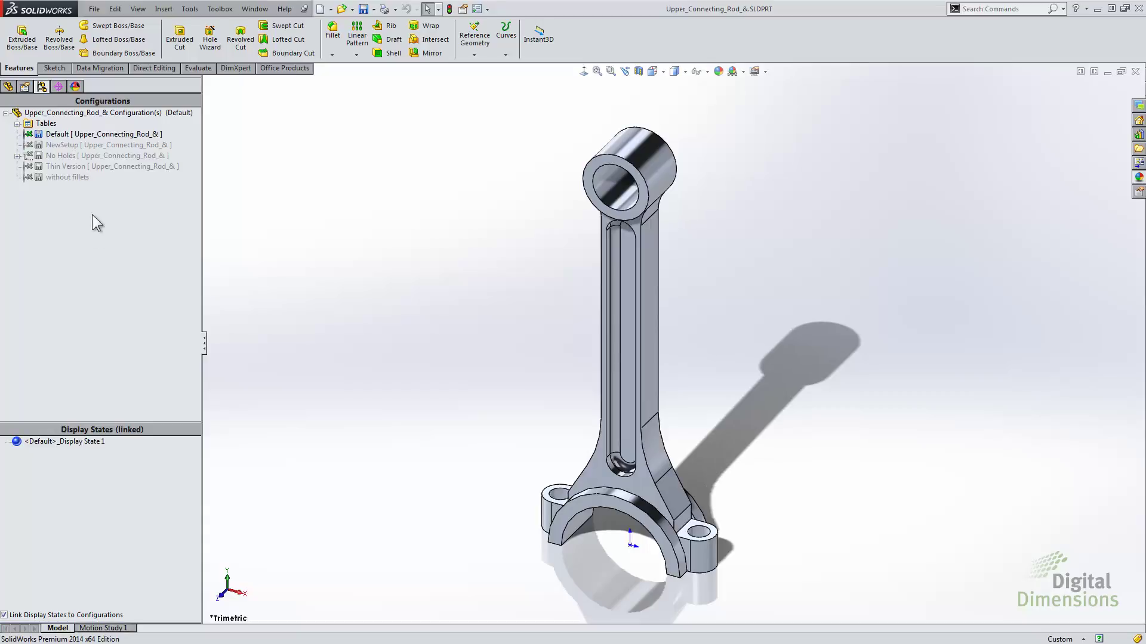
pyautogui.click(99, 115)
# Step: Give the connecting rod a light-blue appearance (128, 128, 255) for this display state only
pyautogui.rightClick(101, 118)
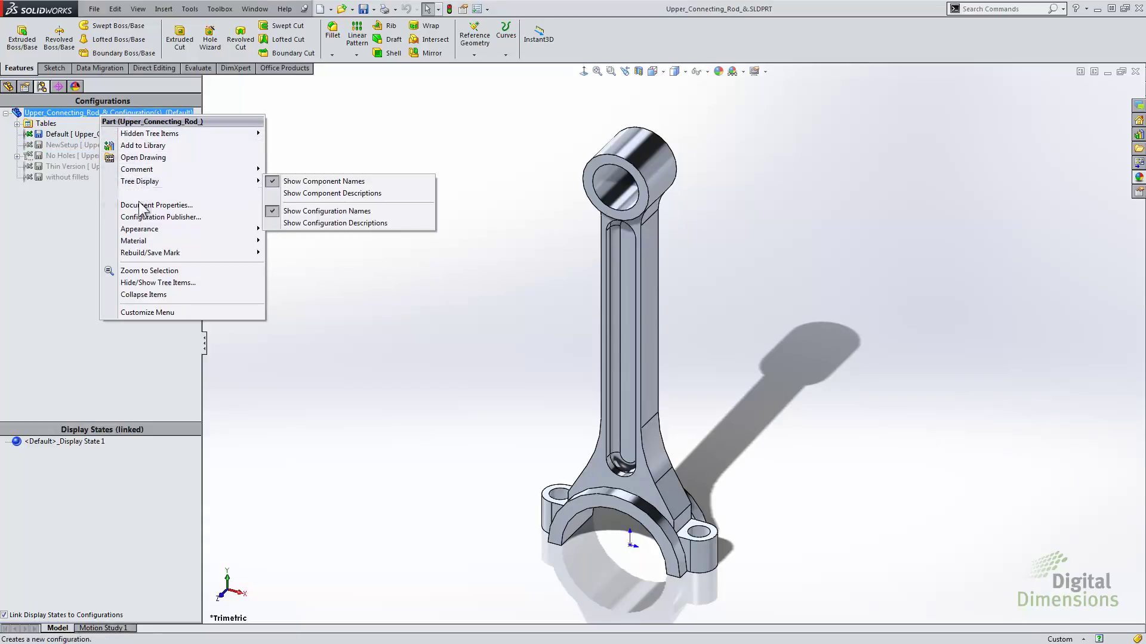
pyautogui.moveTo(157, 233)
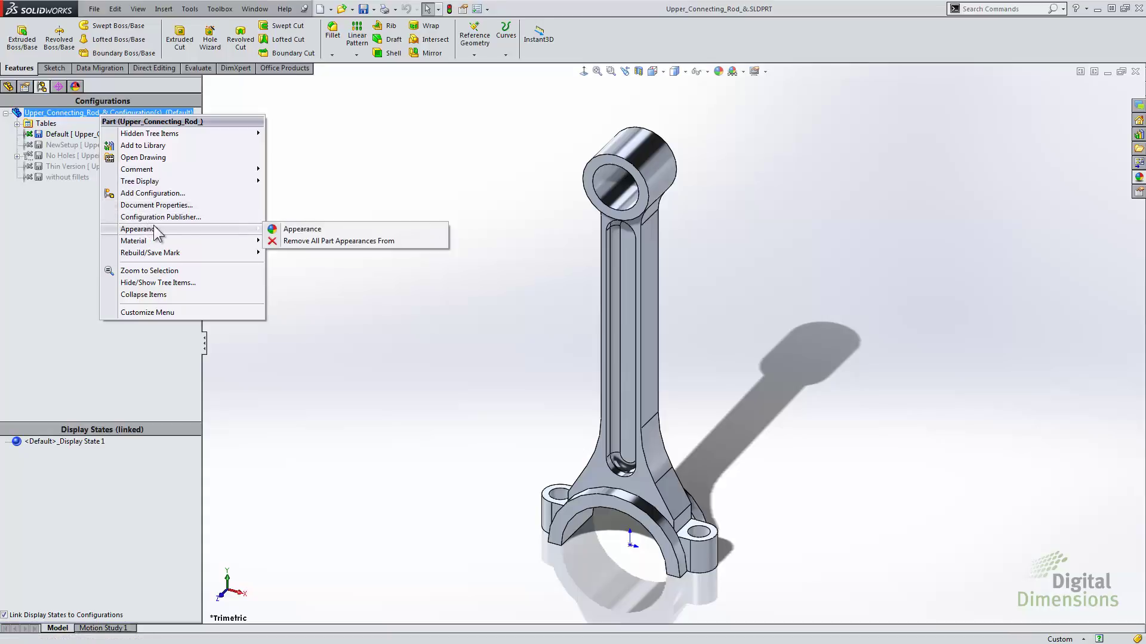
pyautogui.click(297, 231)
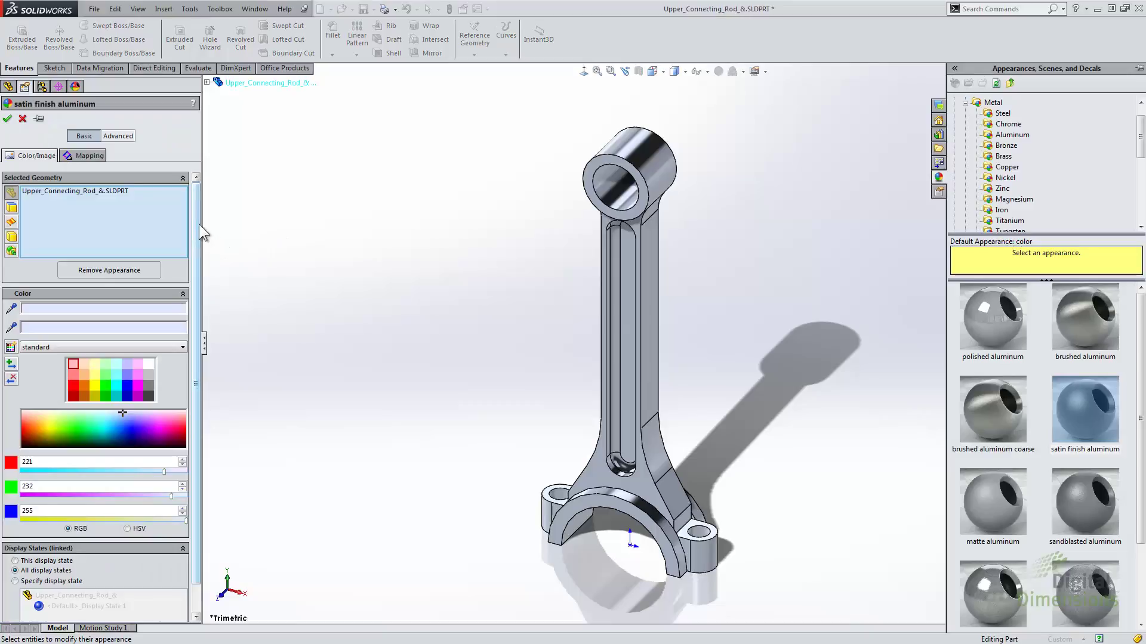
pyautogui.moveTo(199, 223); pyautogui.dragTo(203, 358)
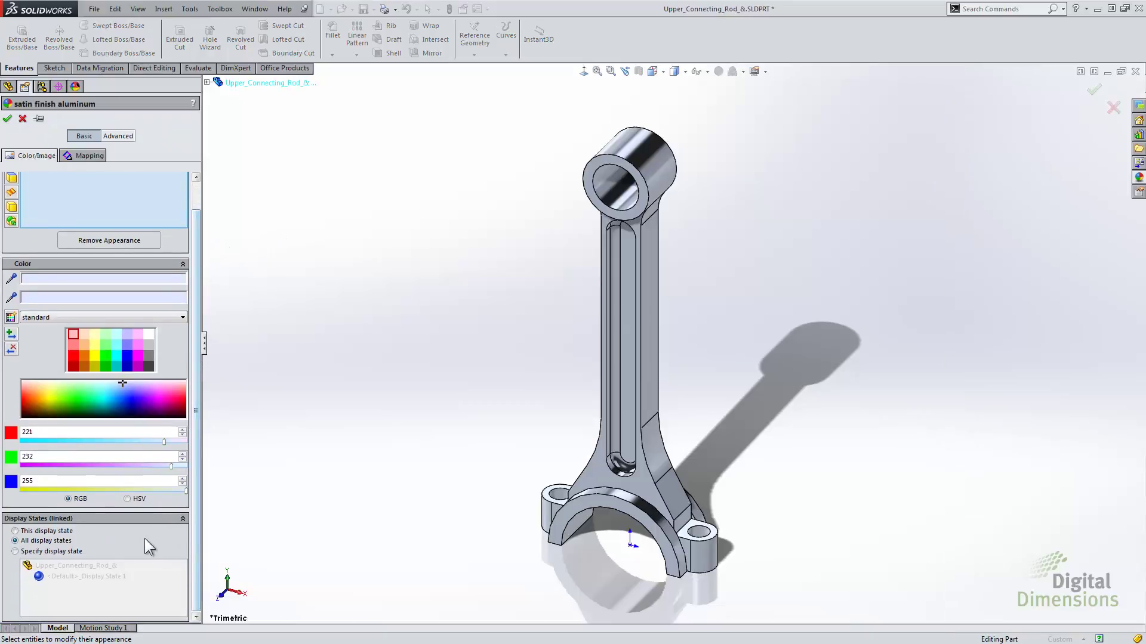
pyautogui.click(38, 533)
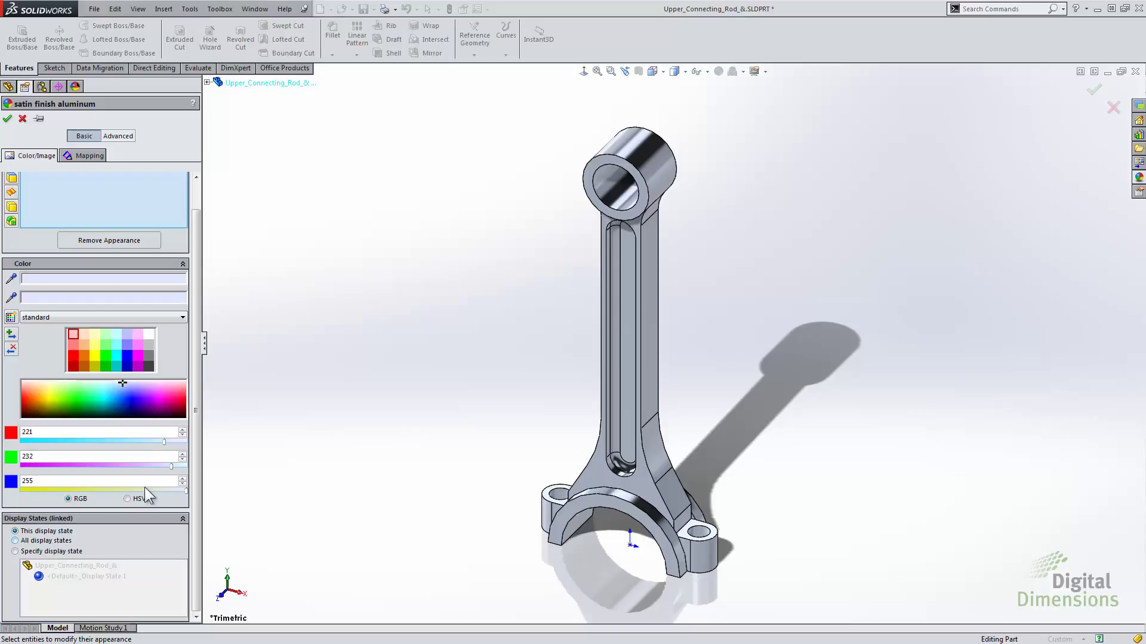
pyautogui.click(127, 343)
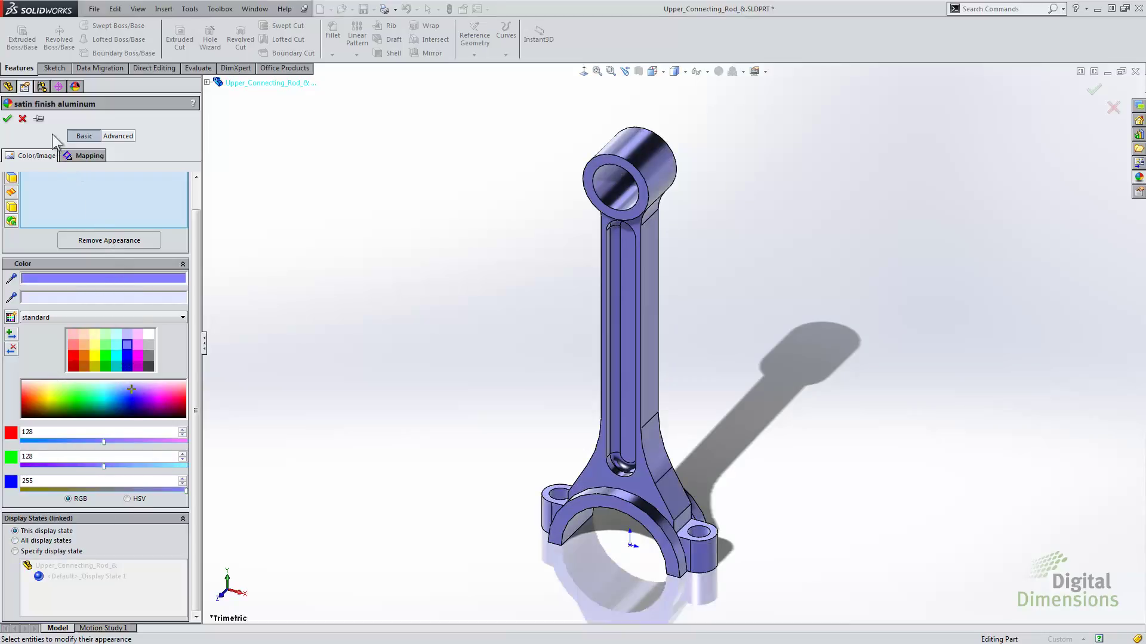
pyautogui.click(8, 119)
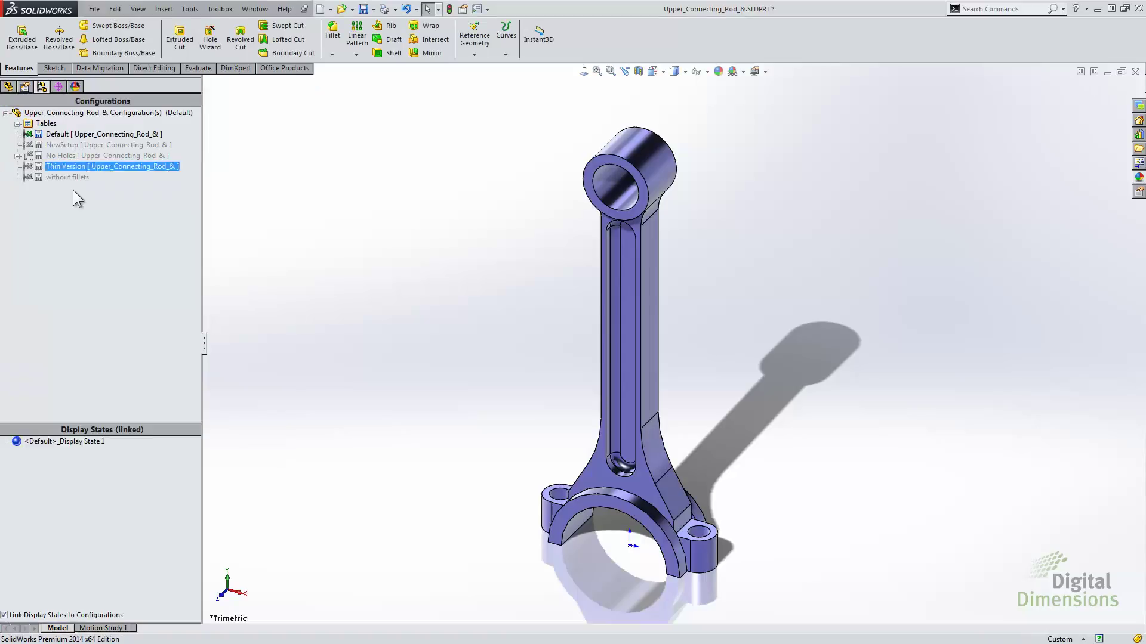
# Step: Toggle to NewSetup and back to Default, then add a new display state to Default
pyautogui.click(73, 145)
pyautogui.doubleClick(72, 145)
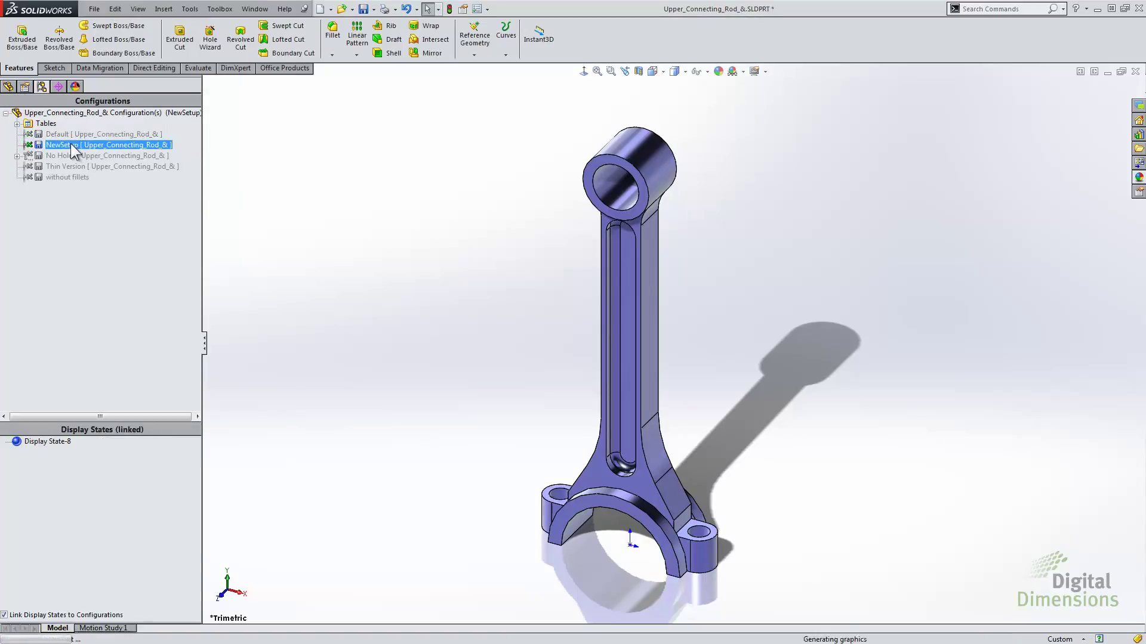
pyautogui.click(69, 135)
pyautogui.doubleClick(69, 135)
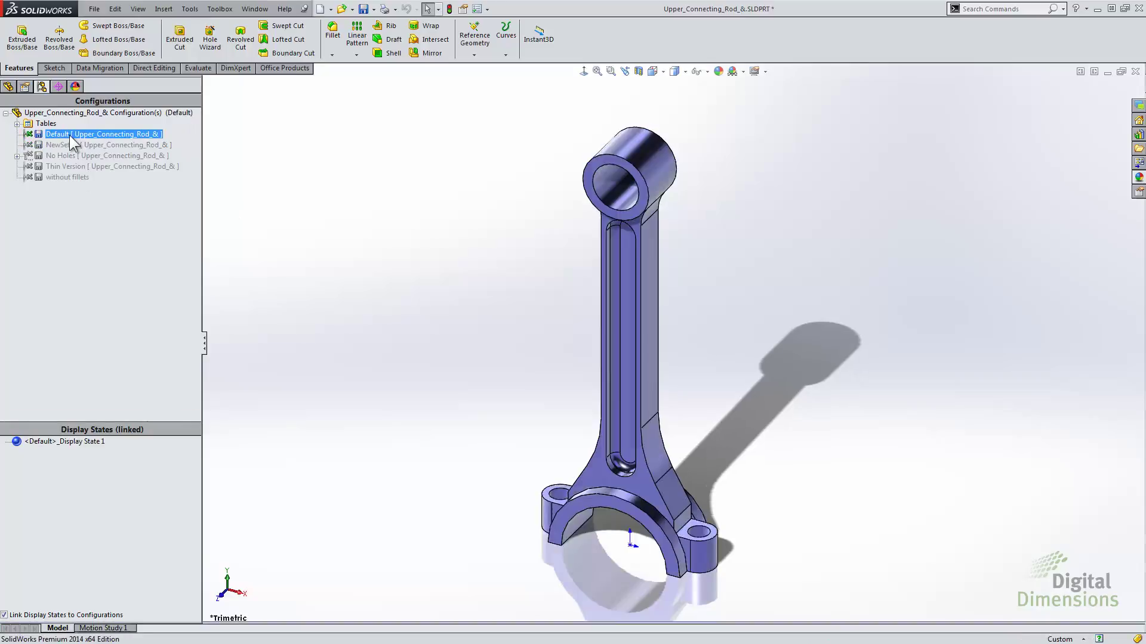
pyautogui.rightClick(78, 477)
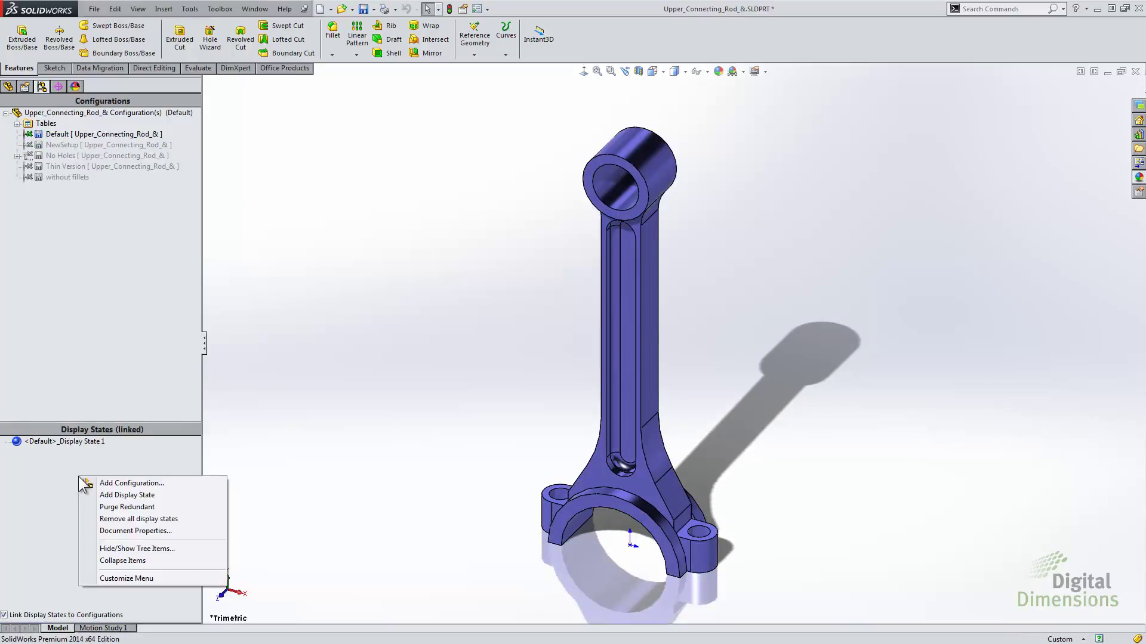
pyautogui.click(111, 495)
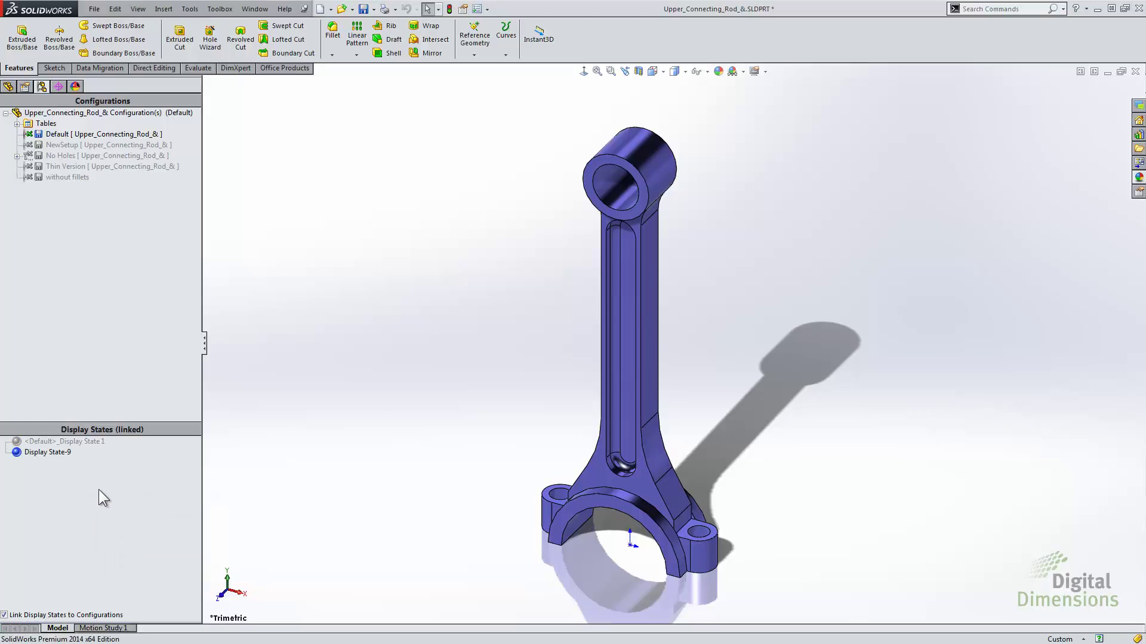
# Step: Colour the connecting rod pink (255, 128, 255) in the new display state
pyautogui.click(66, 113)
pyautogui.rightClick(67, 114)
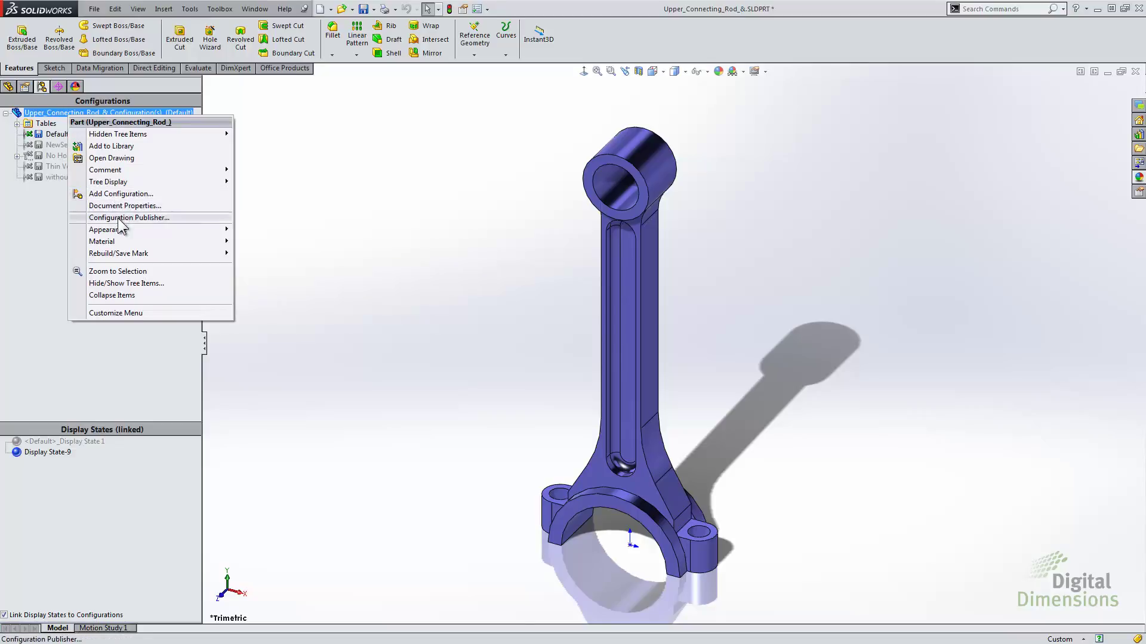
pyautogui.moveTo(150, 230)
pyautogui.click(253, 230)
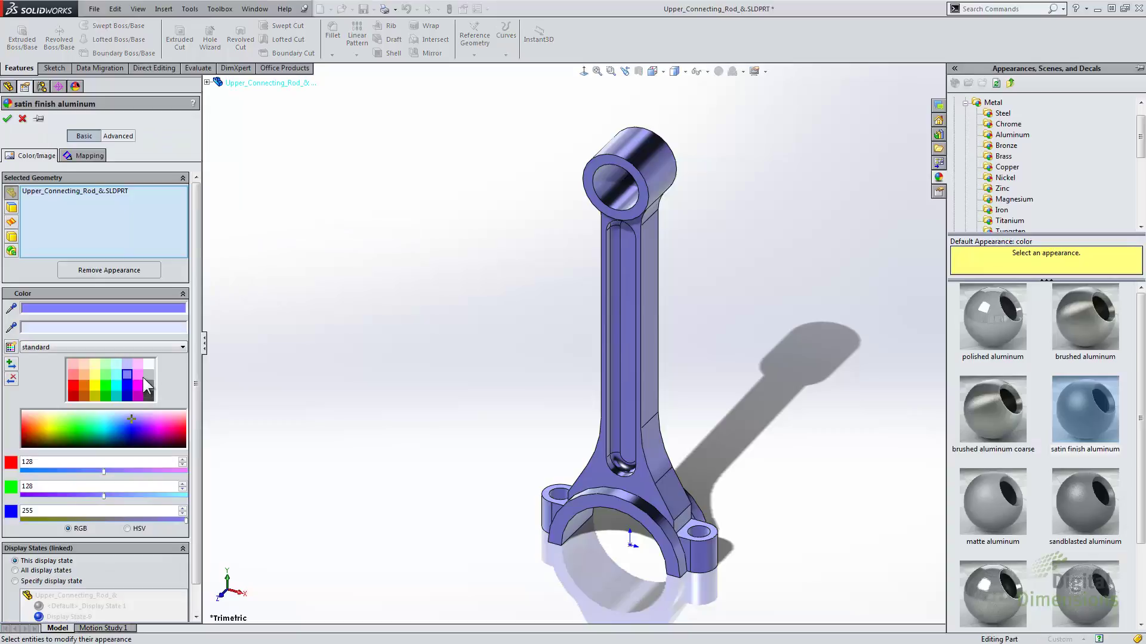
pyautogui.click(138, 374)
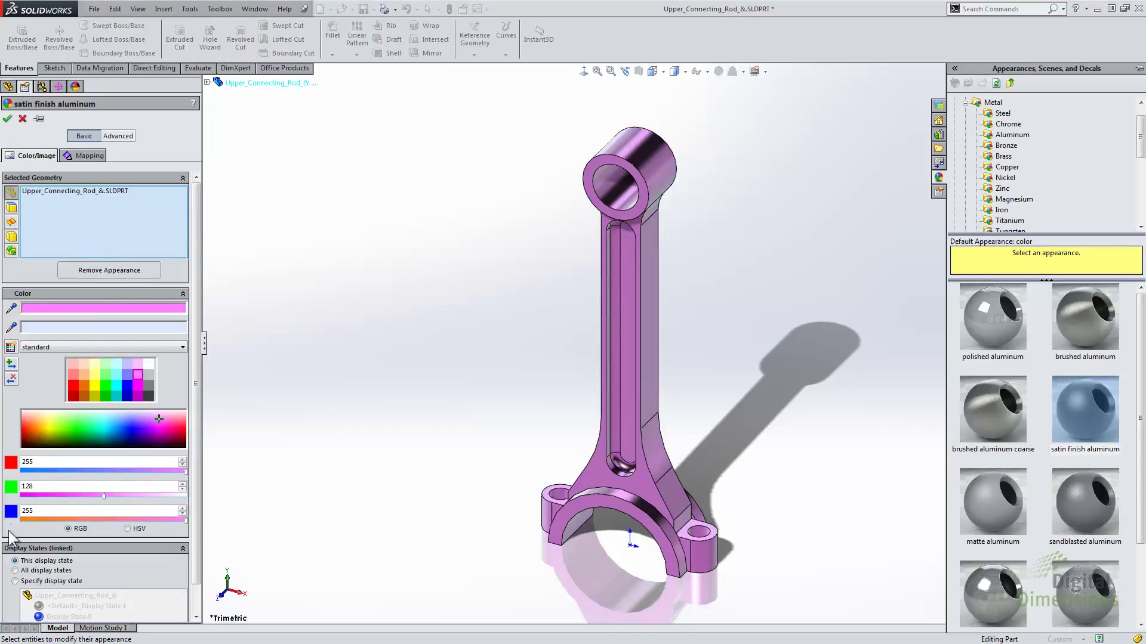
pyautogui.click(8, 120)
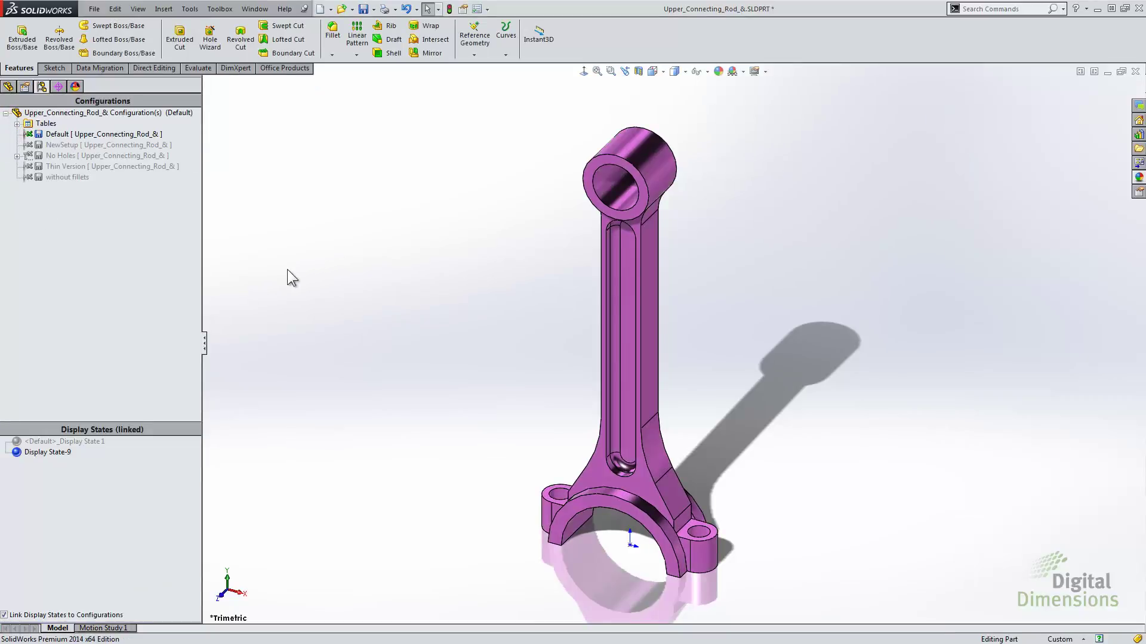
# Step: Switch between the blue and pink display states, then activate NewSetup
pyautogui.doubleClick(67, 443)
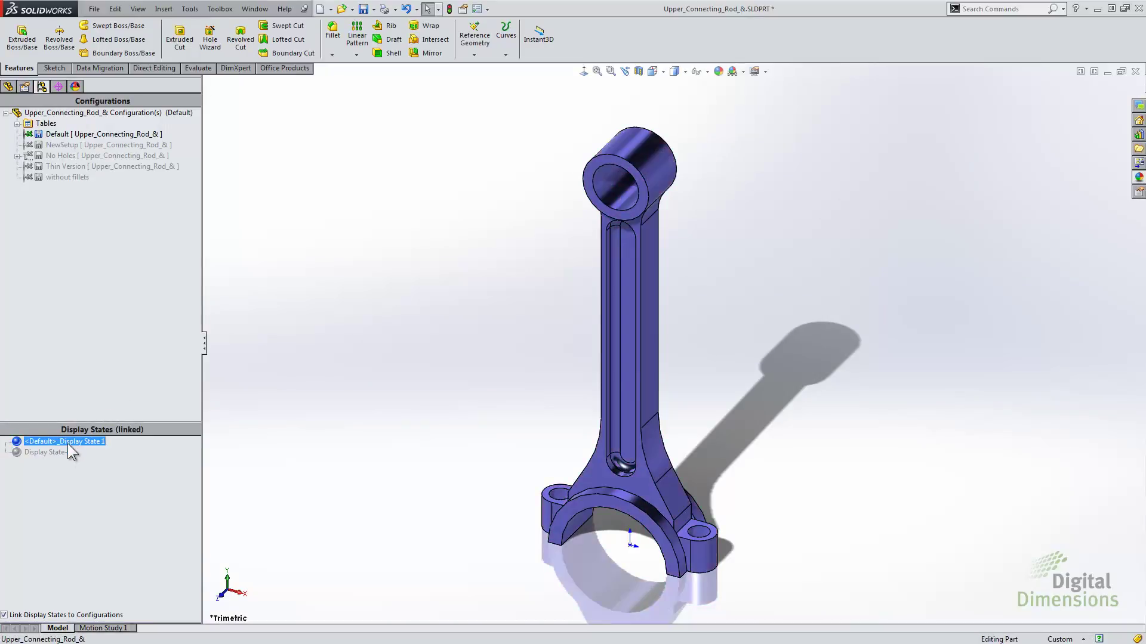
pyautogui.doubleClick(49, 452)
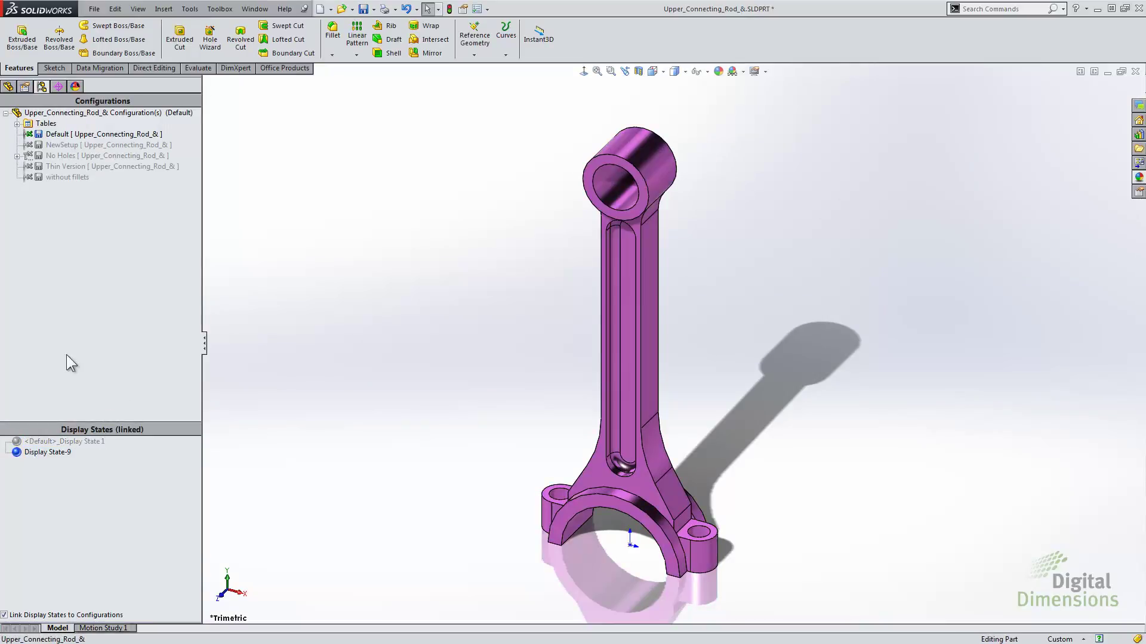
pyautogui.click(52, 137)
pyautogui.click(54, 145)
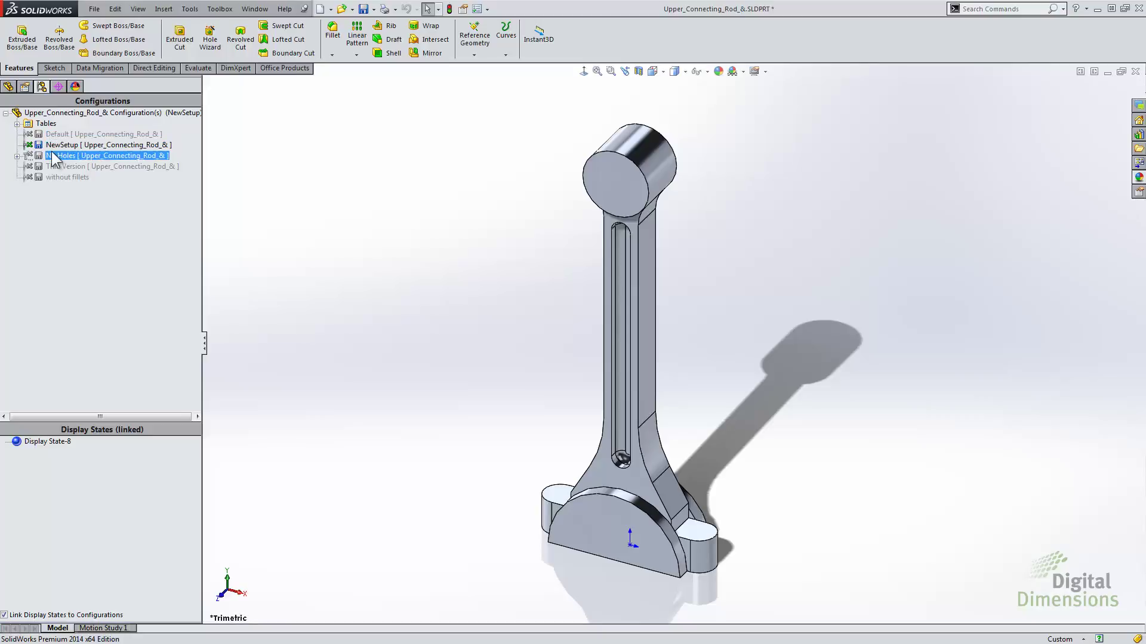
pyautogui.click(62, 273)
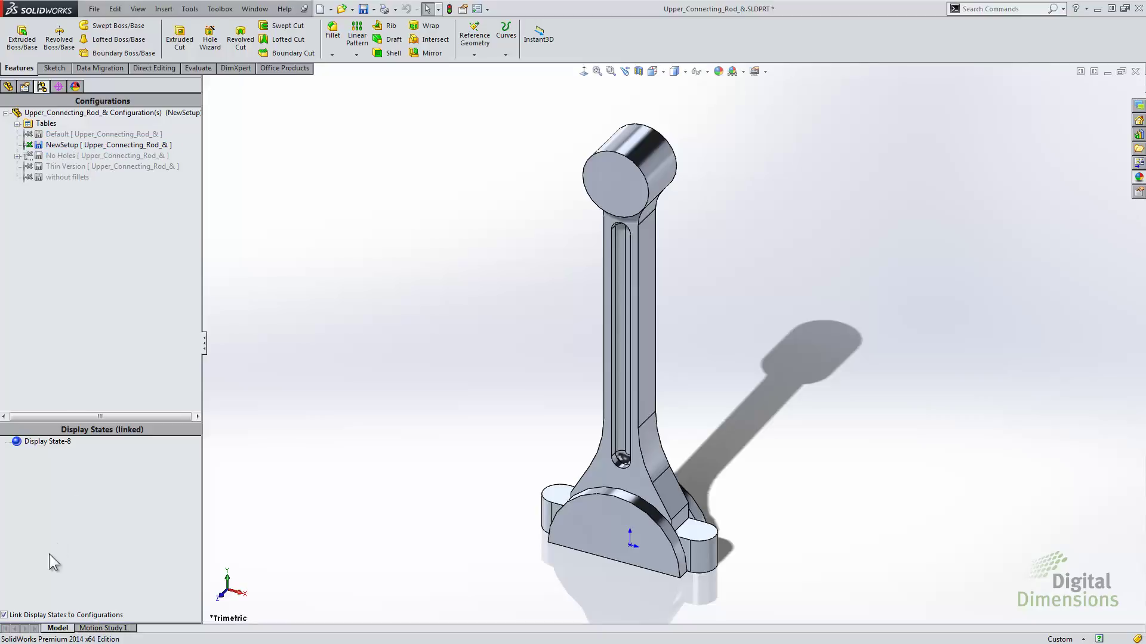
# Step: Unlink display states from configurations and apply the blue, then pink states to NewSetup
pyautogui.click(5, 615)
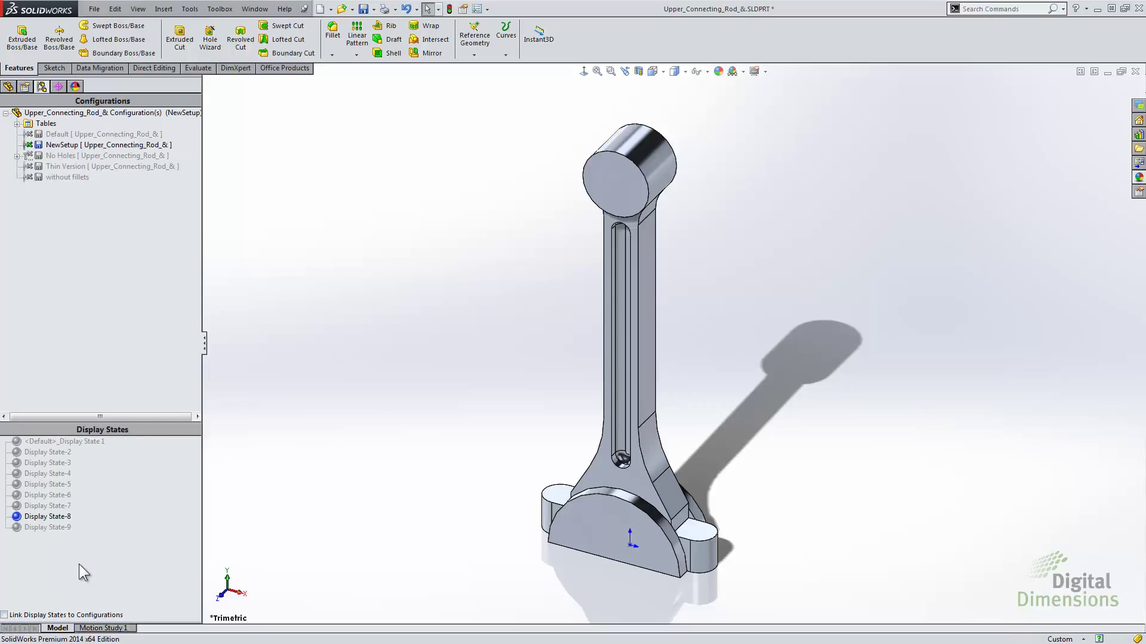
pyautogui.click(60, 442)
pyautogui.doubleClick(64, 444)
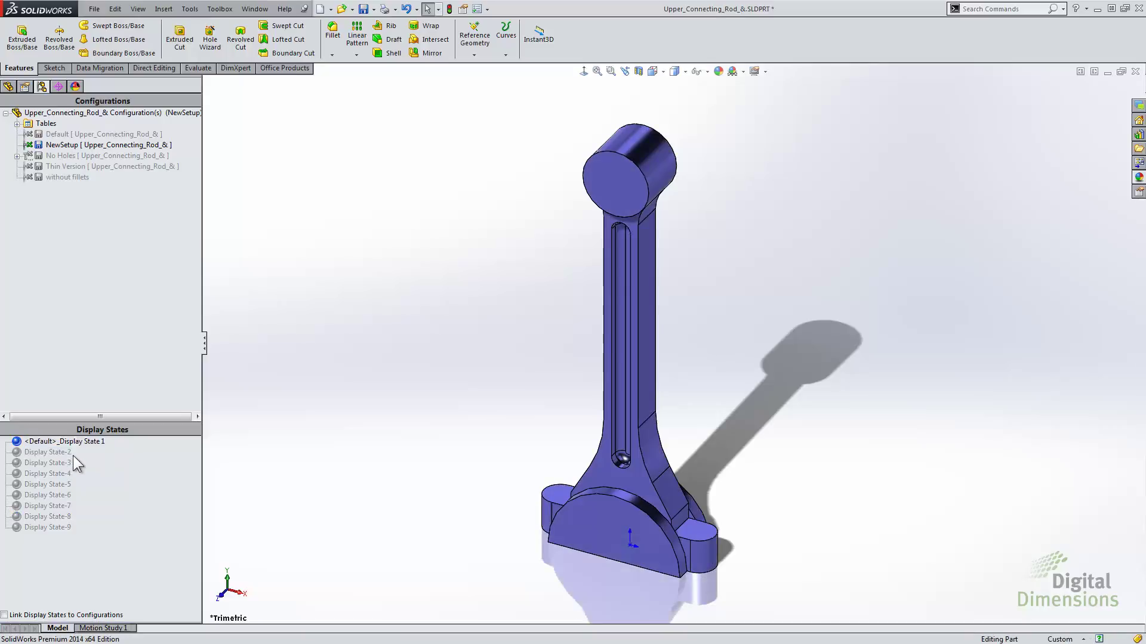
pyautogui.click(63, 529)
pyautogui.doubleClick(55, 530)
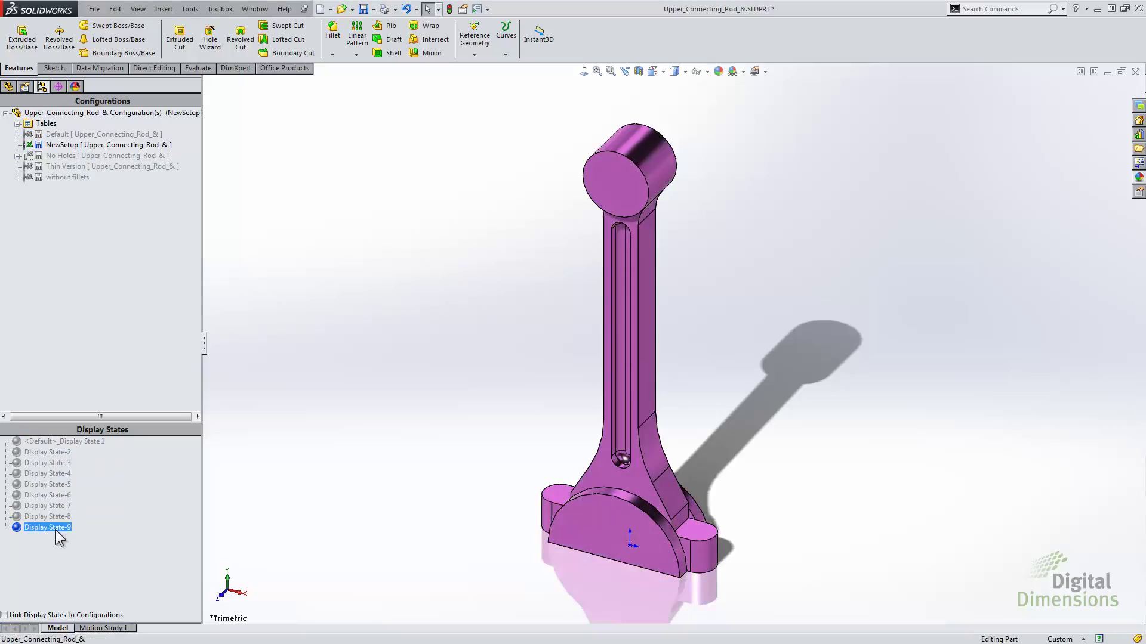
pyautogui.click(85, 258)
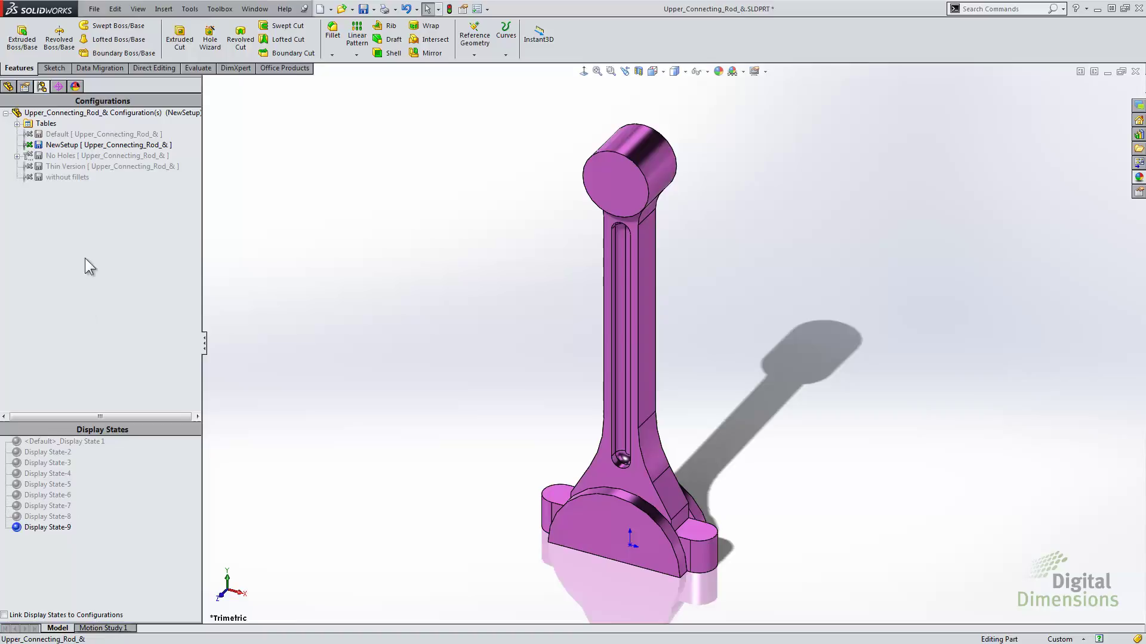
# Step: Activate the without fillets configuration and show it in the blue display state
pyautogui.doubleClick(70, 178)
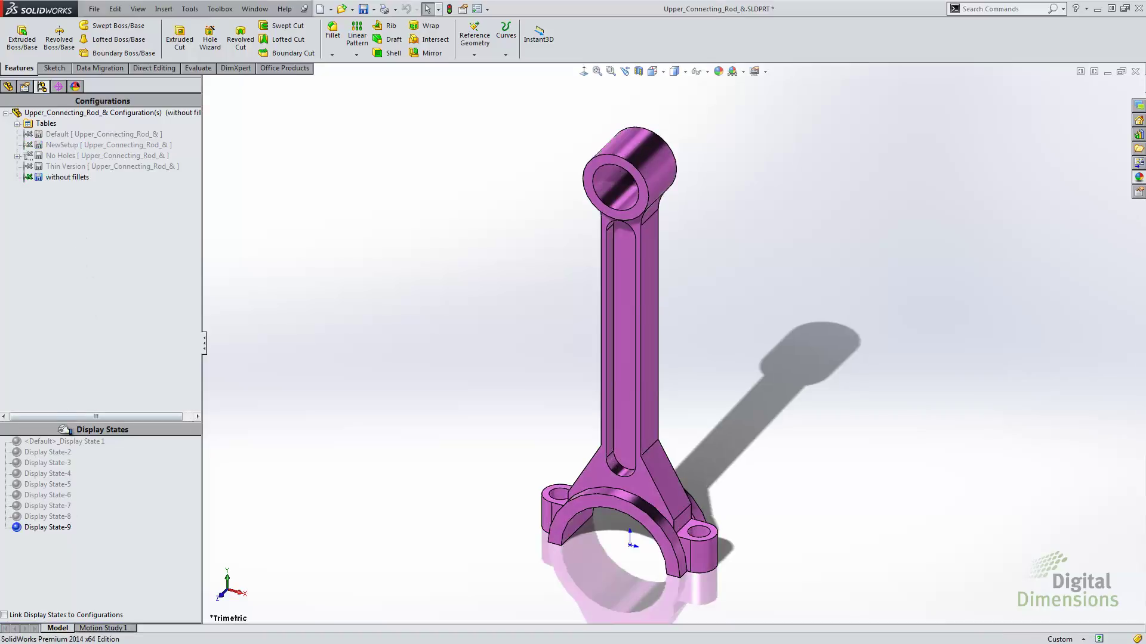
pyautogui.doubleClick(54, 441)
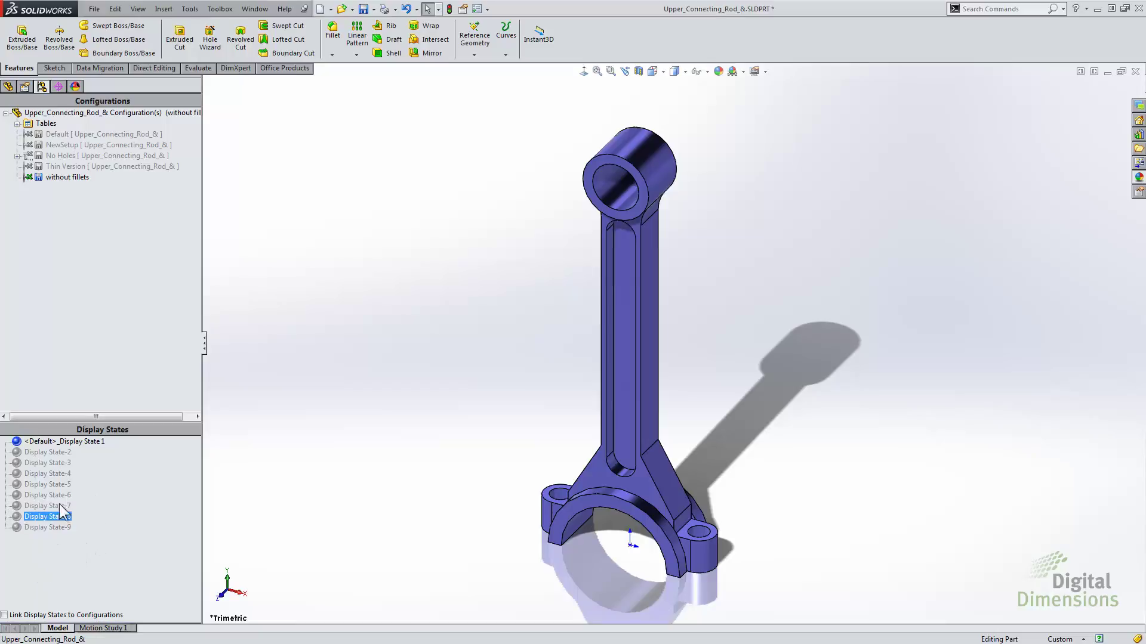
pyautogui.click(78, 442)
pyautogui.click(49, 580)
# Step: Link display states to configurations, compare Default and without fillets states, ending on Default
pyautogui.click(11, 615)
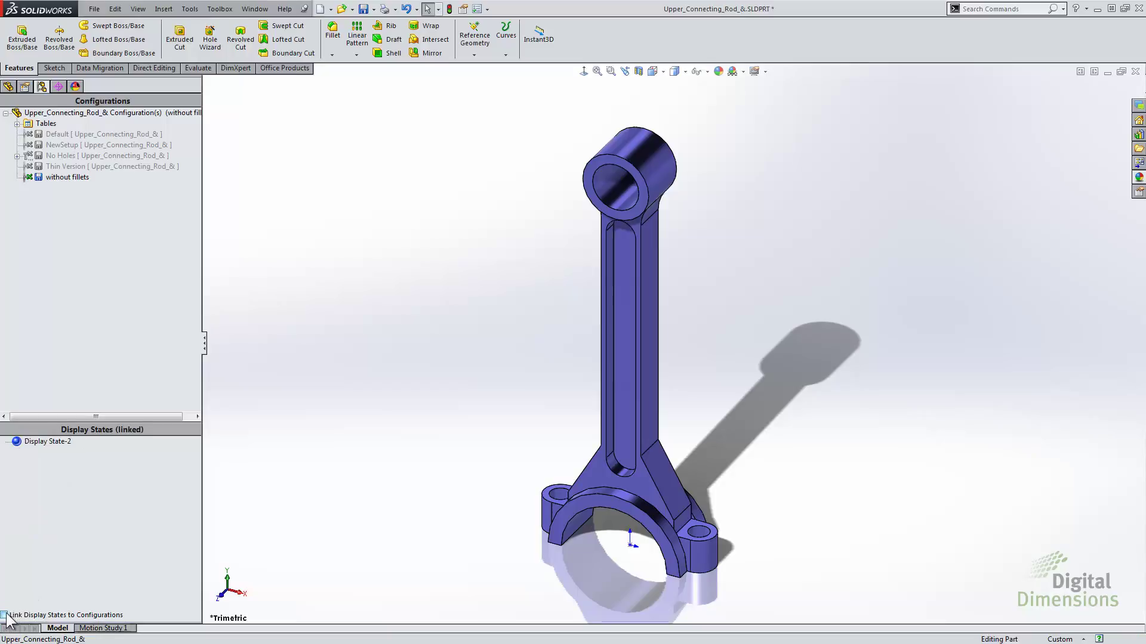
pyautogui.doubleClick(68, 138)
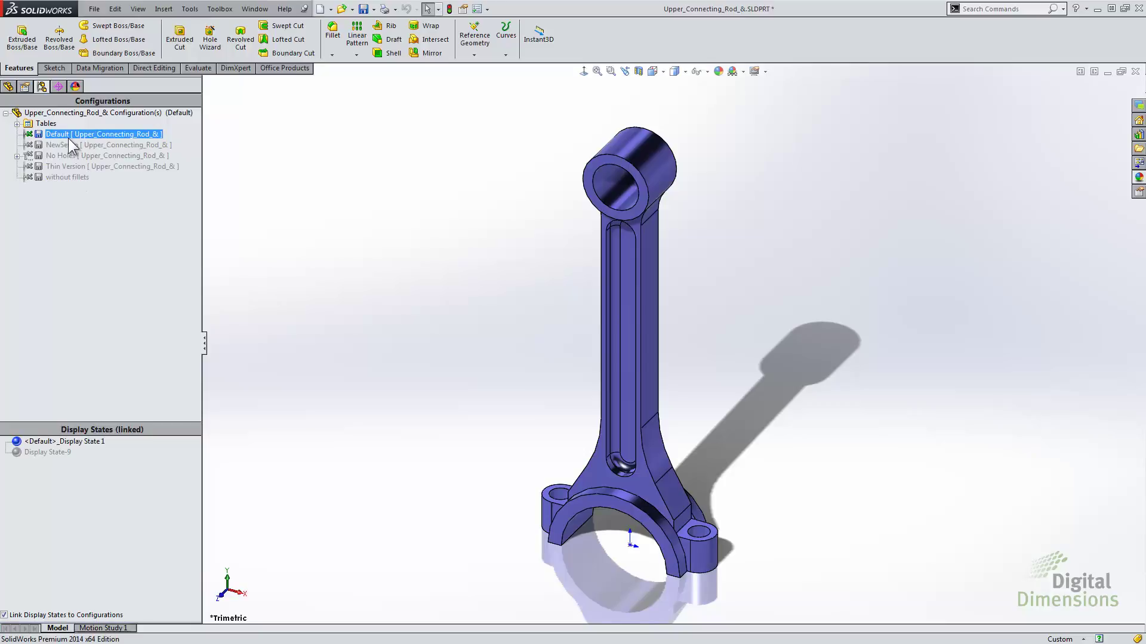
pyautogui.doubleClick(42, 454)
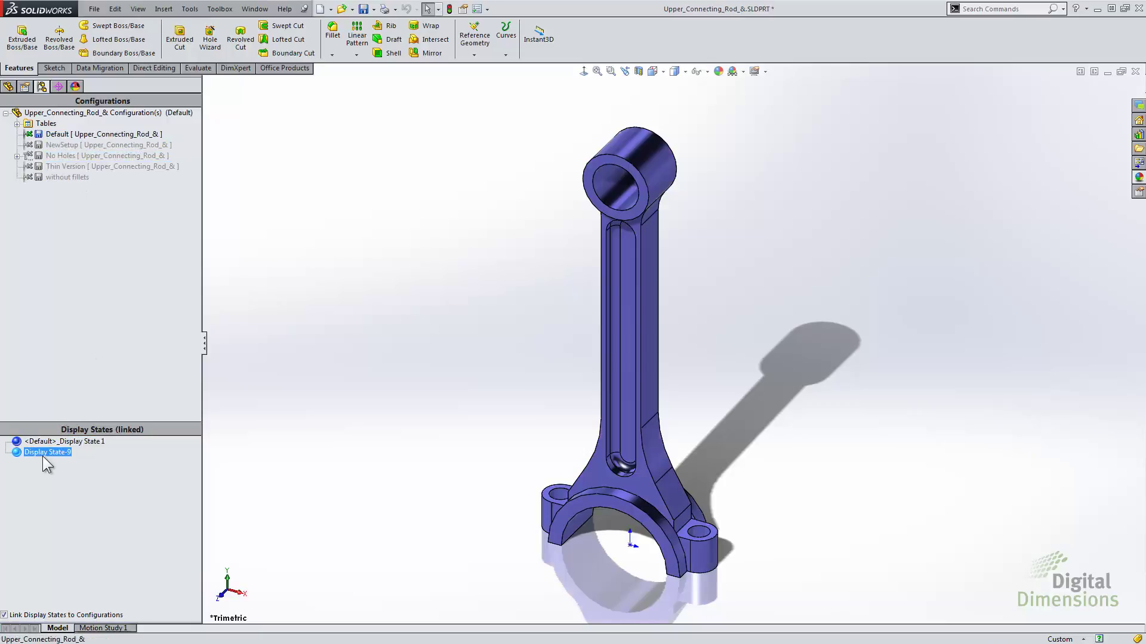
pyautogui.click(56, 441)
pyautogui.doubleClick(57, 442)
pyautogui.doubleClick(69, 178)
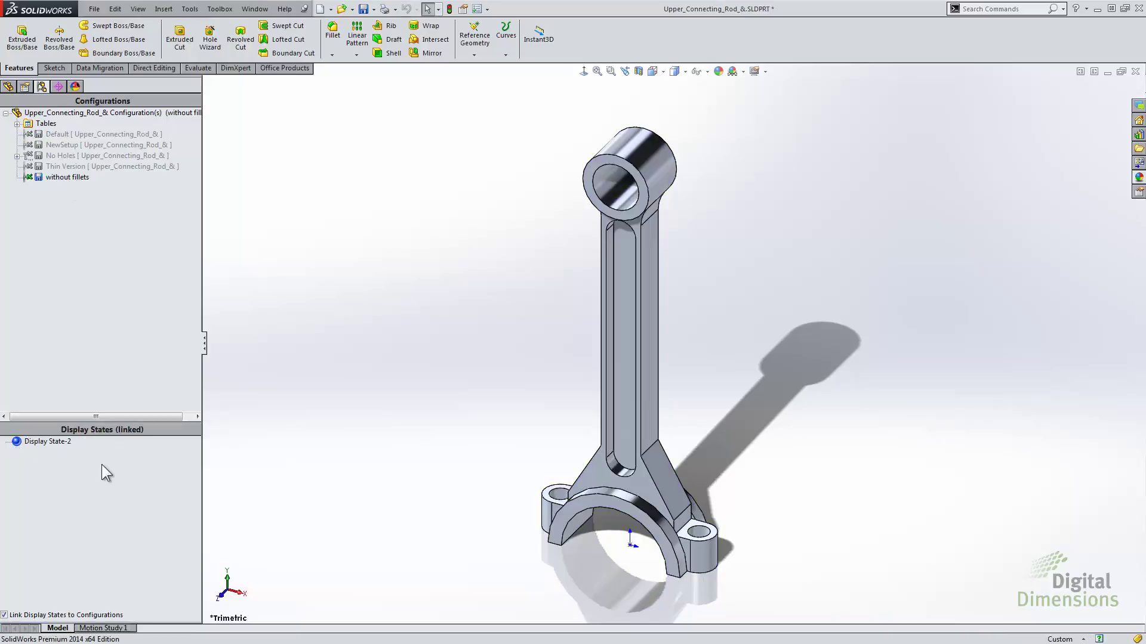
pyautogui.click(47, 443)
pyautogui.doubleClick(58, 134)
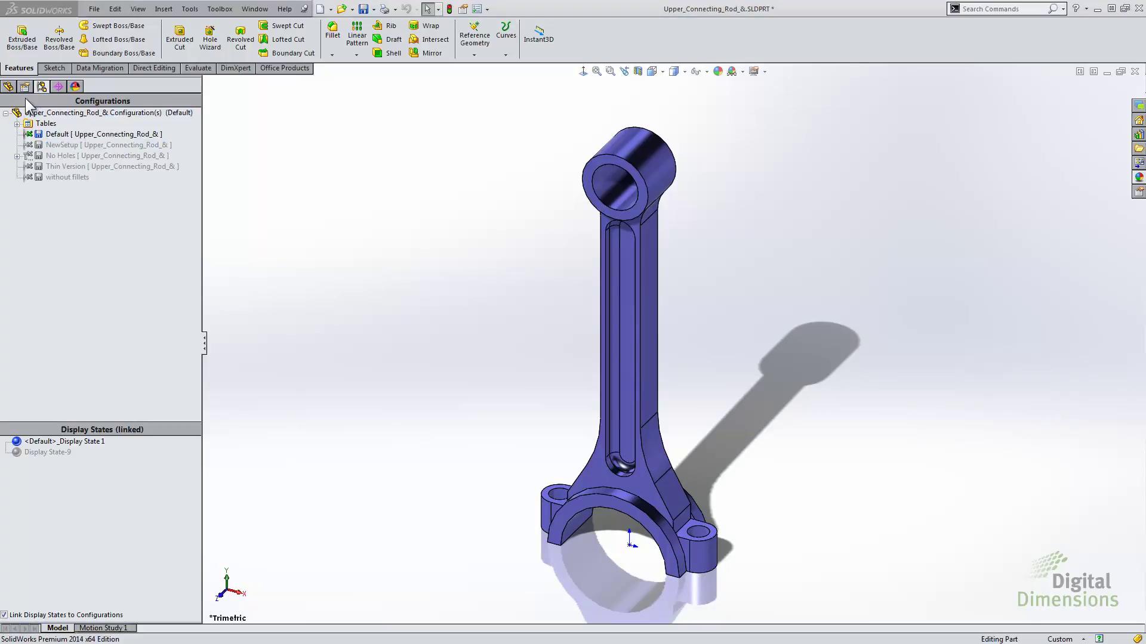
# Step: Configure the material so without fillets uses 1060 Alloy while others keep 6061-T4 (SS)
pyautogui.click(9, 89)
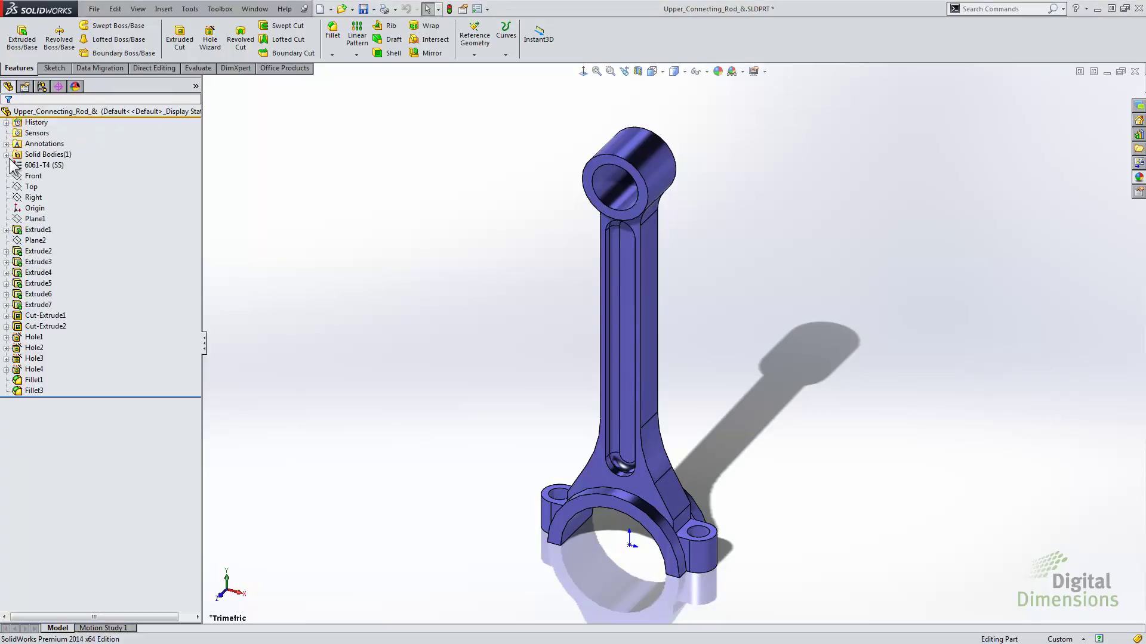
pyautogui.click(31, 165)
pyautogui.rightClick(31, 166)
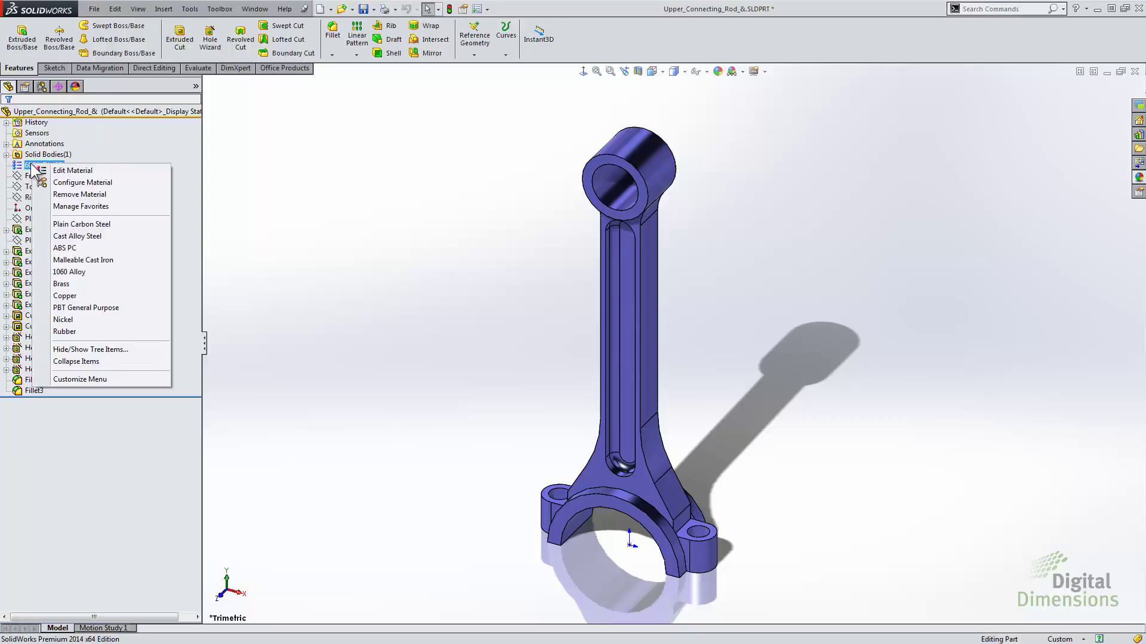
pyautogui.click(92, 185)
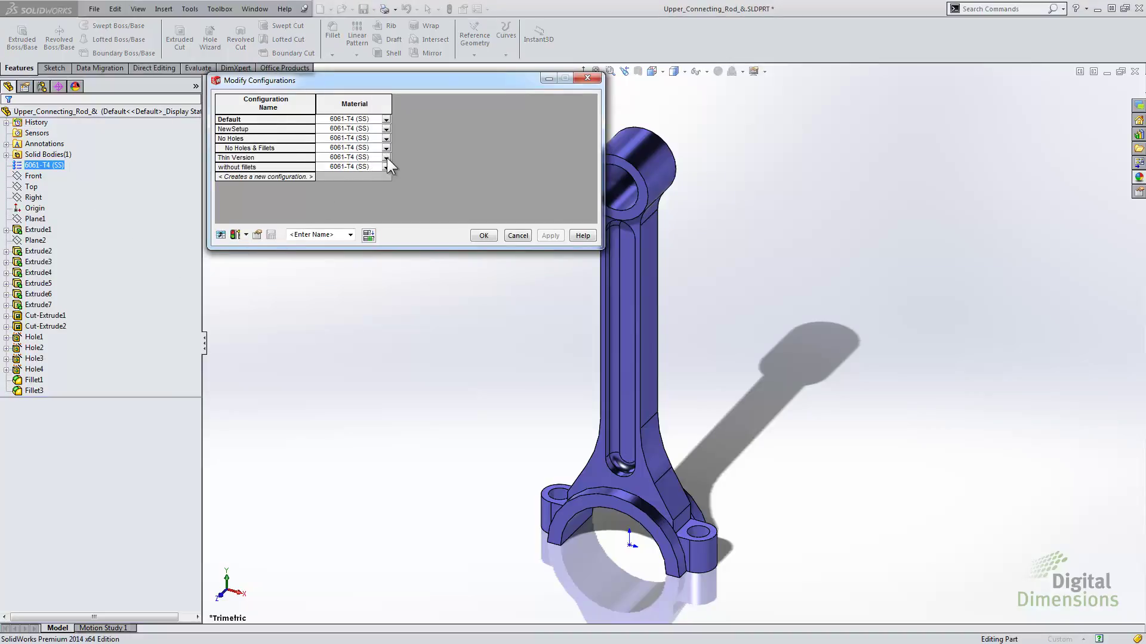
pyautogui.click(386, 157)
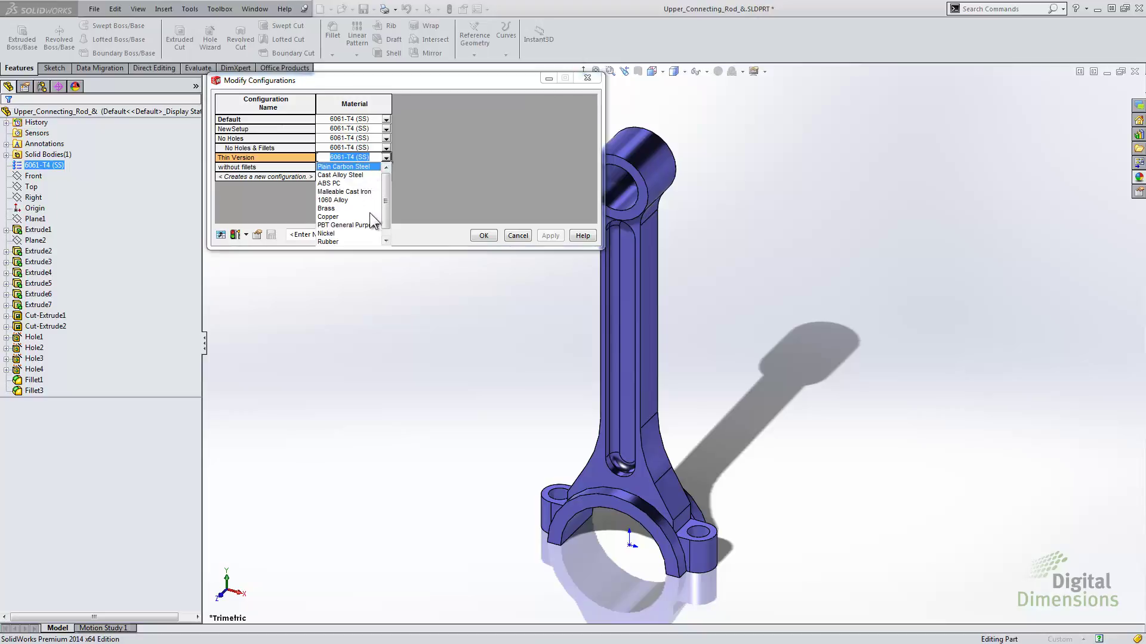
pyautogui.click(389, 169)
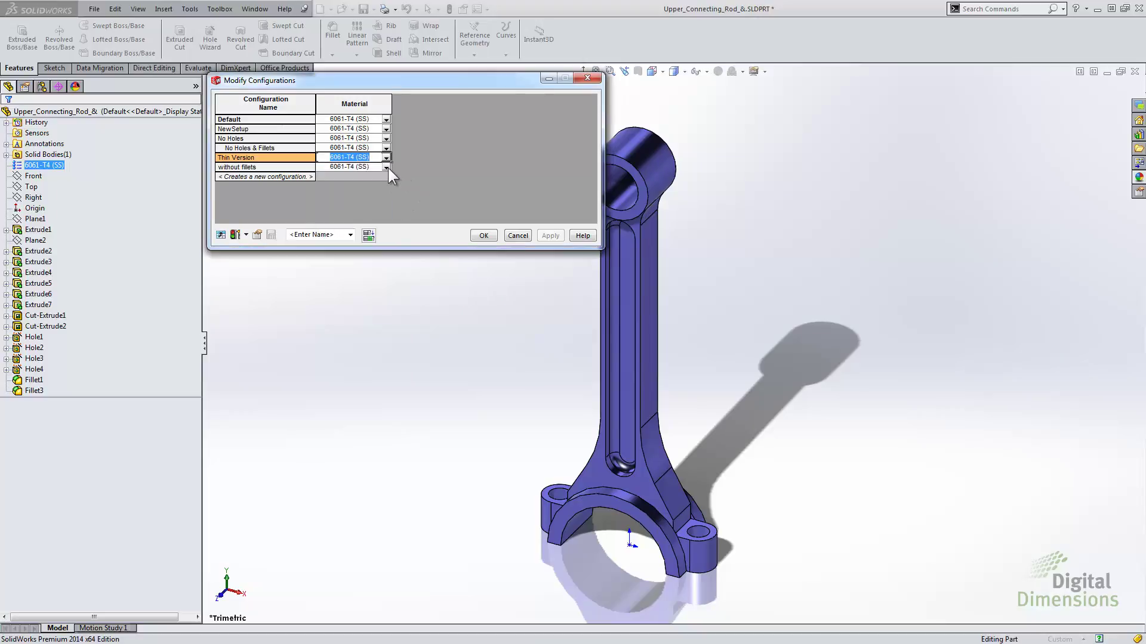
pyautogui.click(386, 167)
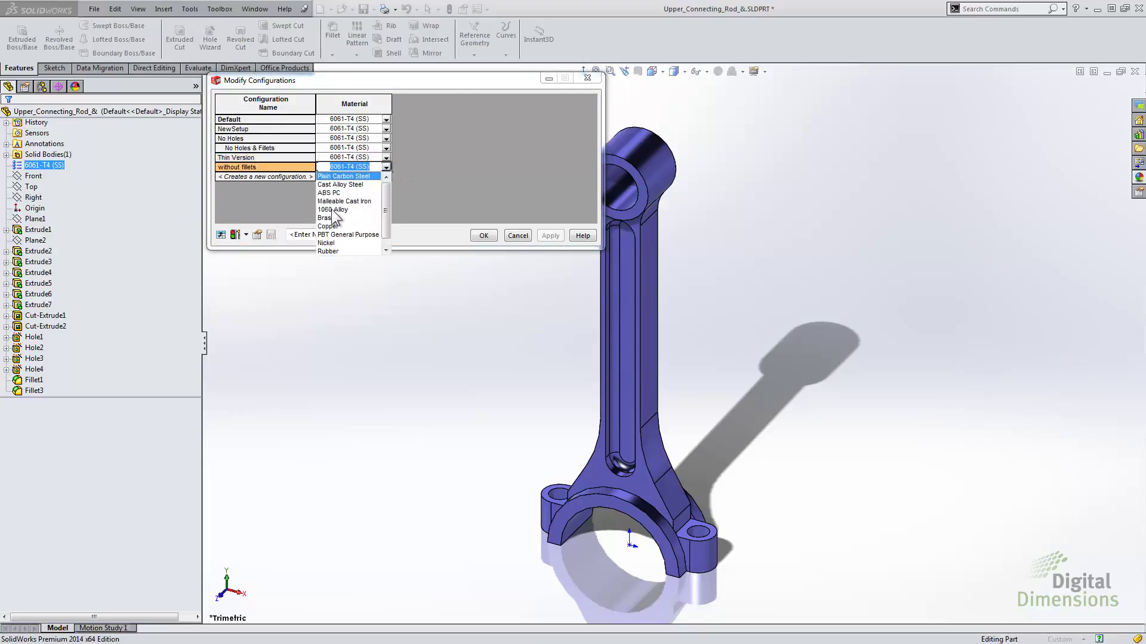
pyautogui.click(331, 210)
pyautogui.click(544, 236)
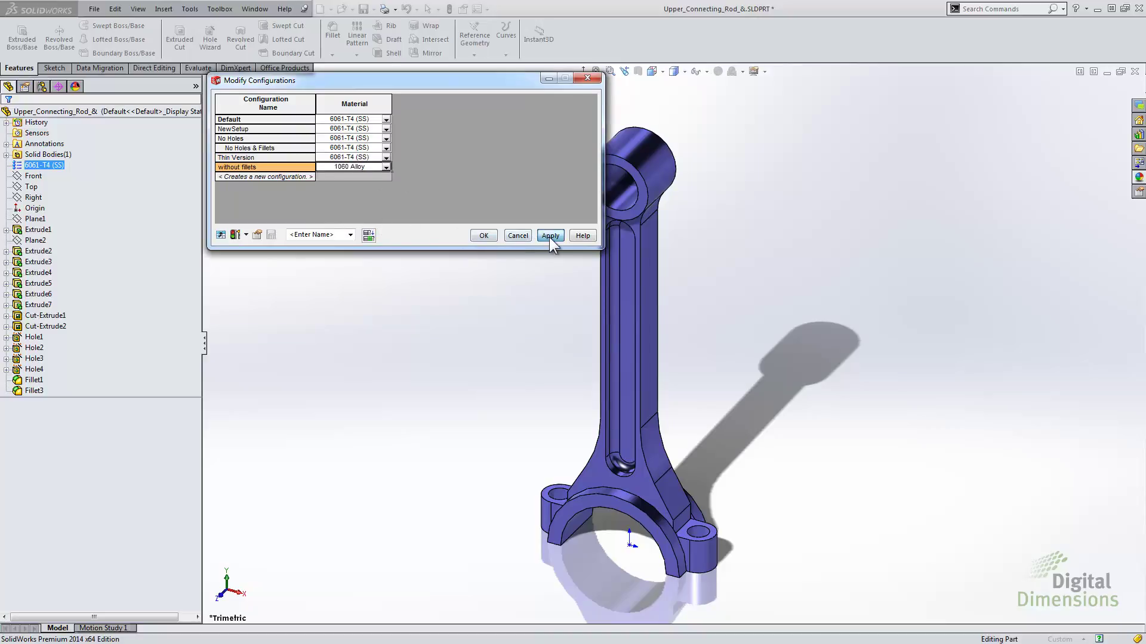
pyautogui.click(483, 236)
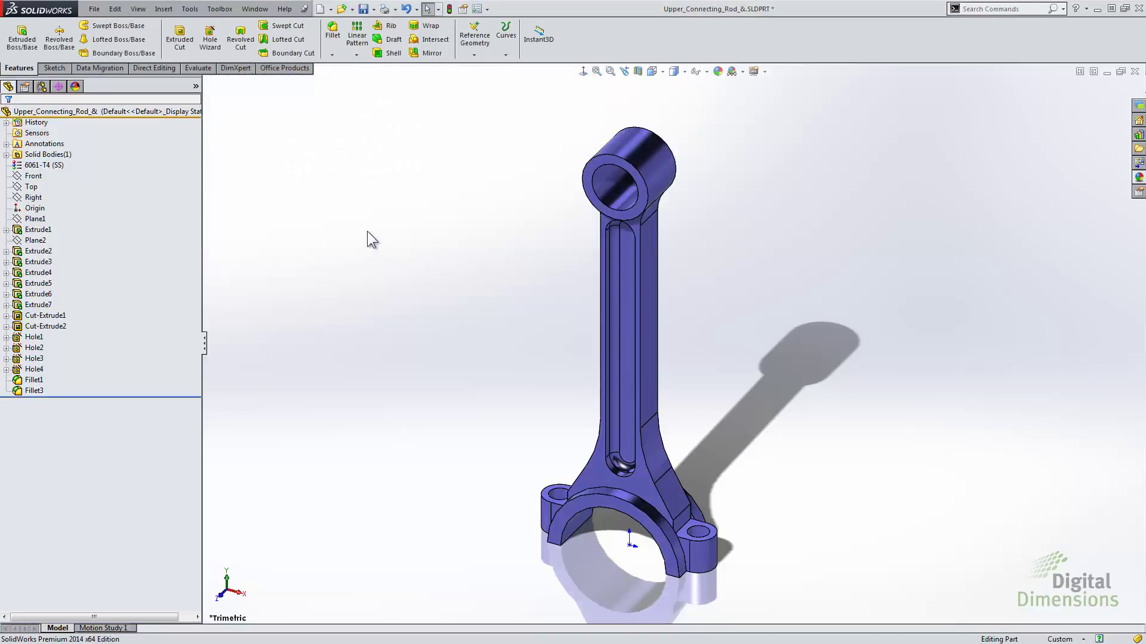
# Step: Open the Equations manager, keeping Default as the target configuration
pyautogui.rightClick(89, 112)
pyautogui.moveTo(179, 144)
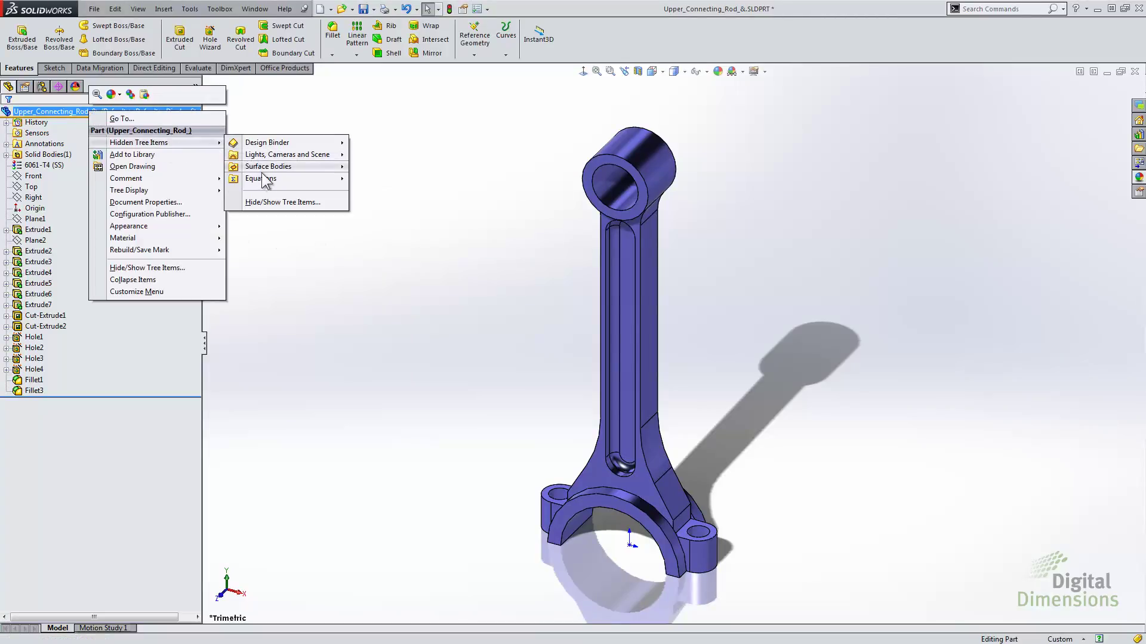
pyautogui.moveTo(324, 180)
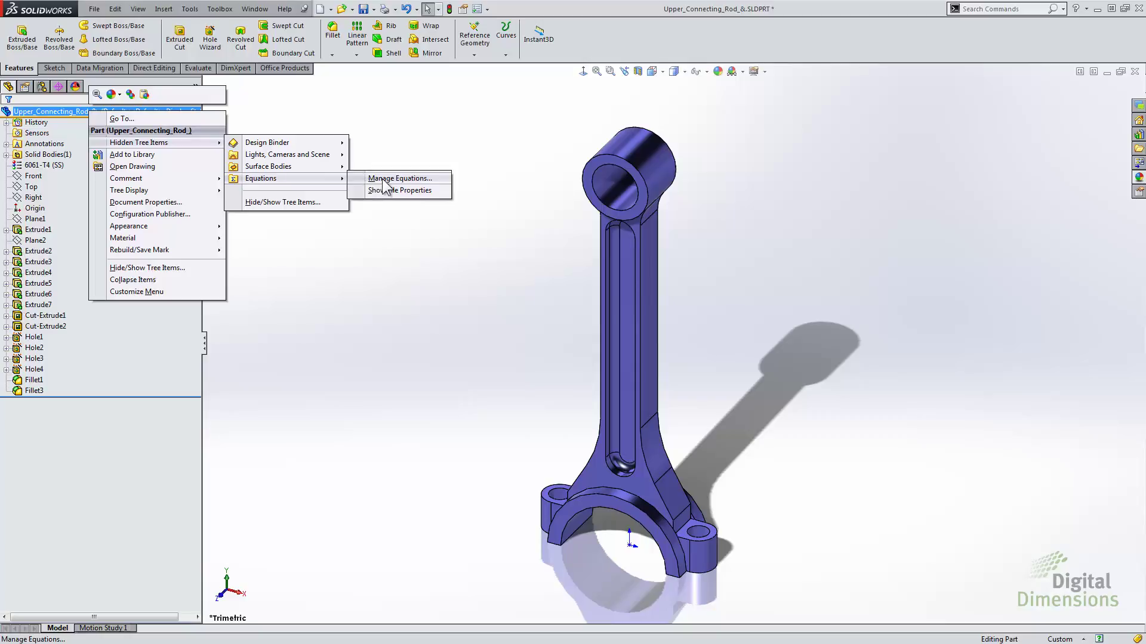
pyautogui.click(385, 180)
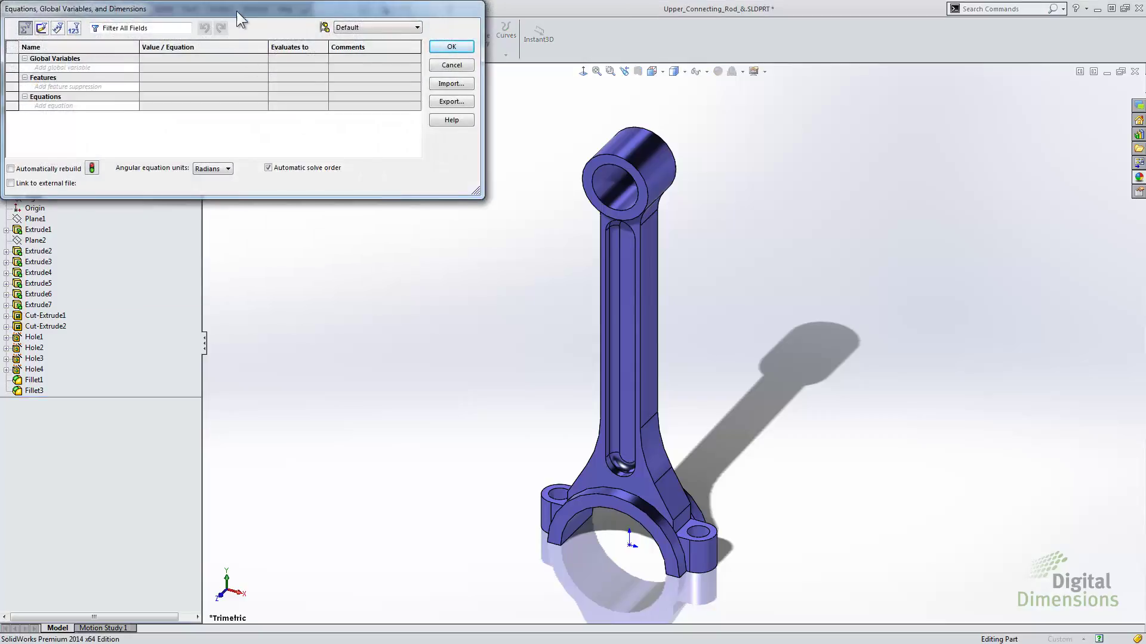
pyautogui.moveTo(237, 10); pyautogui.dragTo(387, 153)
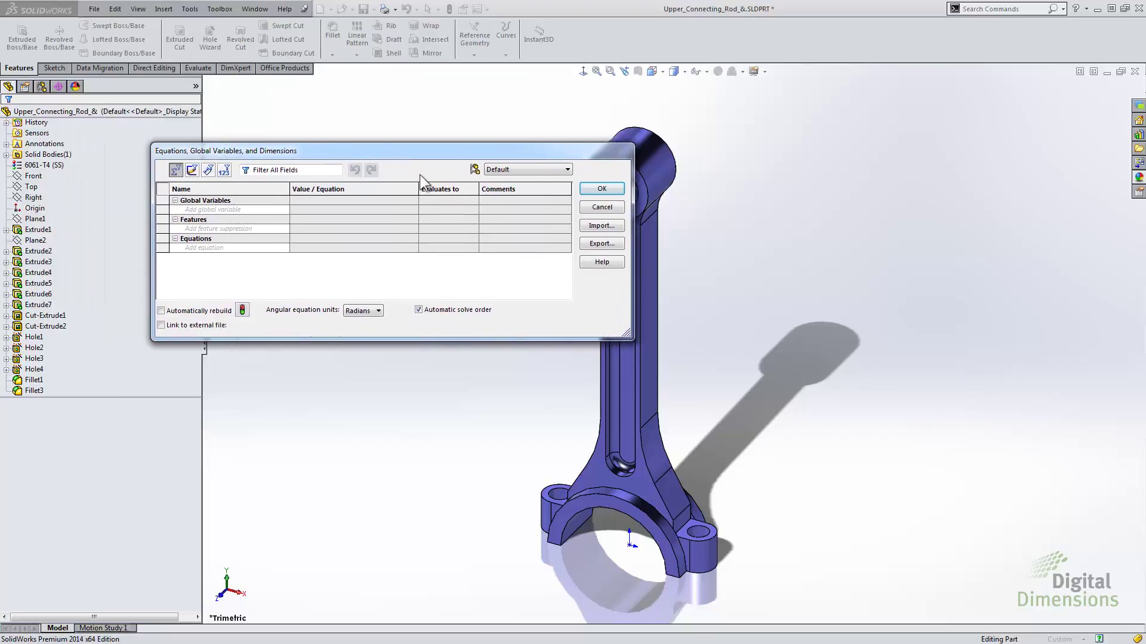
pyautogui.click(567, 169)
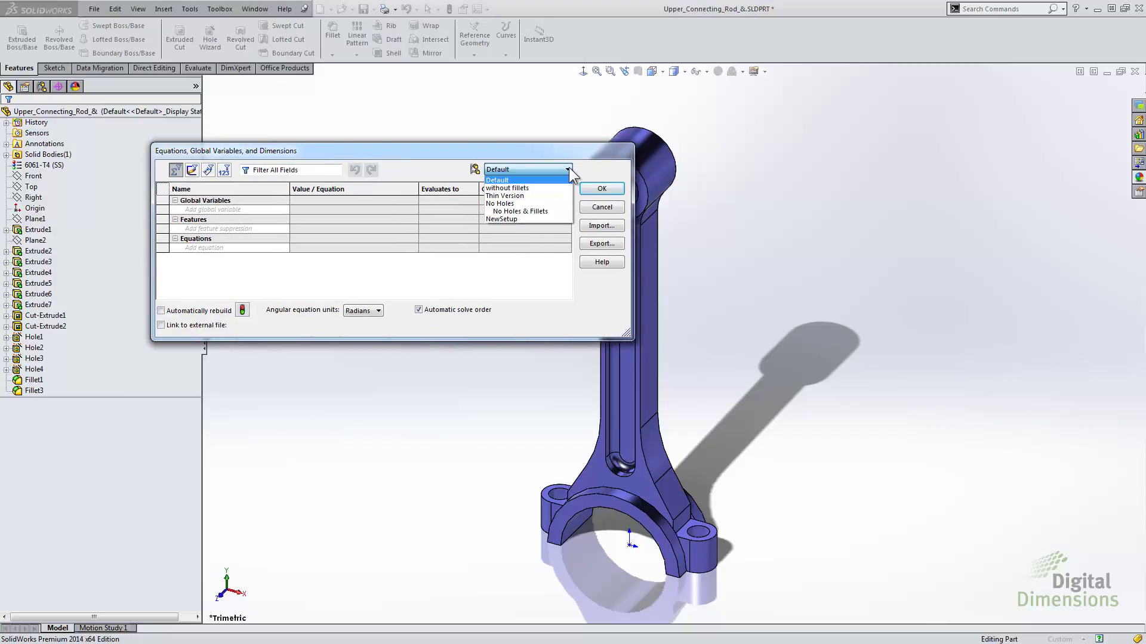
pyautogui.click(568, 169)
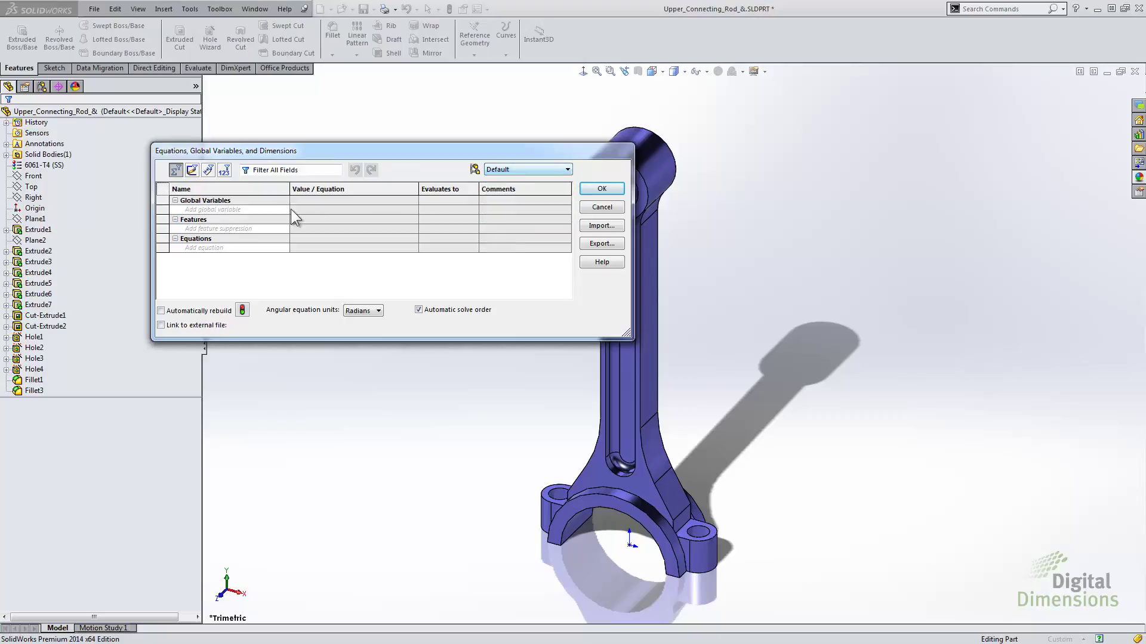
# Step: Add global variable height01 = 6in, applied to this configuration only
pyautogui.click(260, 209)
pyautogui.write('height01')
pyautogui.press('Tab')
pyautogui.moveTo(332, 223)
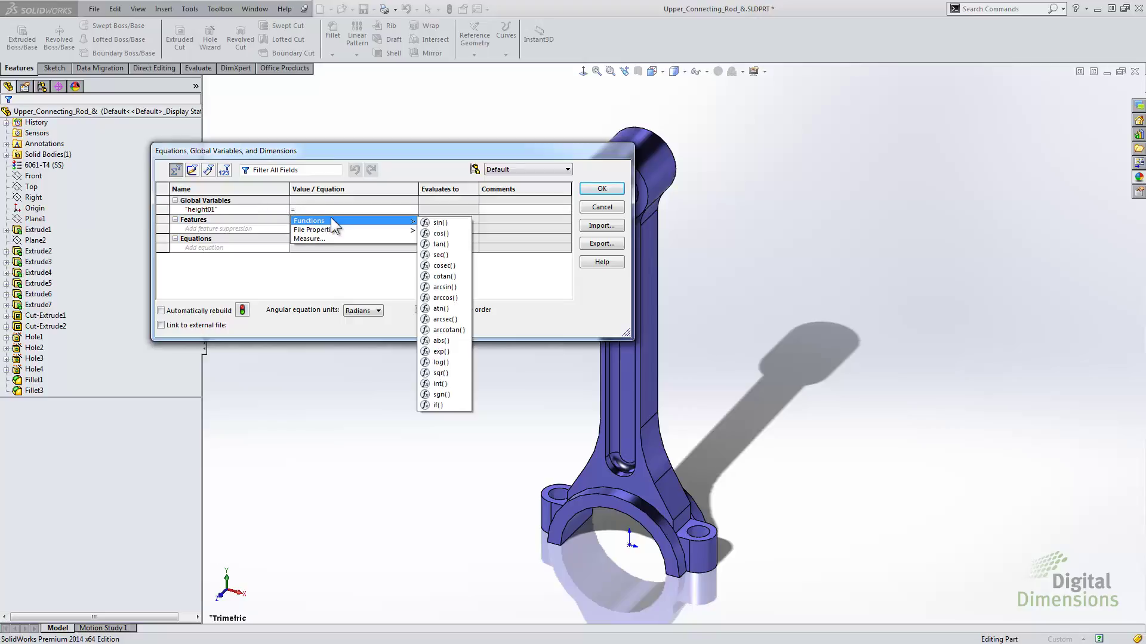
pyautogui.write('6')
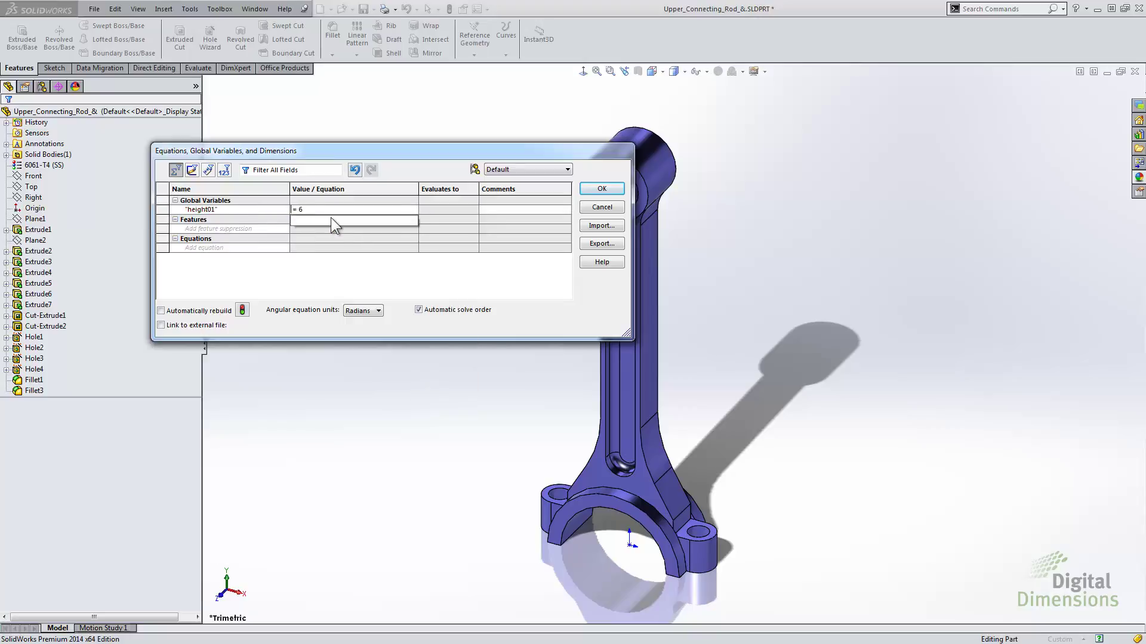
pyautogui.press('Return')
pyautogui.click(337, 208)
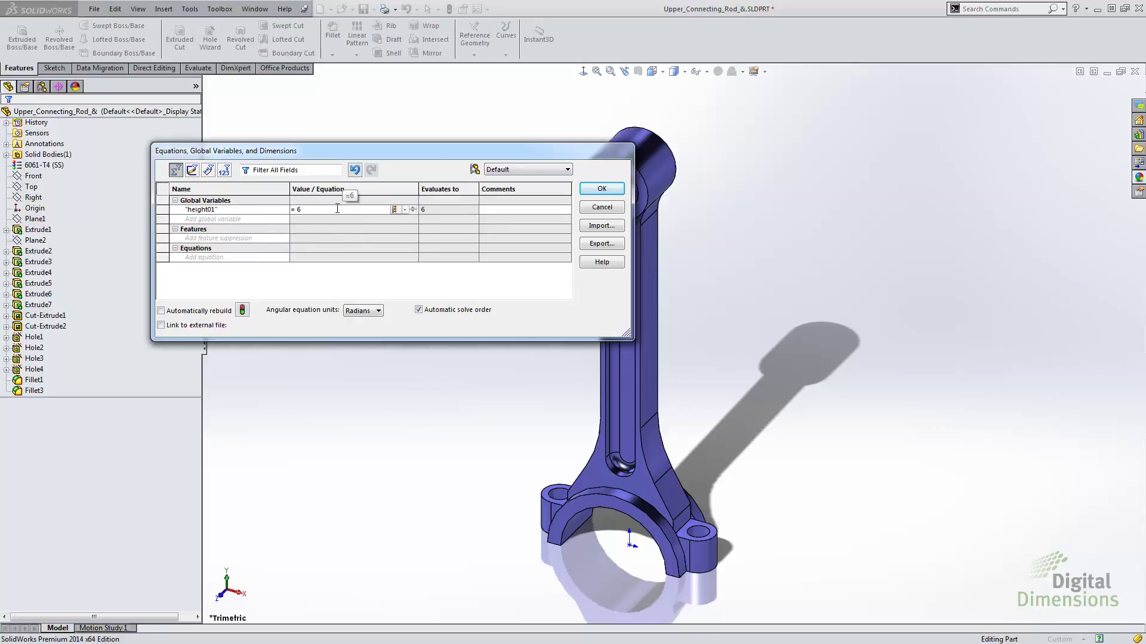
pyautogui.write('in')
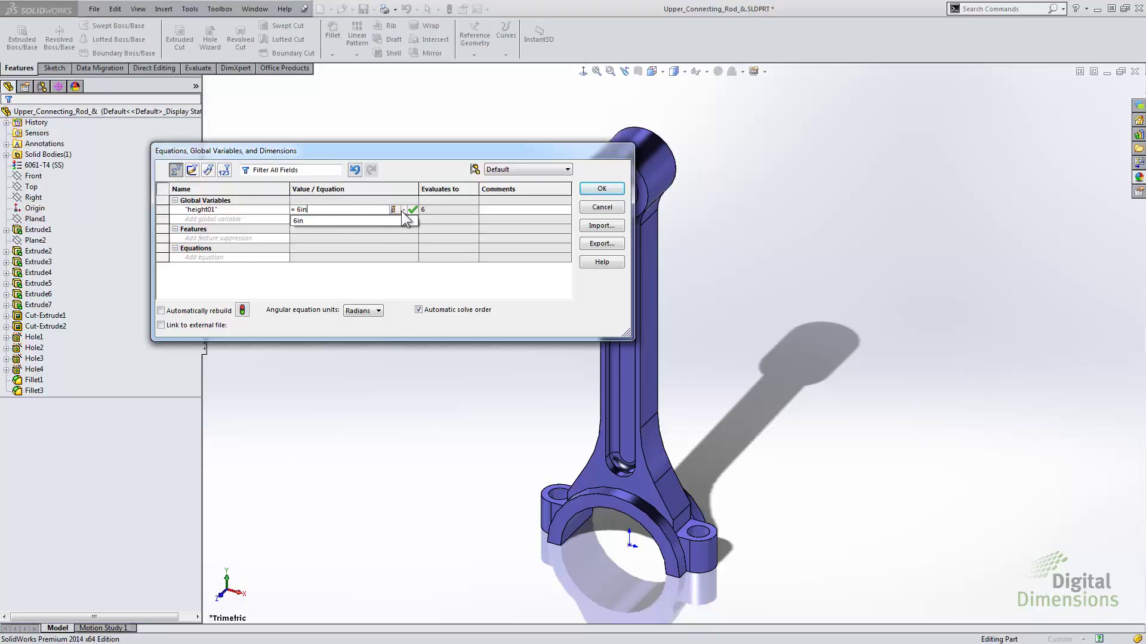
pyautogui.click(404, 210)
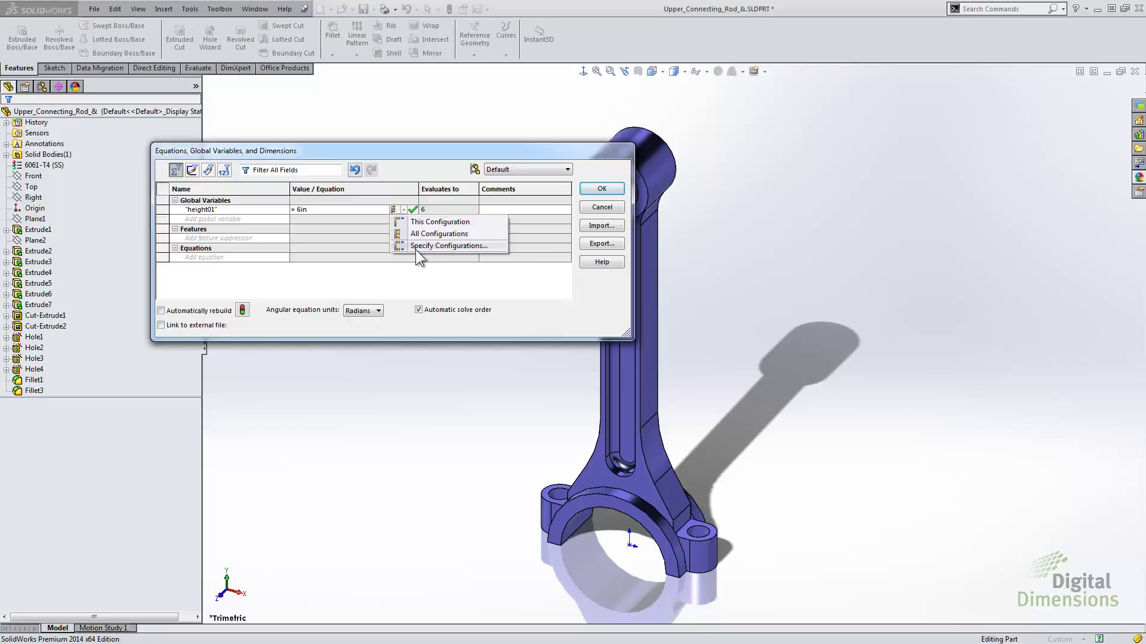
pyautogui.click(421, 222)
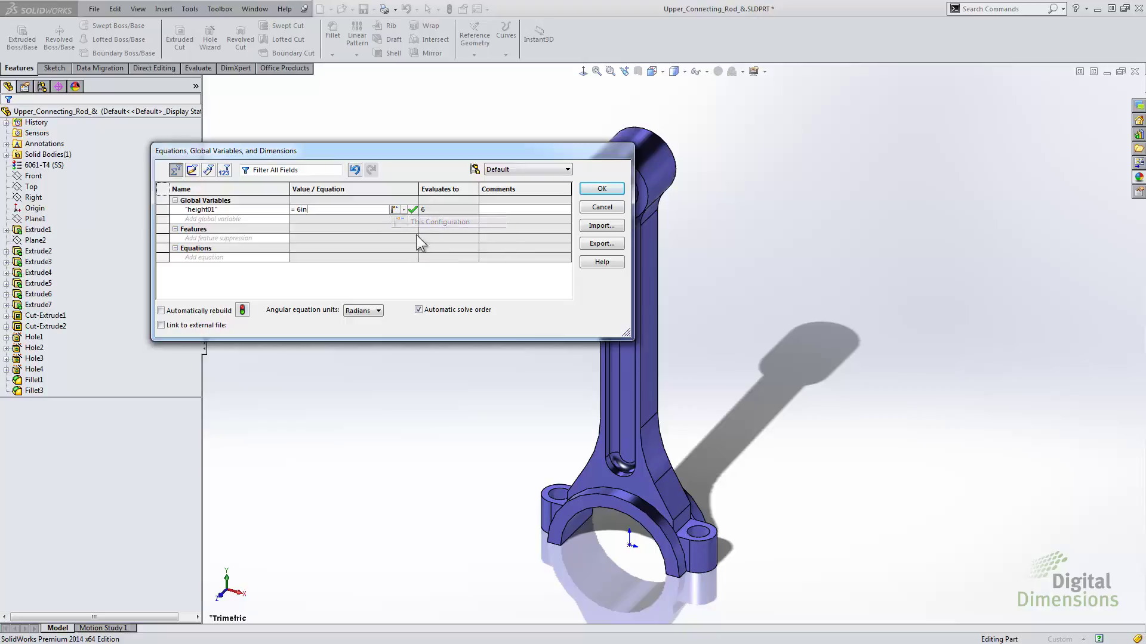
pyautogui.click(253, 220)
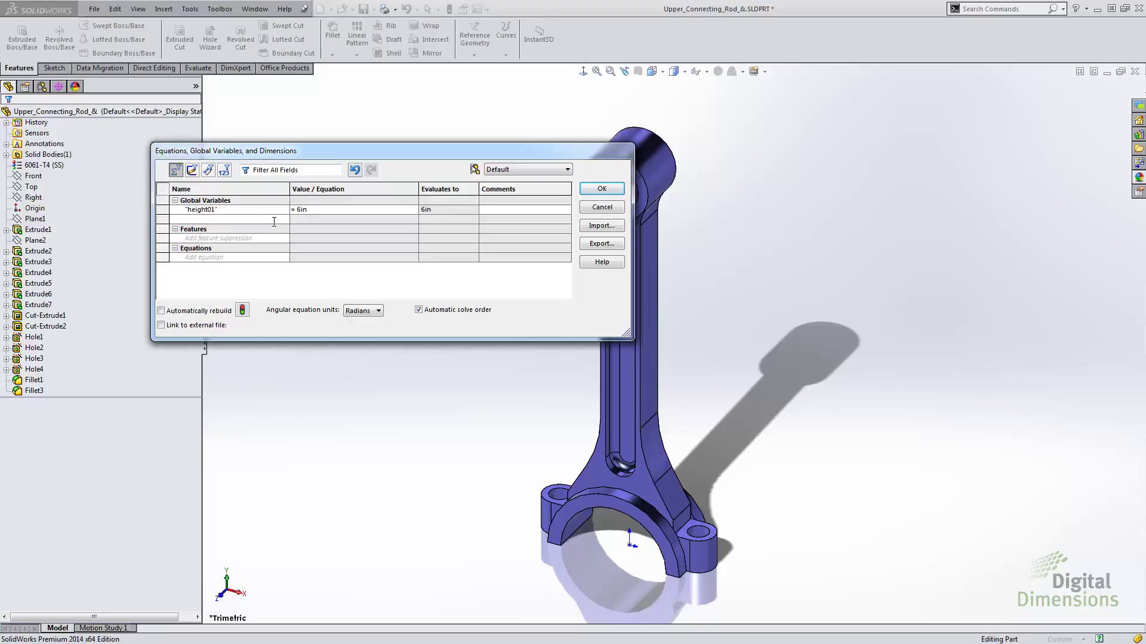
# Step: Switch the Equations dialog to the Thin Version configuration
pyautogui.click(522, 170)
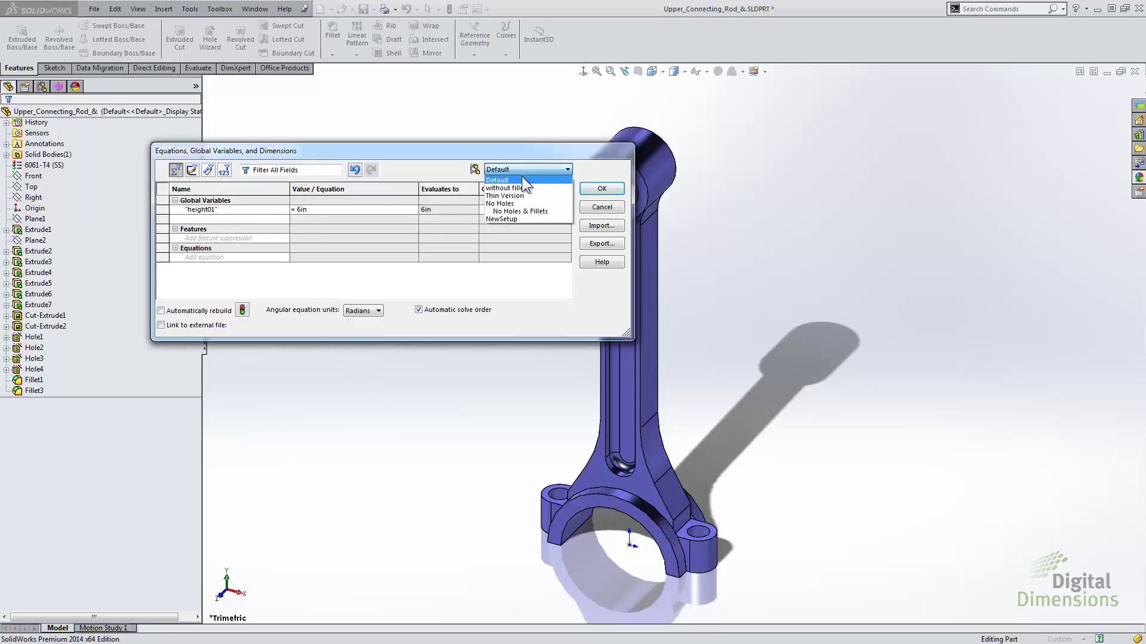
pyautogui.click(515, 195)
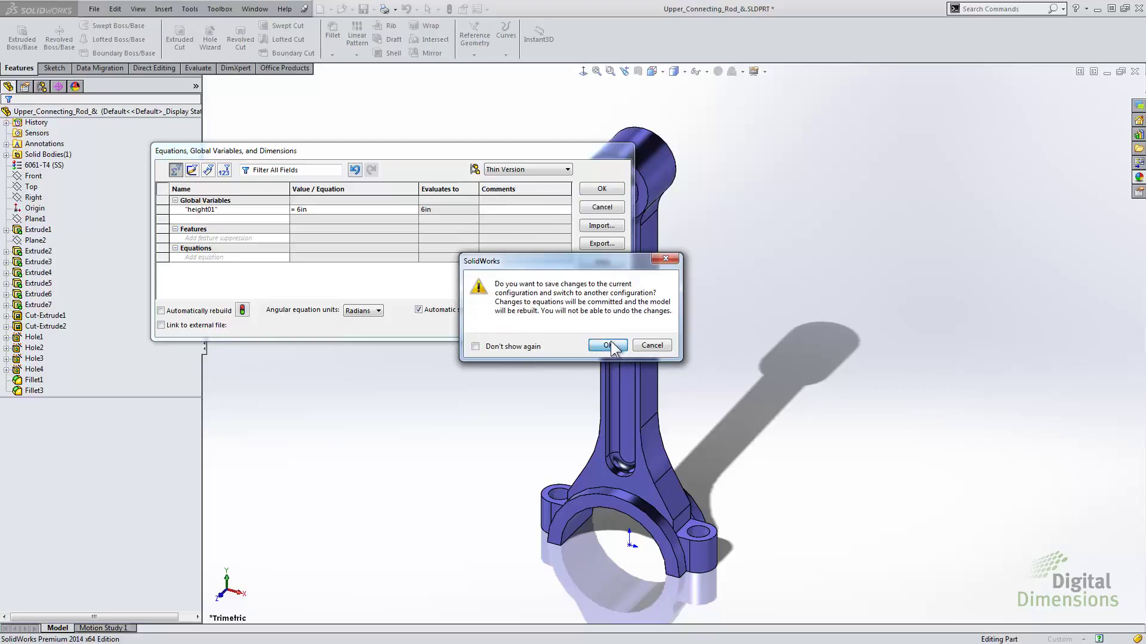
pyautogui.click(610, 343)
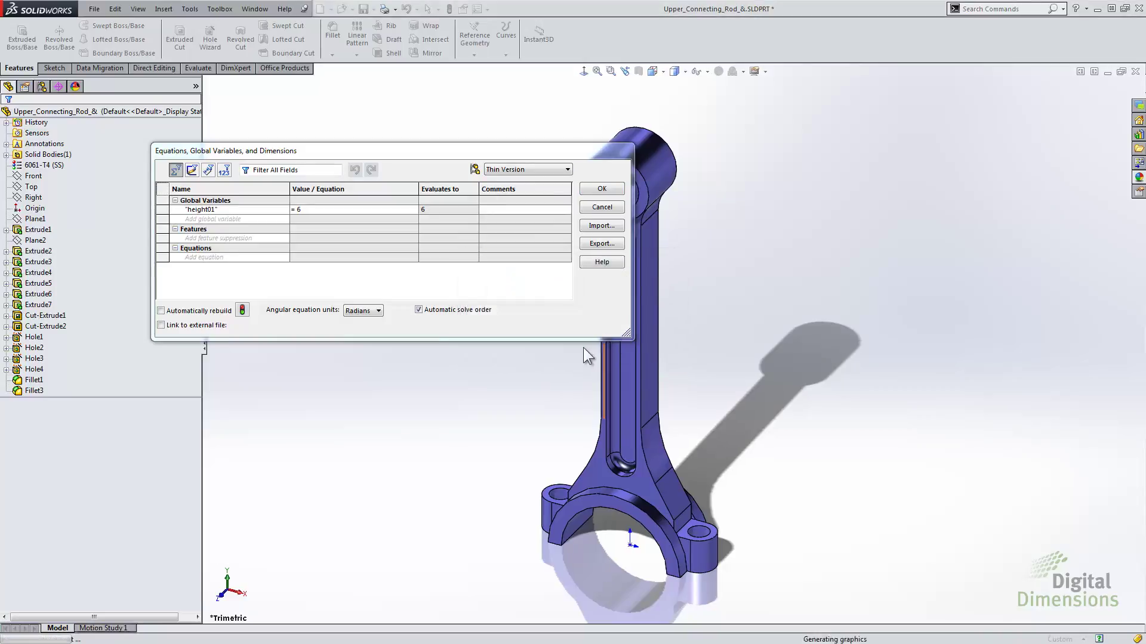
# Step: Add a global variable Height02 equal to 10in
pyautogui.click(270, 219)
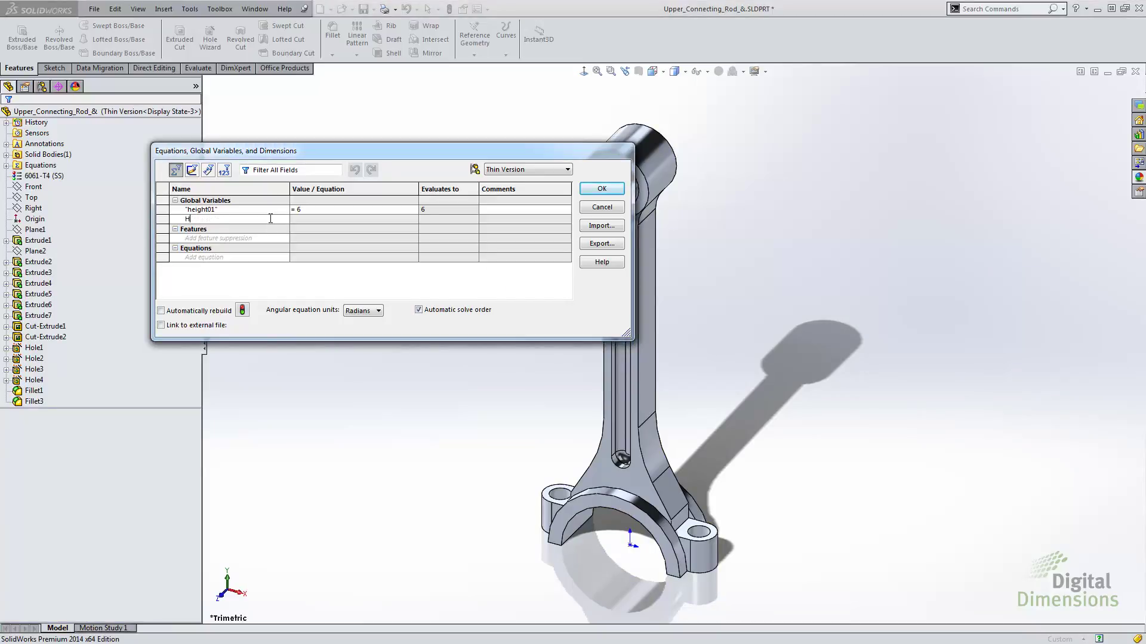
pyautogui.write('Height02')
pyautogui.press('Tab')
pyautogui.write('=')
pyautogui.moveTo(328, 230)
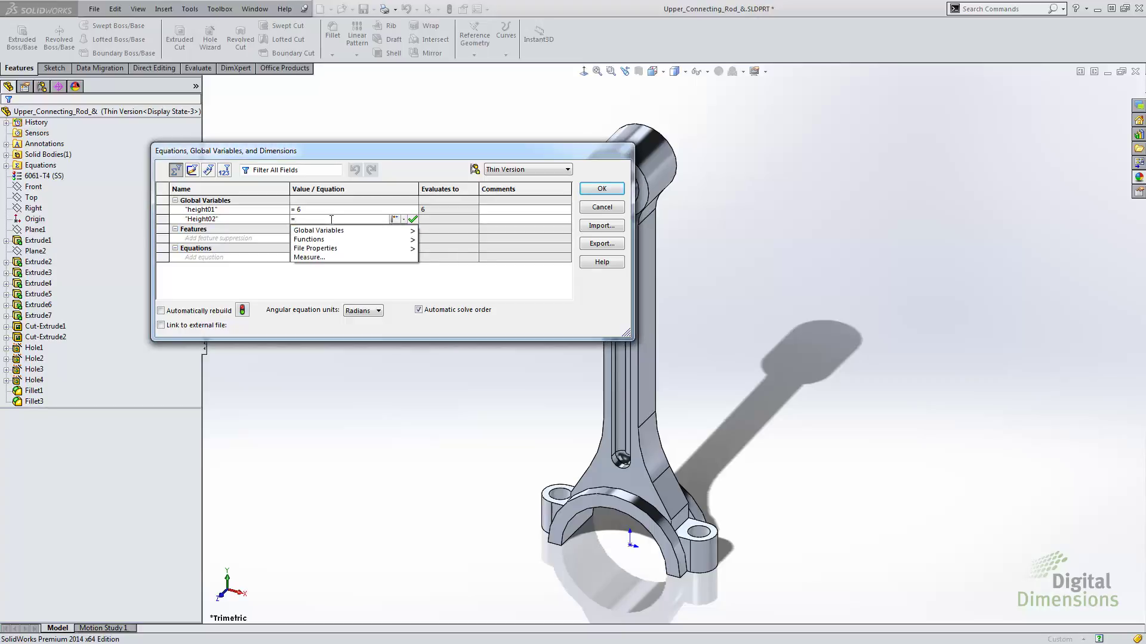
pyautogui.write('10')
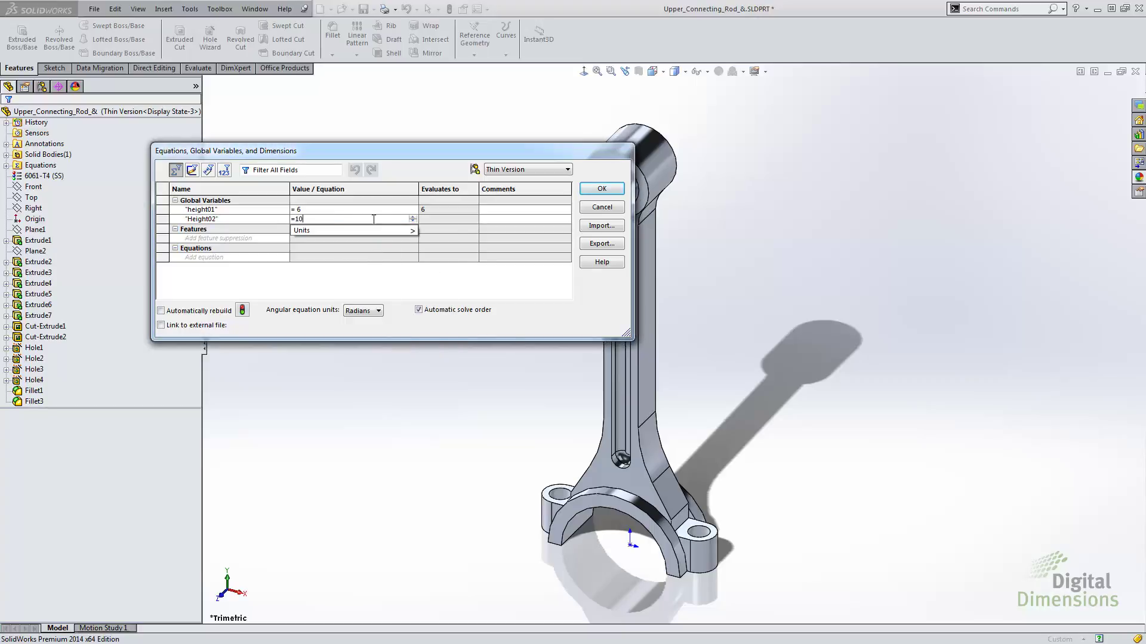
pyautogui.write('in')
pyautogui.press('Tab')
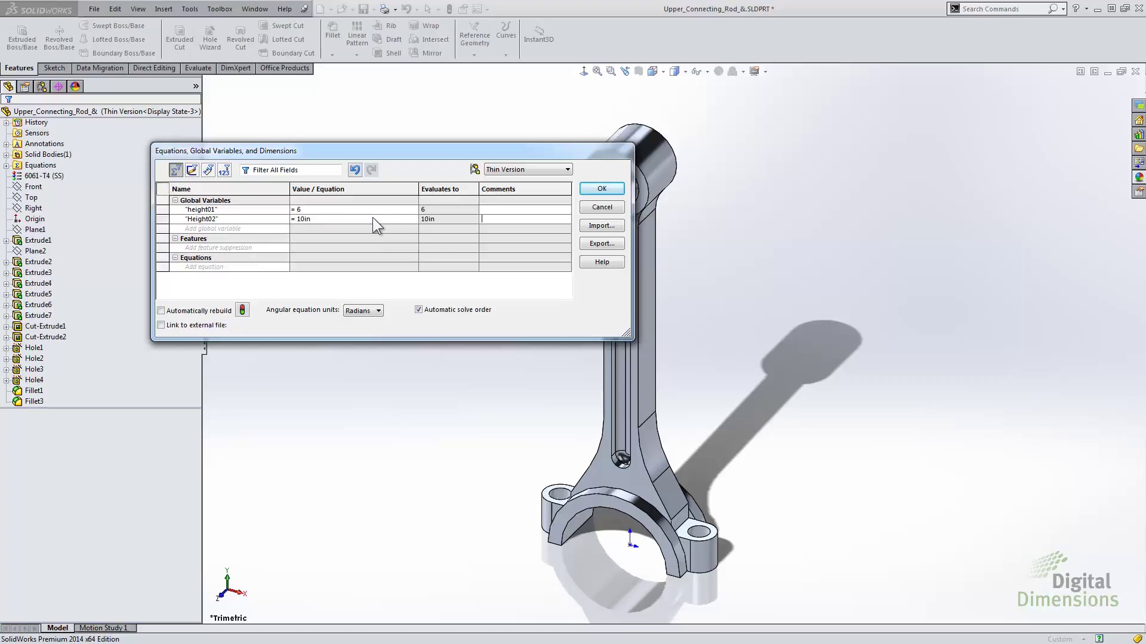
# Step: Change height01 to 8 and check the Default configuration's equations
pyautogui.click(367, 209)
pyautogui.press('BackSpace')
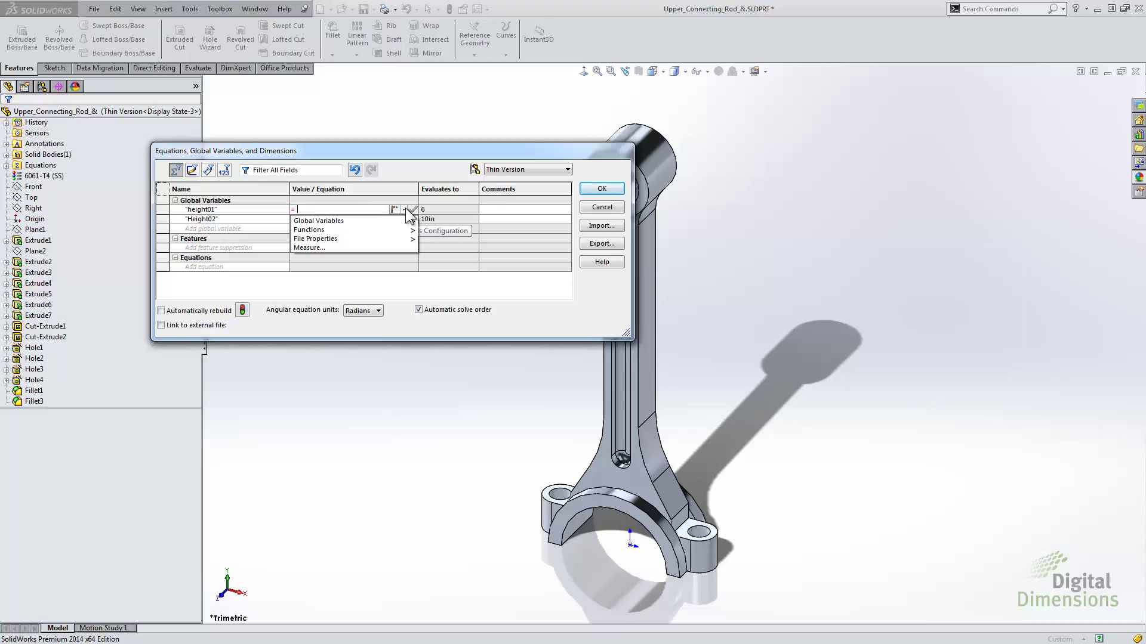
pyautogui.write('8')
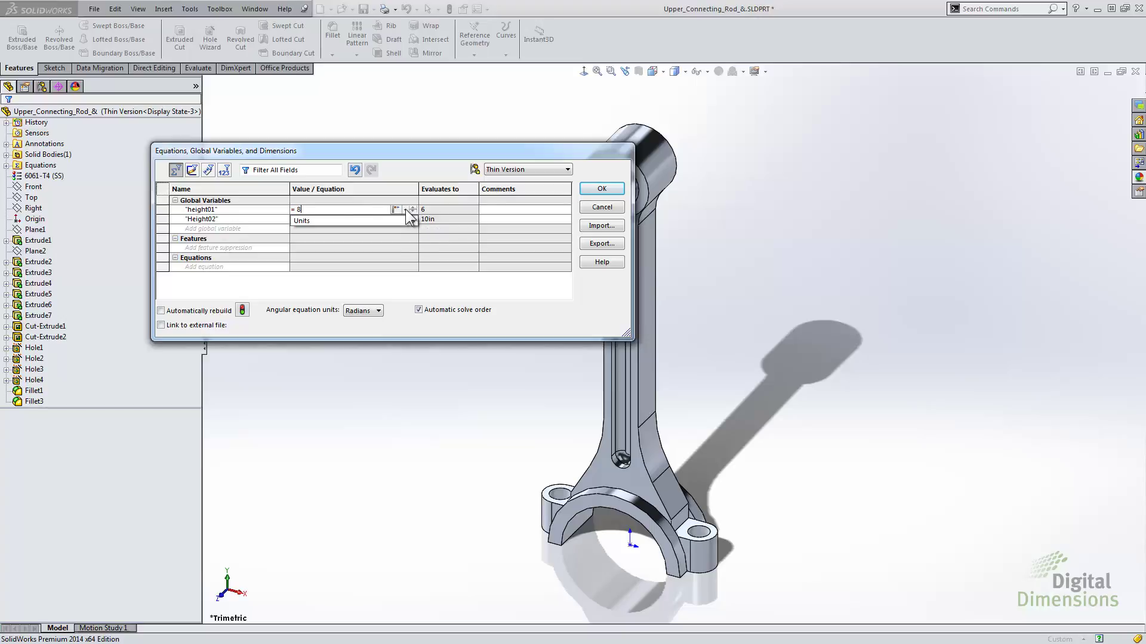
pyautogui.press('Return')
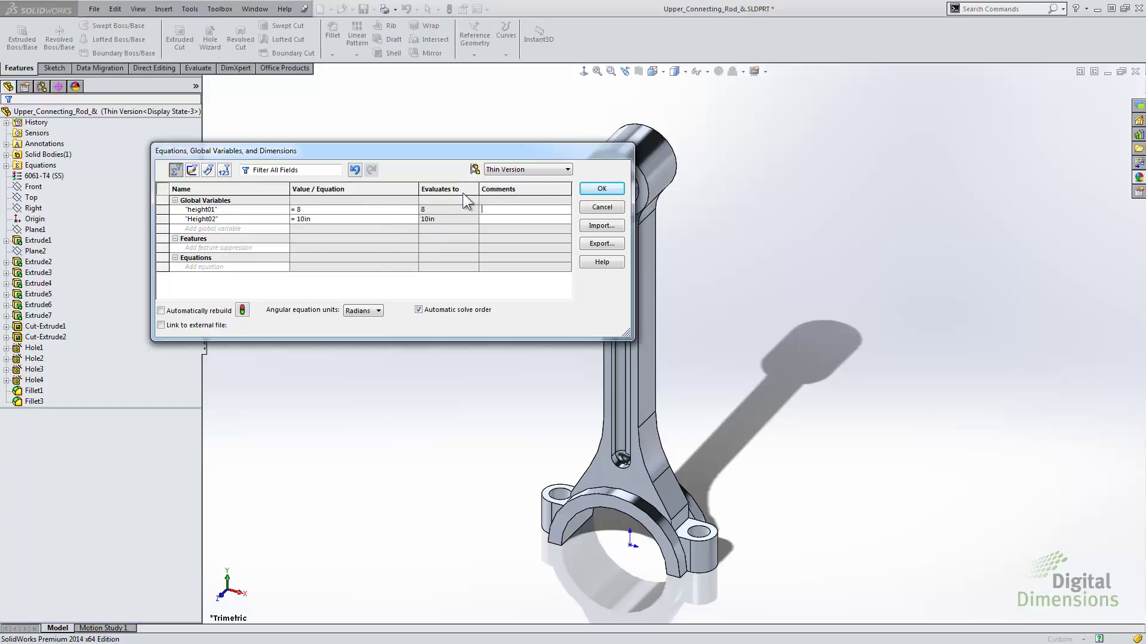
pyautogui.click(507, 169)
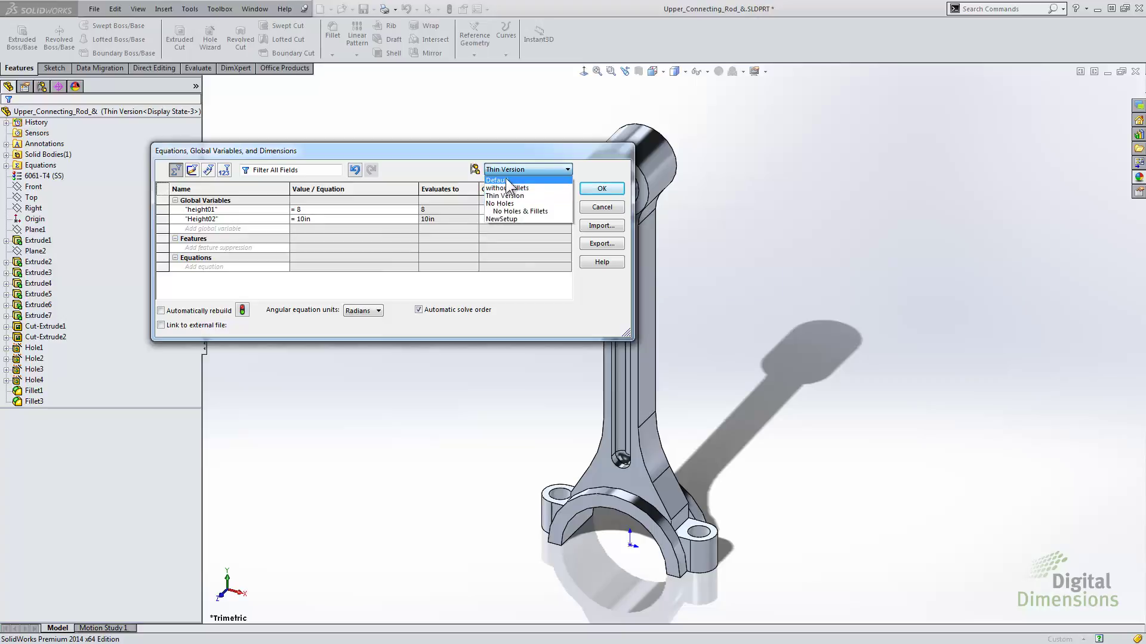
pyautogui.click(506, 179)
pyautogui.click(608, 345)
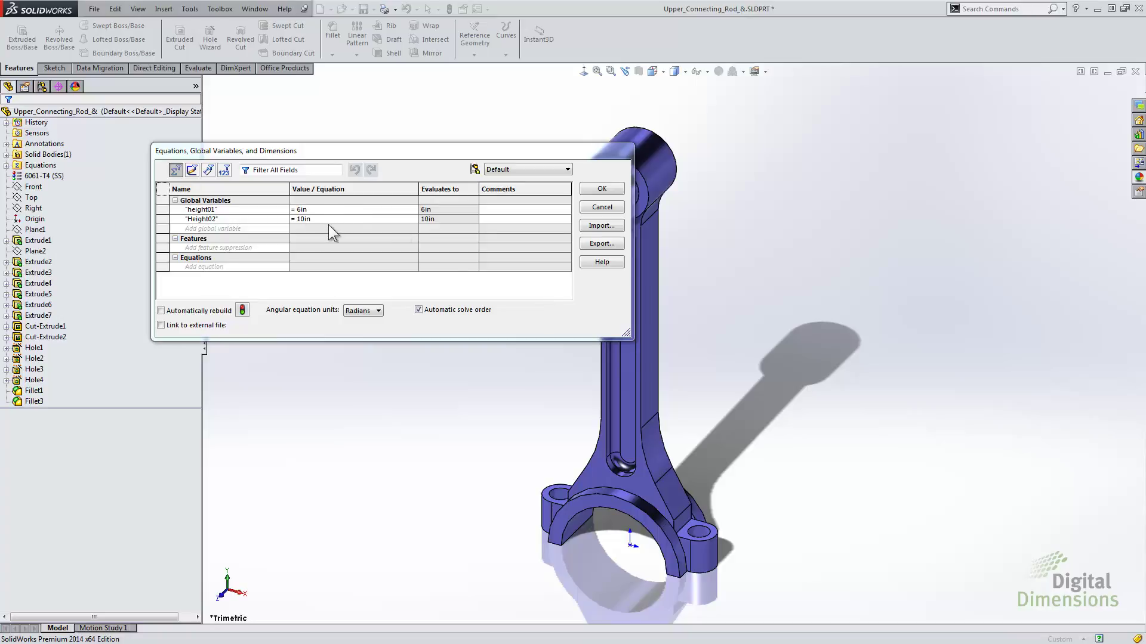
# Step: Return to Thin Version, make height01 8in, and close the Equations dialog
pyautogui.click(503, 169)
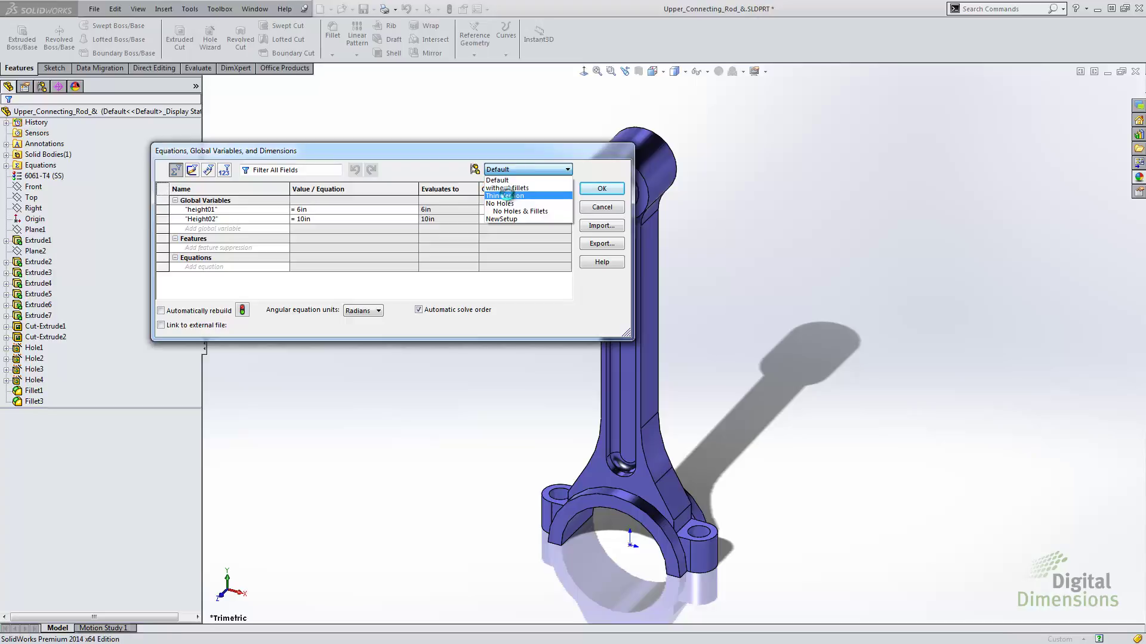
pyautogui.click(506, 195)
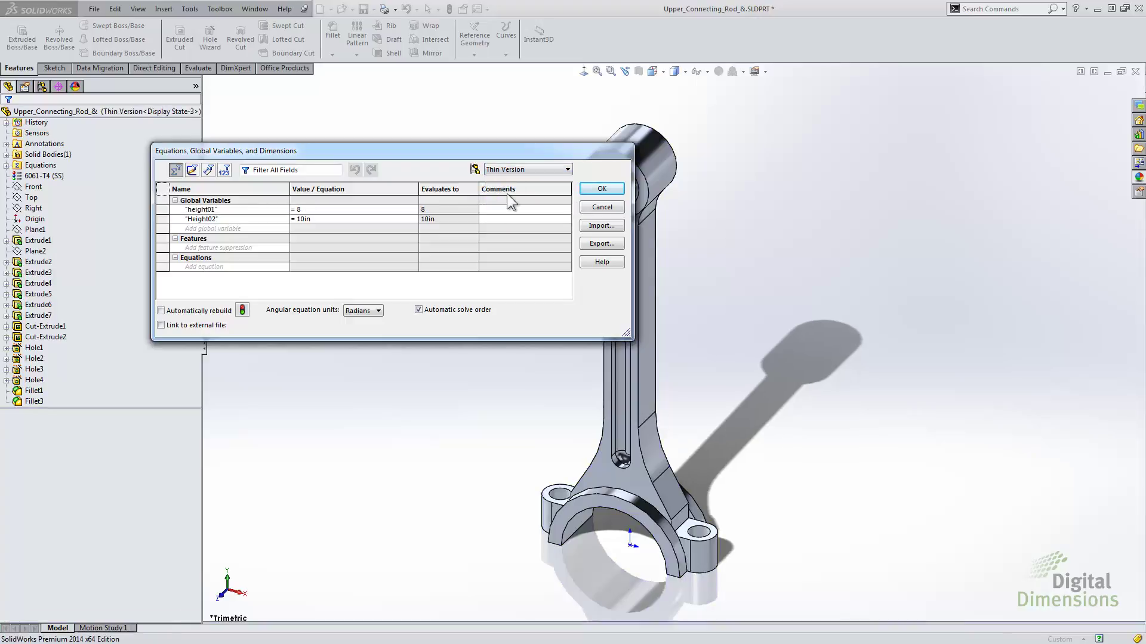
pyautogui.click(370, 210)
pyautogui.write('i')
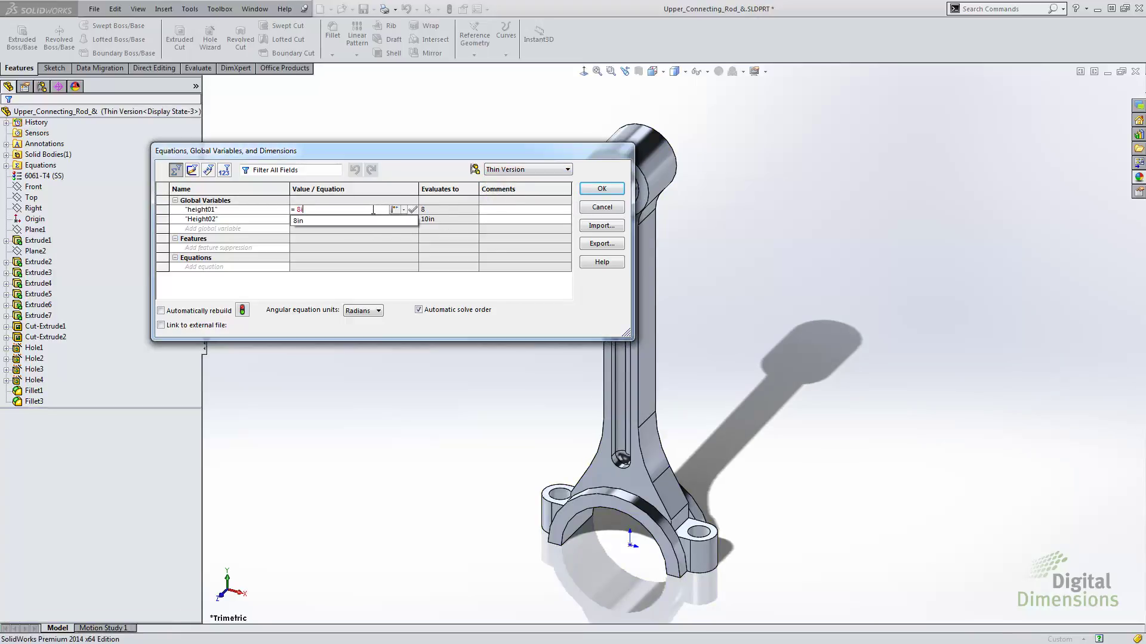
pyautogui.write('n')
pyautogui.press('Tab')
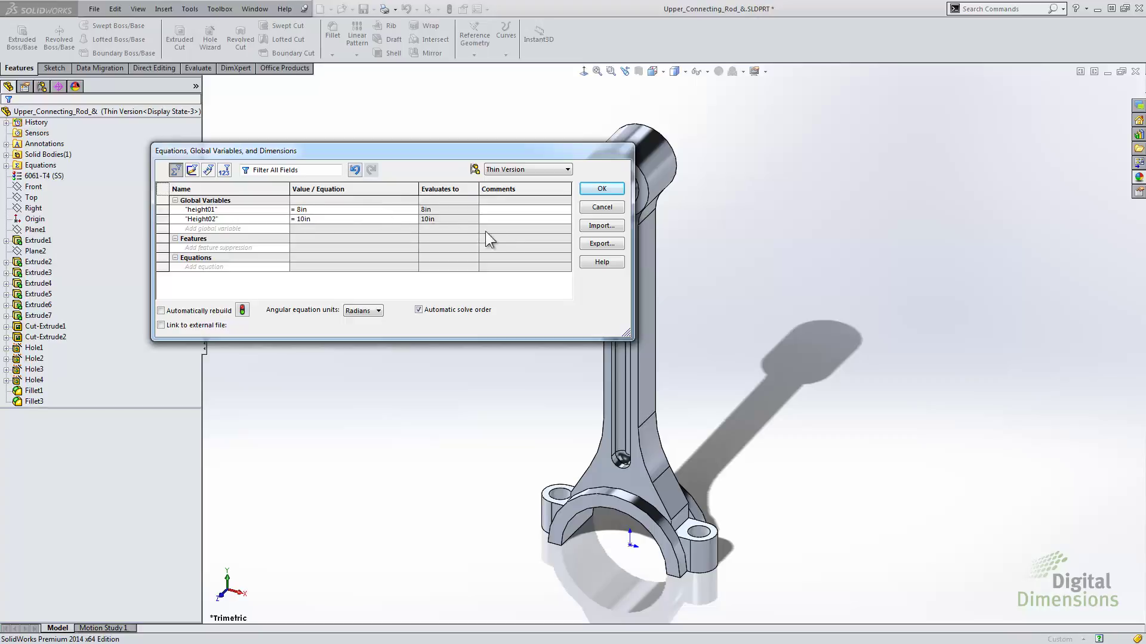
pyautogui.click(587, 188)
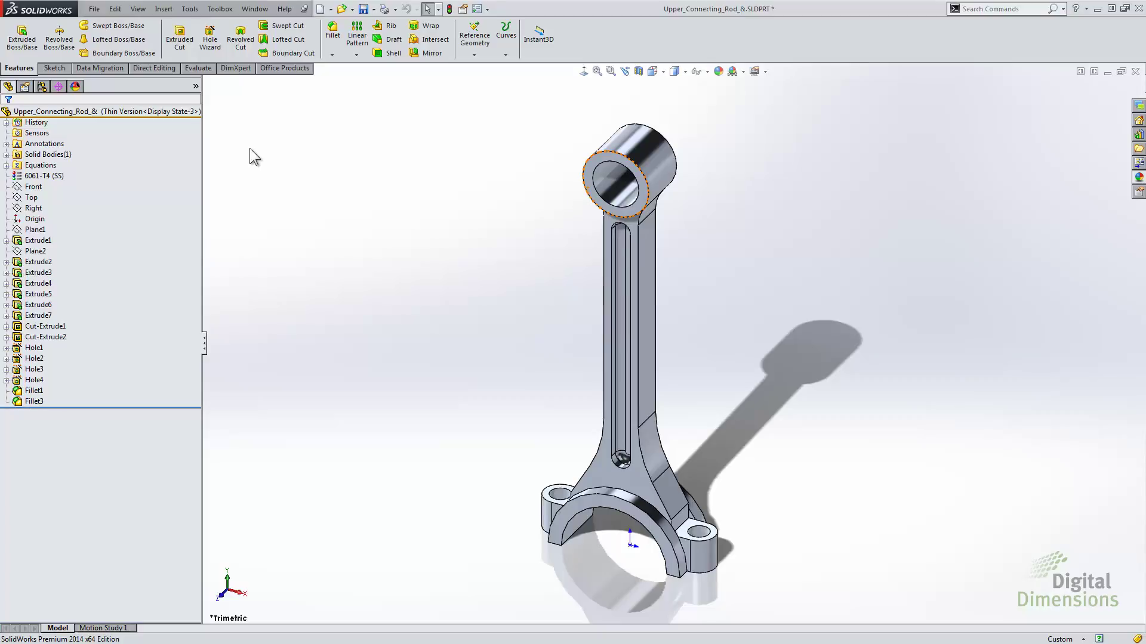
# Step: Reactivate the Default configuration and bring up Recent Documents with R
pyautogui.click(42, 87)
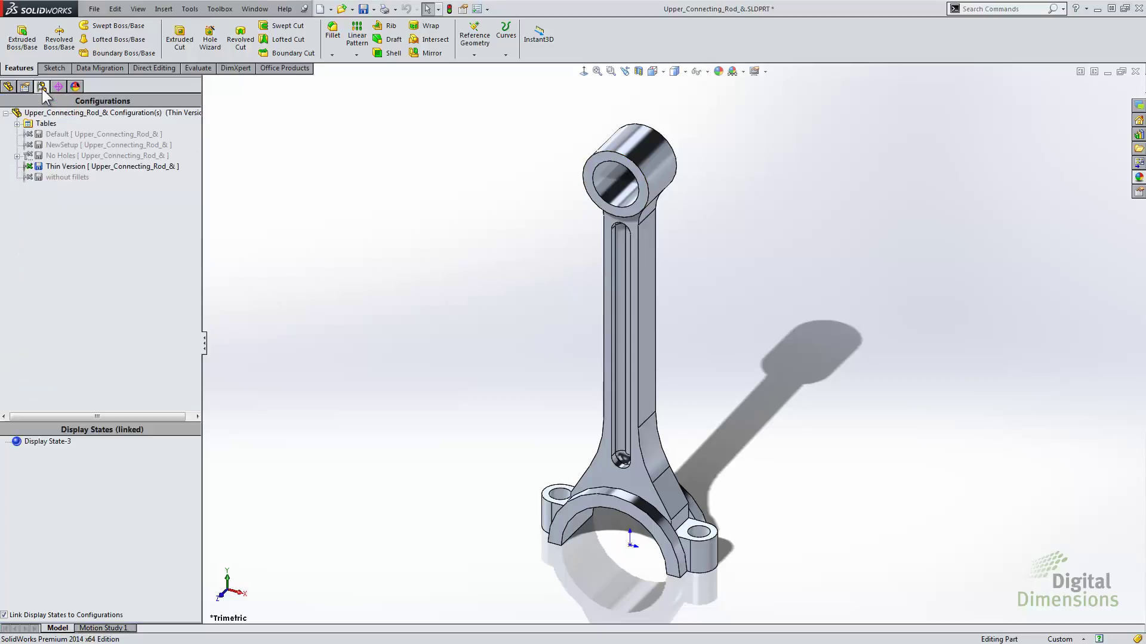
pyautogui.doubleClick(48, 133)
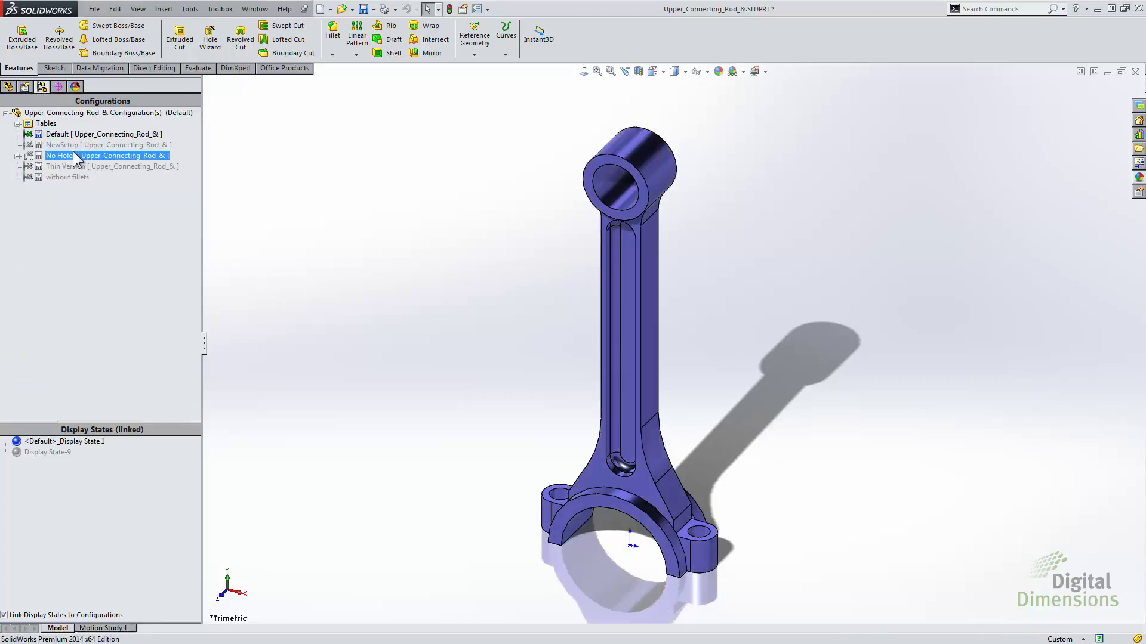
pyautogui.press('r')
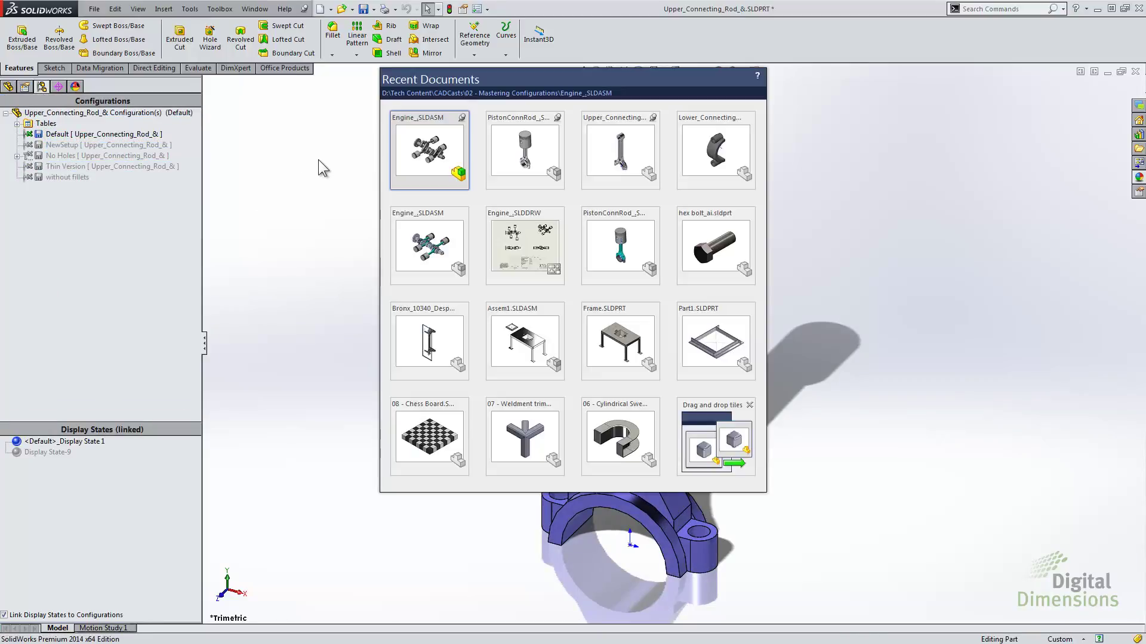
# Step: Open the Piston&ConnRod assembly and switch Upper_Connecting_Rod to Thin Version
pyautogui.click(530, 151)
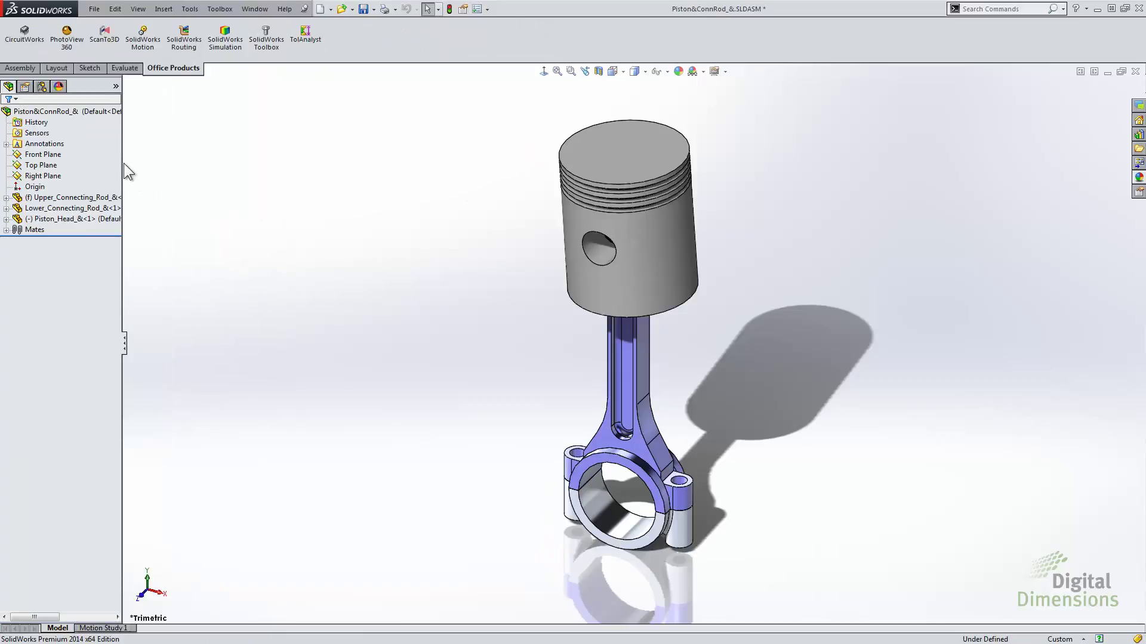
pyautogui.moveTo(124, 166); pyautogui.dragTo(238, 170)
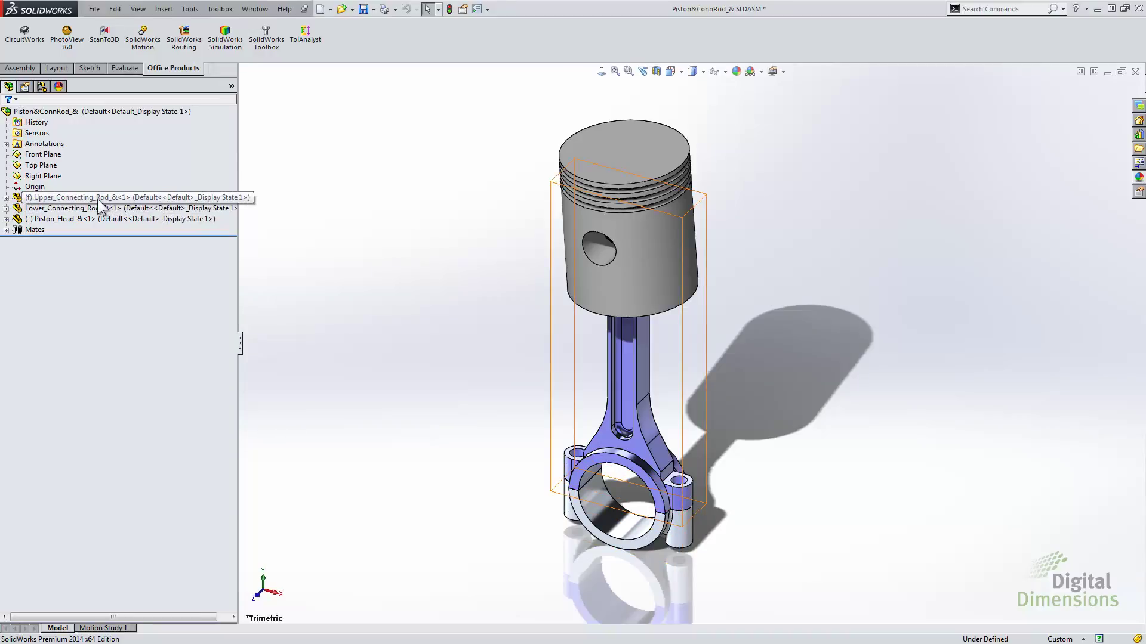
pyautogui.click(112, 203)
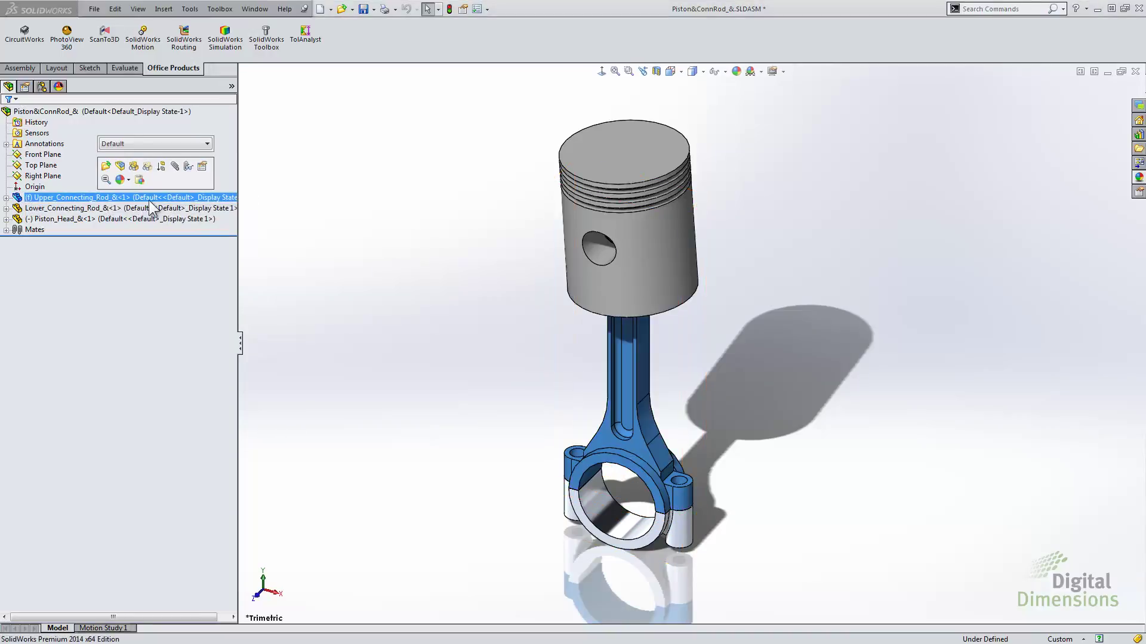
pyautogui.click(202, 144)
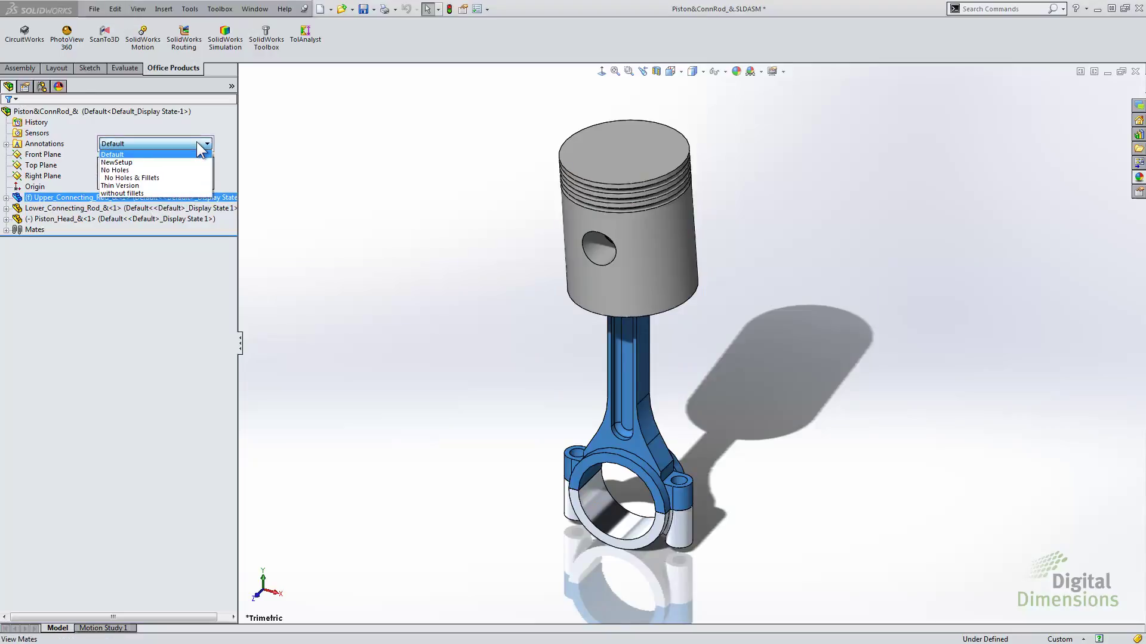
pyautogui.click(137, 163)
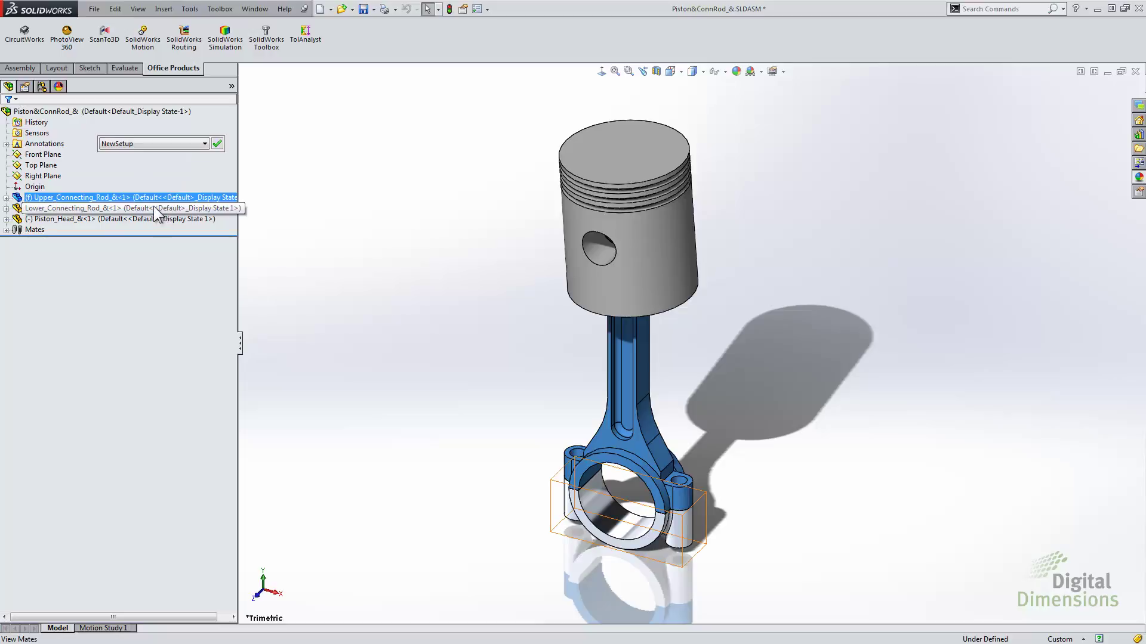
pyautogui.click(152, 146)
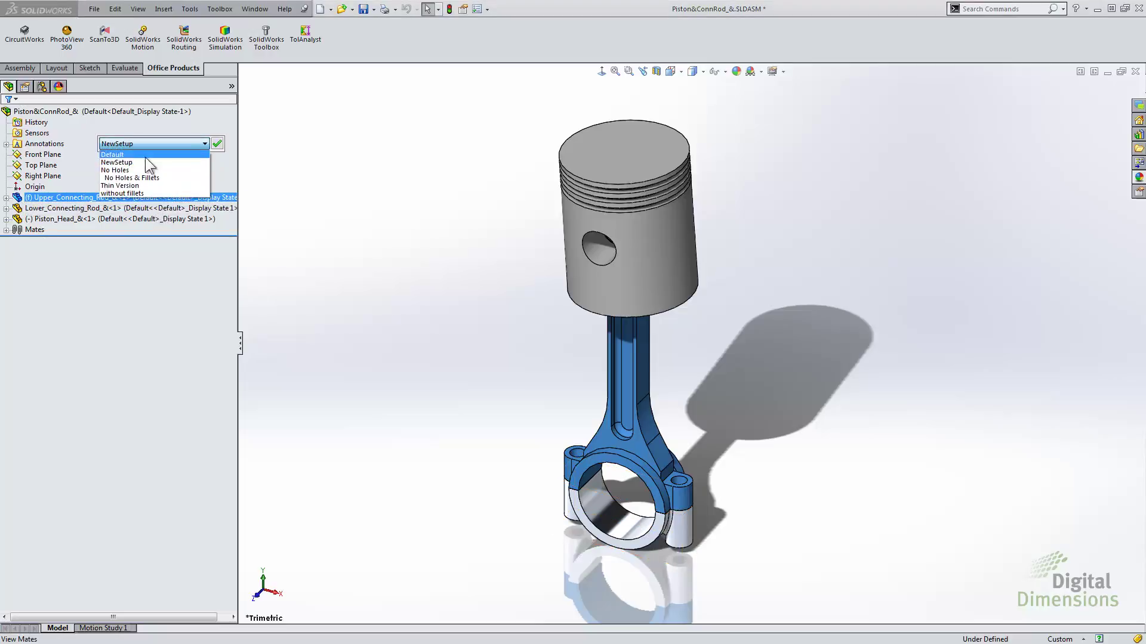
pyautogui.click(133, 186)
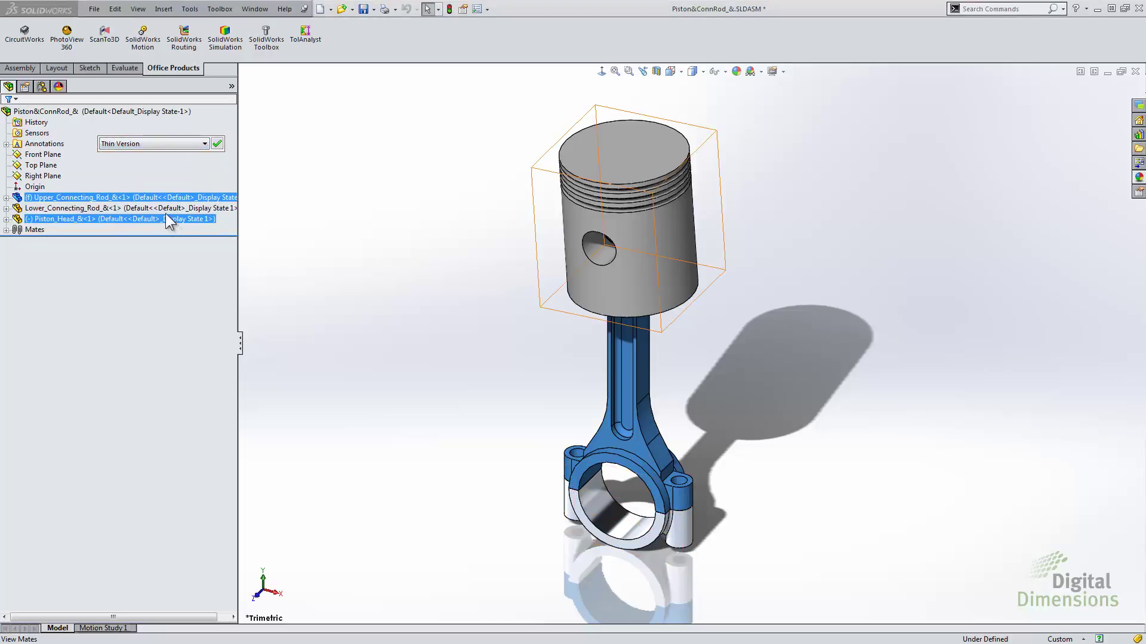
pyautogui.click(220, 145)
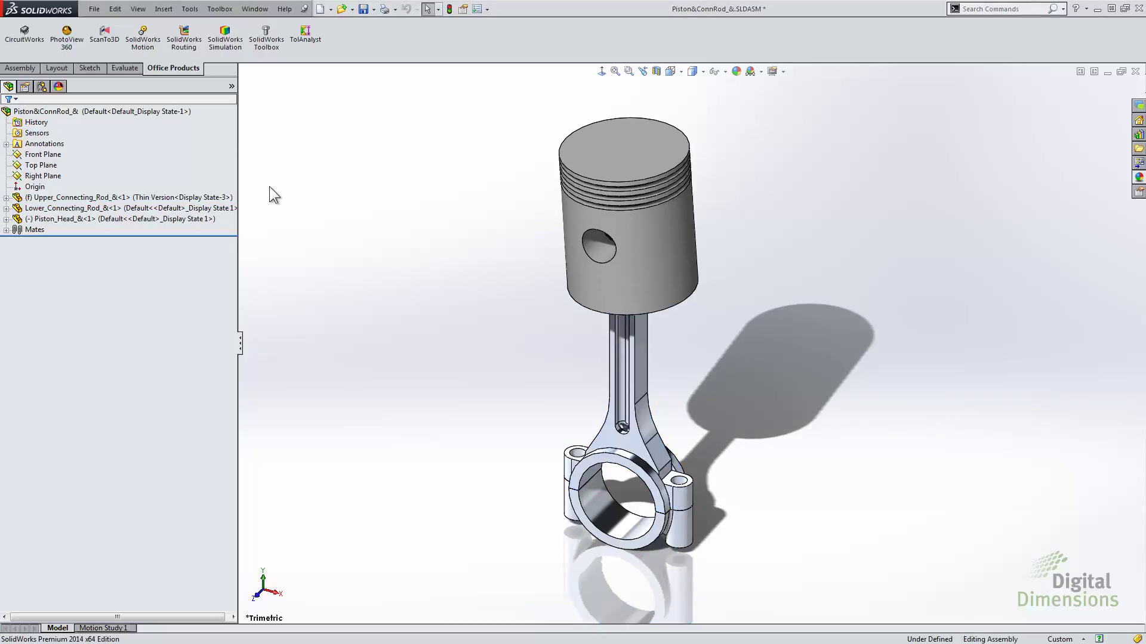
# Step: Set Upper_Connecting_Rod back to its Default configuration via Component Properties
pyautogui.click(168, 199)
pyautogui.rightClick(167, 199)
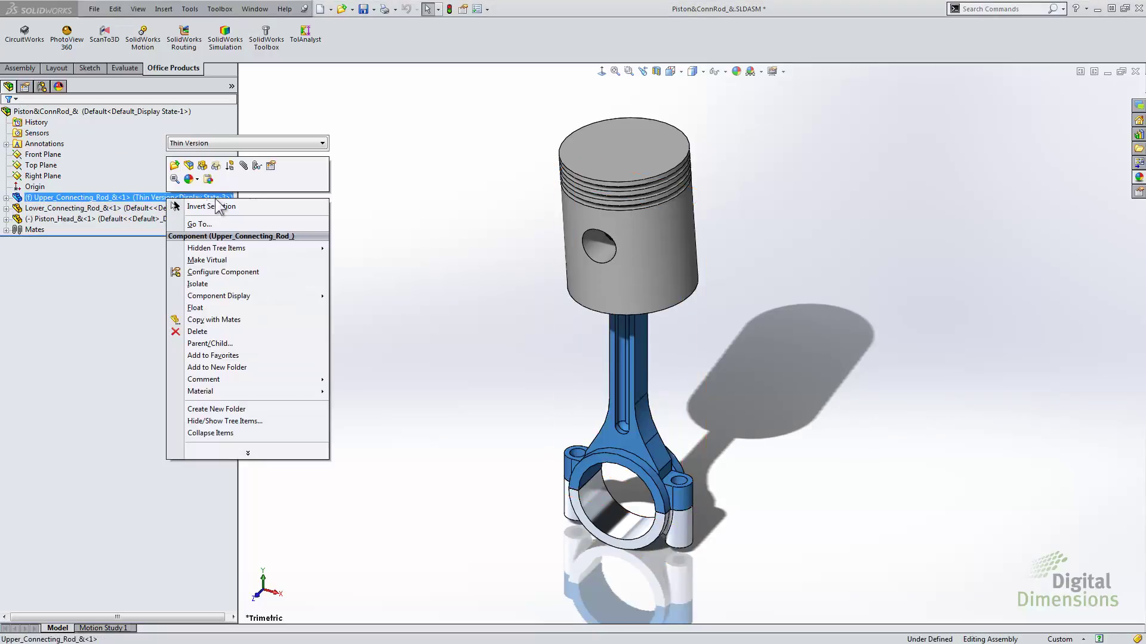
pyautogui.click(270, 167)
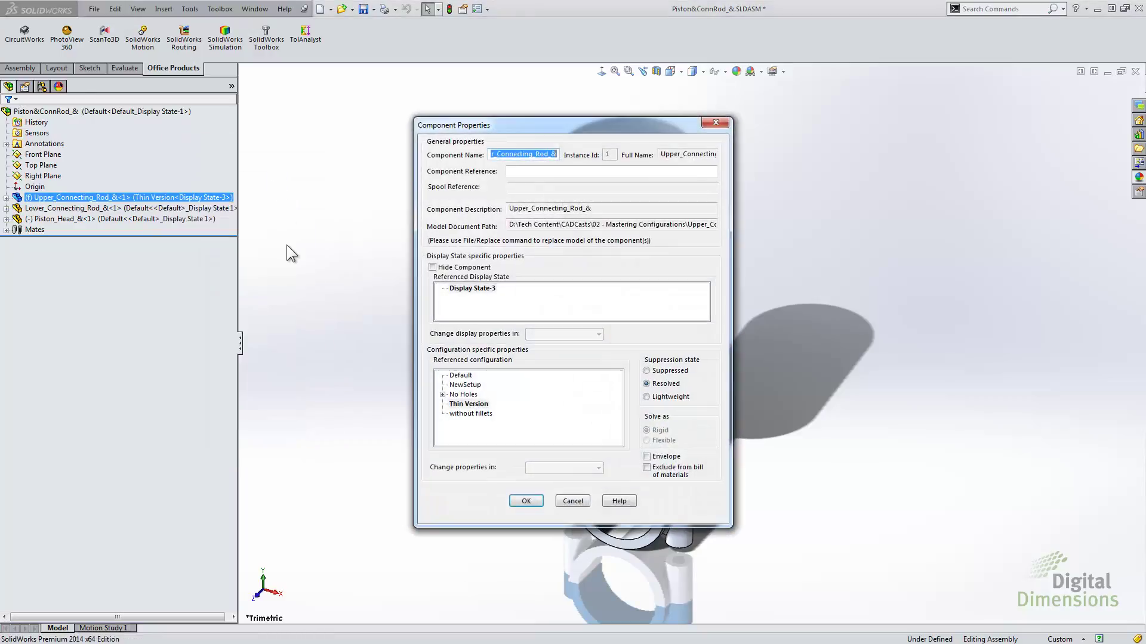
pyautogui.click(460, 375)
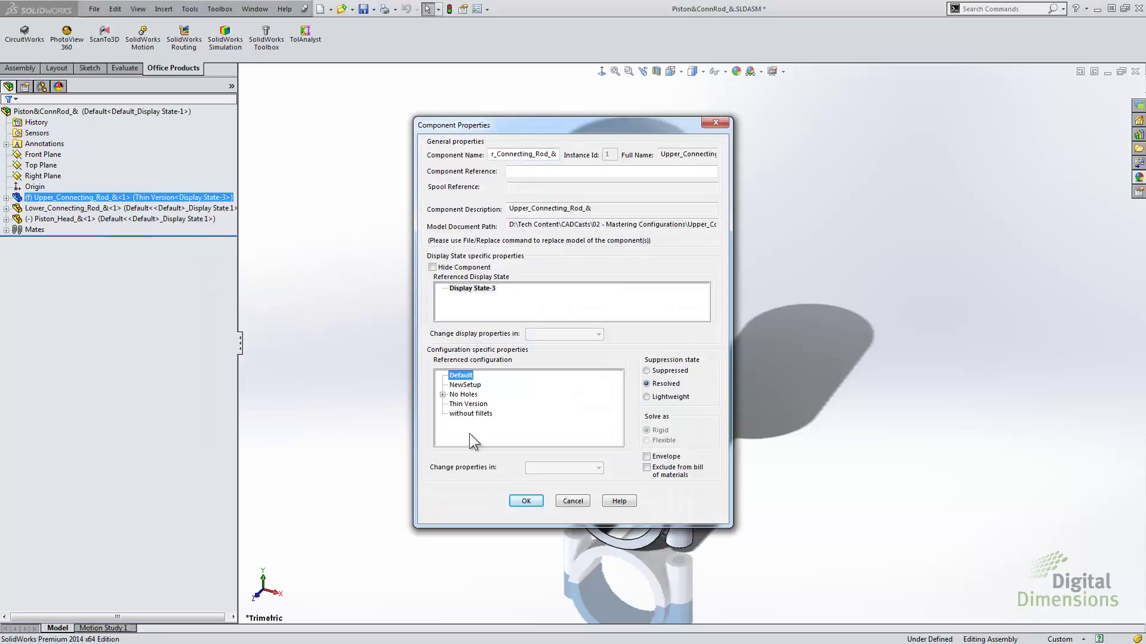
pyautogui.click(526, 502)
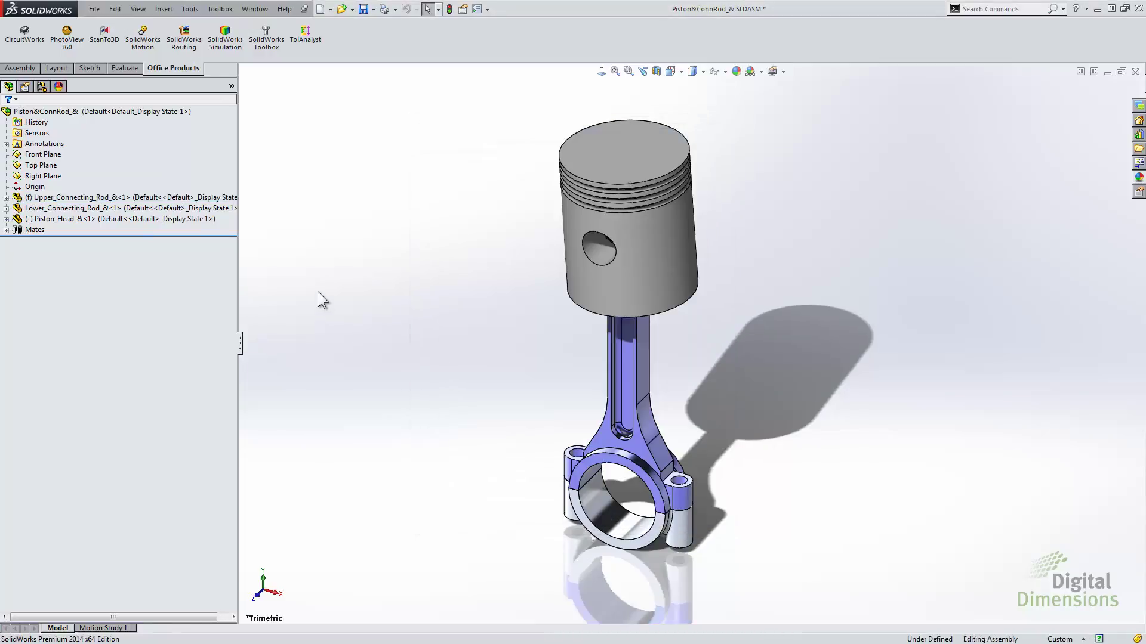
# Step: Add and activate a piston assembly configuration named 'Thin assy version', then return to the design tree
pyautogui.click(42, 86)
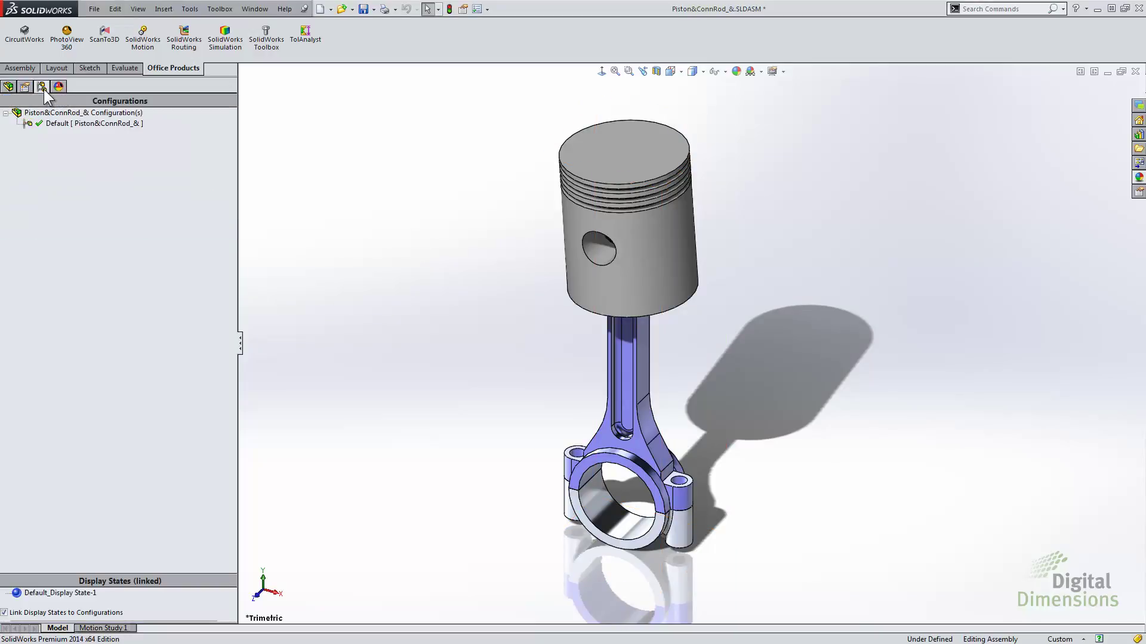
pyautogui.rightClick(58, 161)
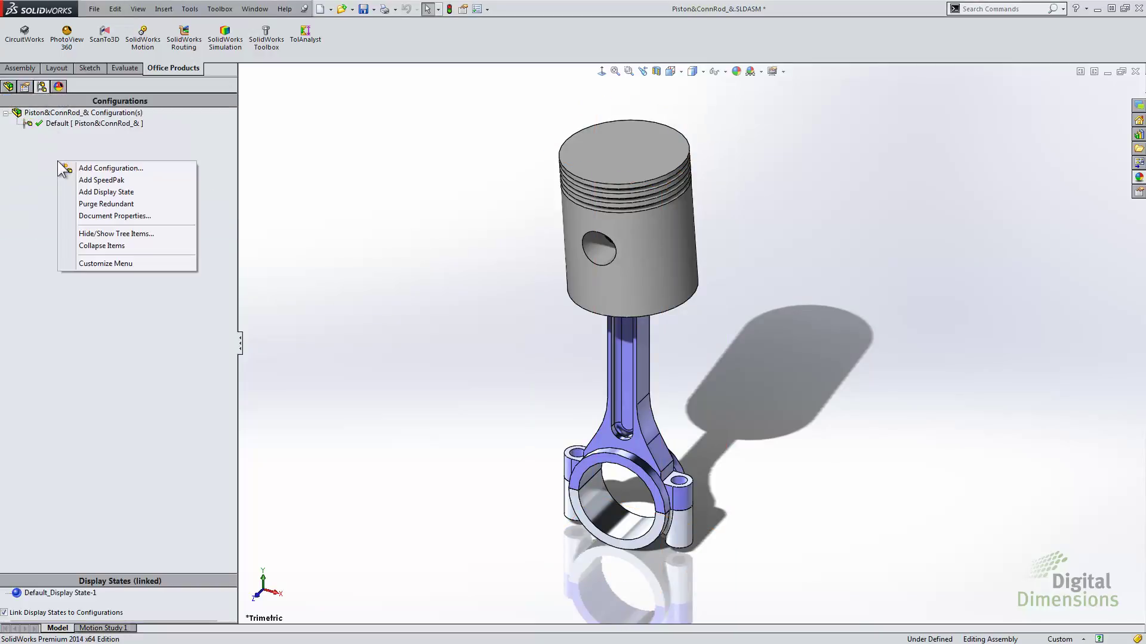
pyautogui.click(116, 167)
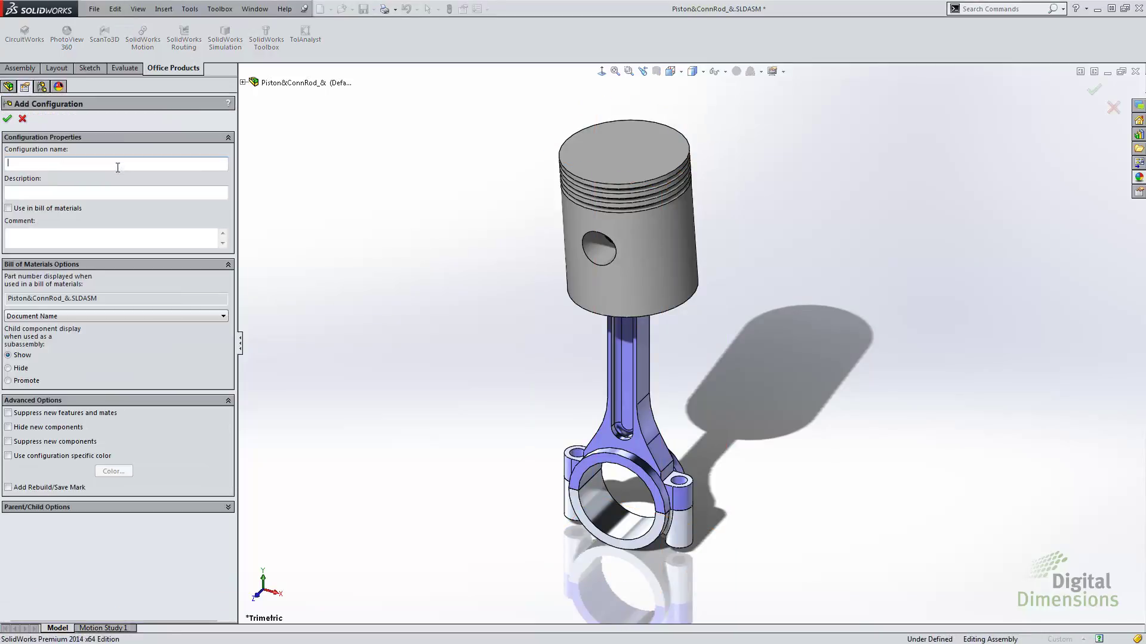
pyautogui.write('Thin assy version')
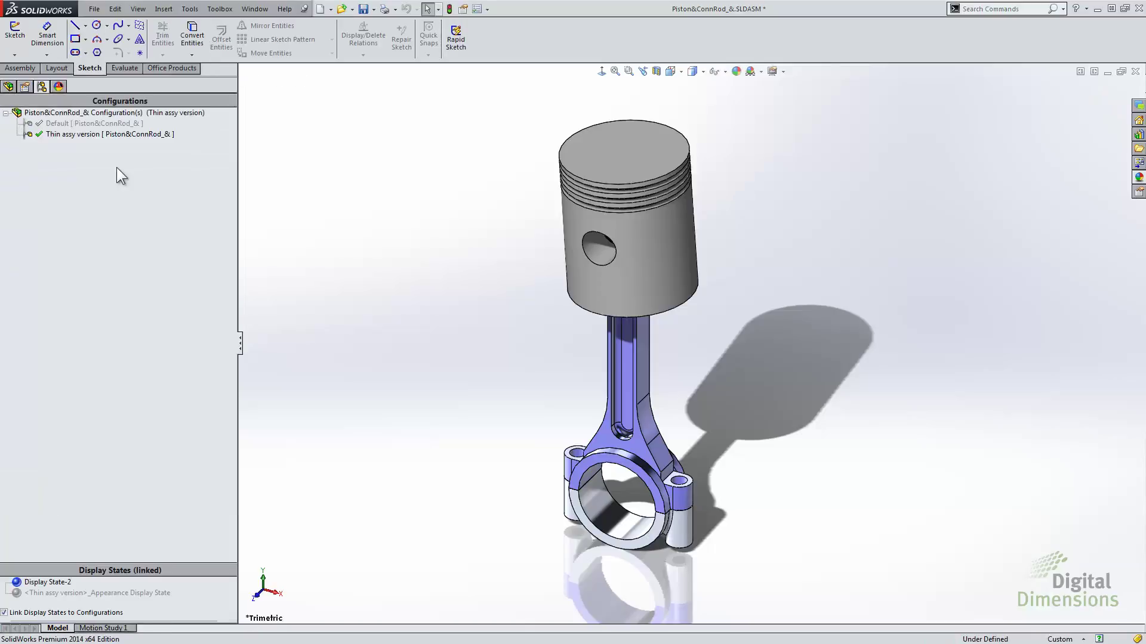
pyautogui.click(63, 132)
pyautogui.click(62, 124)
pyautogui.click(59, 131)
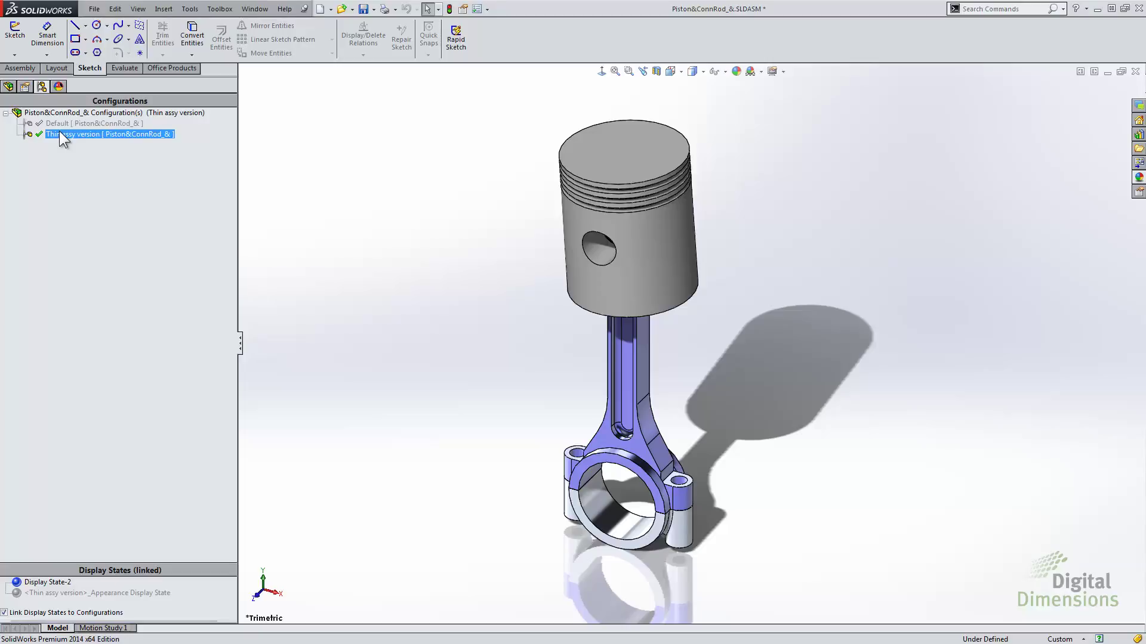
pyautogui.click(9, 88)
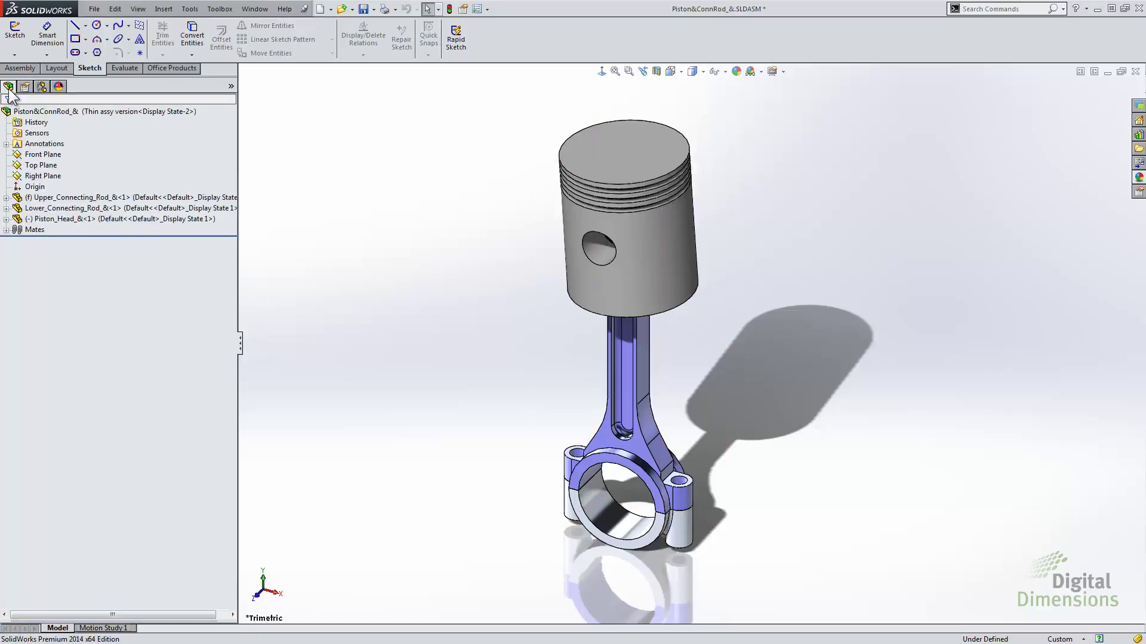
# Step: Set Upper_Connecting_Rod to Thin Version in Thin assy version, saving the table as 'sub-assy table01'
pyautogui.rightClick(87, 196)
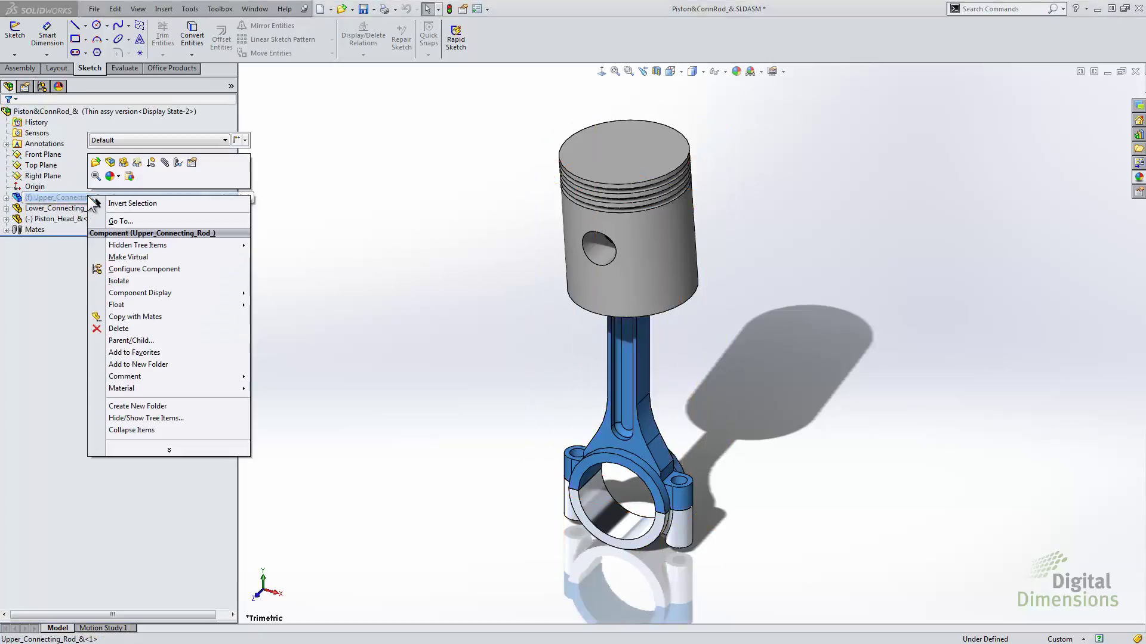
pyautogui.click(192, 162)
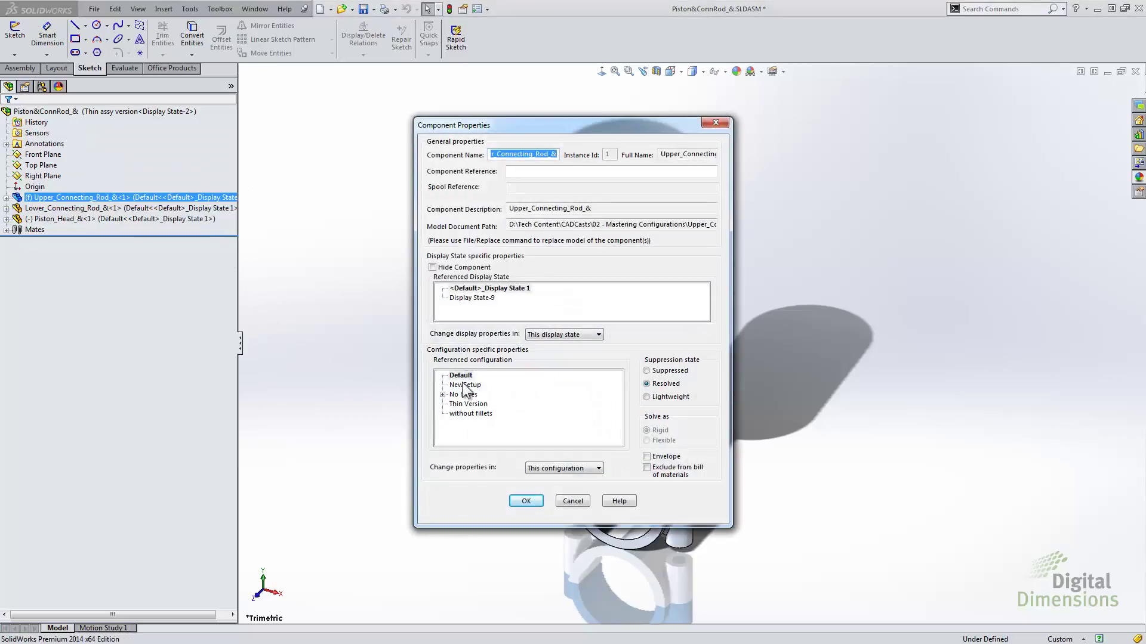
pyautogui.click(573, 501)
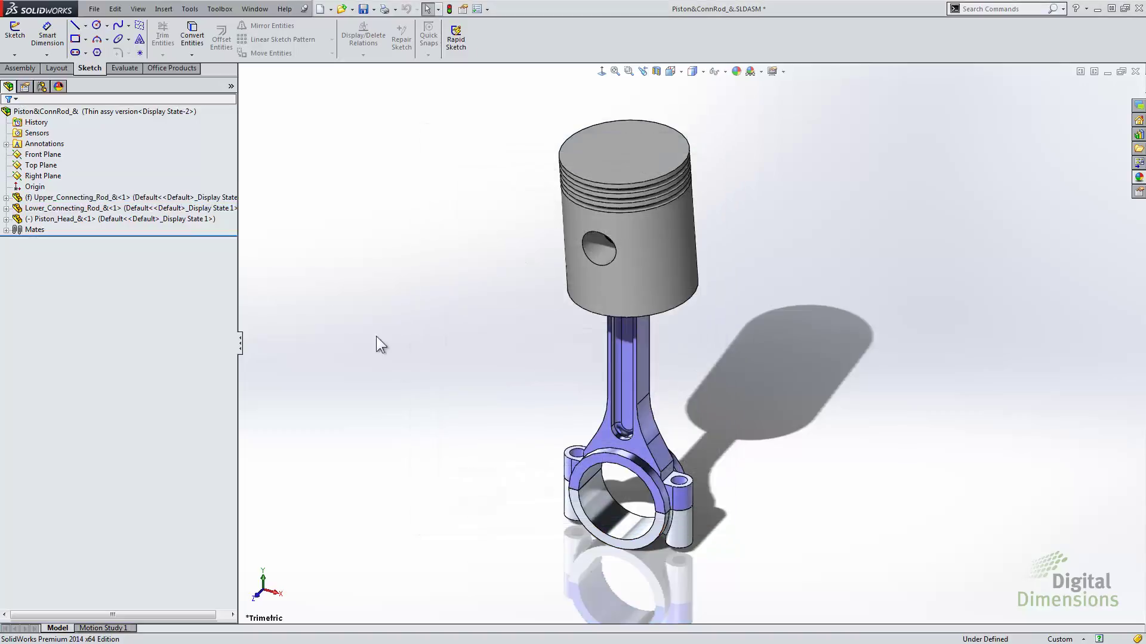
pyautogui.rightClick(102, 199)
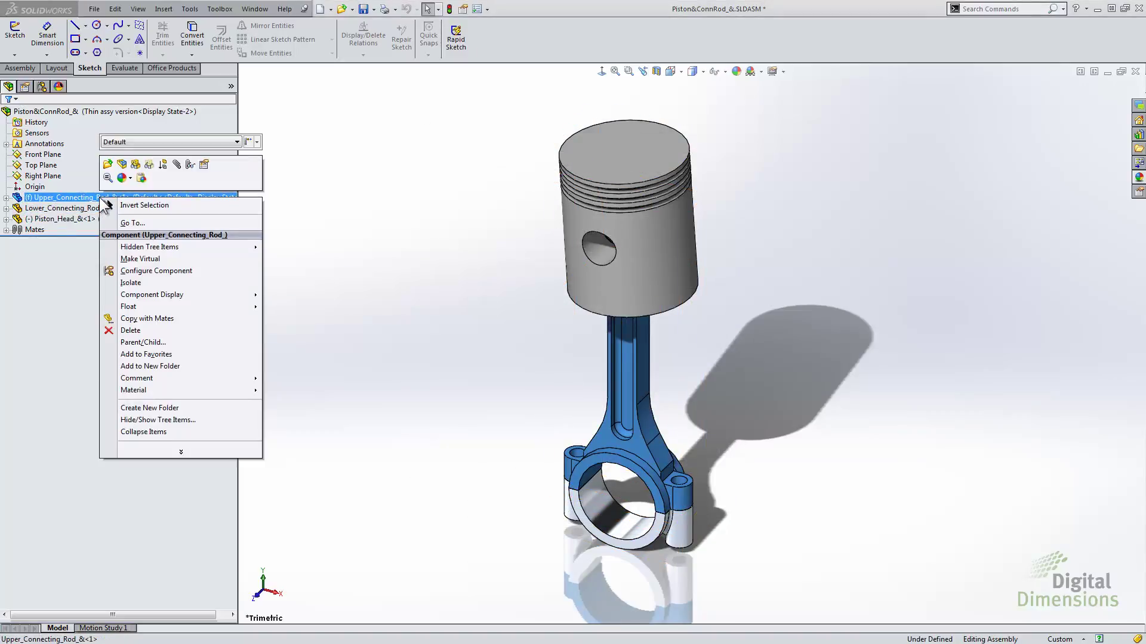
pyautogui.click(194, 271)
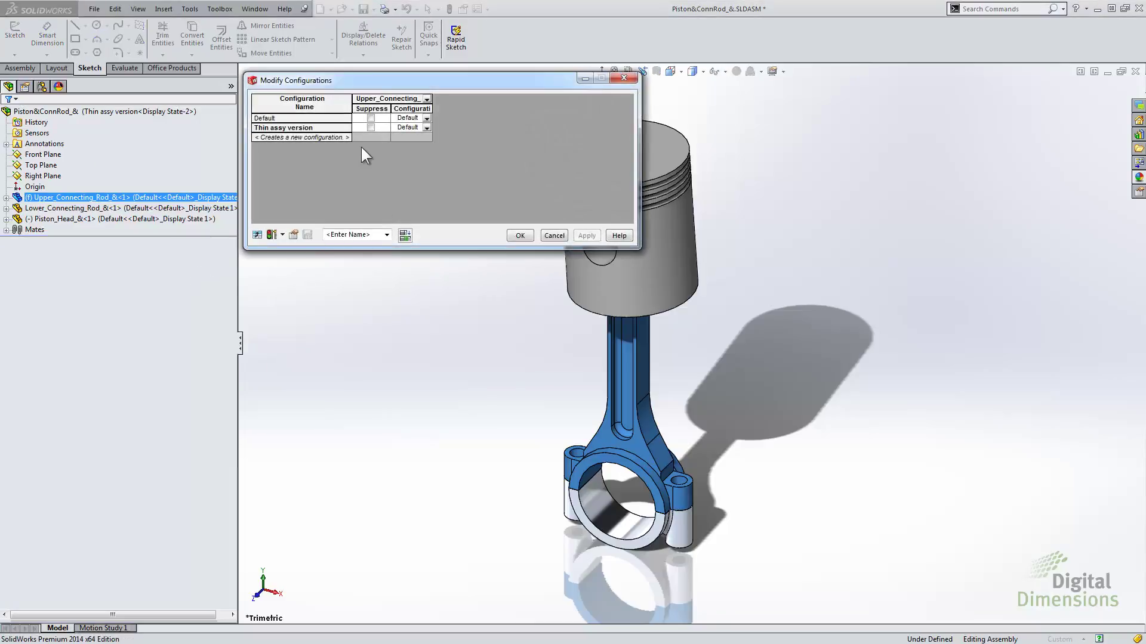
pyautogui.click(427, 127)
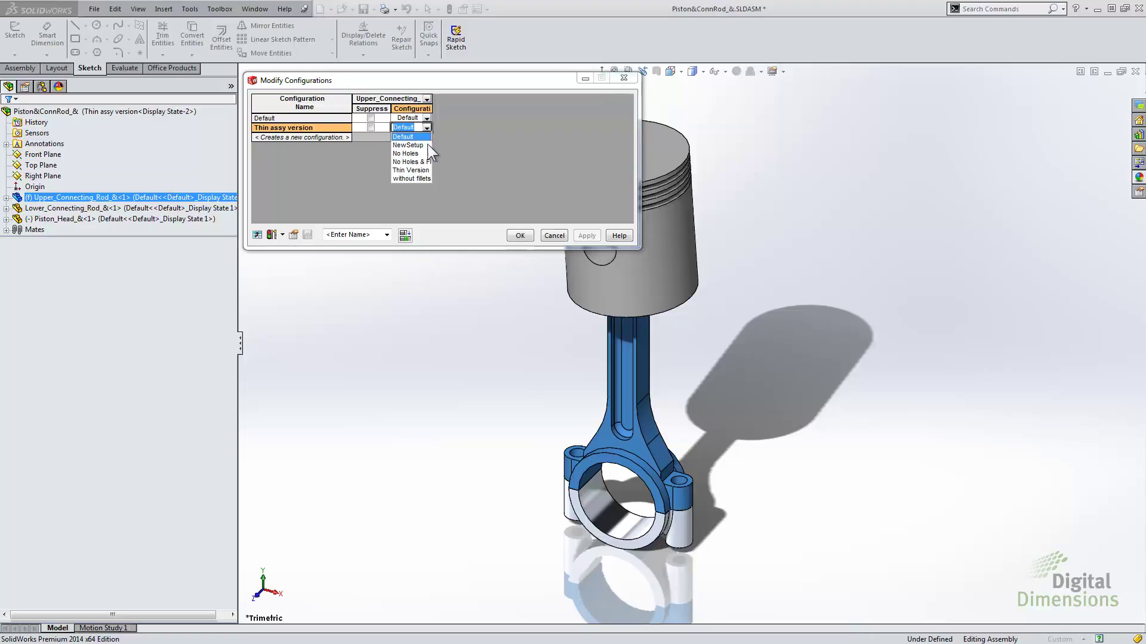
pyautogui.click(411, 171)
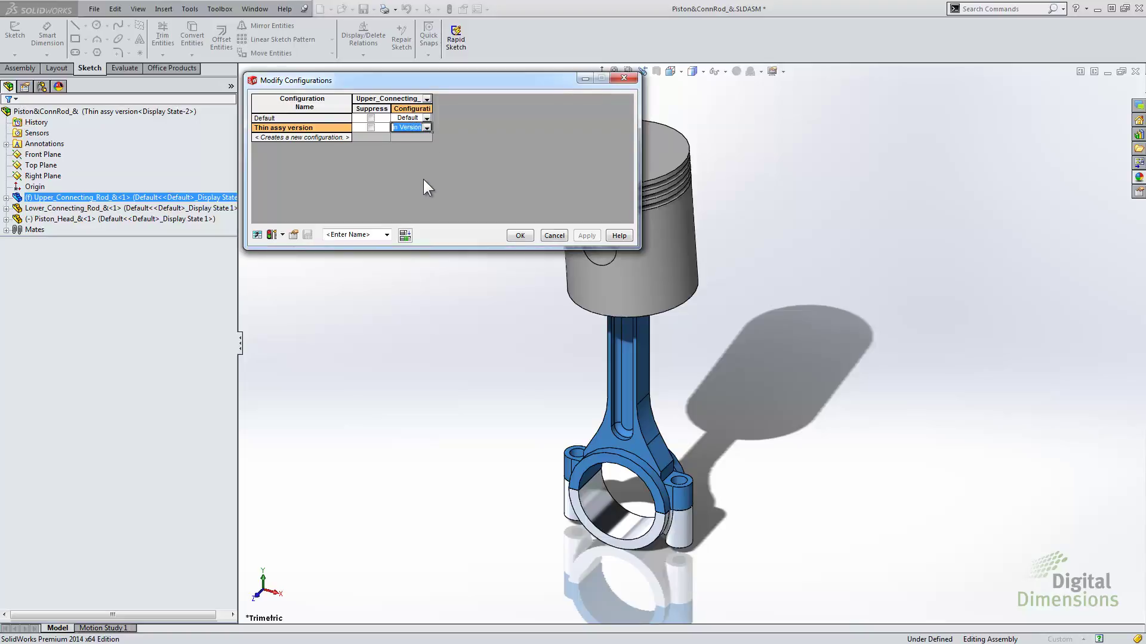
pyautogui.click(346, 234)
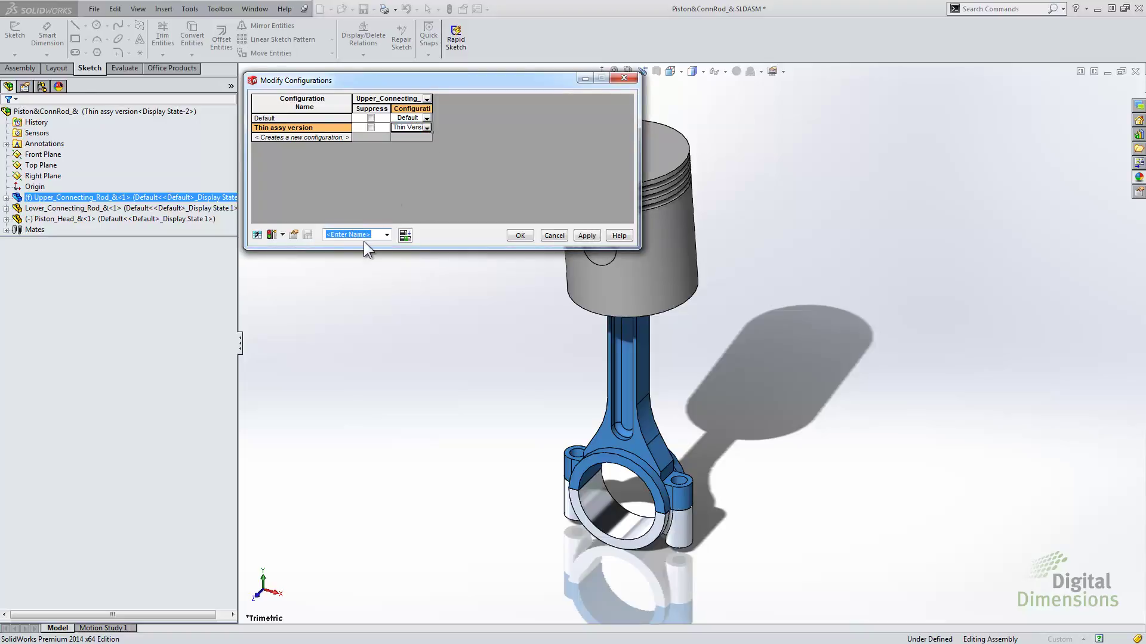
pyautogui.write('sub-assy table01')
pyautogui.click(307, 234)
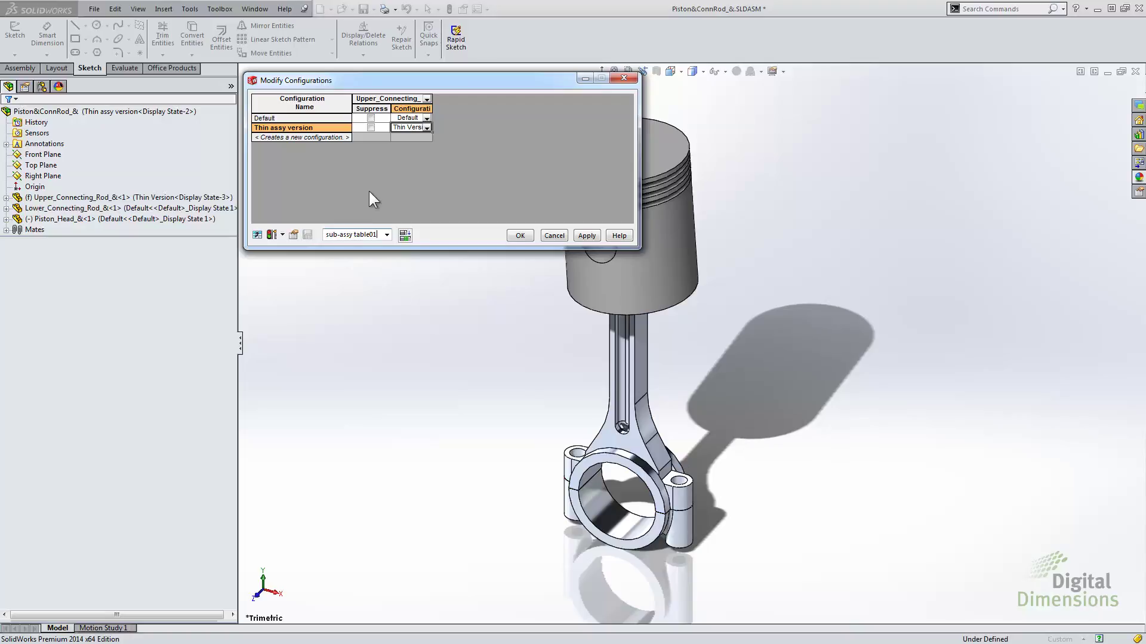
pyautogui.click(514, 234)
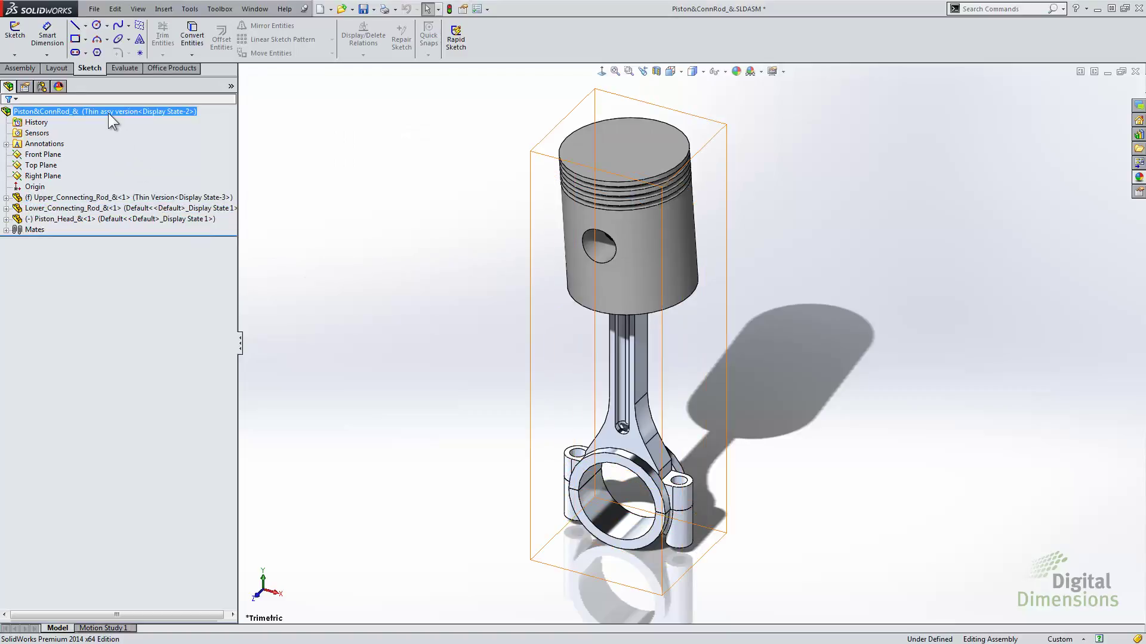
# Step: Reactivate the piston assembly's Default configuration and return to the FeatureManager tree
pyautogui.click(41, 87)
pyautogui.doubleClick(66, 134)
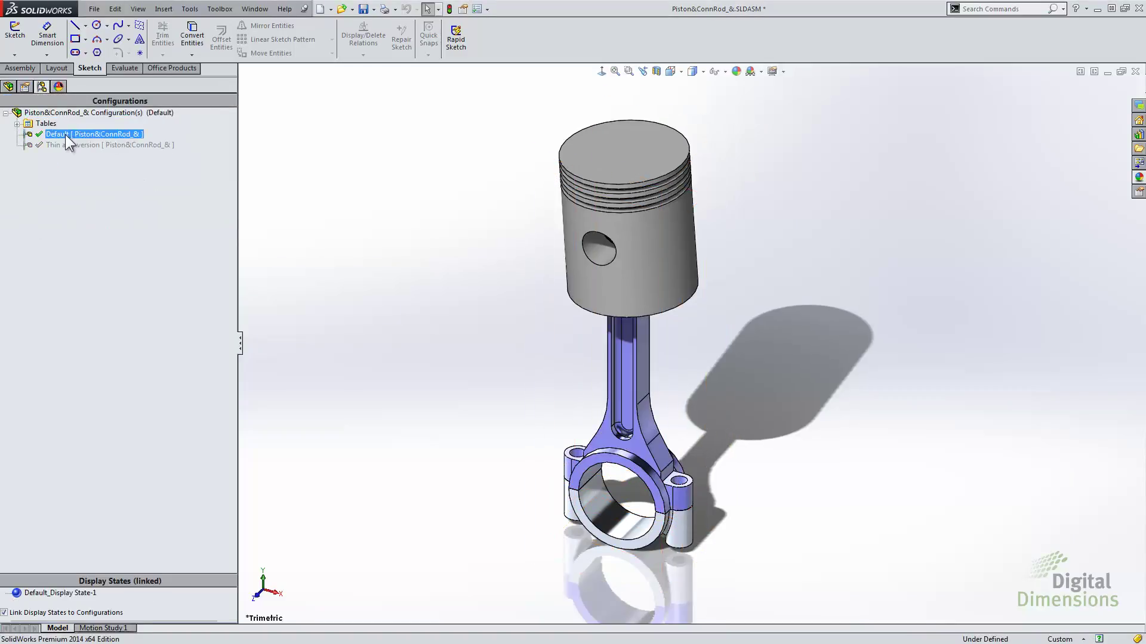
pyautogui.click(9, 86)
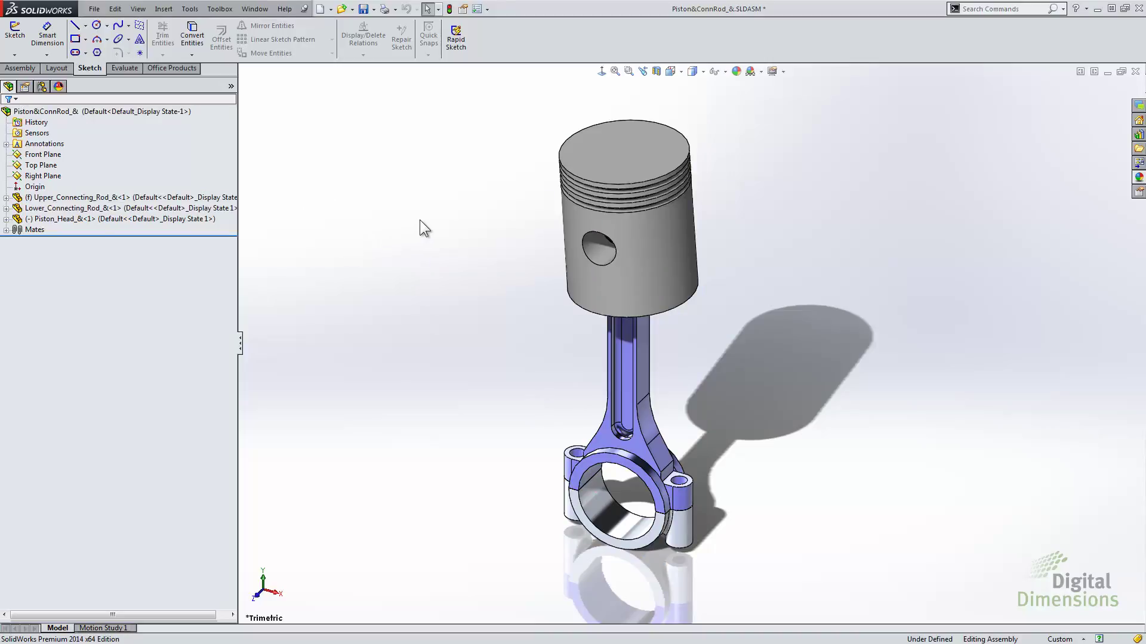
# Step: Open Engine_ from Recent Documents and open Configure Component for Piston&ConnRod_<1>
pyautogui.press('r')
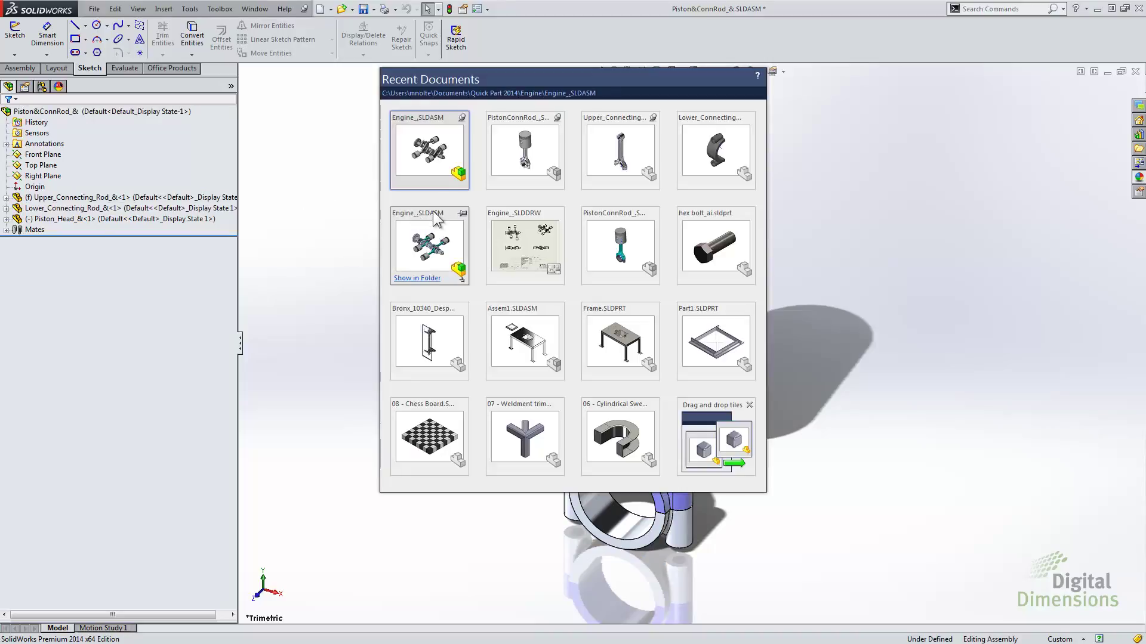
pyautogui.click(437, 149)
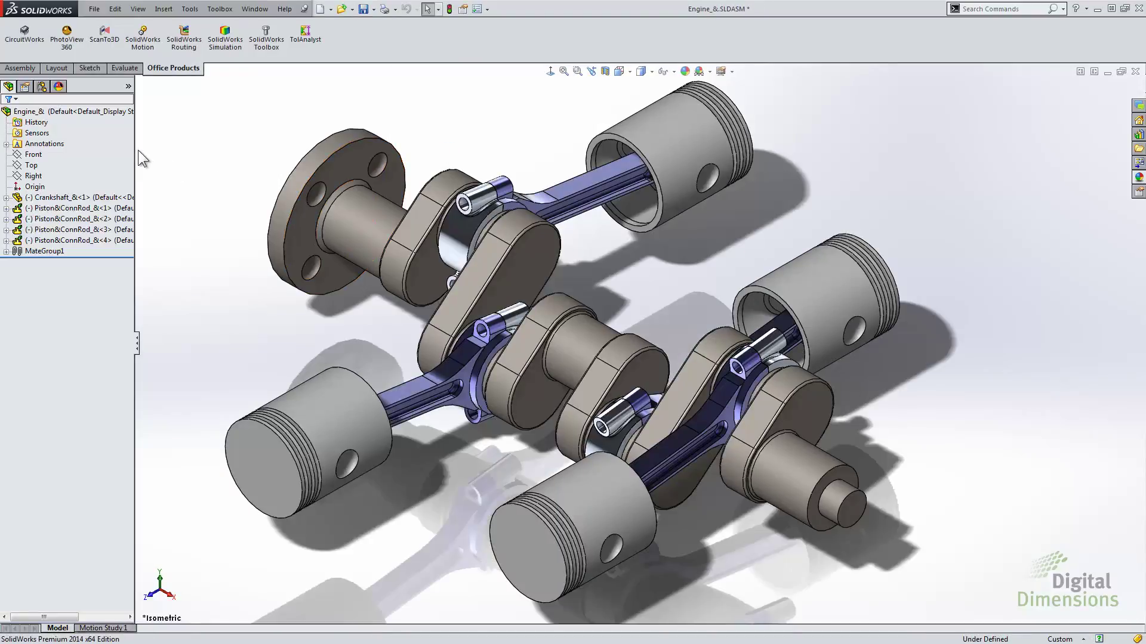
pyautogui.moveTo(134, 152); pyautogui.dragTo(220, 152)
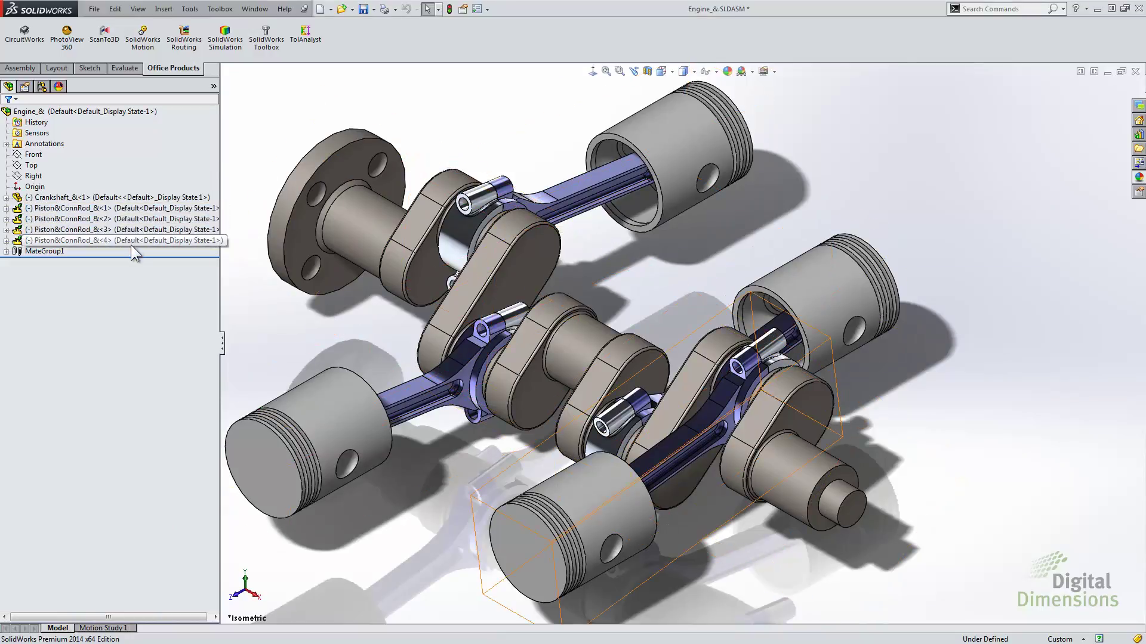
pyautogui.rightClick(125, 209)
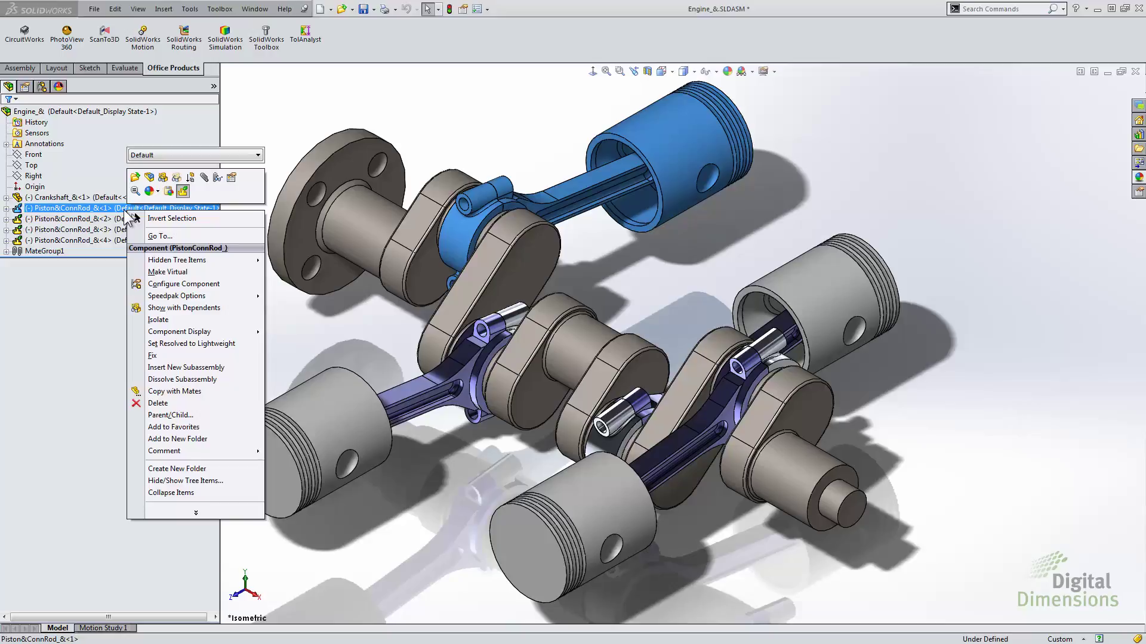
pyautogui.click(169, 284)
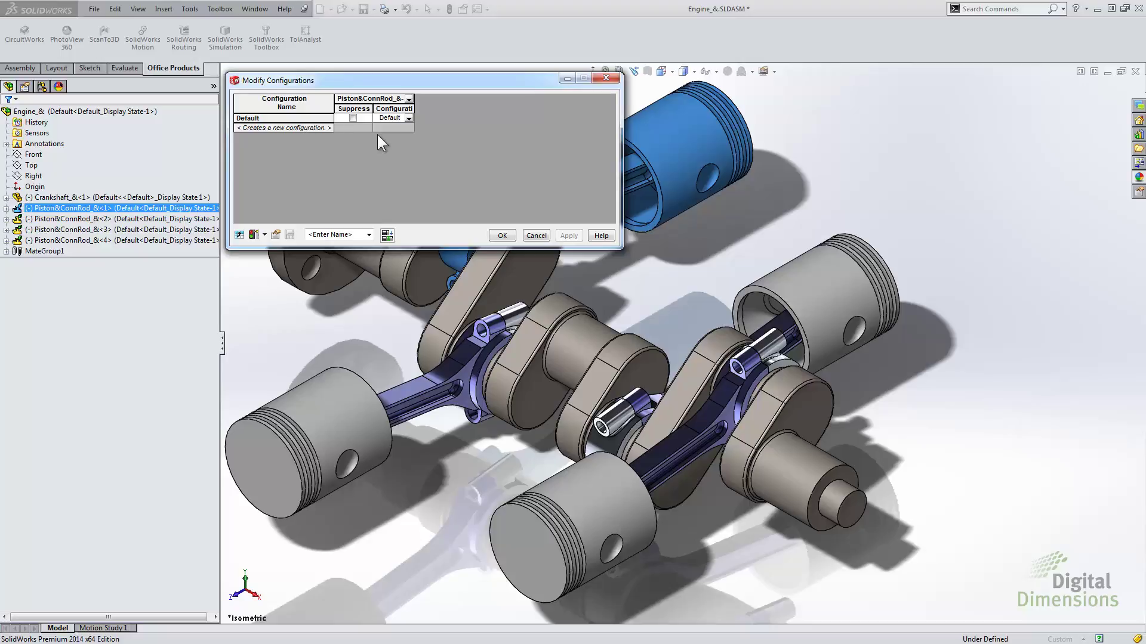
# Step: Add a 'thin Top level' configuration row setting Piston&ConnRod_&-1 to Thin assy version
pyautogui.click(312, 128)
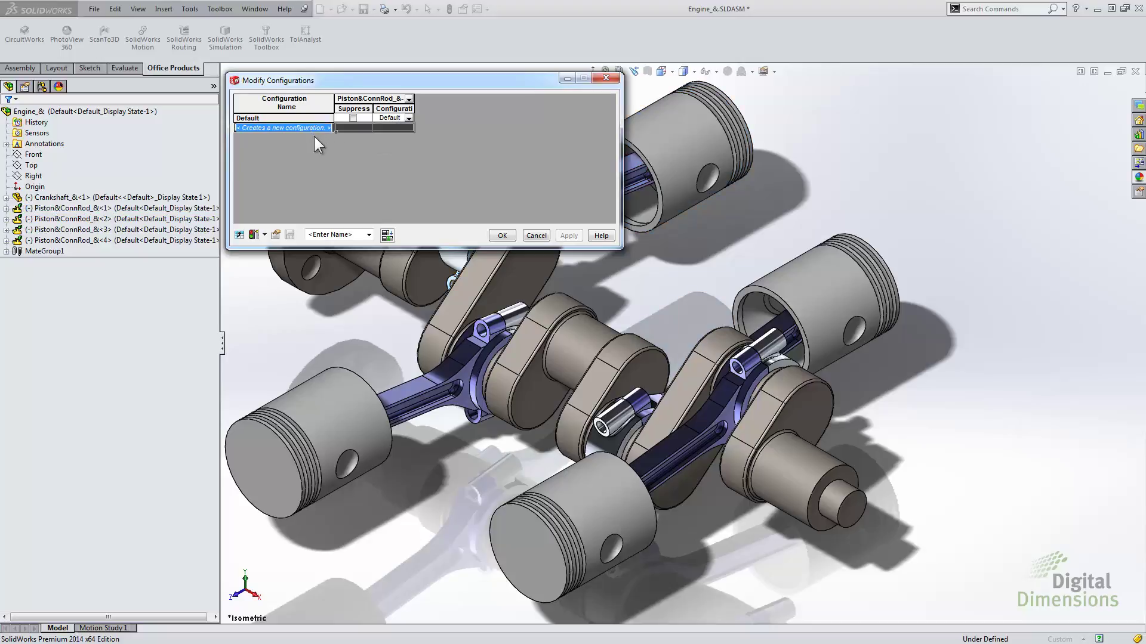
pyautogui.write('thin Top level')
pyautogui.press('Return')
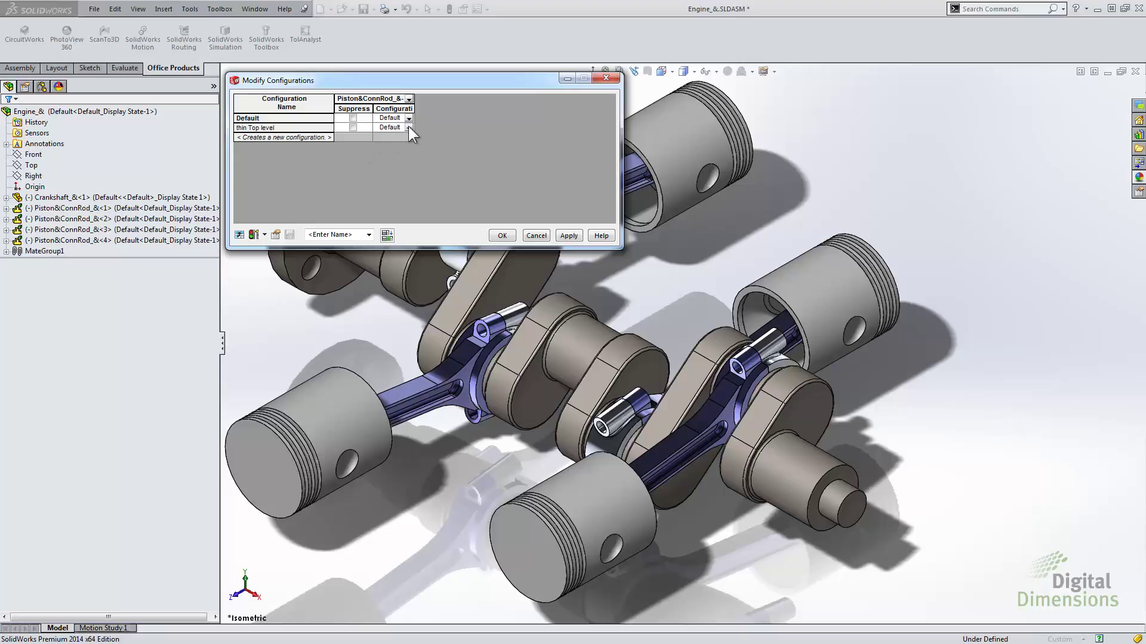
pyautogui.click(408, 127)
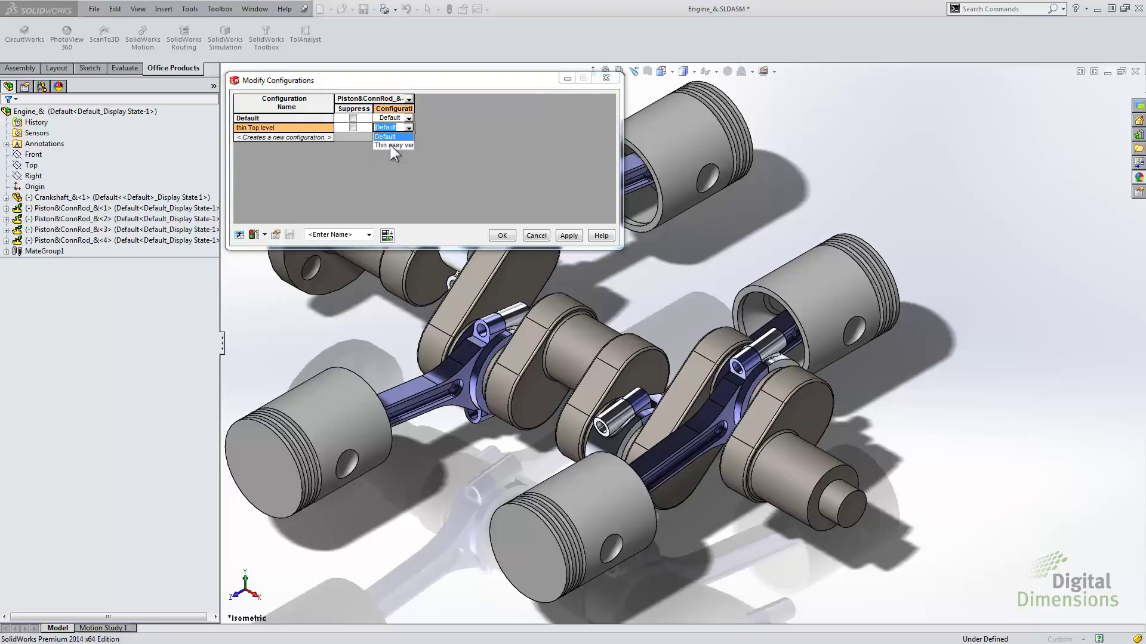
pyautogui.click(389, 144)
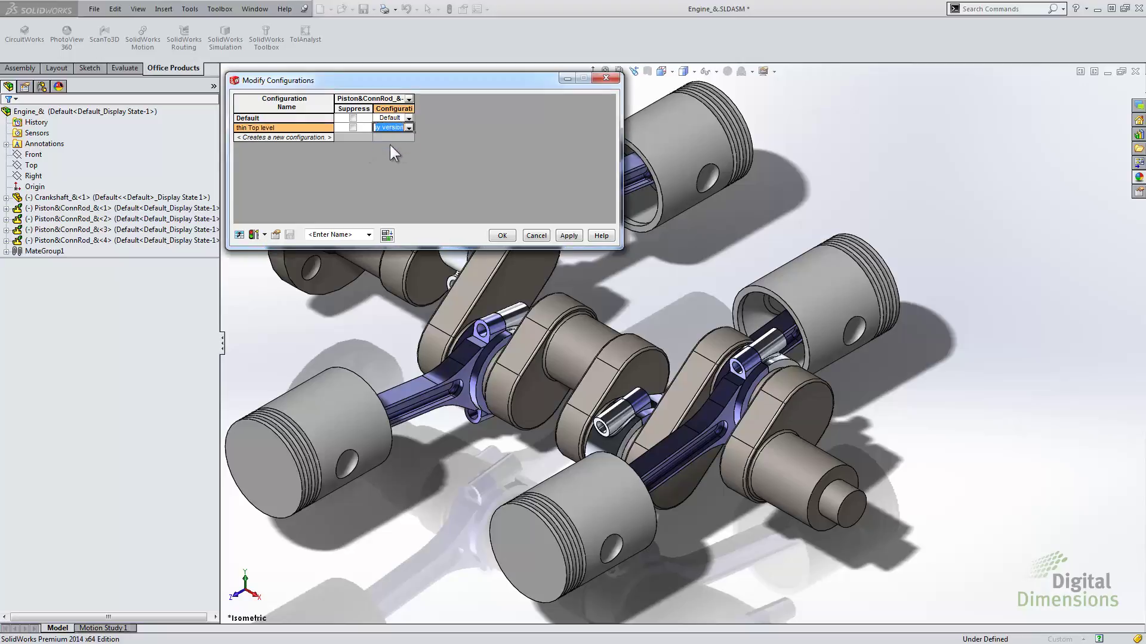
pyautogui.click(422, 106)
pyautogui.moveTo(414, 104); pyautogui.dragTo(447, 103)
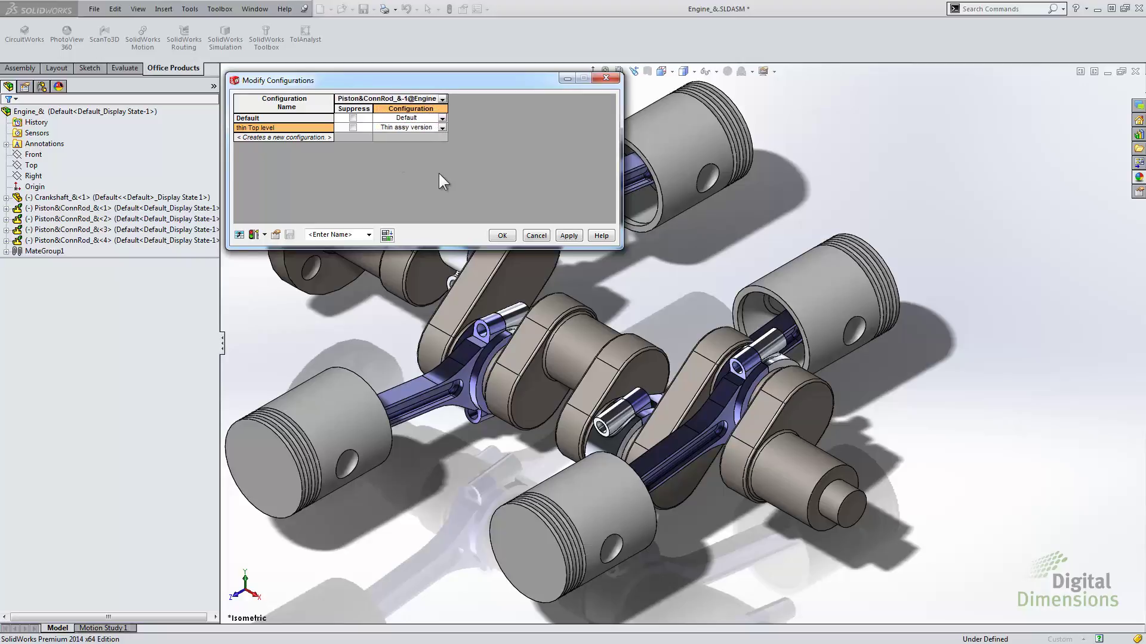
# Step: Save the configuration table as 'Top Level Table' and apply it
pyautogui.click(332, 232)
pyautogui.write('Top Level Table')
pyautogui.click(289, 234)
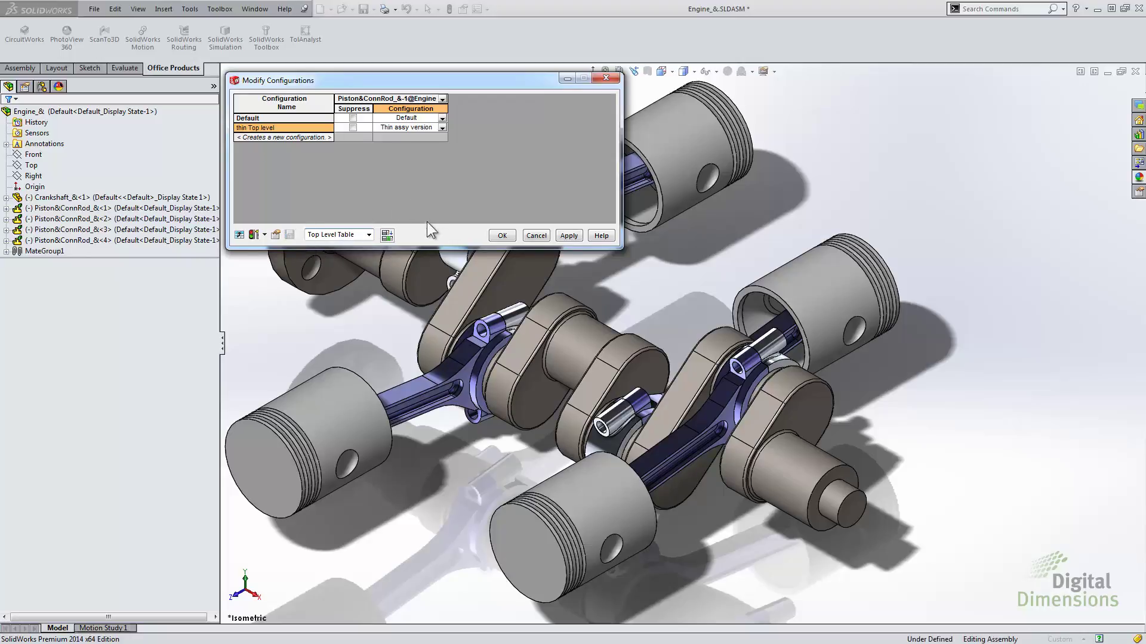
pyautogui.click(501, 234)
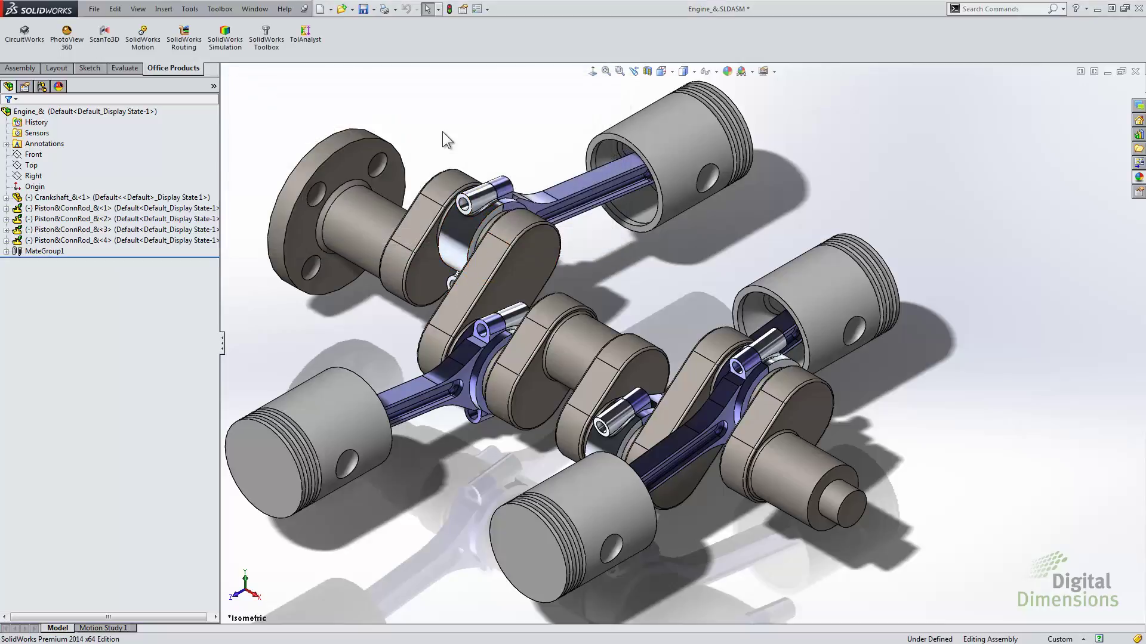
# Step: Activate the thin Top level configuration and return to the component tree
pyautogui.click(42, 87)
pyautogui.doubleClick(51, 146)
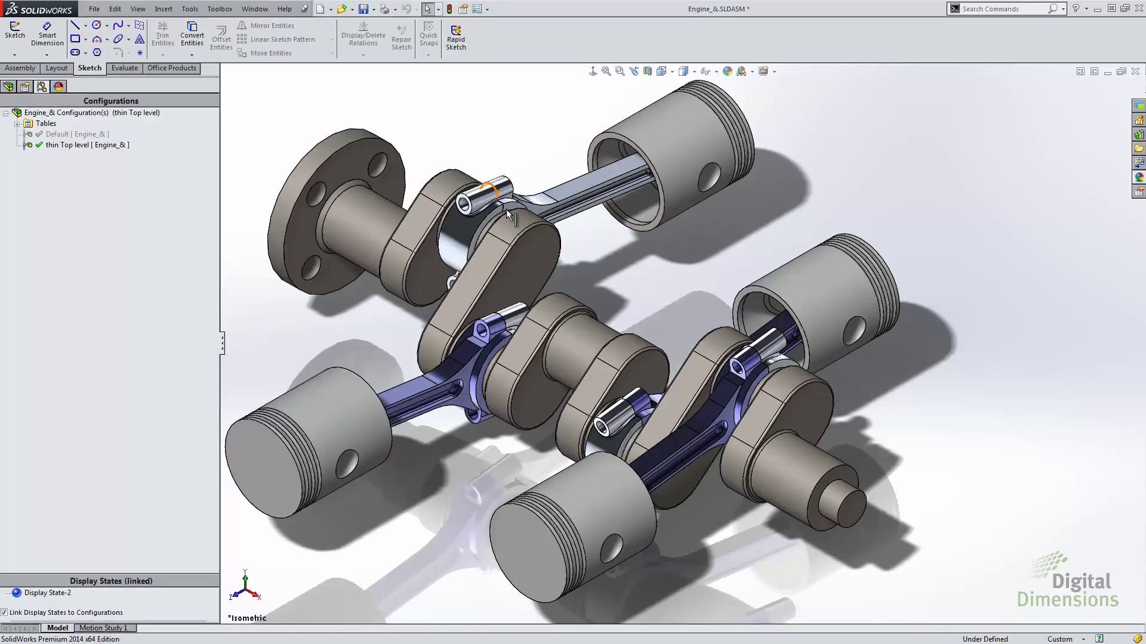
pyautogui.doubleClick(78, 134)
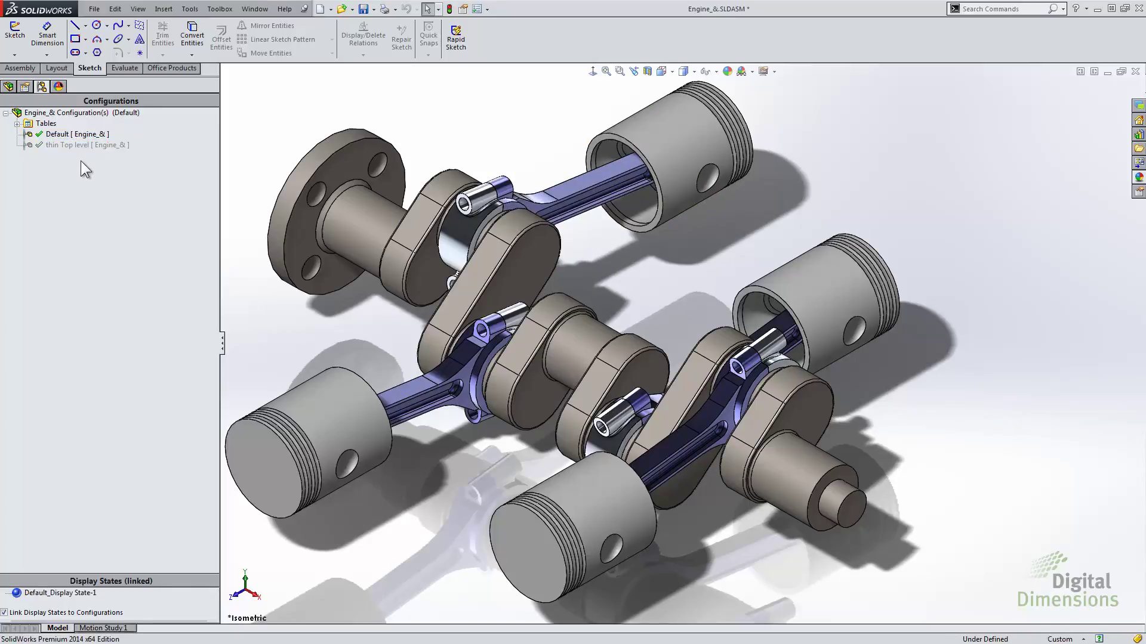
pyautogui.click(77, 147)
pyautogui.click(17, 124)
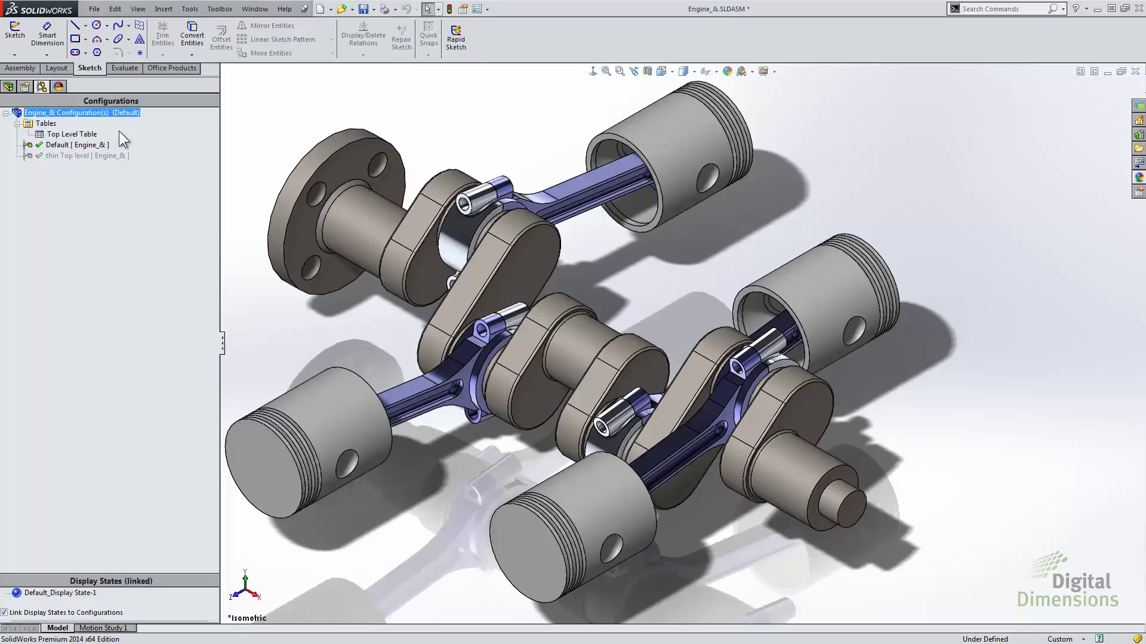
pyautogui.doubleClick(87, 155)
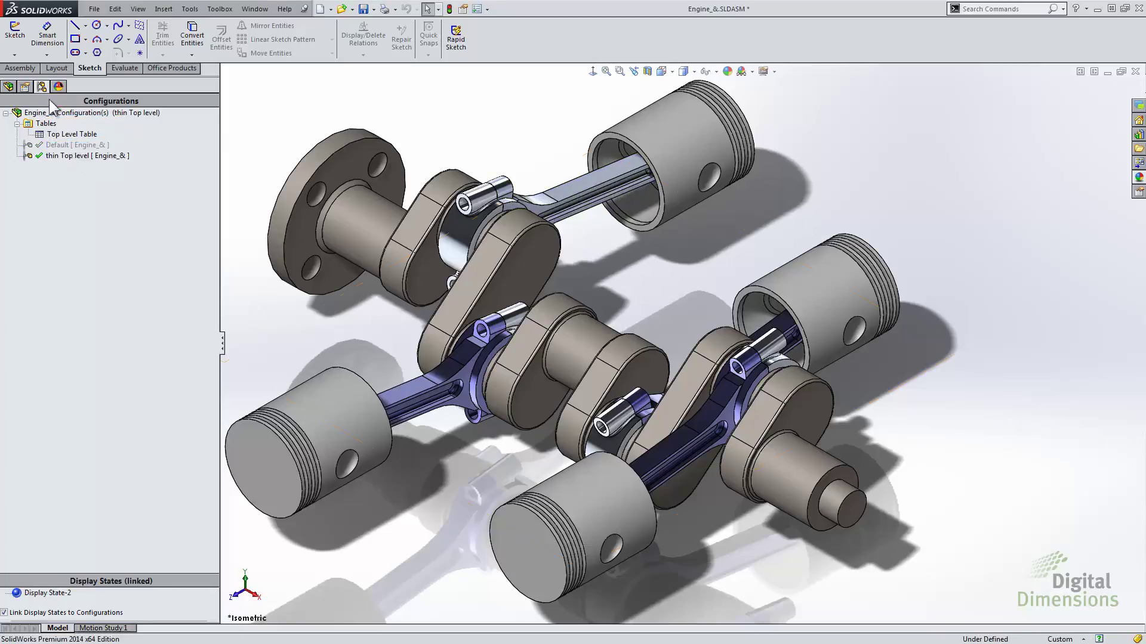
pyautogui.click(9, 86)
# Step: Switch Piston&ConnRod<3> to Thin assy version and save the assembly
pyautogui.click(93, 112)
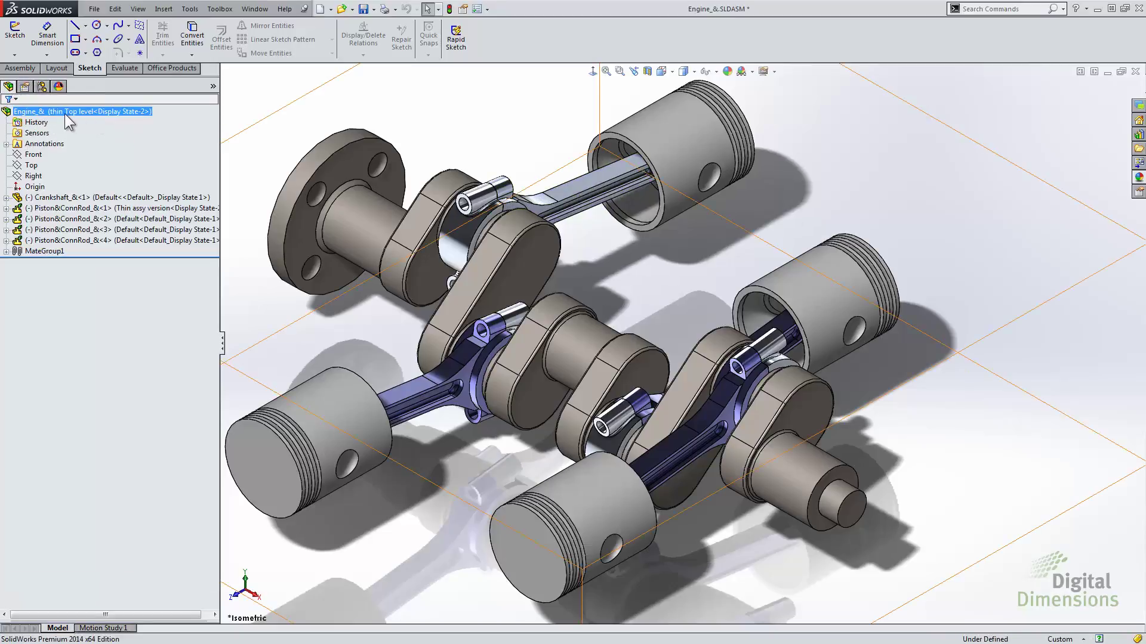
pyautogui.press('Escape')
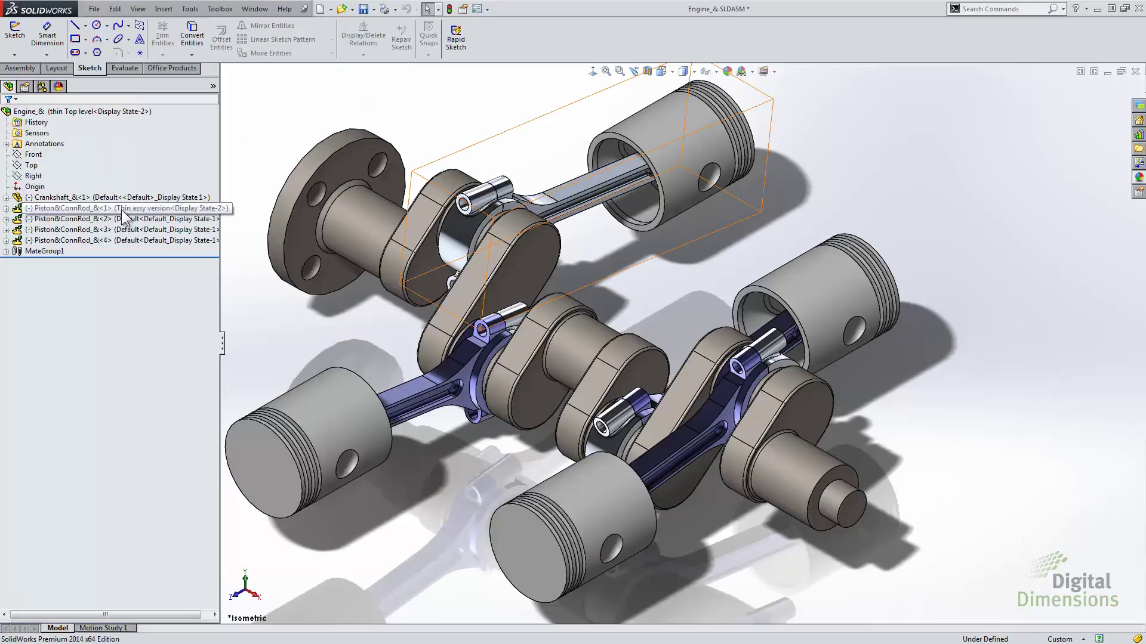
pyautogui.click(150, 231)
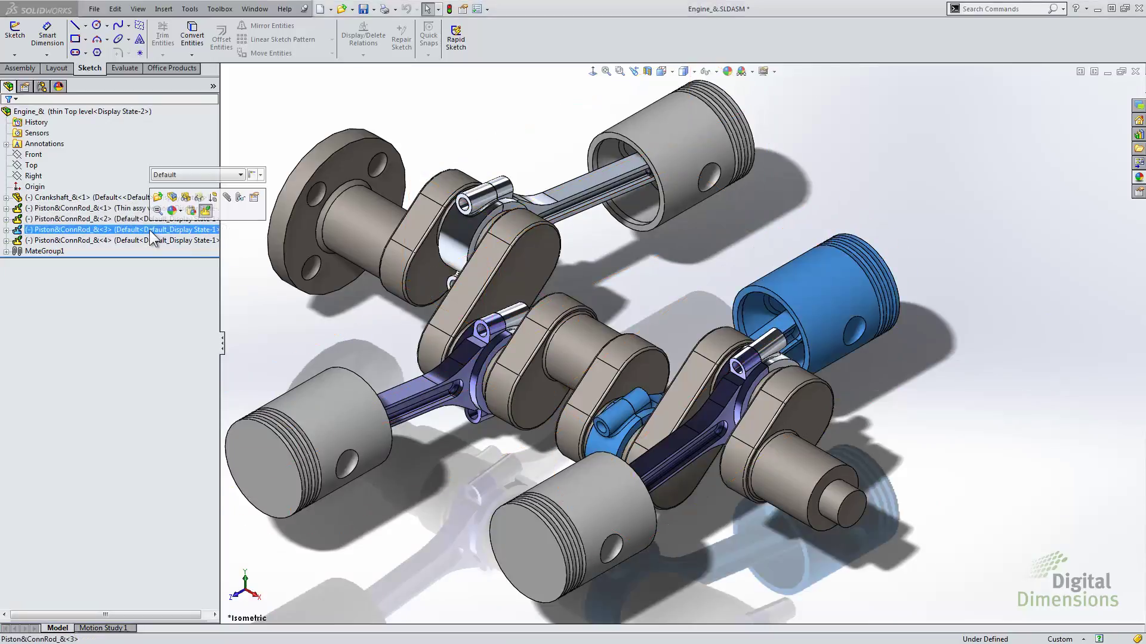
pyautogui.click(239, 174)
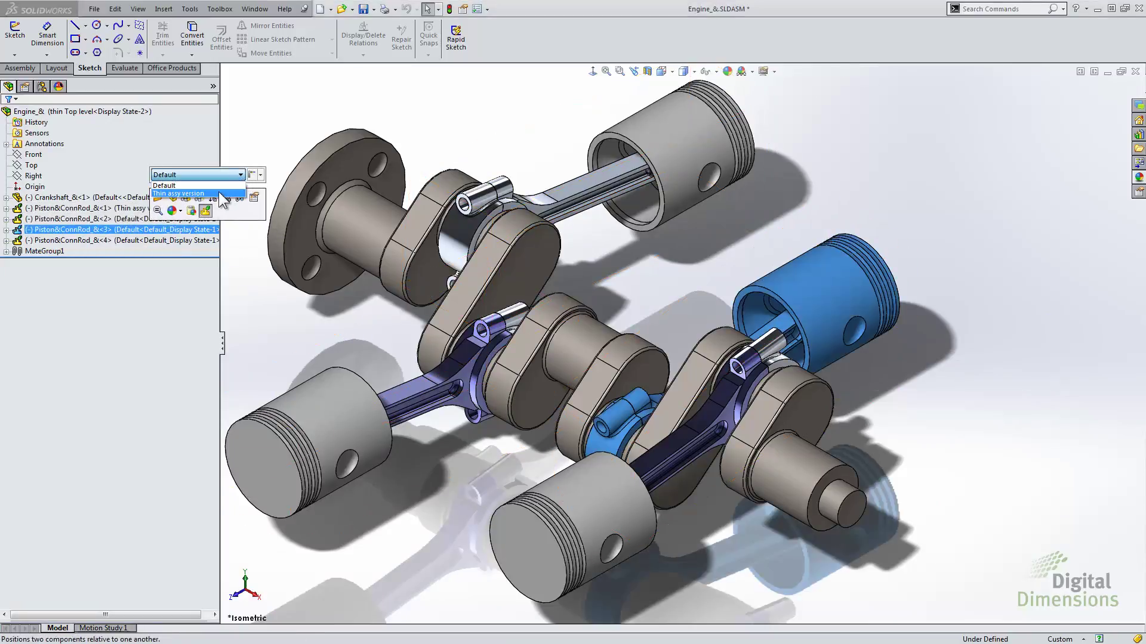
pyautogui.click(218, 193)
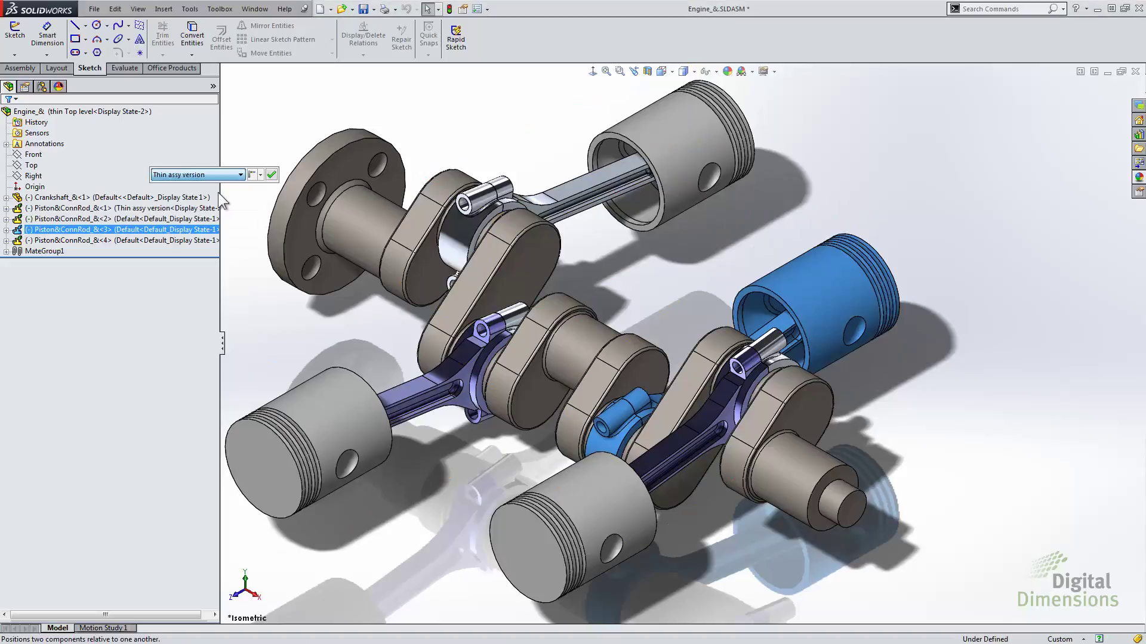
pyautogui.click(274, 179)
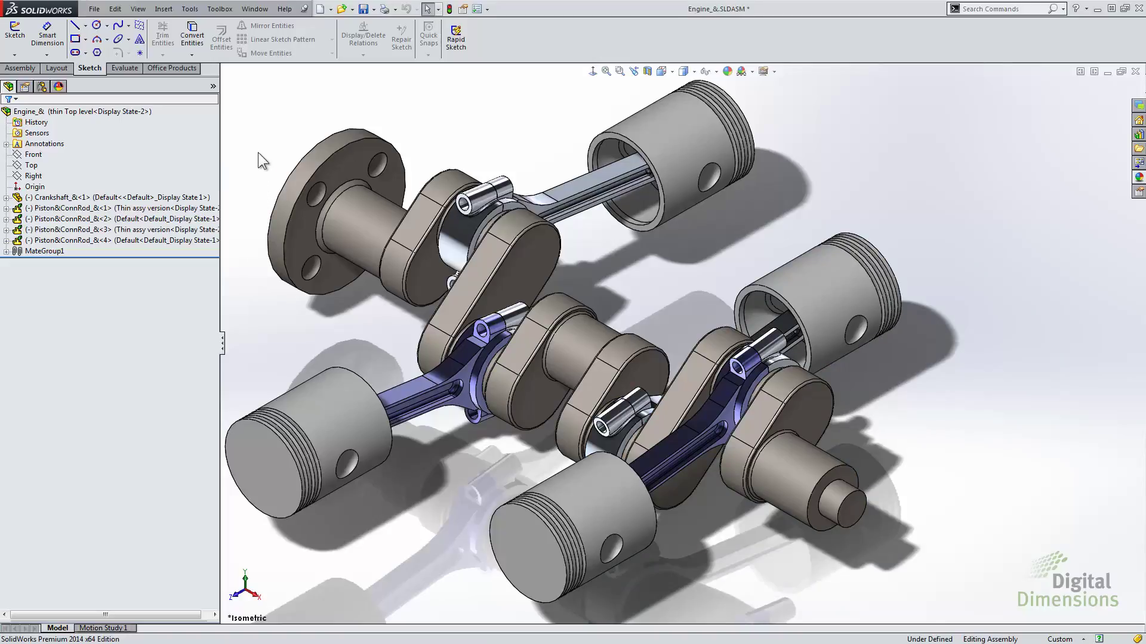
pyautogui.hotkey('ctrl', 's')
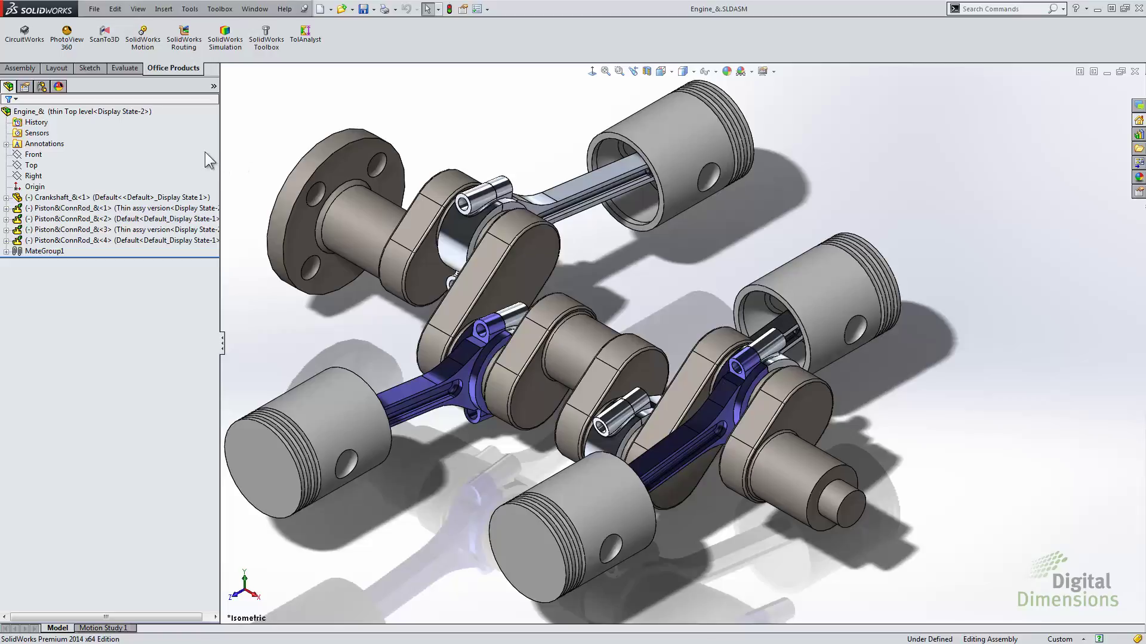
# Step: Create exploded view ExplView1 pulling the front piston assembly out along Z
pyautogui.click(43, 87)
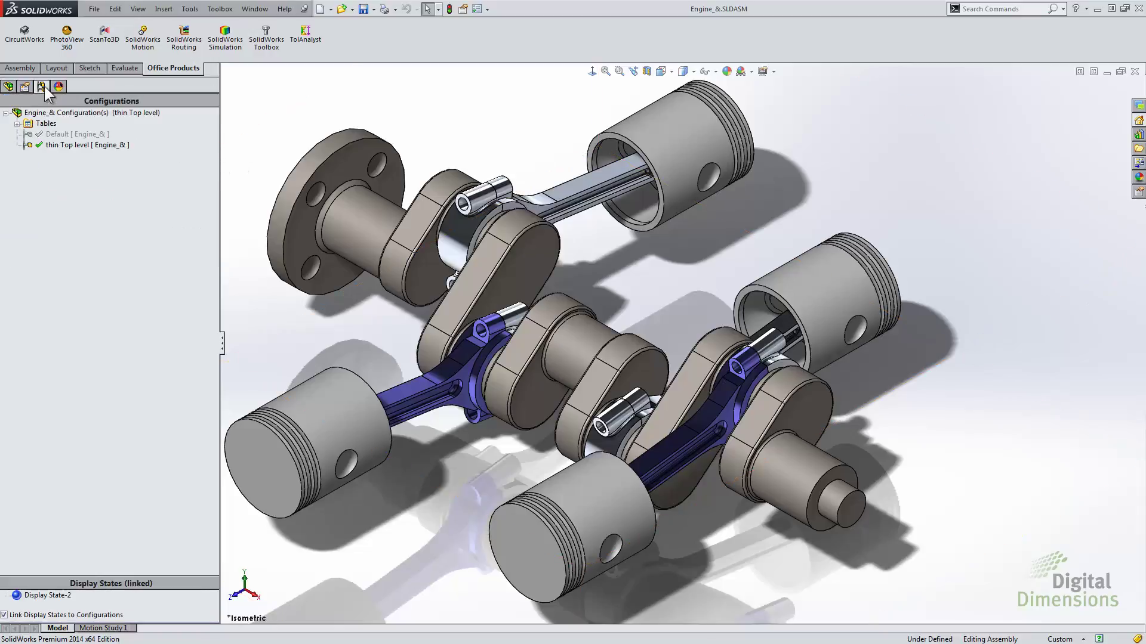
pyautogui.click(50, 144)
pyautogui.rightClick(52, 147)
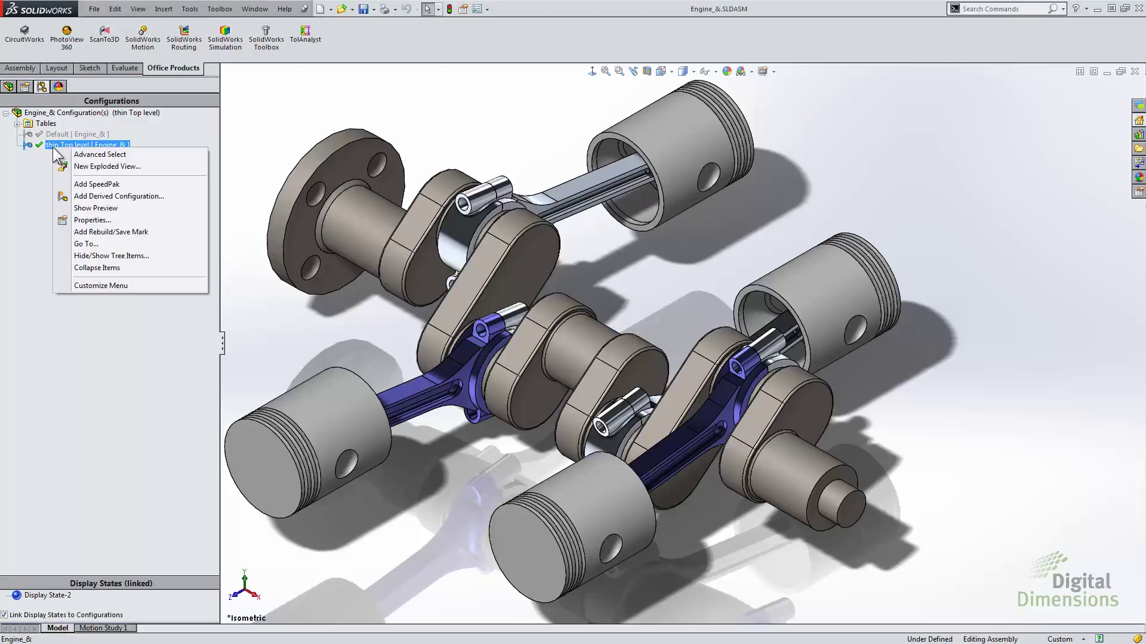
pyautogui.click(91, 167)
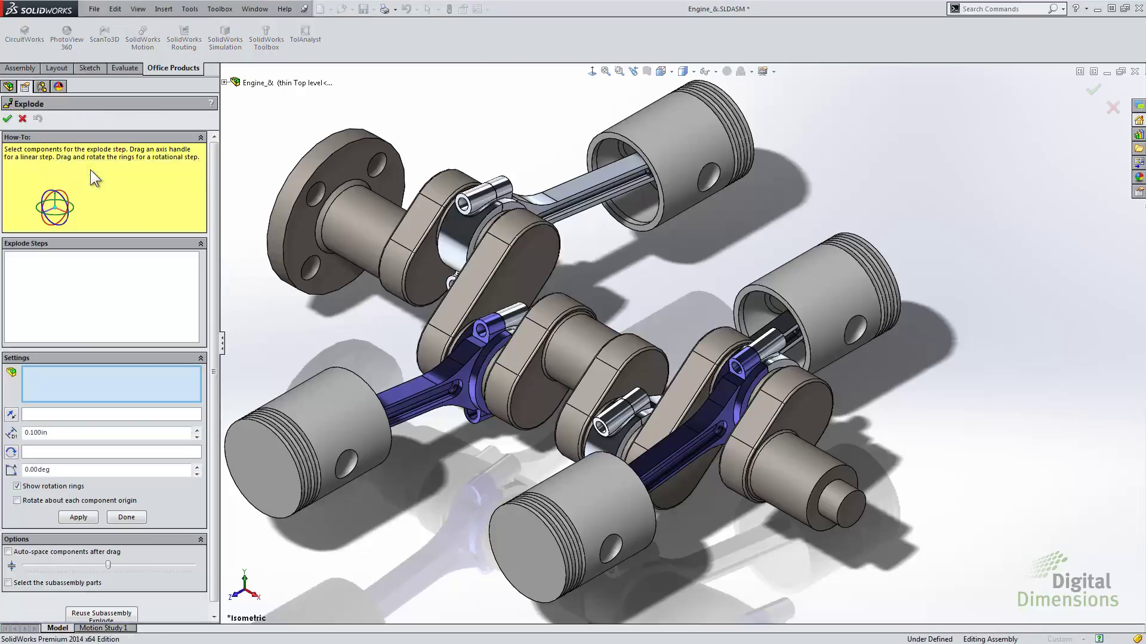
pyautogui.click(613, 528)
pyautogui.scroll(3, 621, 516)
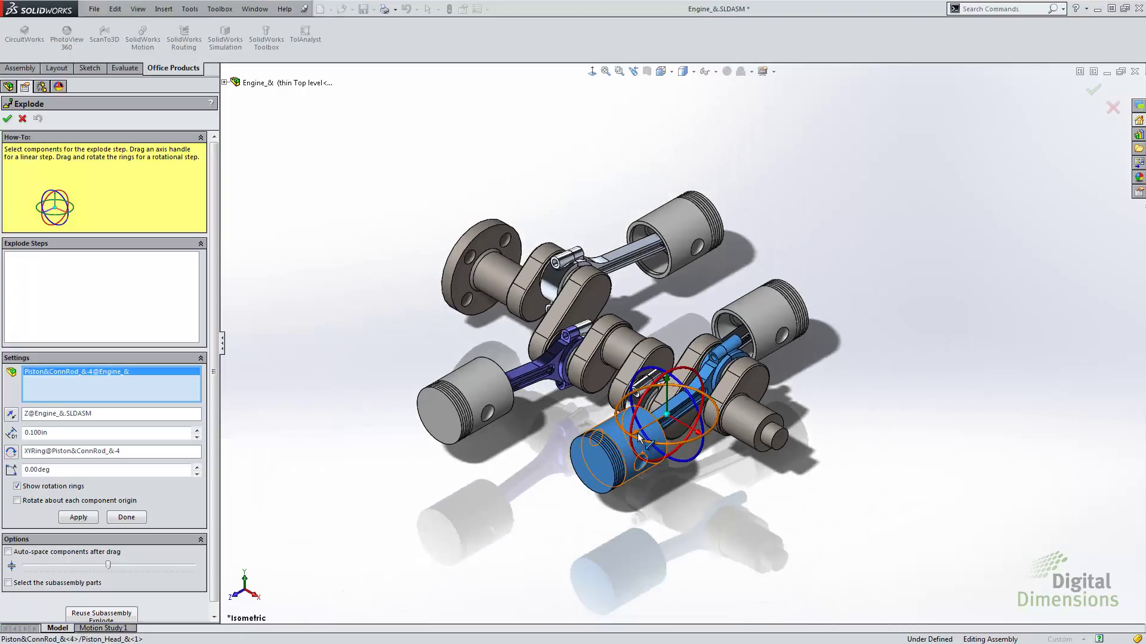
pyautogui.moveTo(639, 437); pyautogui.dragTo(441, 467)
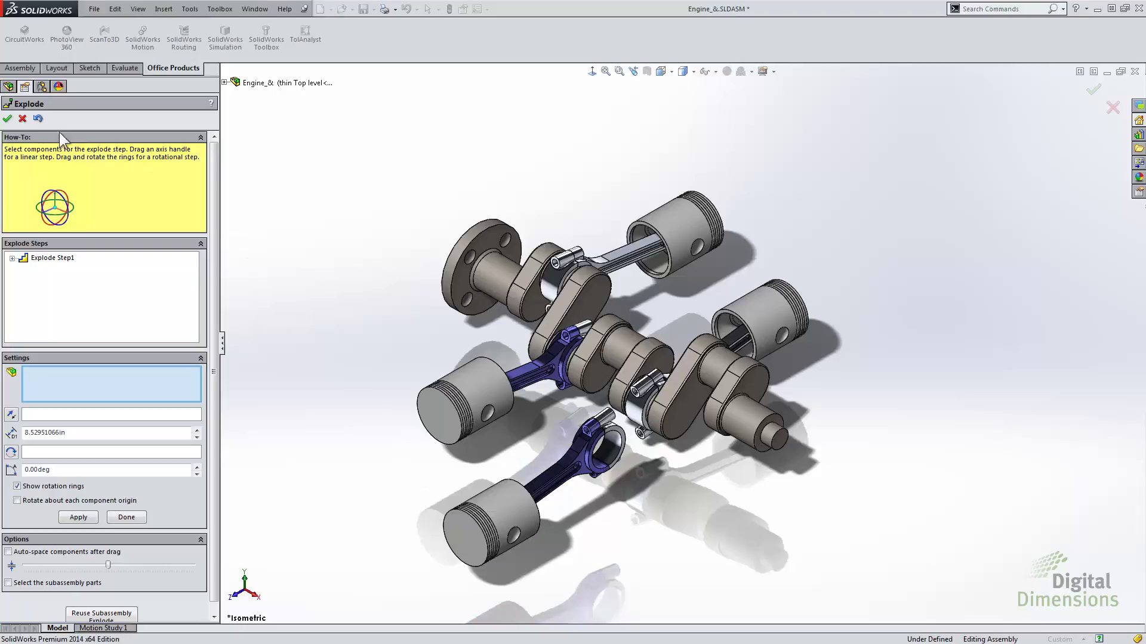
pyautogui.click(7, 118)
# Step: Create exploded view ExplView2 lifting Piston&ConnRod_&-3 upward along Y
pyautogui.click(66, 145)
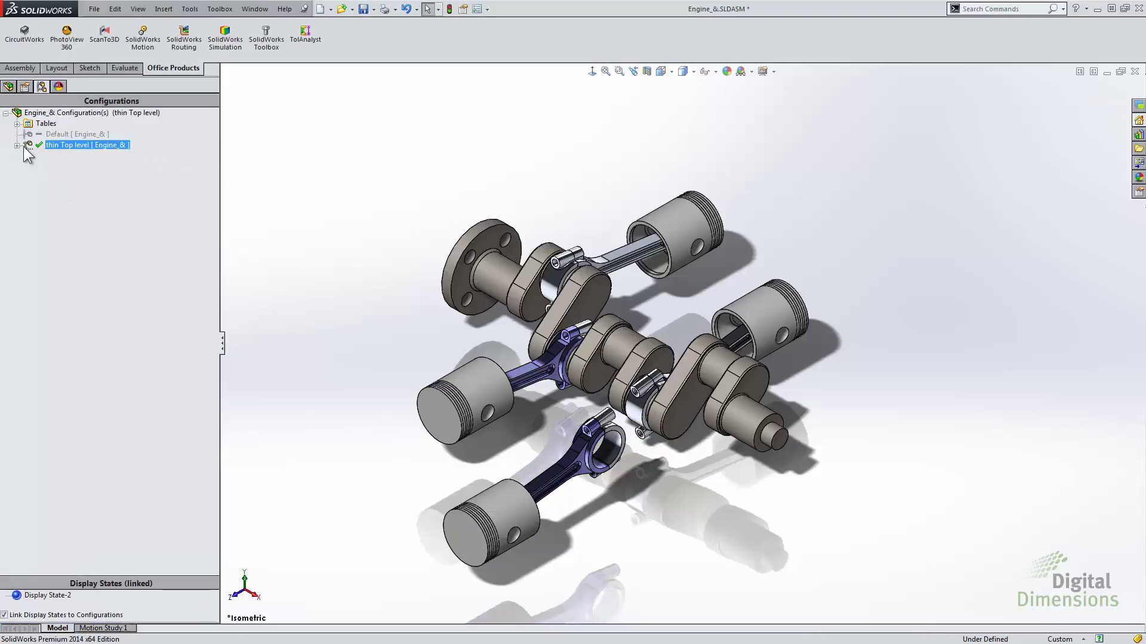
pyautogui.rightClick(56, 146)
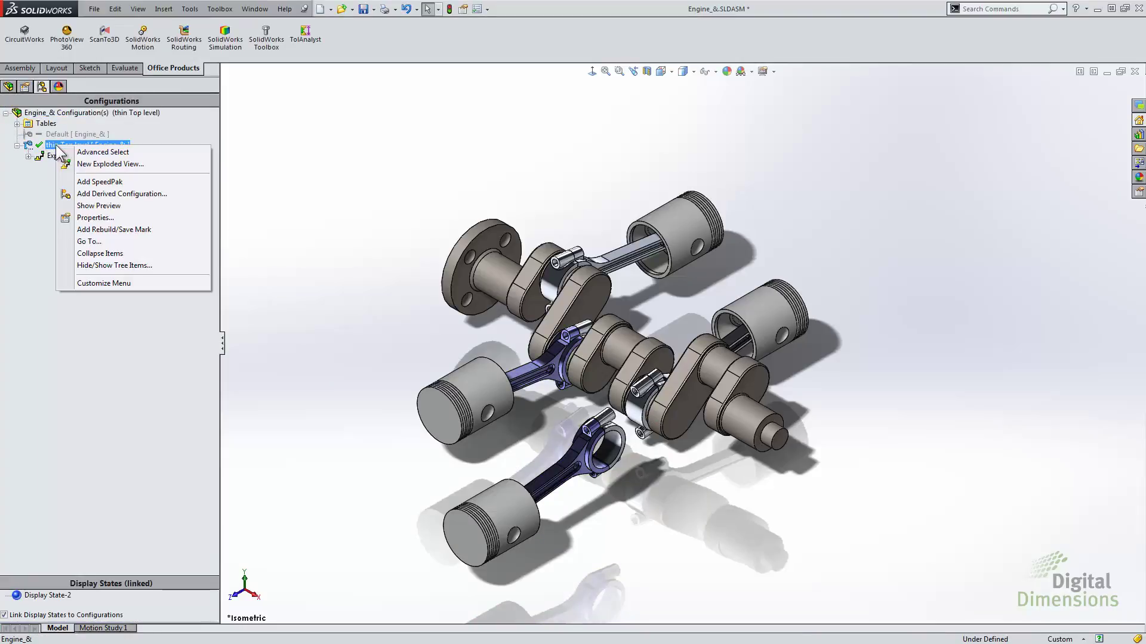
pyautogui.click(100, 165)
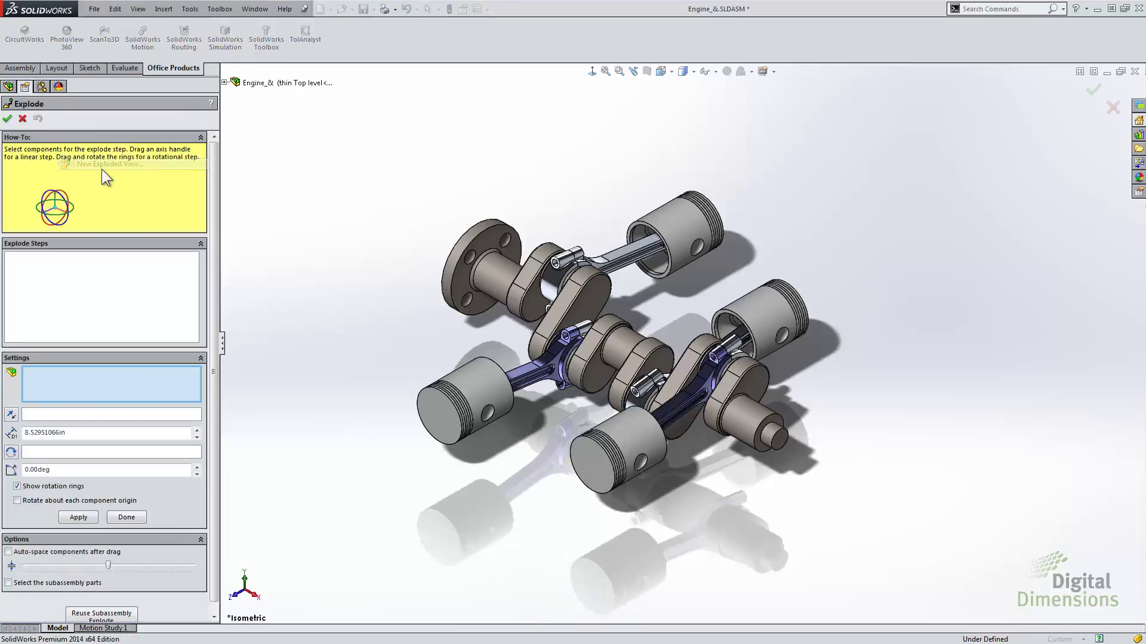
pyautogui.click(785, 321)
pyautogui.moveTo(699, 349); pyautogui.dragTo(712, 222)
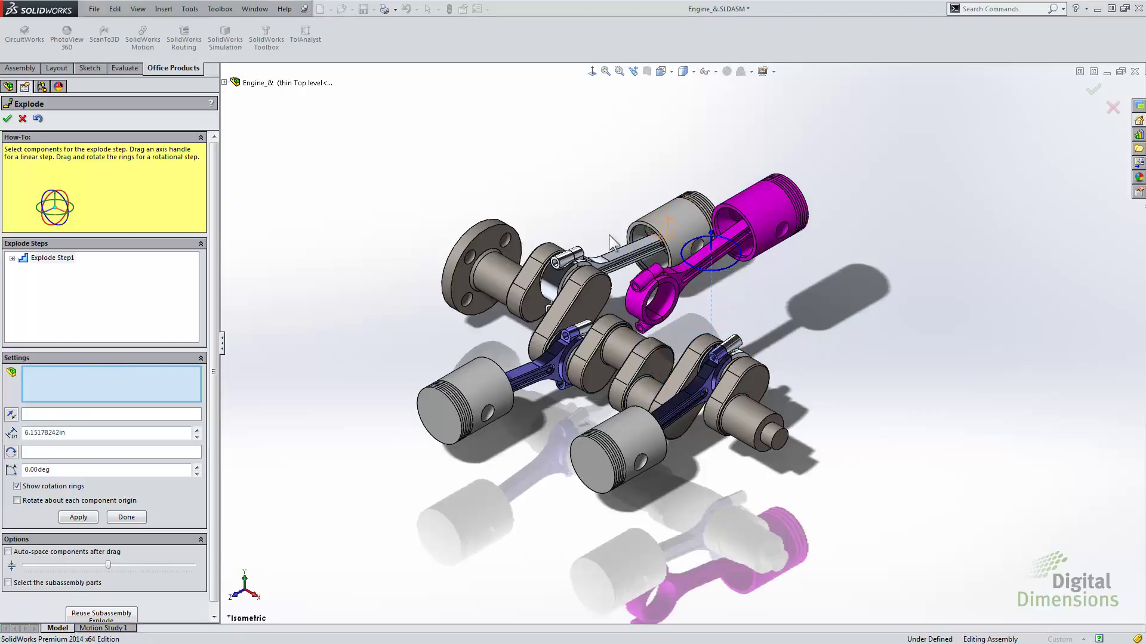
pyautogui.click(7, 118)
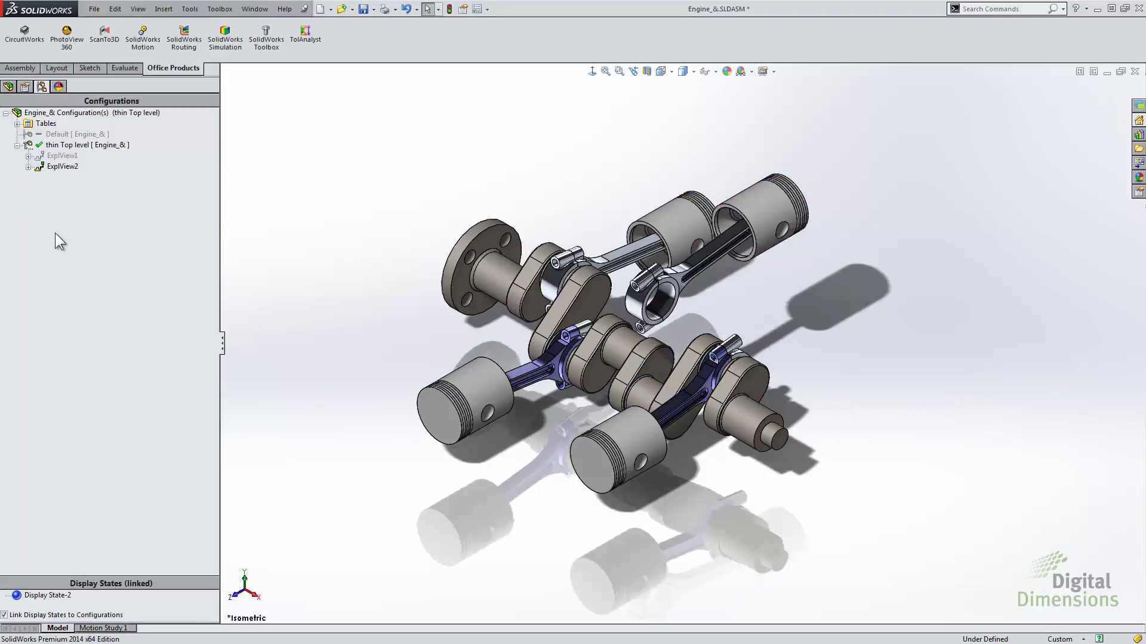
# Step: Preview the first exploded view, then collapse the engine back to its assembled state
pyautogui.doubleClick(61, 156)
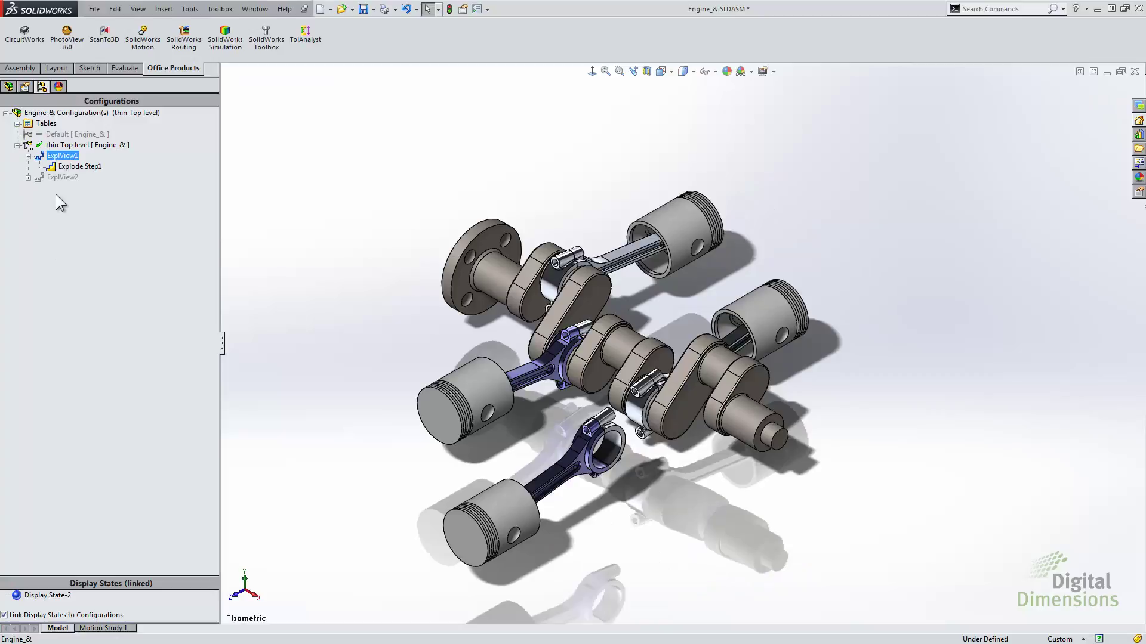
pyautogui.click(58, 163)
pyautogui.press('Escape')
pyautogui.rightClick(244, 157)
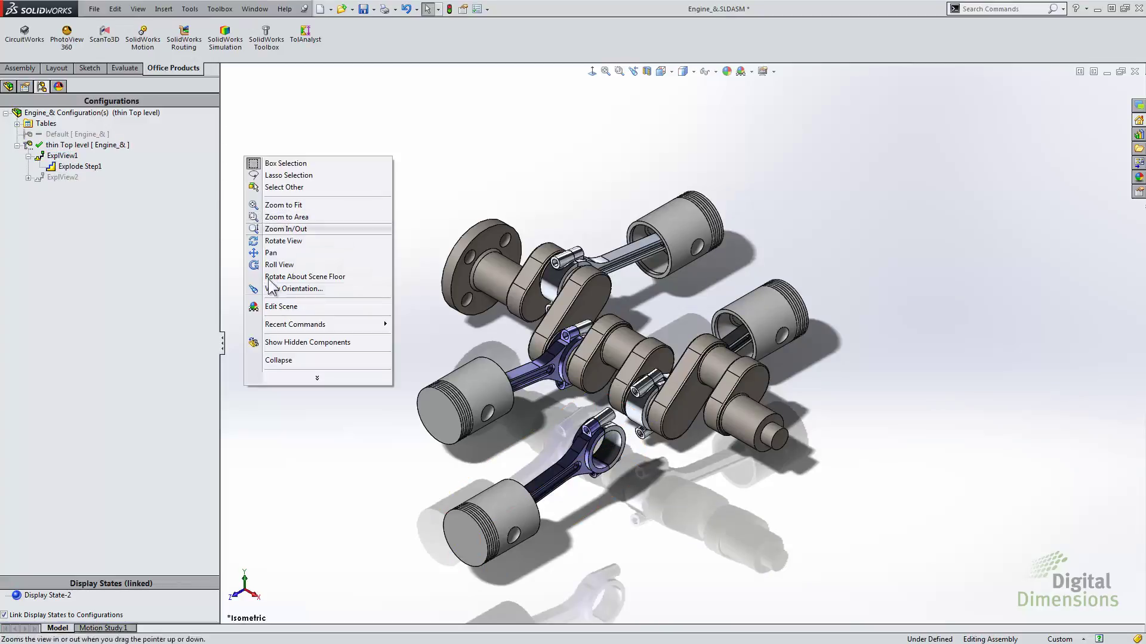
pyautogui.click(278, 361)
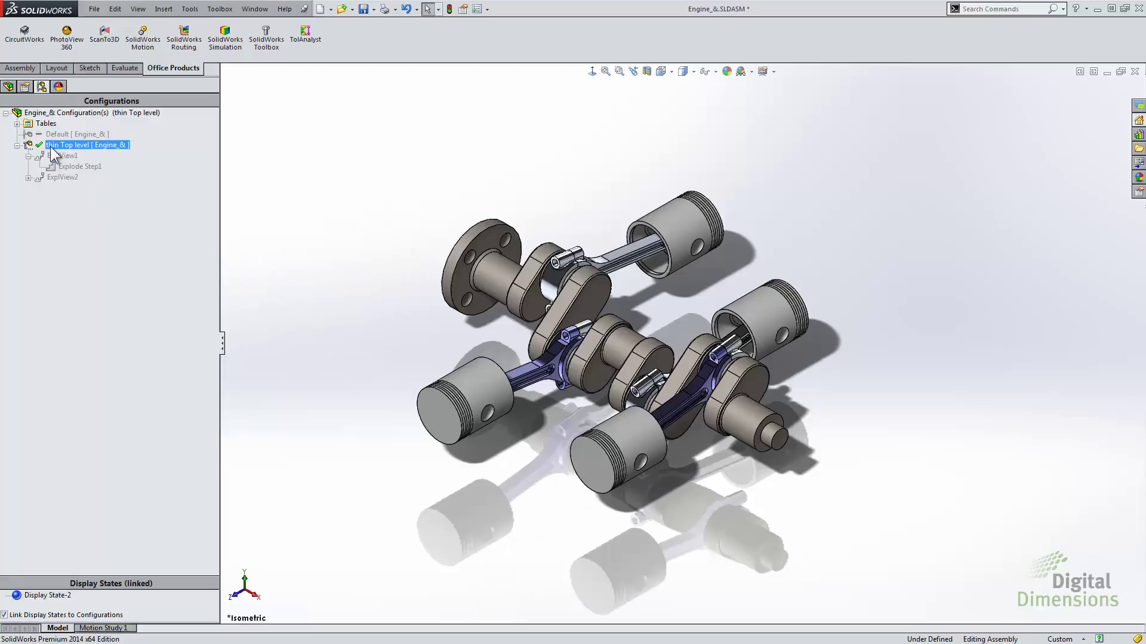
# Step: Collapse the thin Top level entry and make a drawing from the Engine_& assembly
pyautogui.click(17, 145)
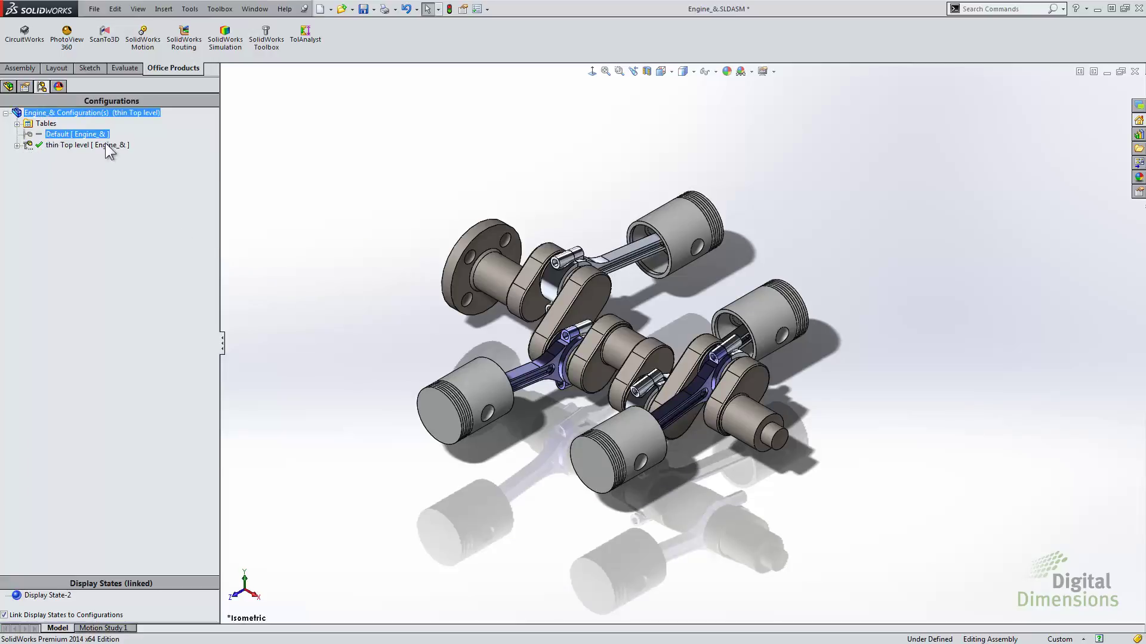
pyautogui.click(331, 9)
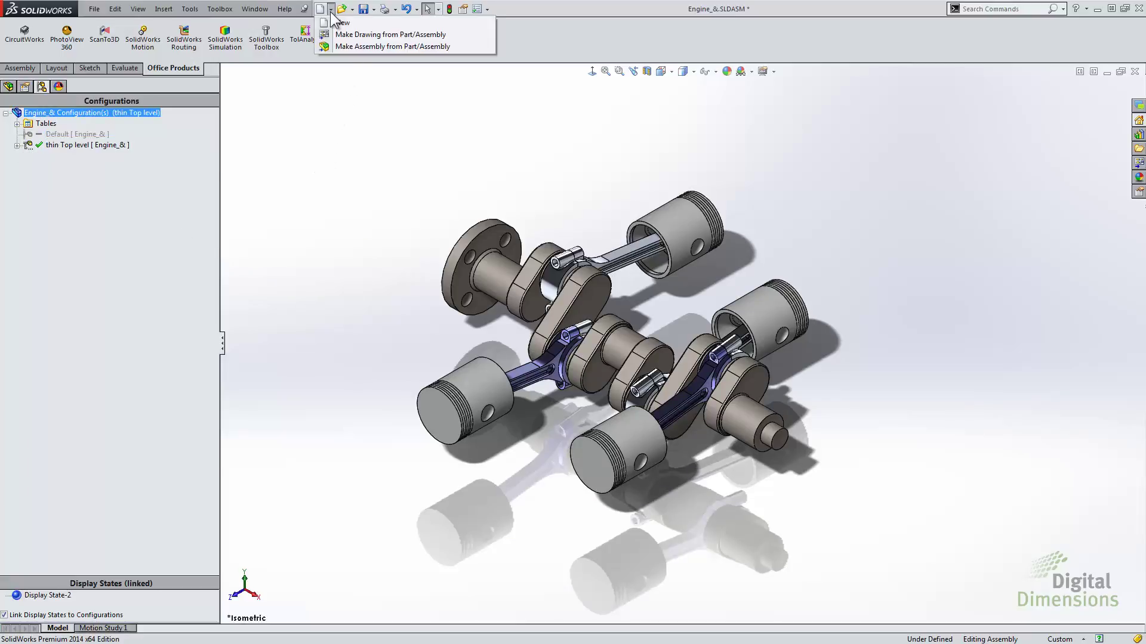
pyautogui.click(358, 32)
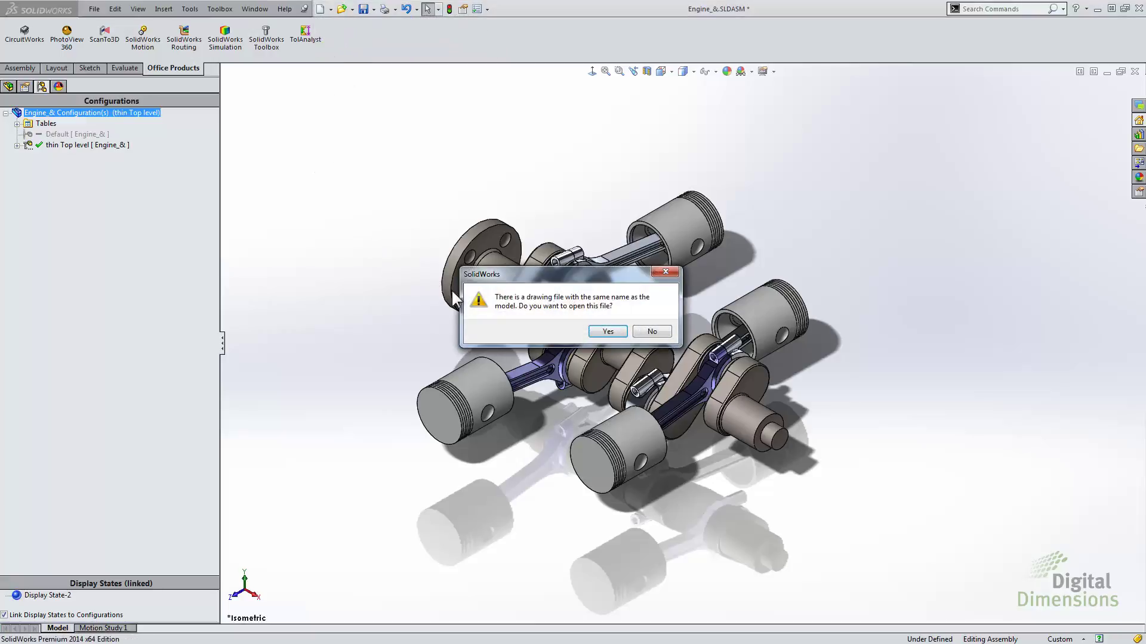
# Step: Open the existing Engine_& drawing and show Sheet1's view as thin Top level, exploded per ExplView2
pyautogui.click(603, 333)
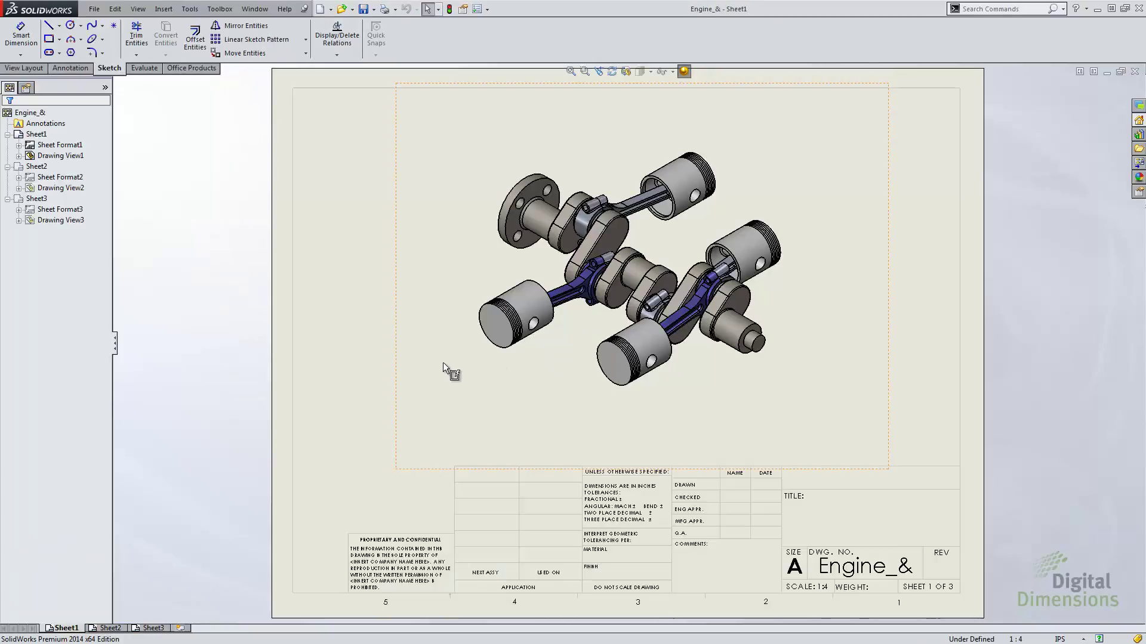
pyautogui.click(410, 202)
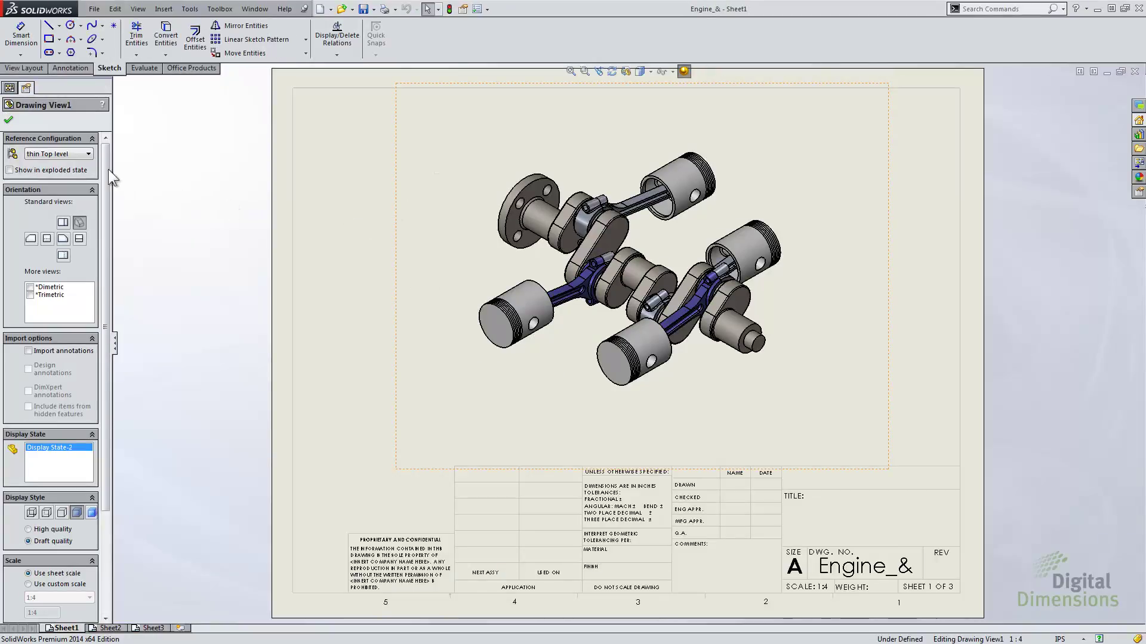
pyautogui.click(67, 154)
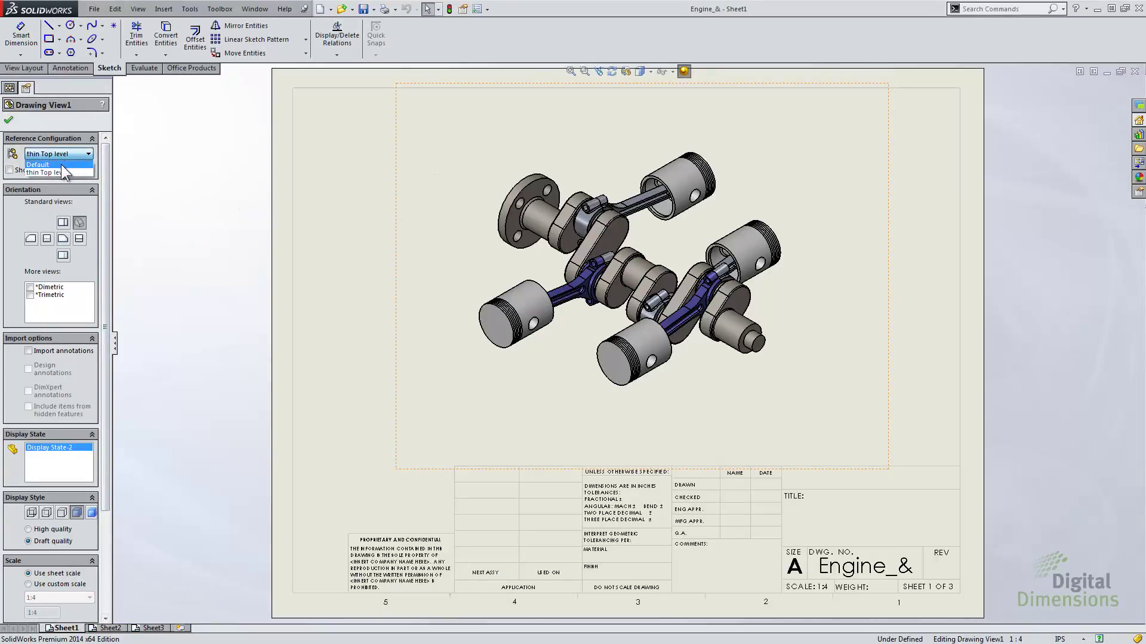
pyautogui.click(61, 165)
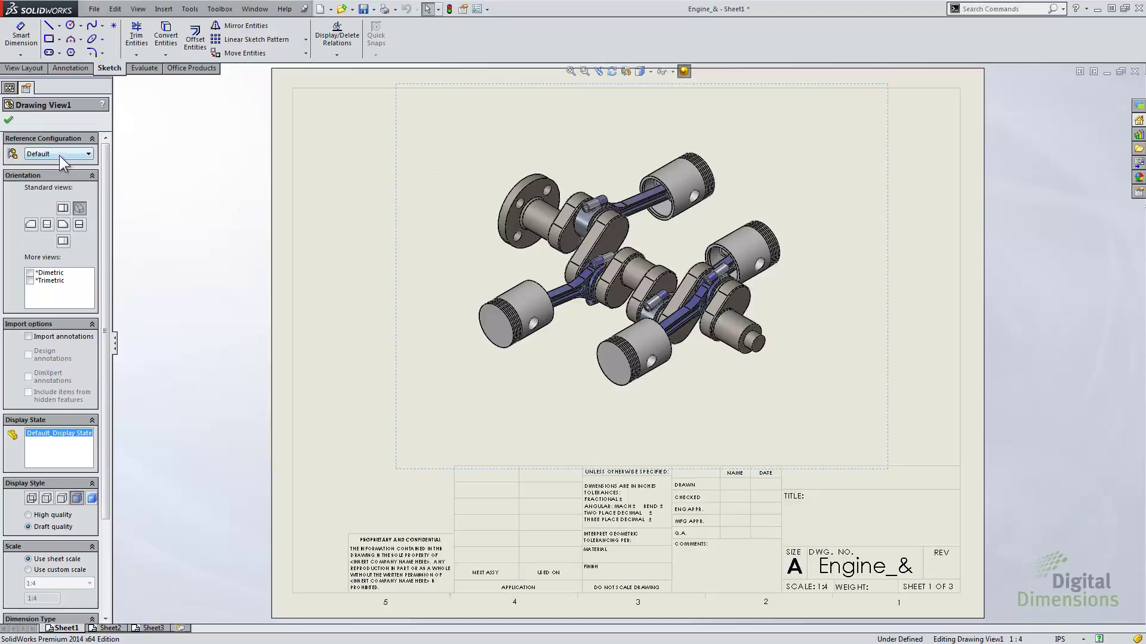
pyautogui.click(56, 172)
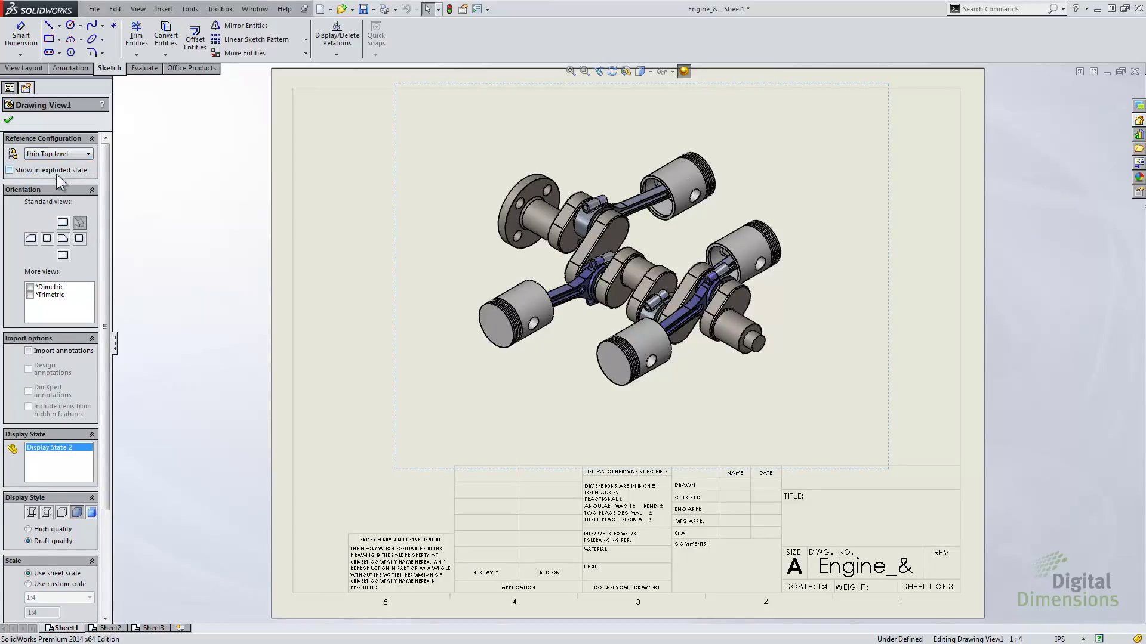
pyautogui.click(55, 170)
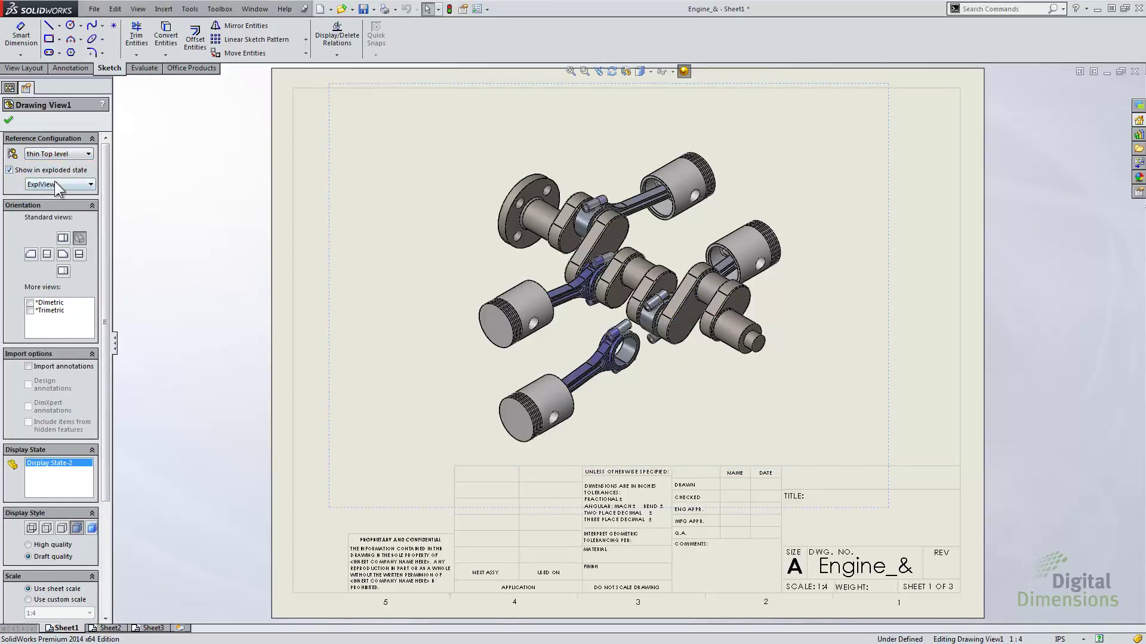
pyautogui.click(57, 184)
pyautogui.click(59, 203)
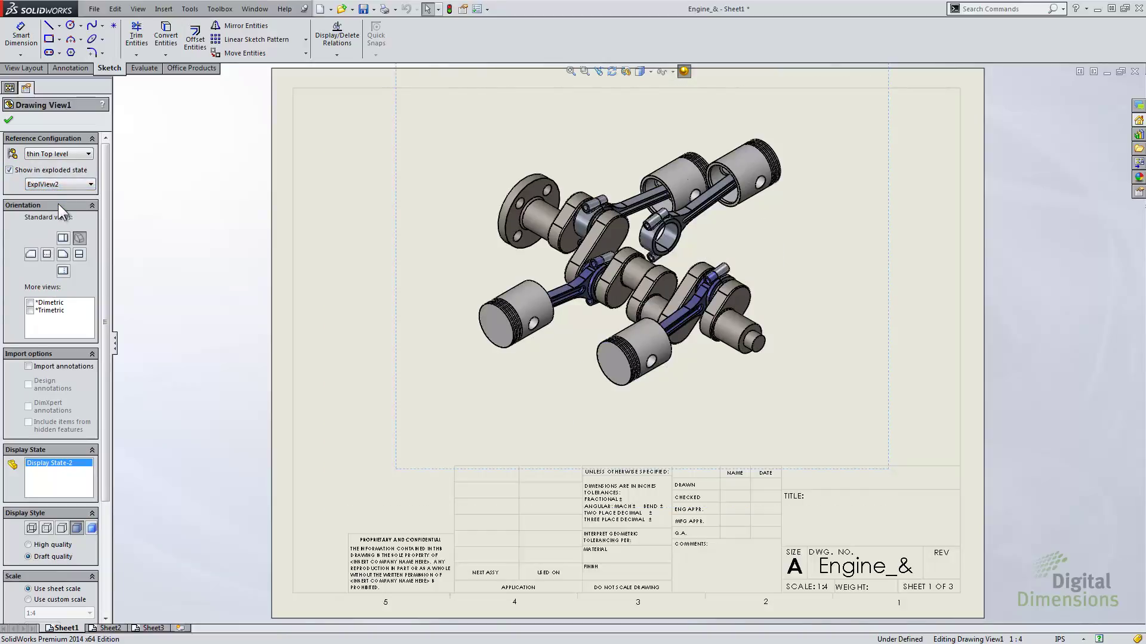
pyautogui.click(60, 185)
pyautogui.click(59, 192)
pyautogui.click(107, 628)
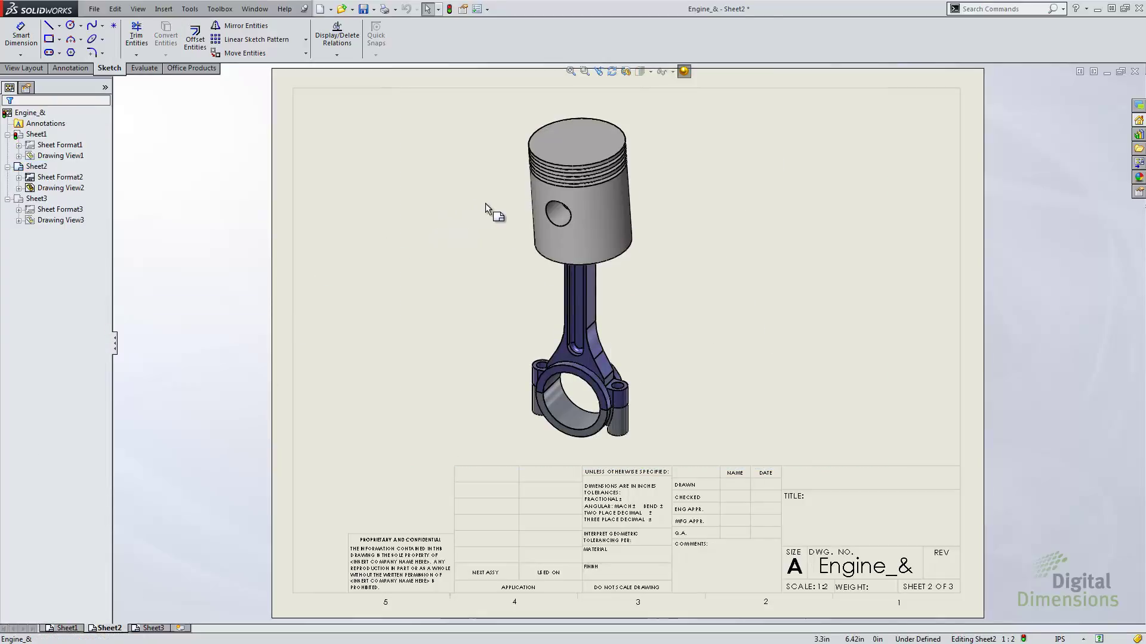
# Step: Leave the Sheet2 piston-and-rod view on its Default configuration and go to Sheet3
pyautogui.click(511, 218)
pyautogui.click(60, 154)
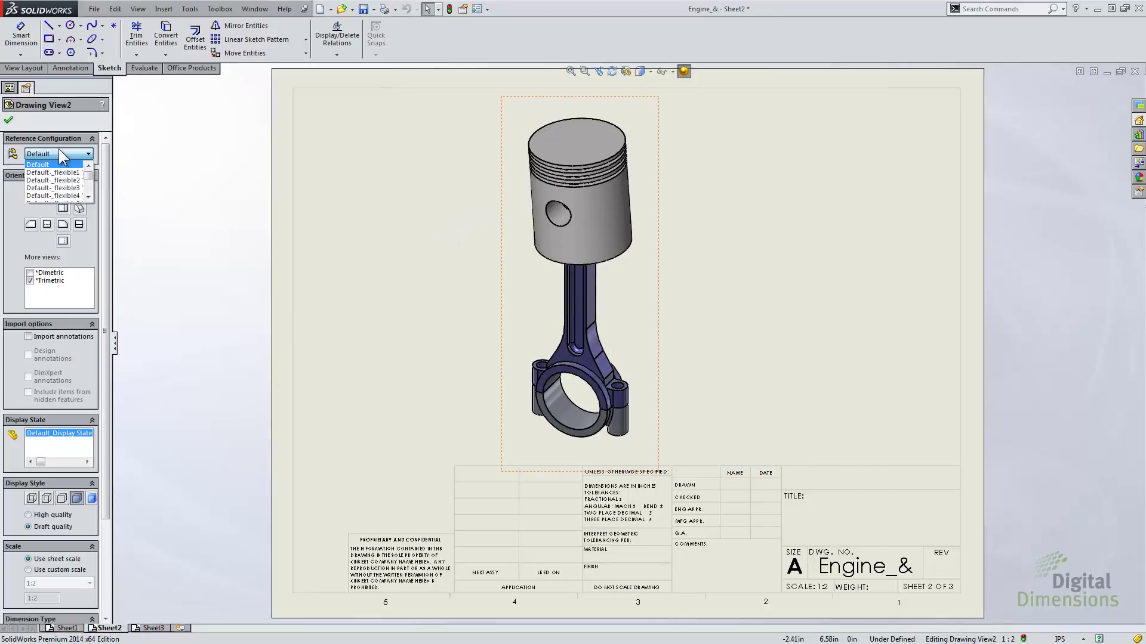
pyautogui.click(89, 189)
pyautogui.moveTo(90, 190); pyautogui.dragTo(91, 176)
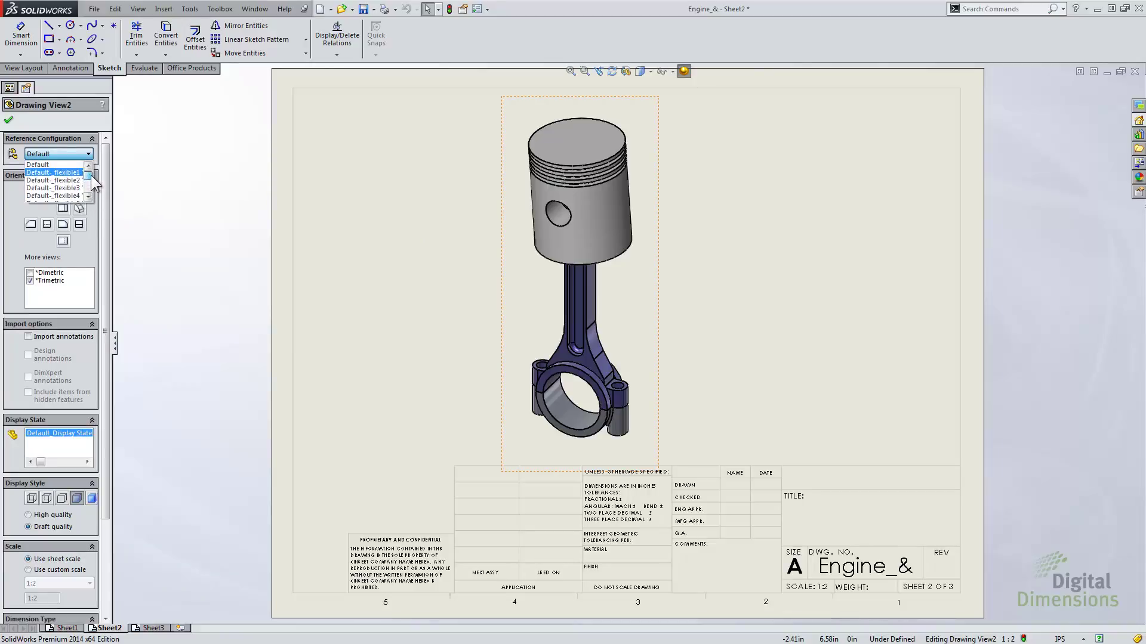
pyautogui.click(173, 167)
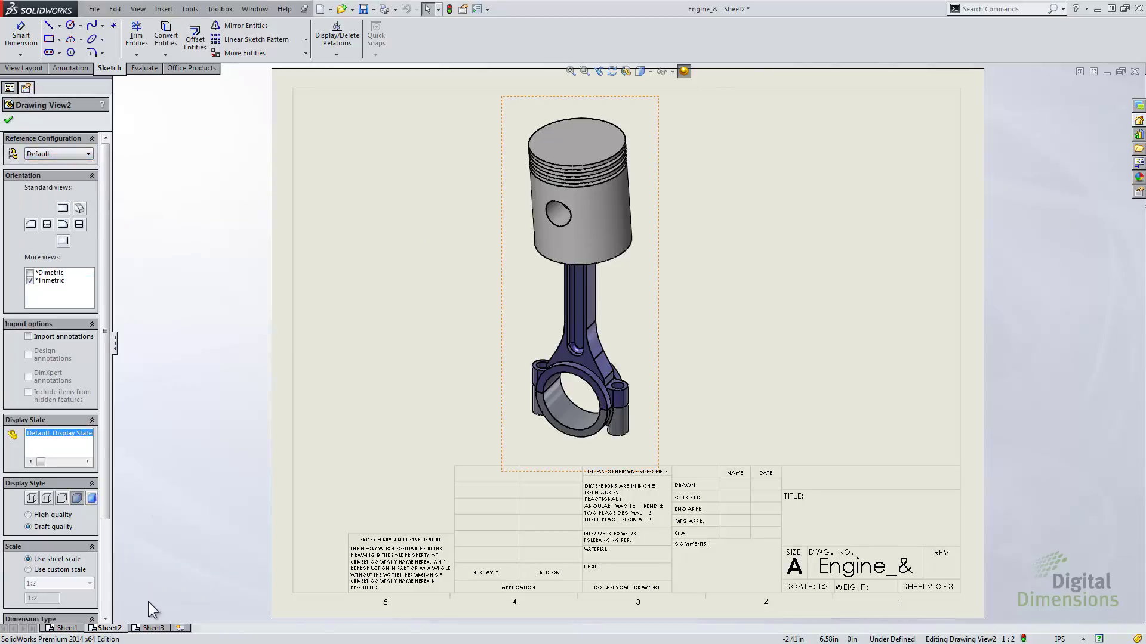
pyautogui.click(154, 627)
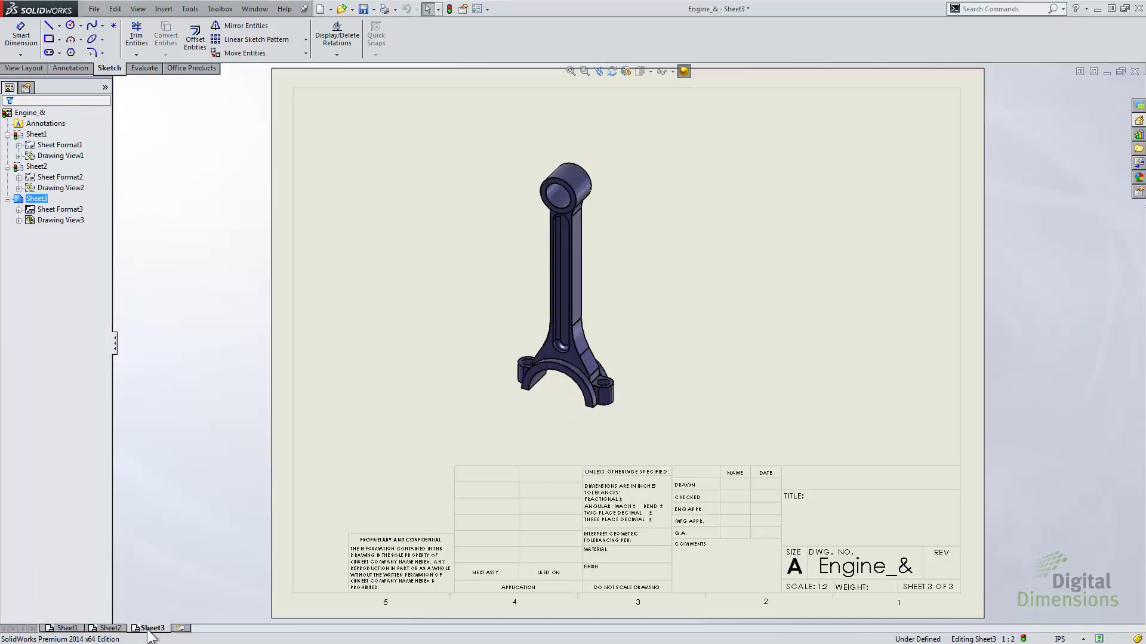
# Step: Preview the Sheet3 connecting-rod view in the Thin Version and without fillets configurations
pyautogui.click(528, 179)
pyautogui.click(79, 154)
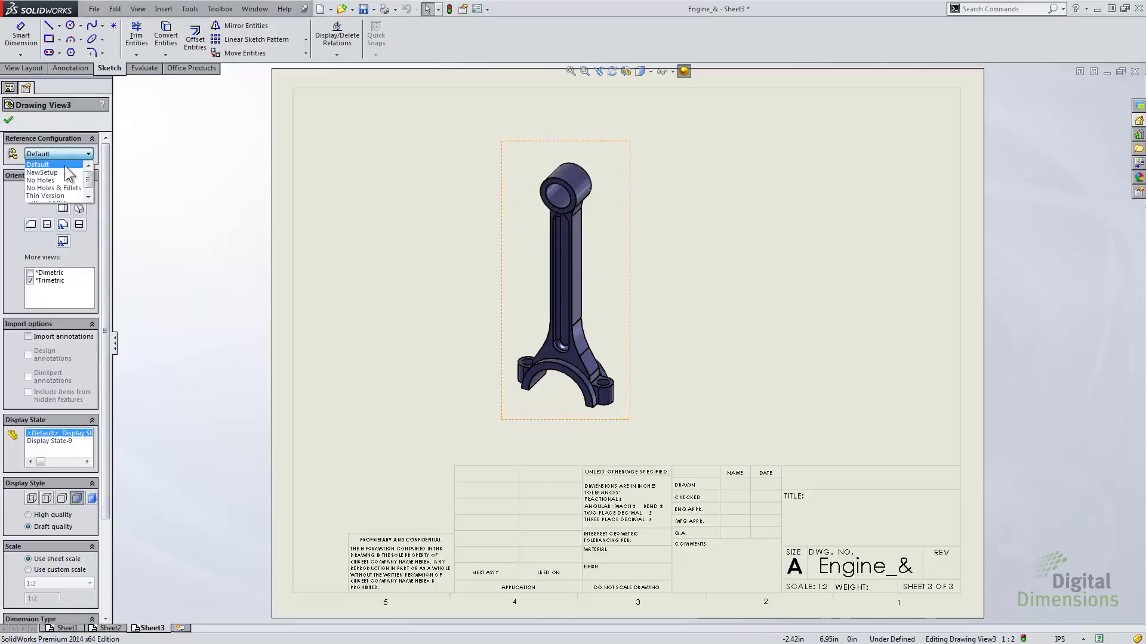
pyautogui.click(60, 195)
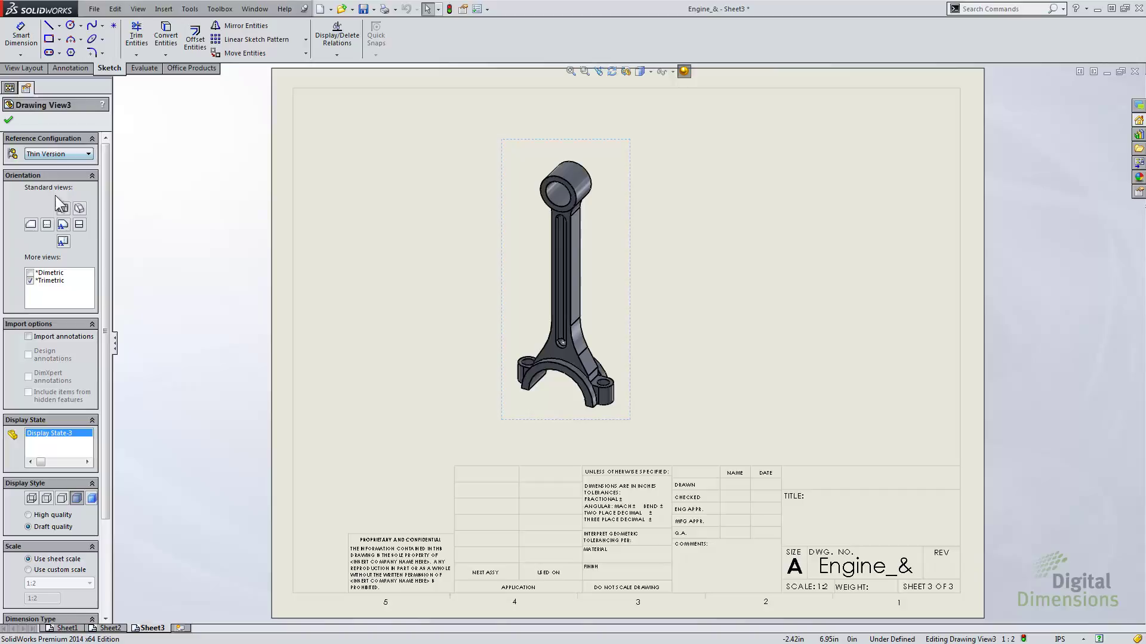
pyautogui.click(75, 155)
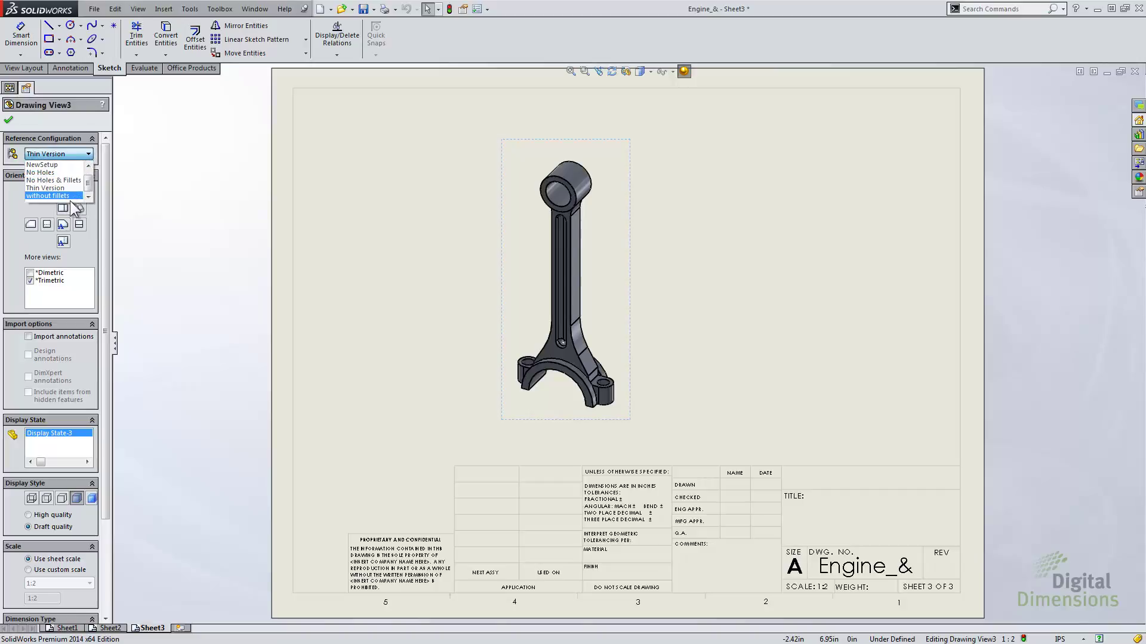
pyautogui.scroll(1, 86, 186)
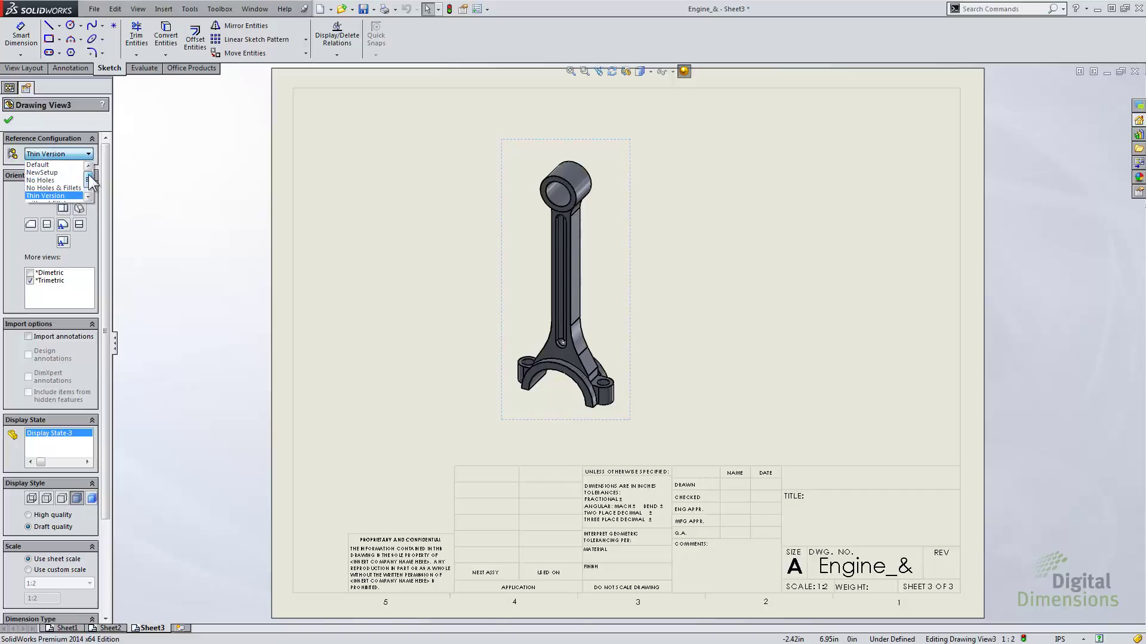
pyautogui.scroll(-1, 88, 189)
pyautogui.click(64, 196)
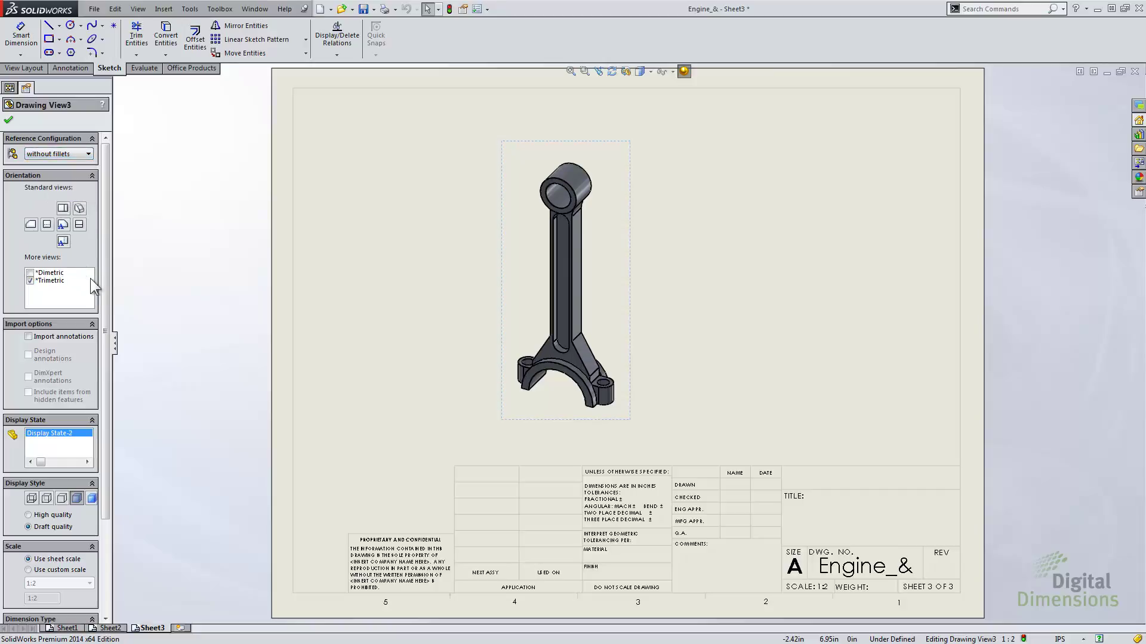
pyautogui.moveTo(105, 296); pyautogui.dragTo(114, 422)
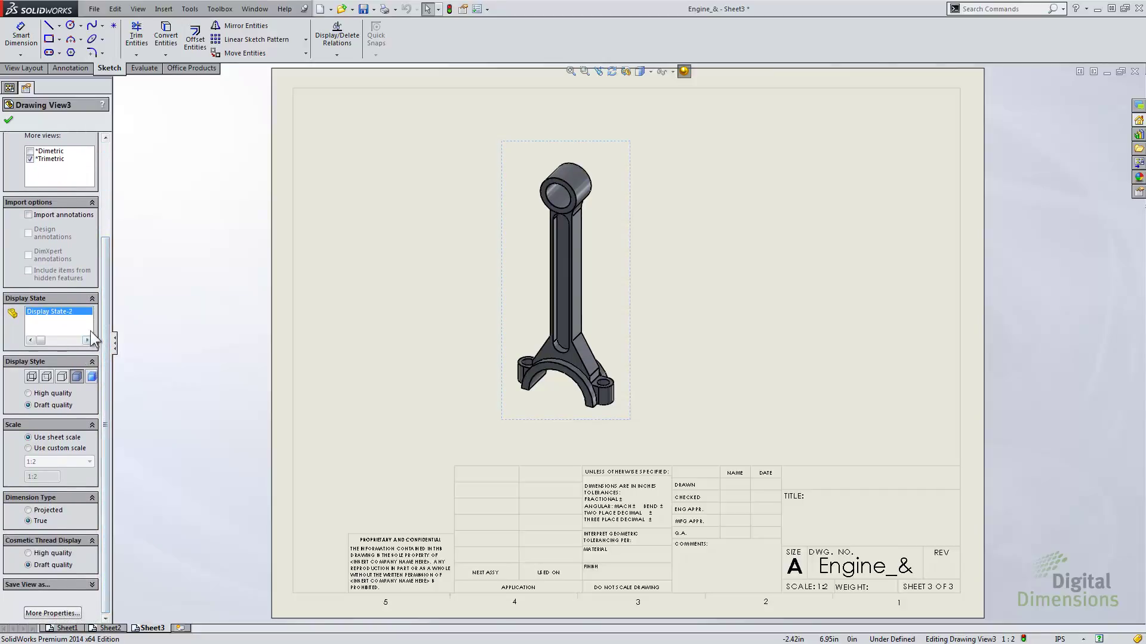
pyautogui.moveTo(105, 296); pyautogui.dragTo(109, 196)
# Step: Set the rod view back to Default with Display State-9 and confirm
pyautogui.click(66, 154)
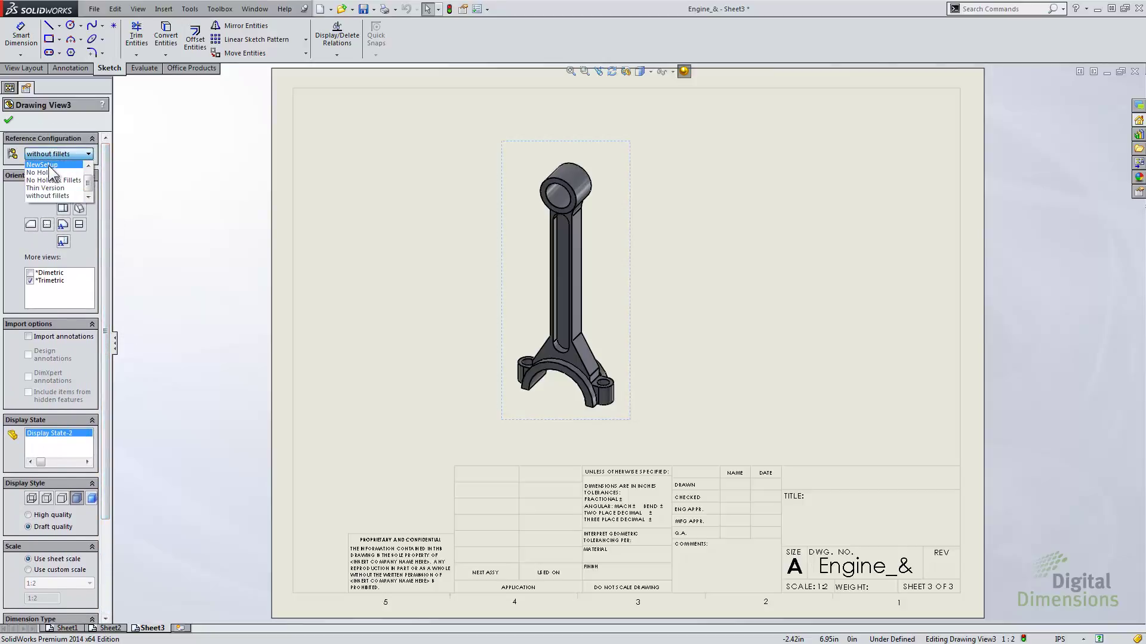
pyautogui.scroll(1, 60, 179)
pyautogui.click(48, 164)
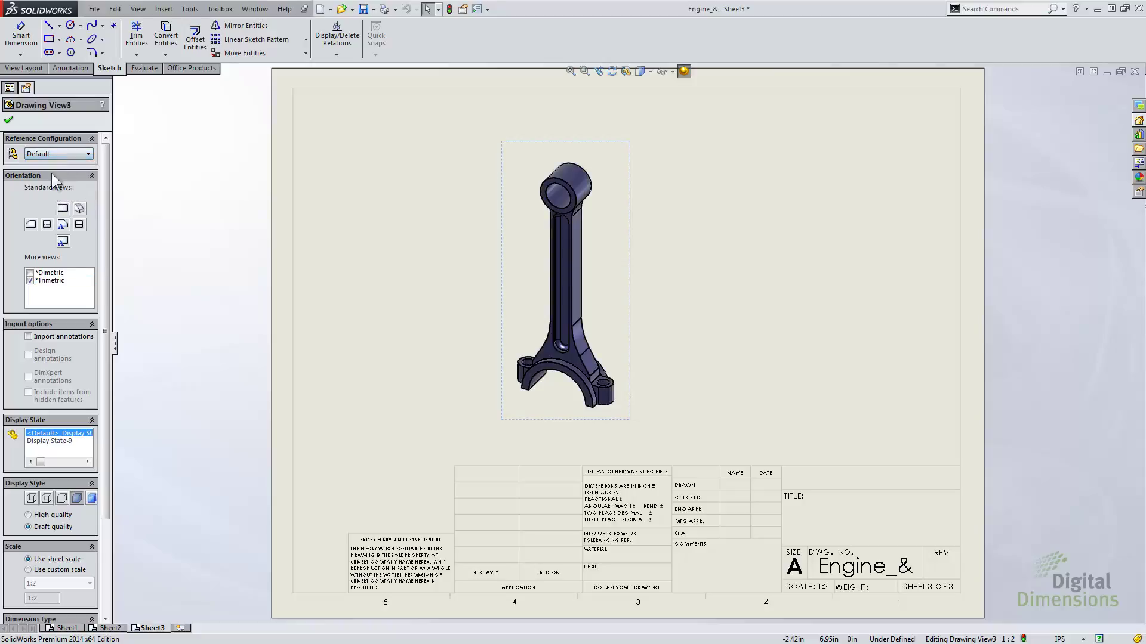
pyautogui.click(43, 442)
pyautogui.click(9, 121)
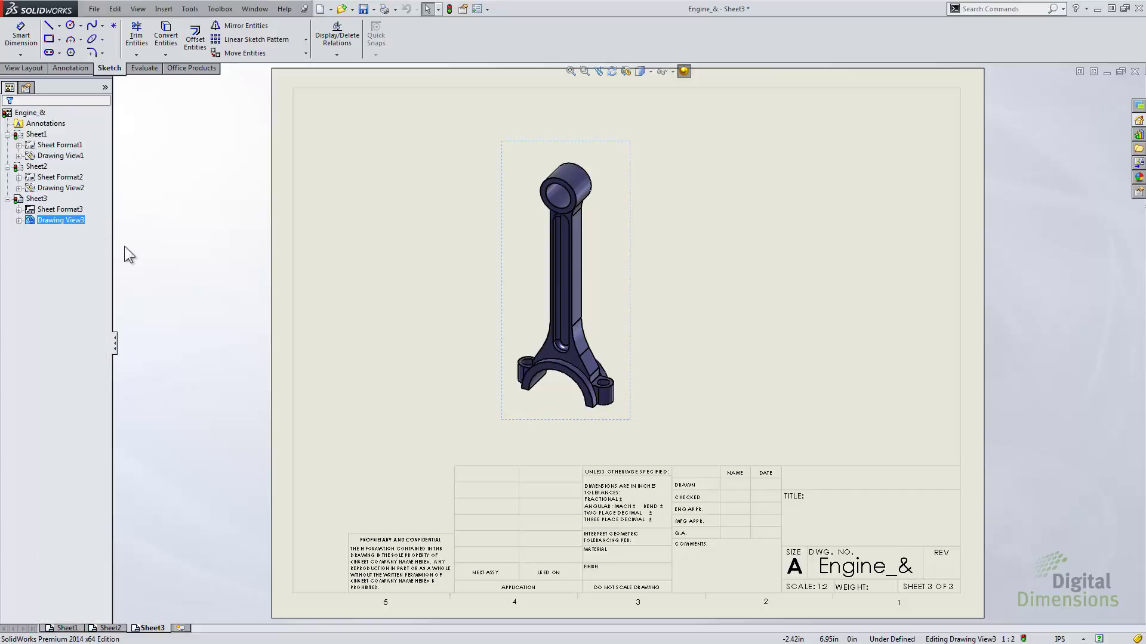
pyautogui.click(308, 272)
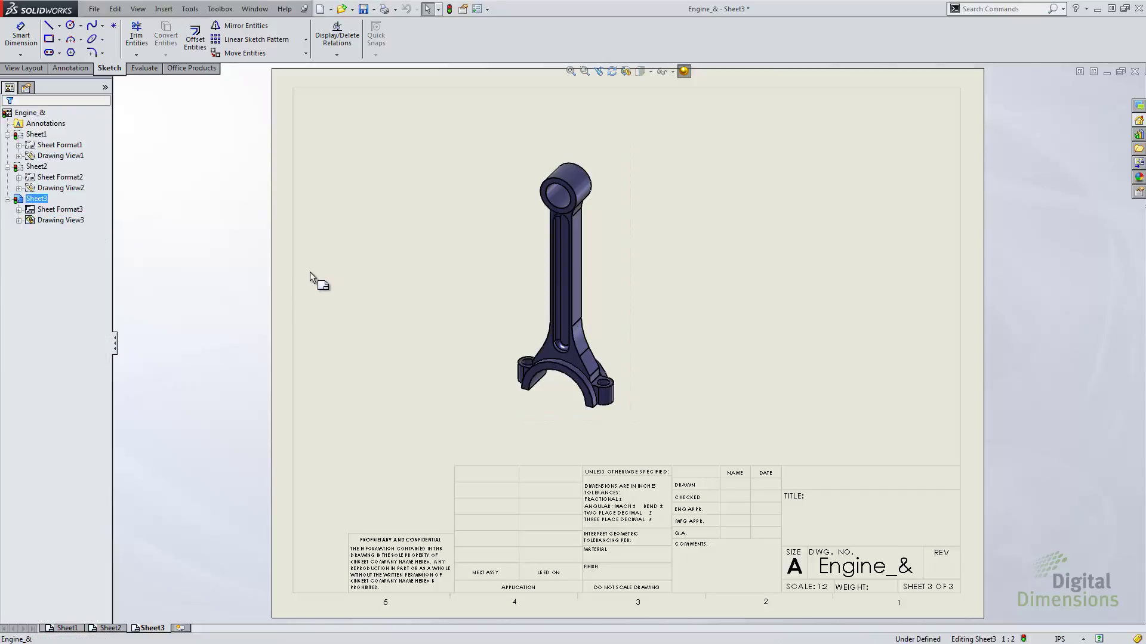